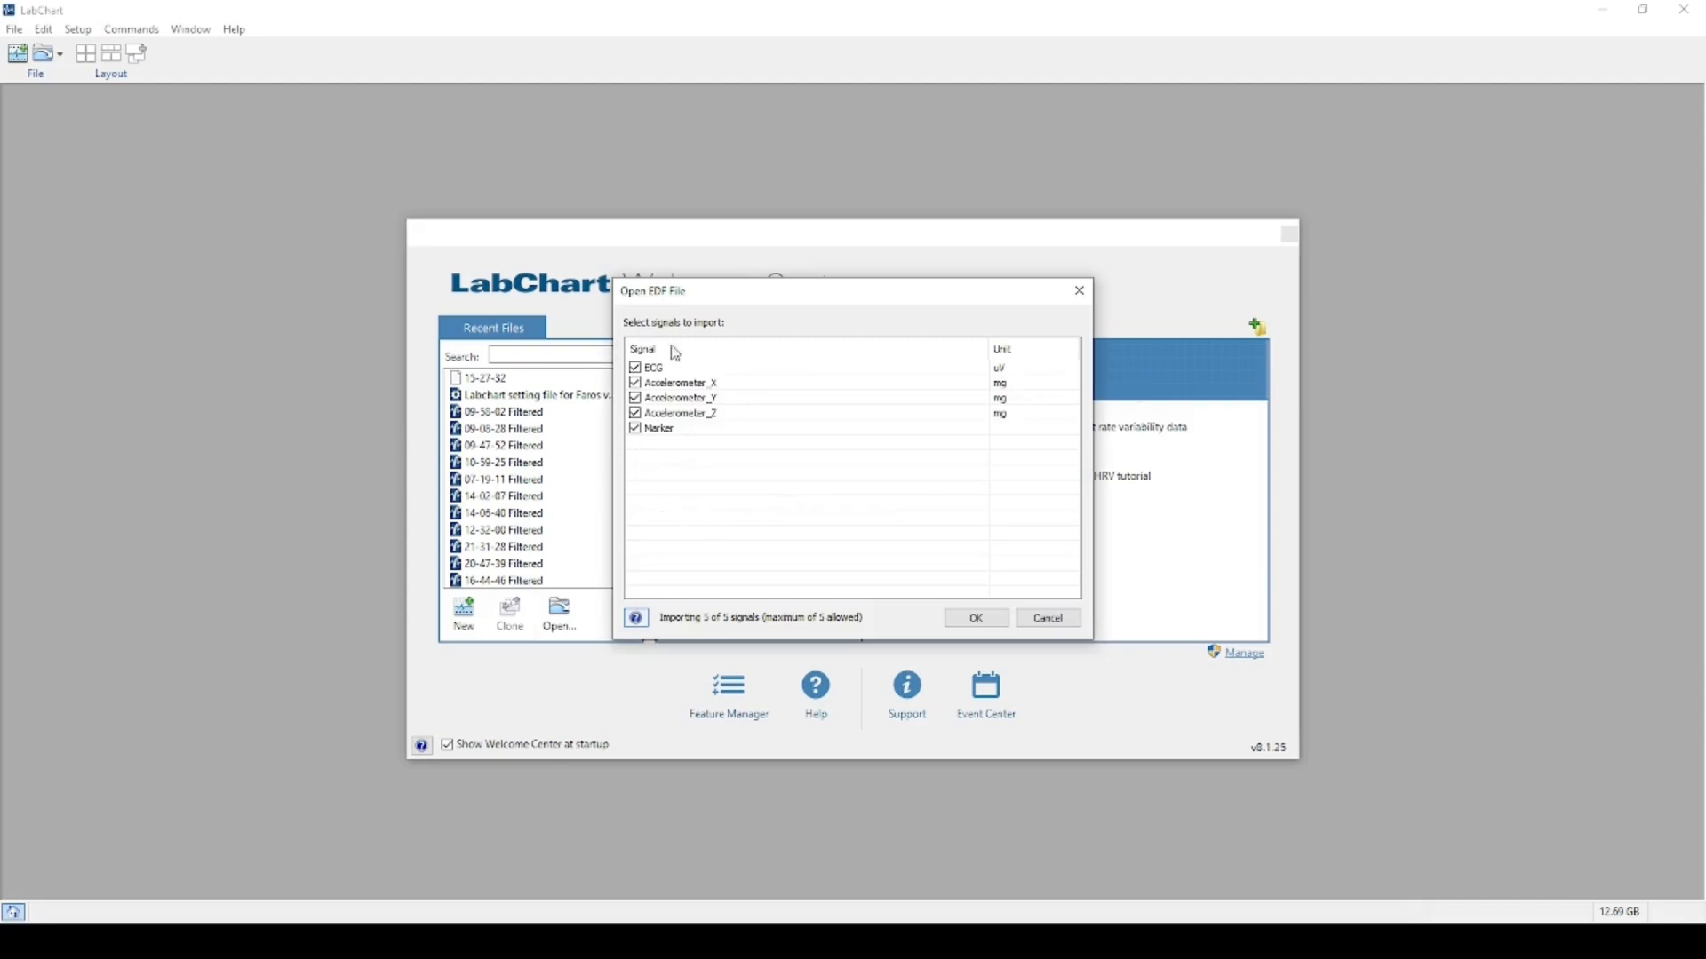
Exclude Accelerometer_X, _Y and _Z so only the ECG signal of Faros Recording.EDF is imported.
left_click(635, 383)
left_click(636, 398)
left_click(635, 413)
left_click(977, 619)
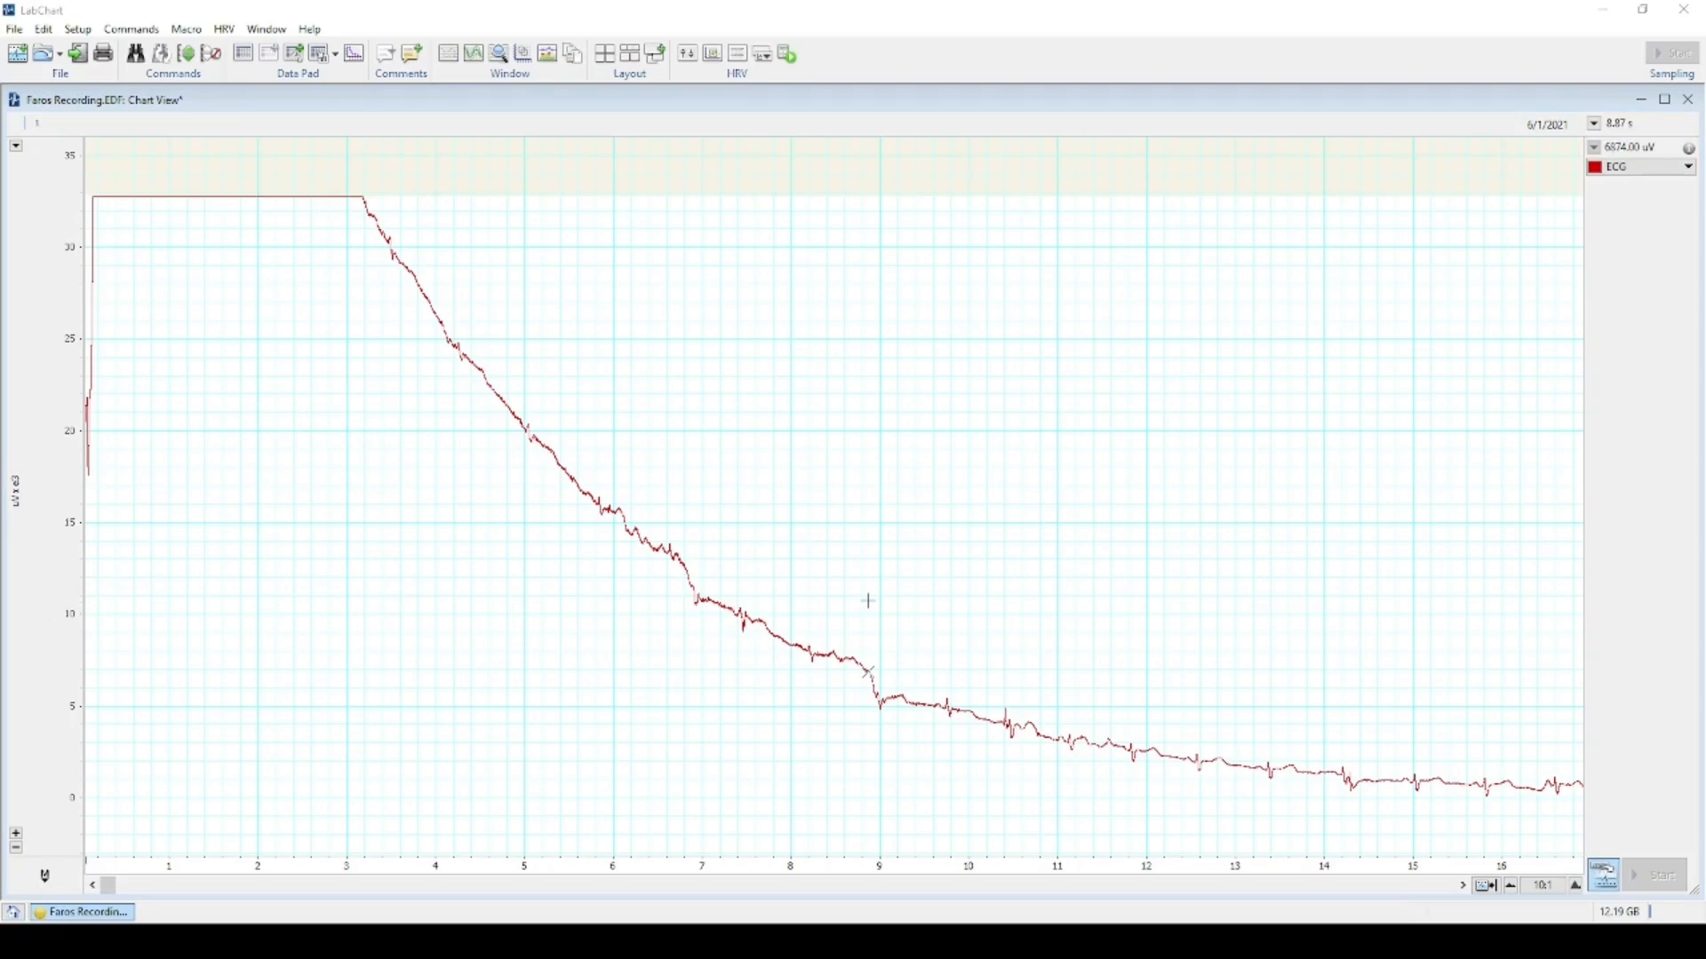
Move the chart forward to about 22–38 s and mark a point in the ECG trace.
scroll(861, 494, "down", 5)
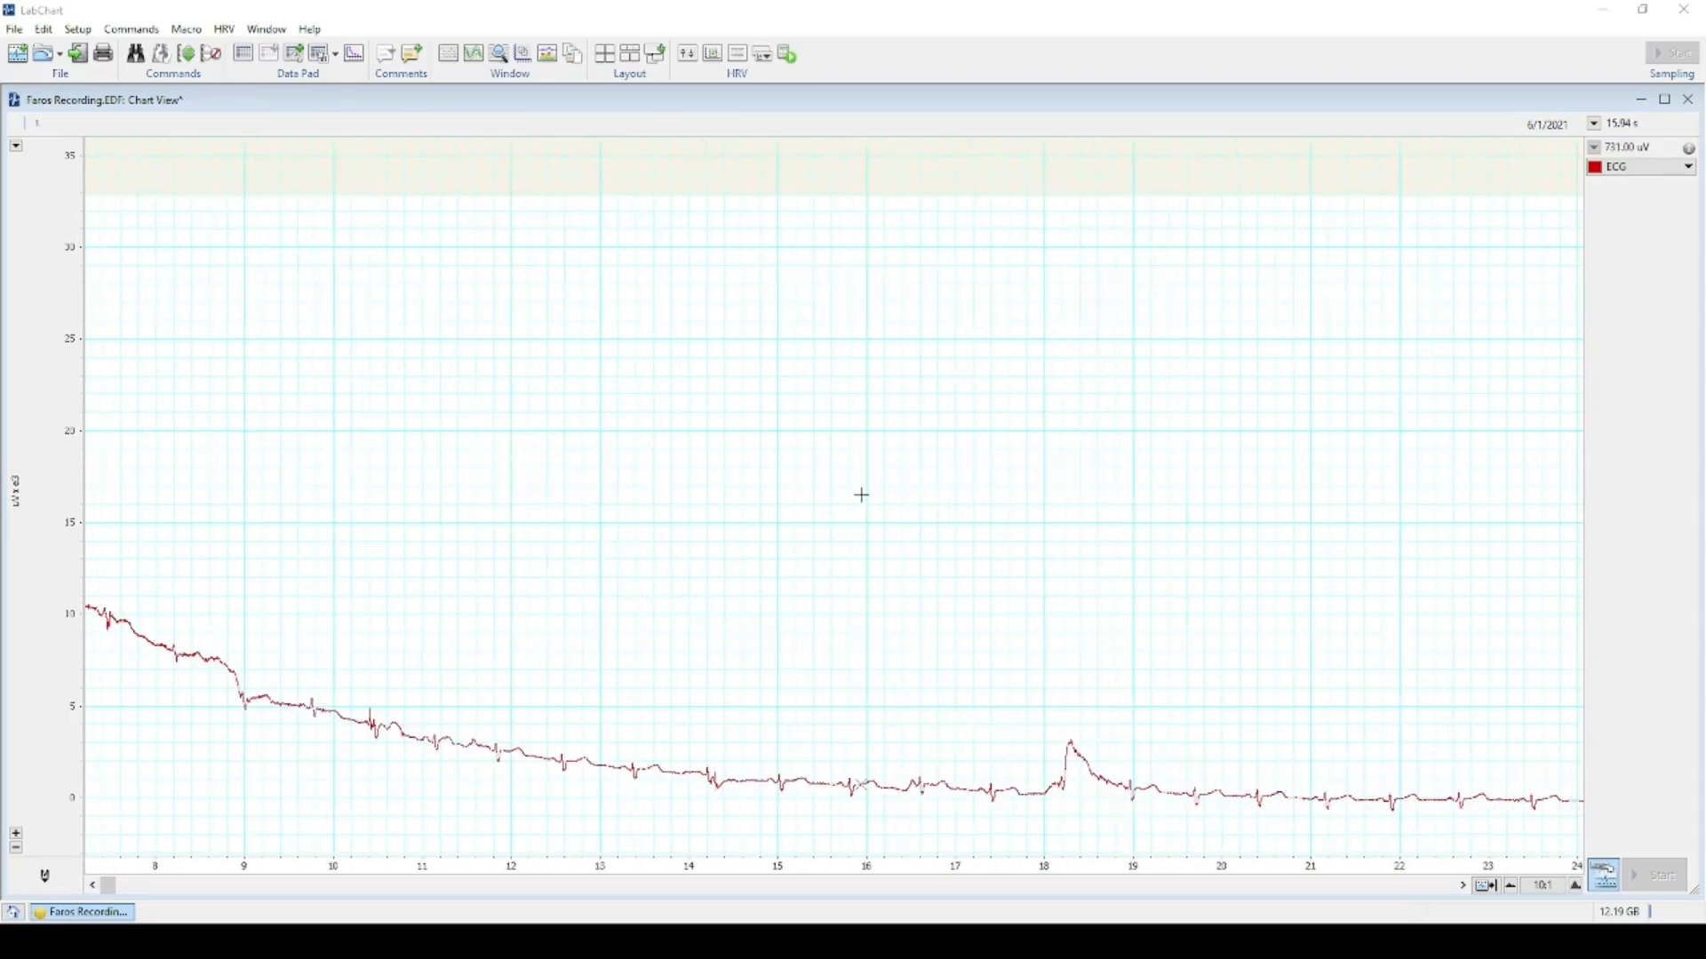
scroll(865, 482, "down", 10)
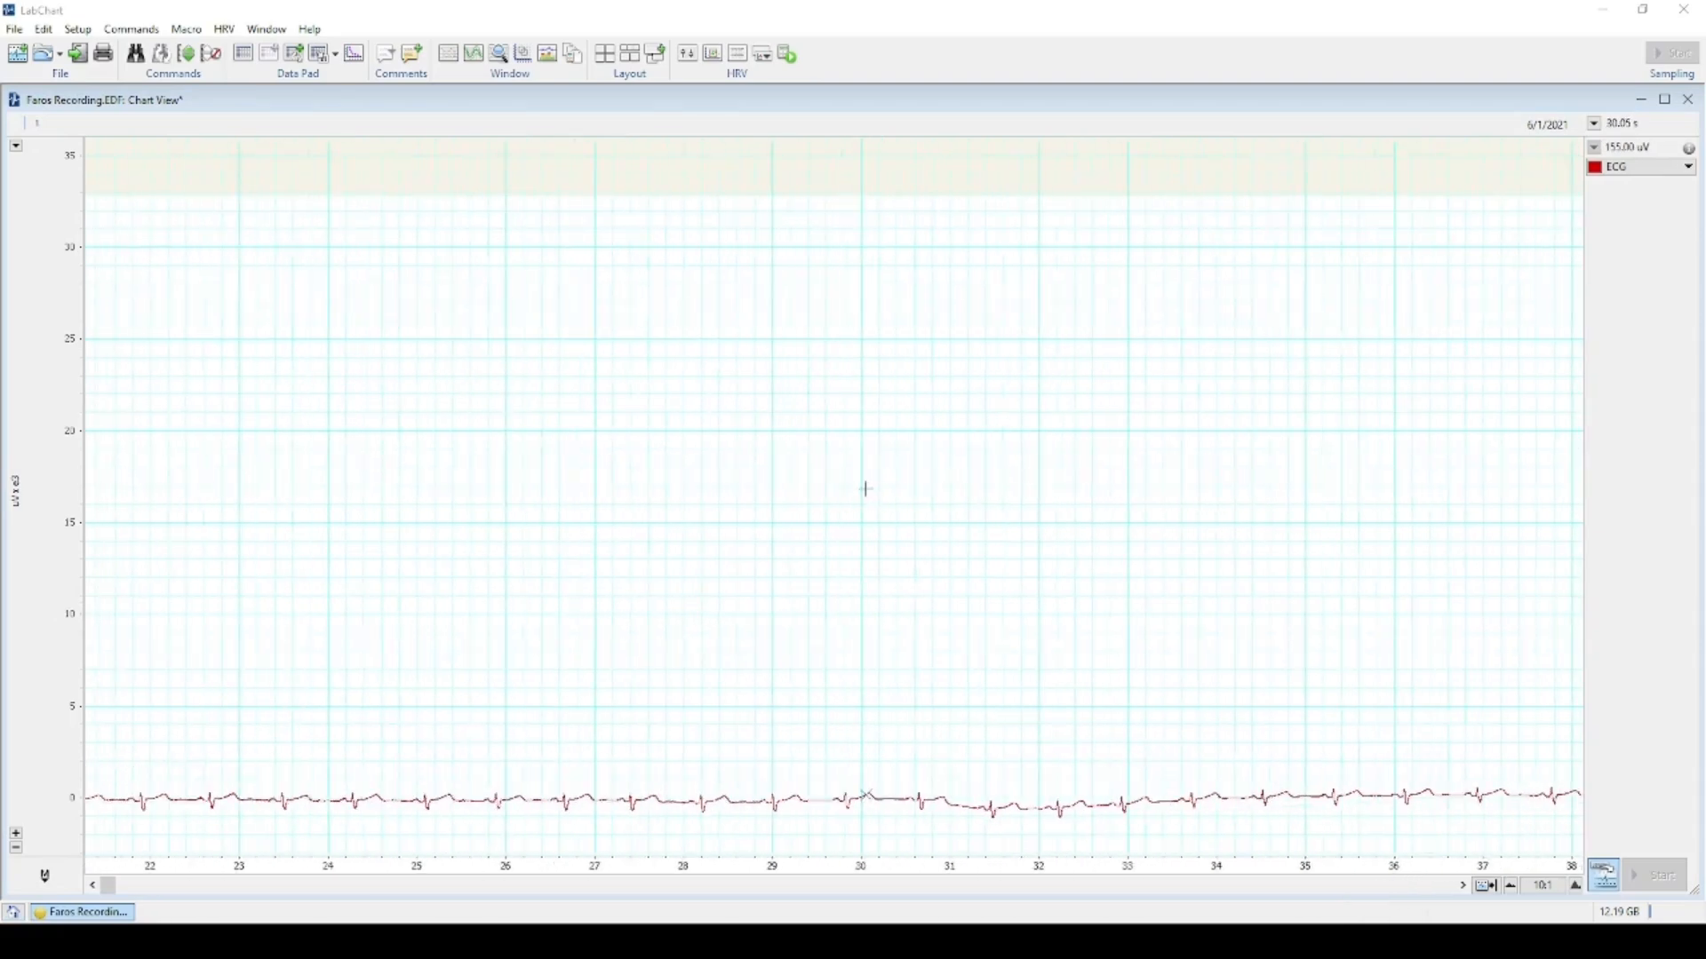
left_click(862, 800)
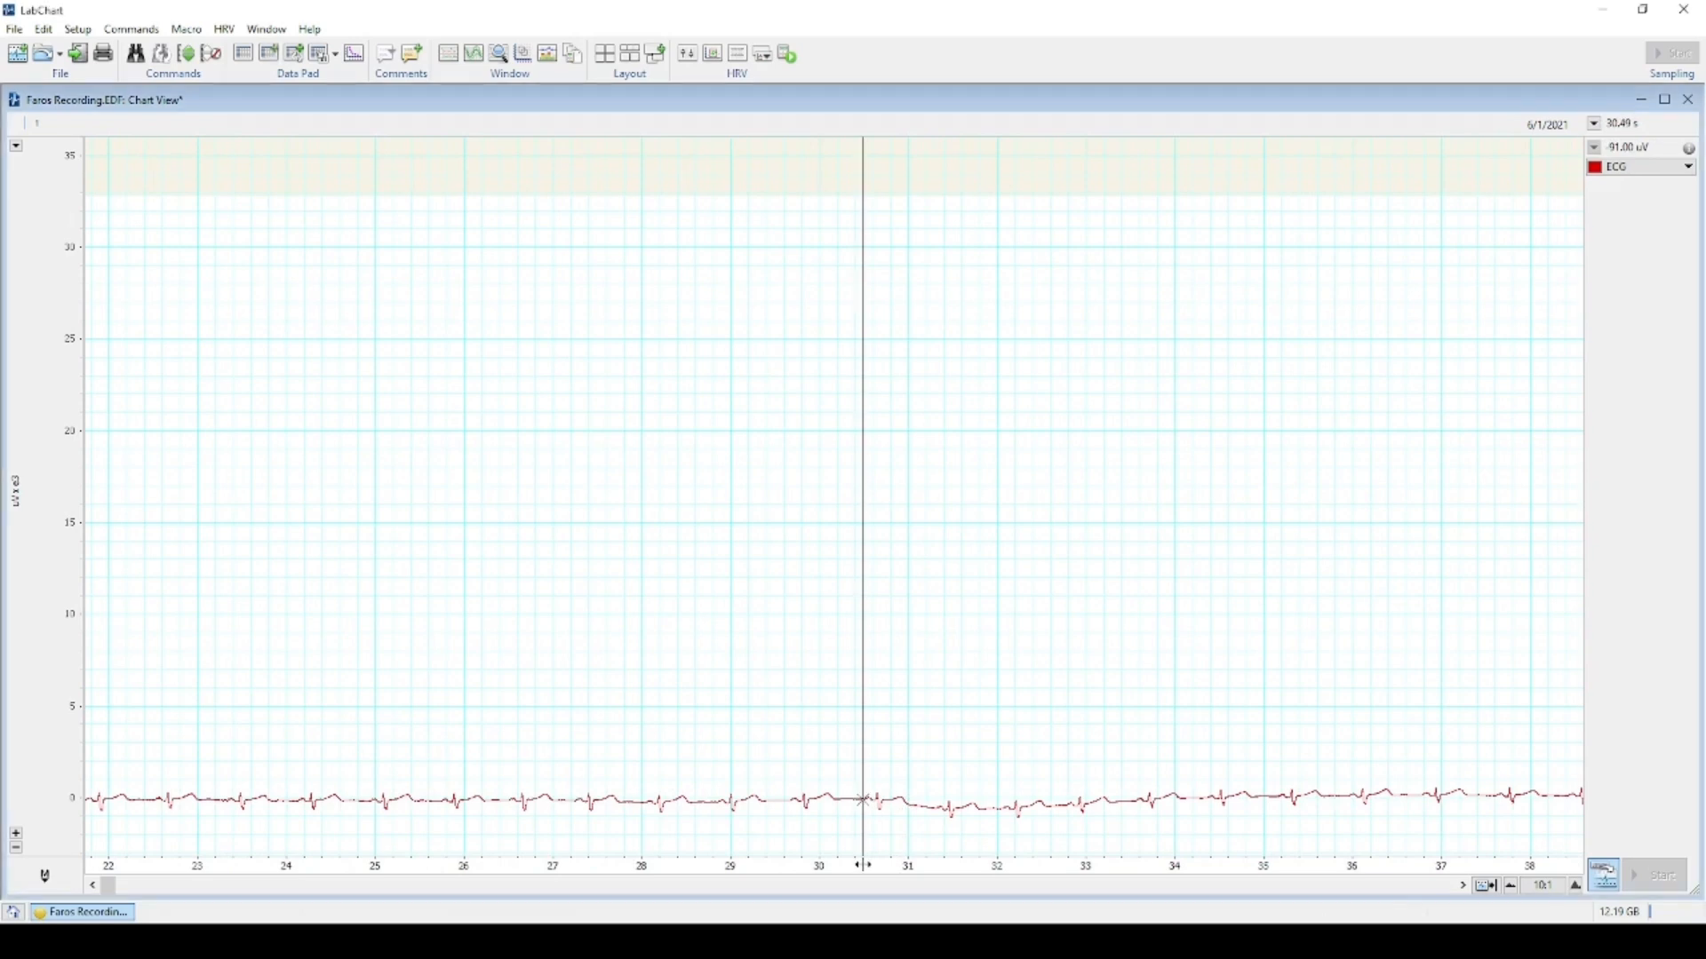
Set the time axis Time Mode to Show as time of day.
right_click(865, 868)
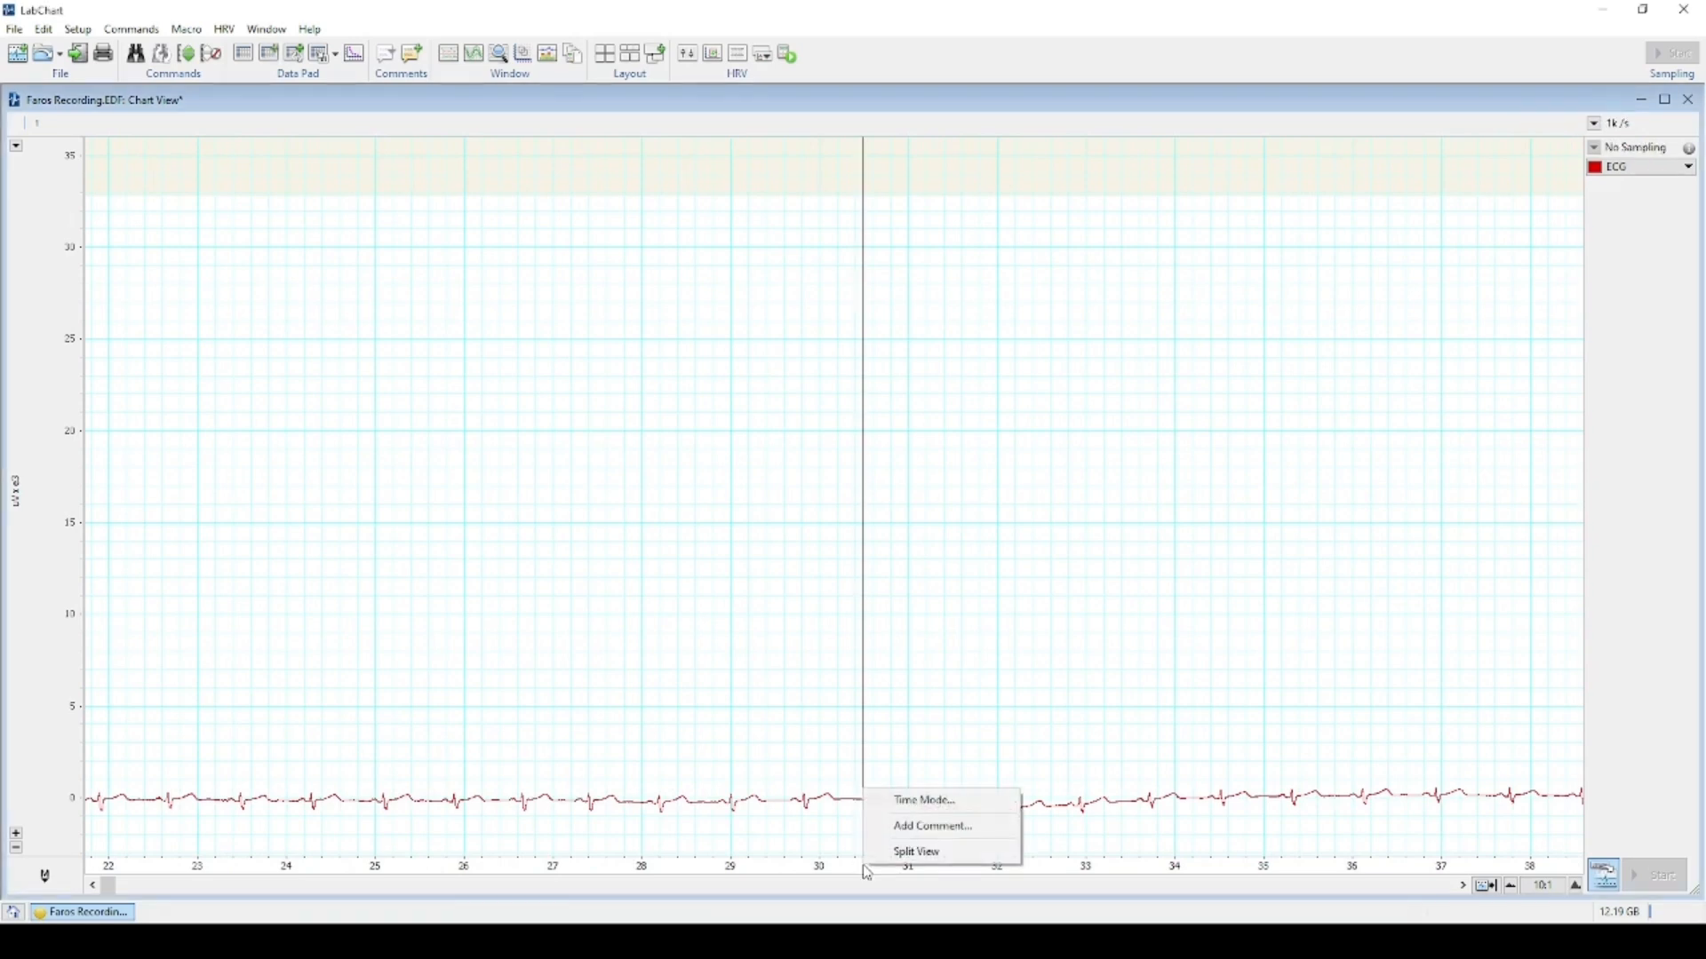
left_click(891, 802)
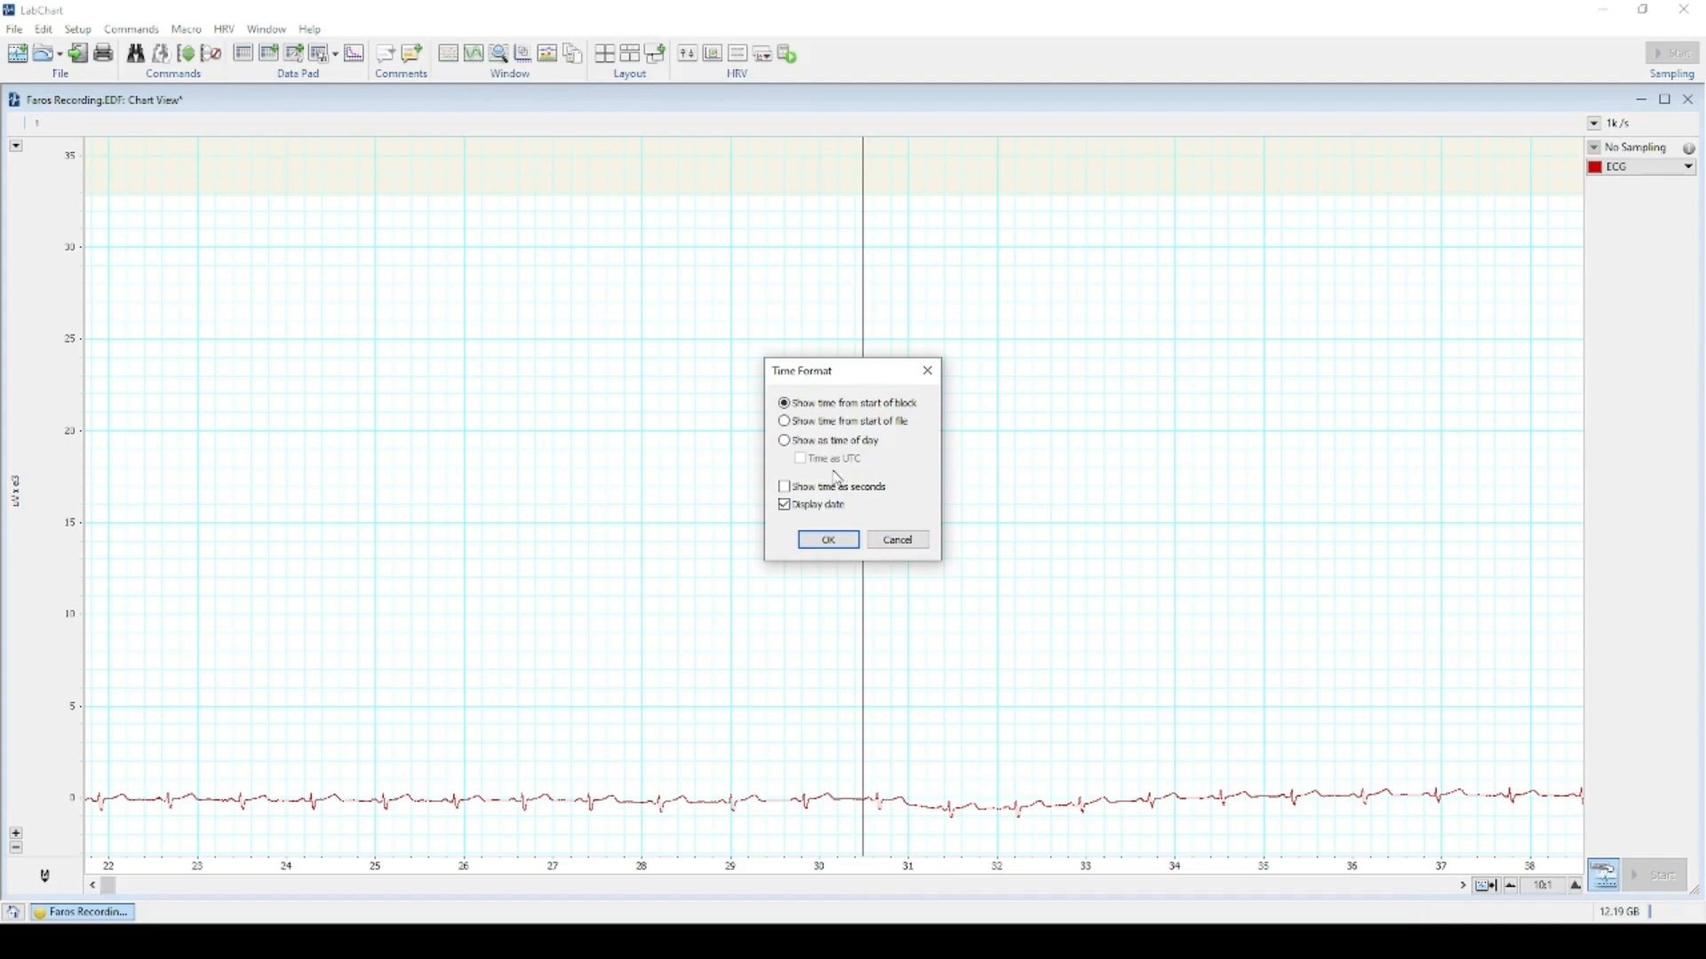
left_click(786, 442)
left_click(829, 541)
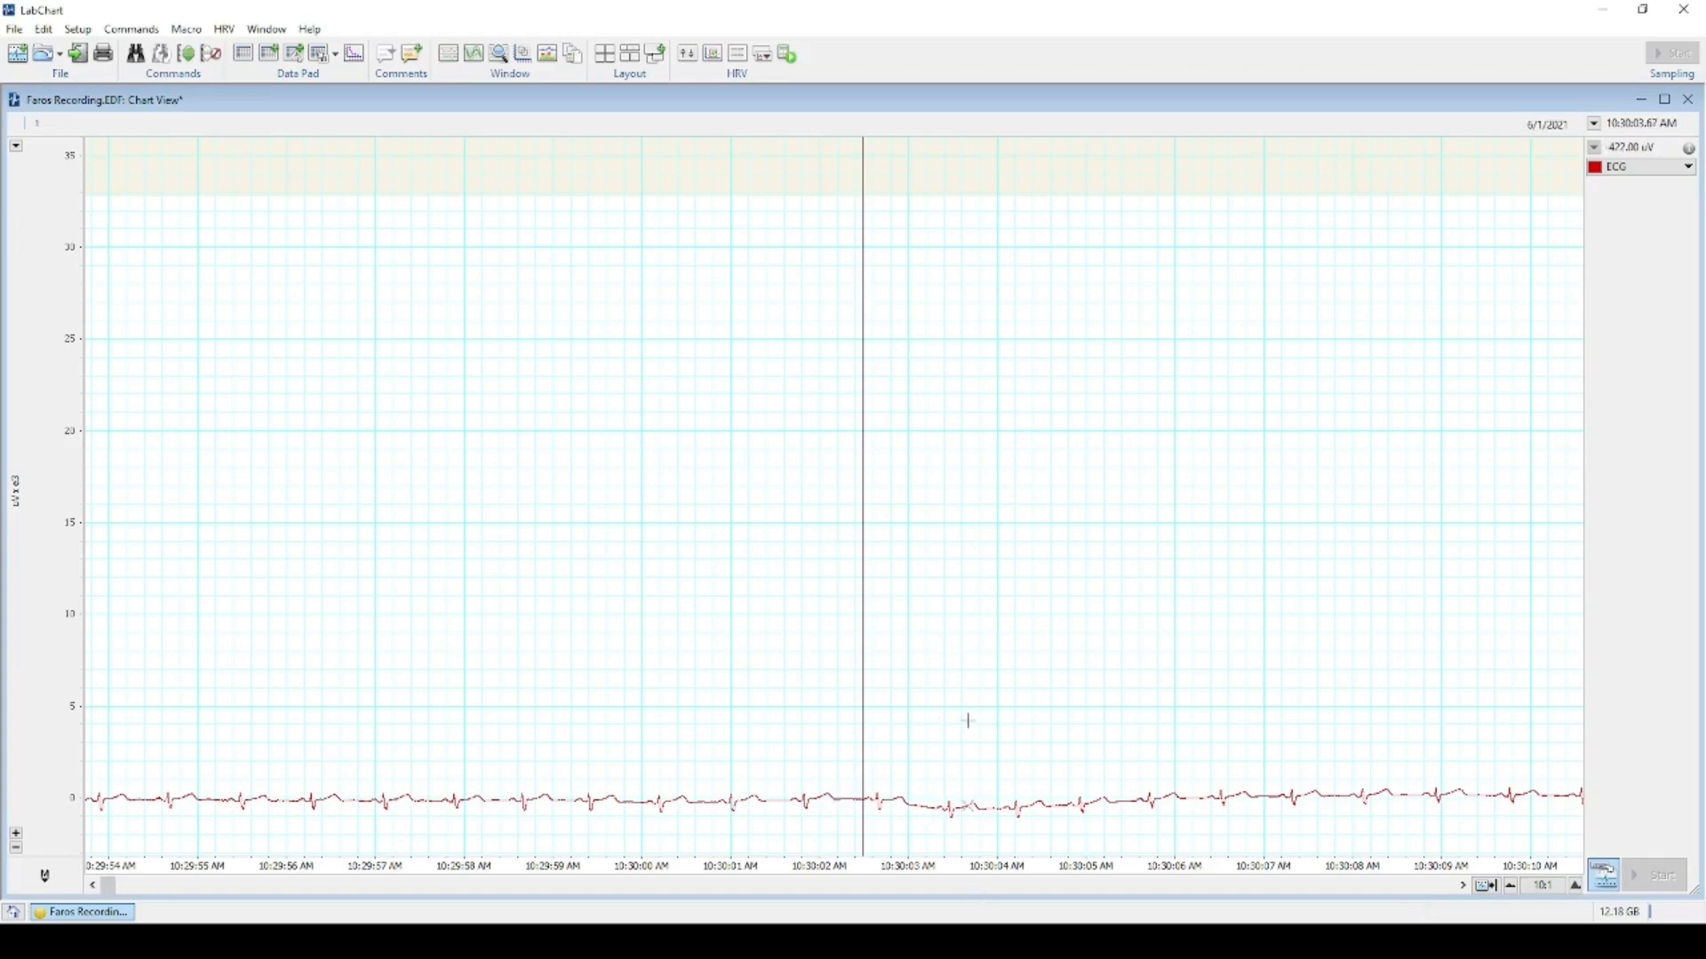
Scroll the ECG trace back and forth, ending around 10:30:13–10:30:29 AM.
scroll(955, 720, "up", 6)
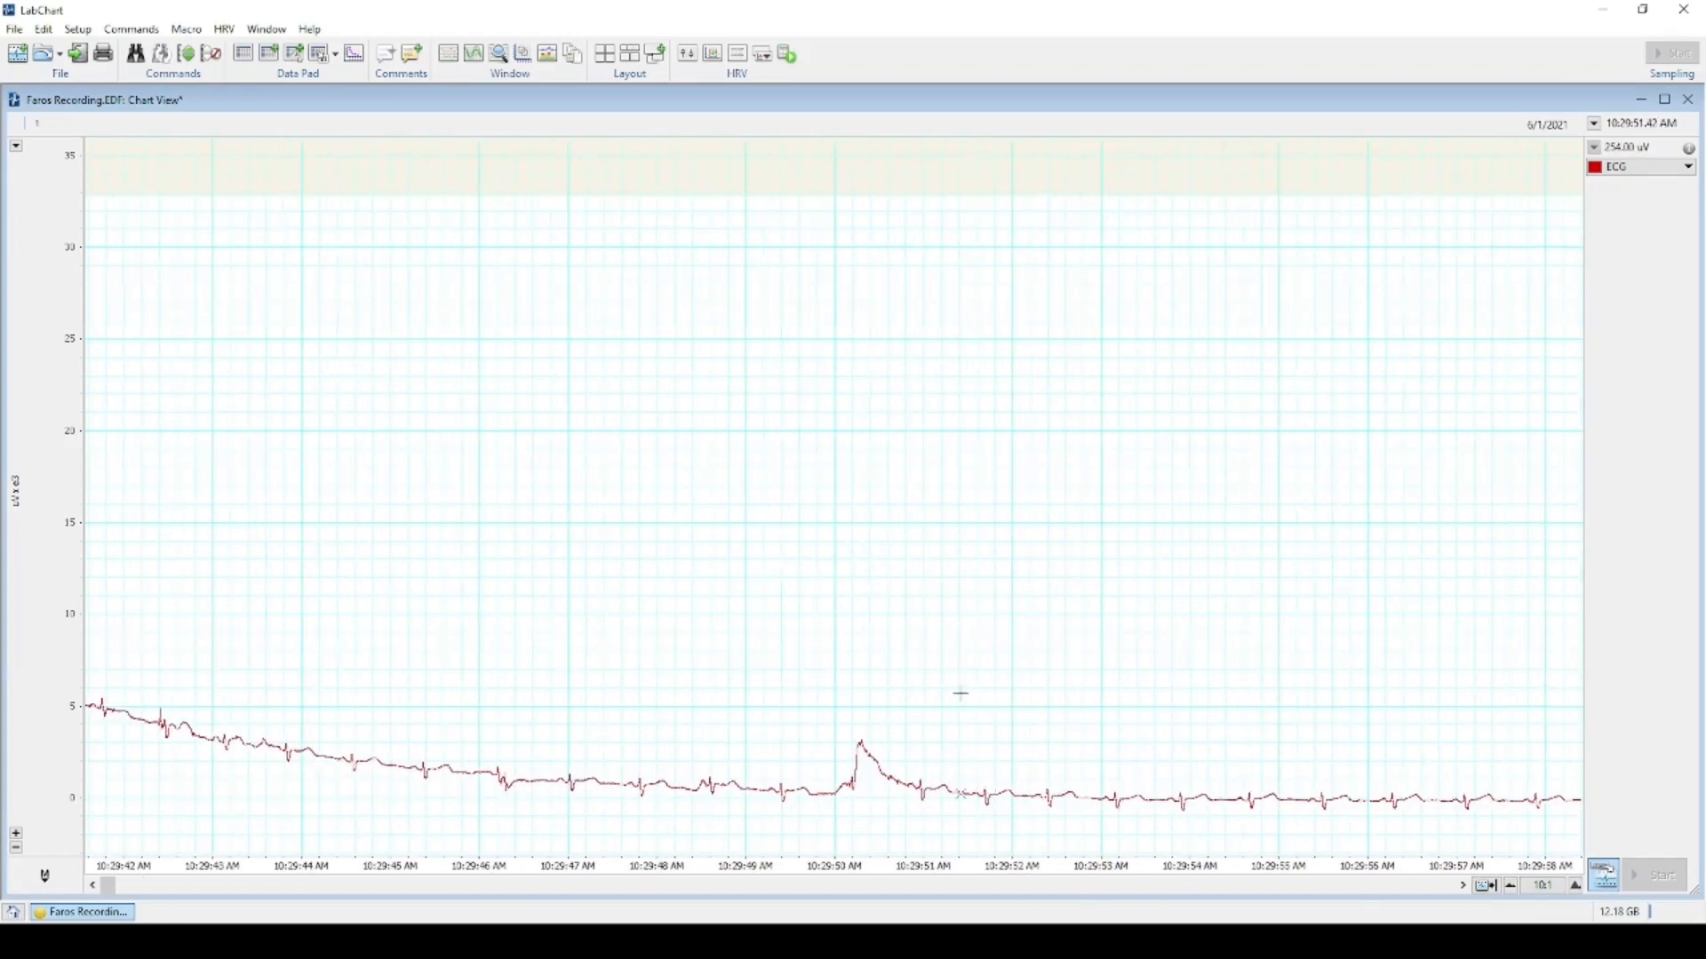
scroll(962, 692, "up", 4)
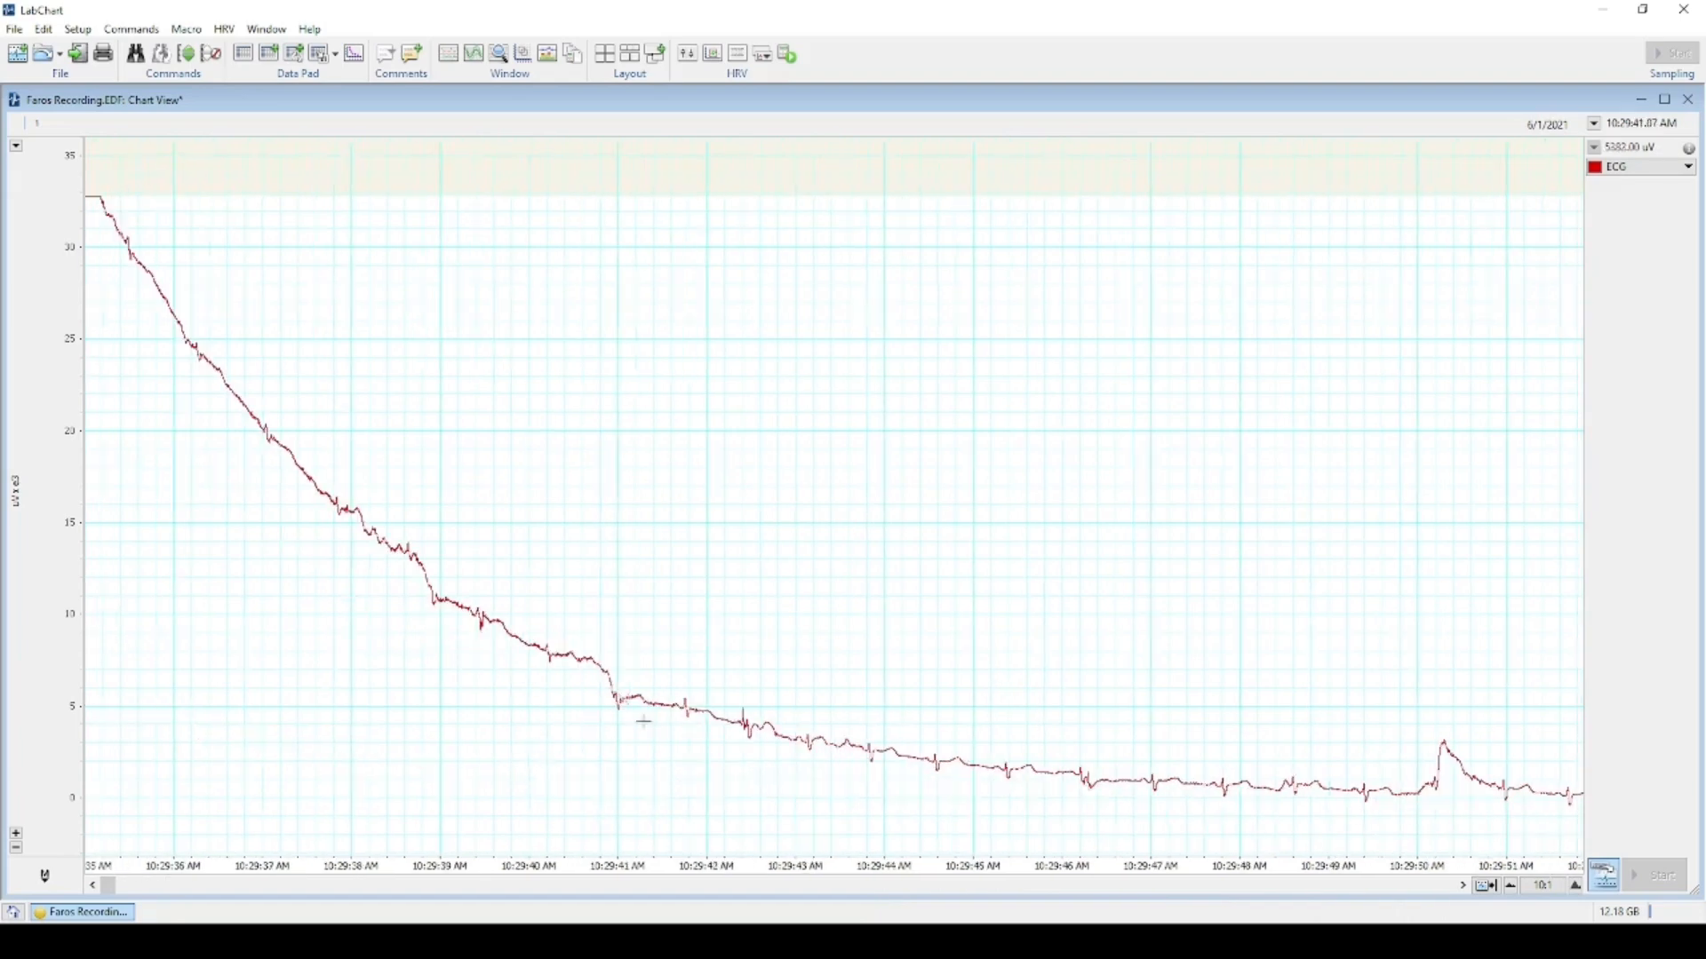
scroll(815, 708, "down", 4)
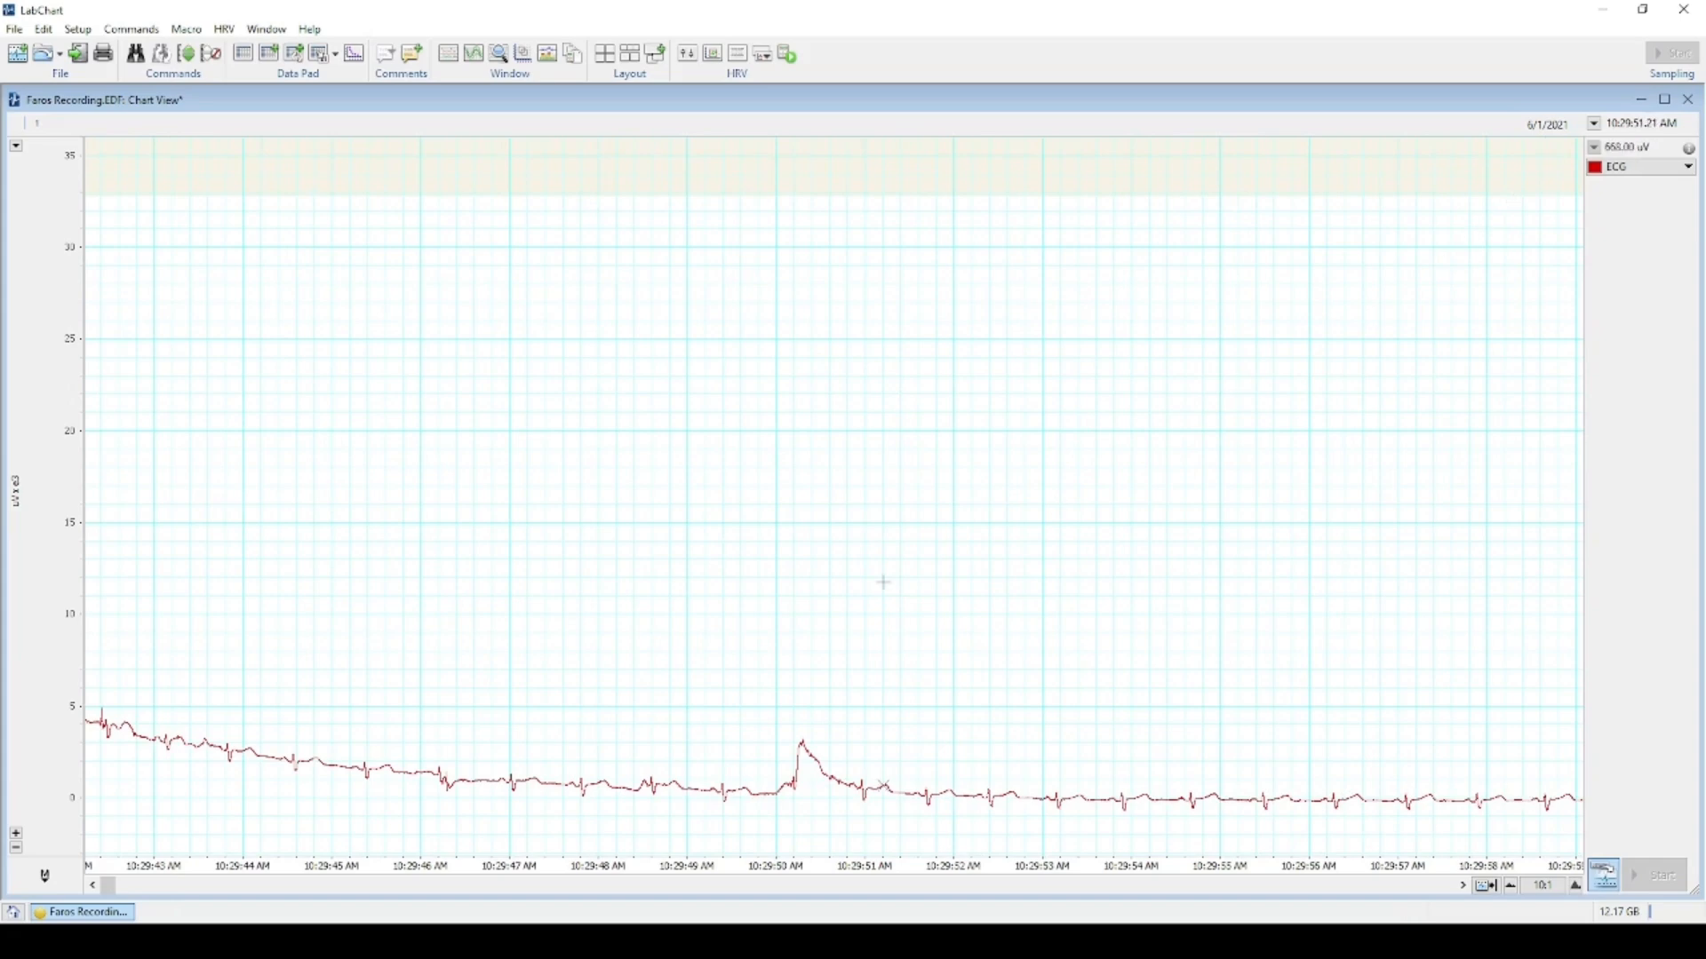
scroll(544, 620, "down", 5)
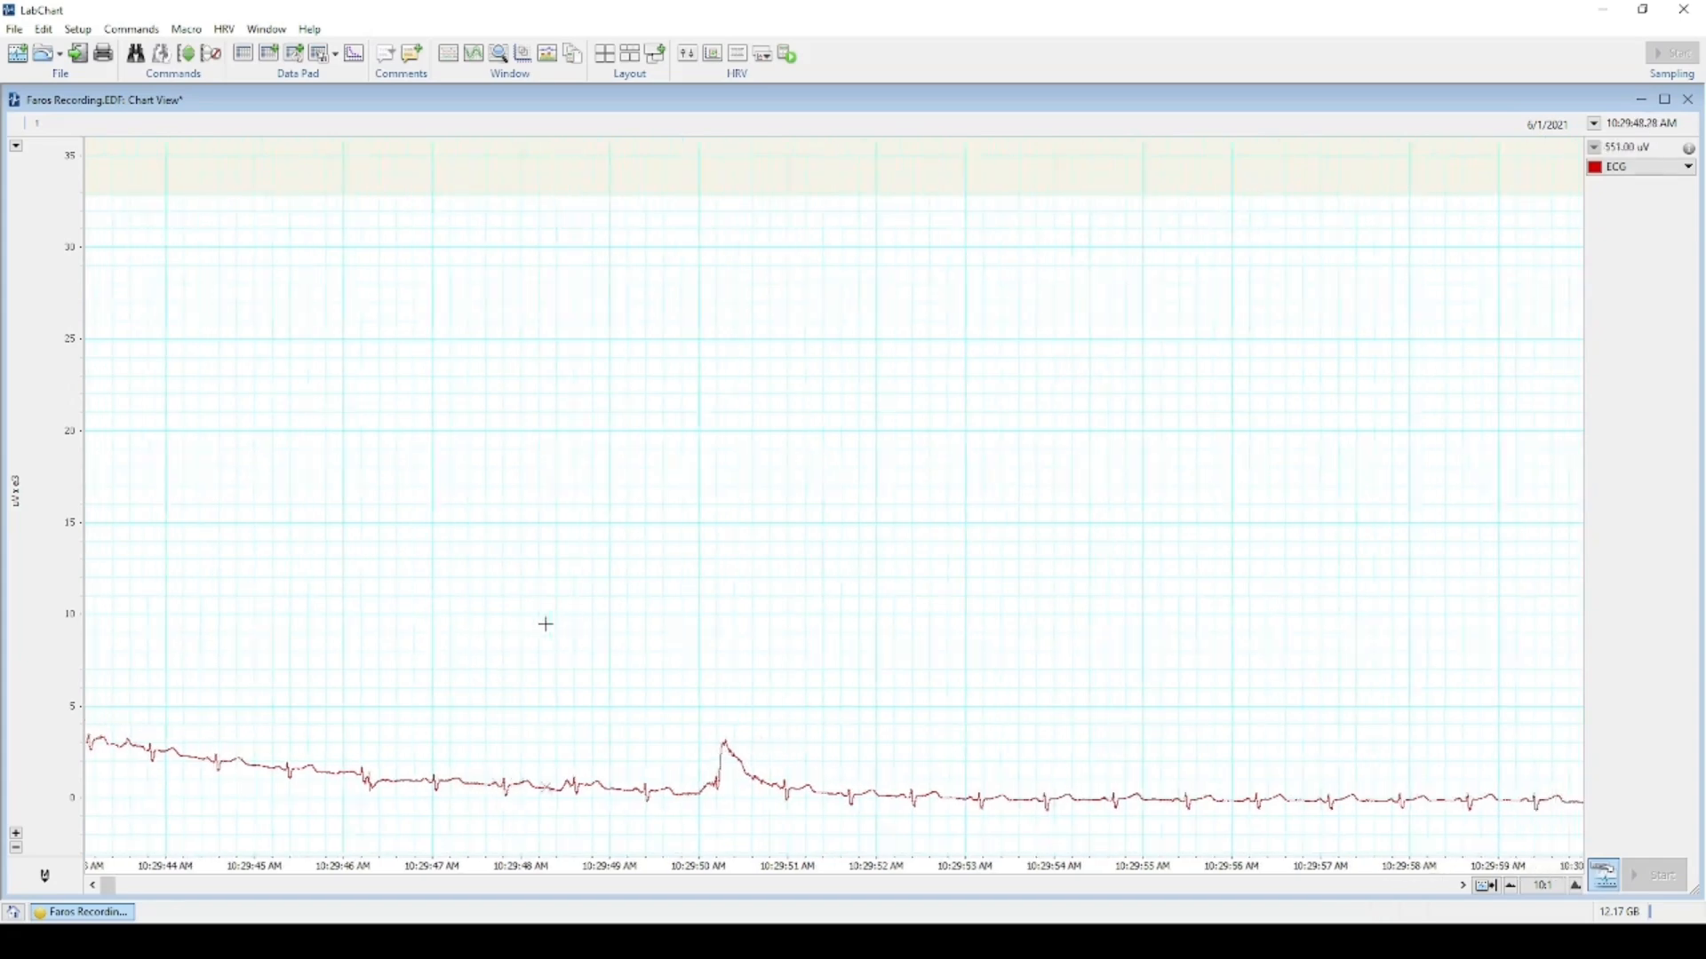
scroll(610, 621, "down", 10)
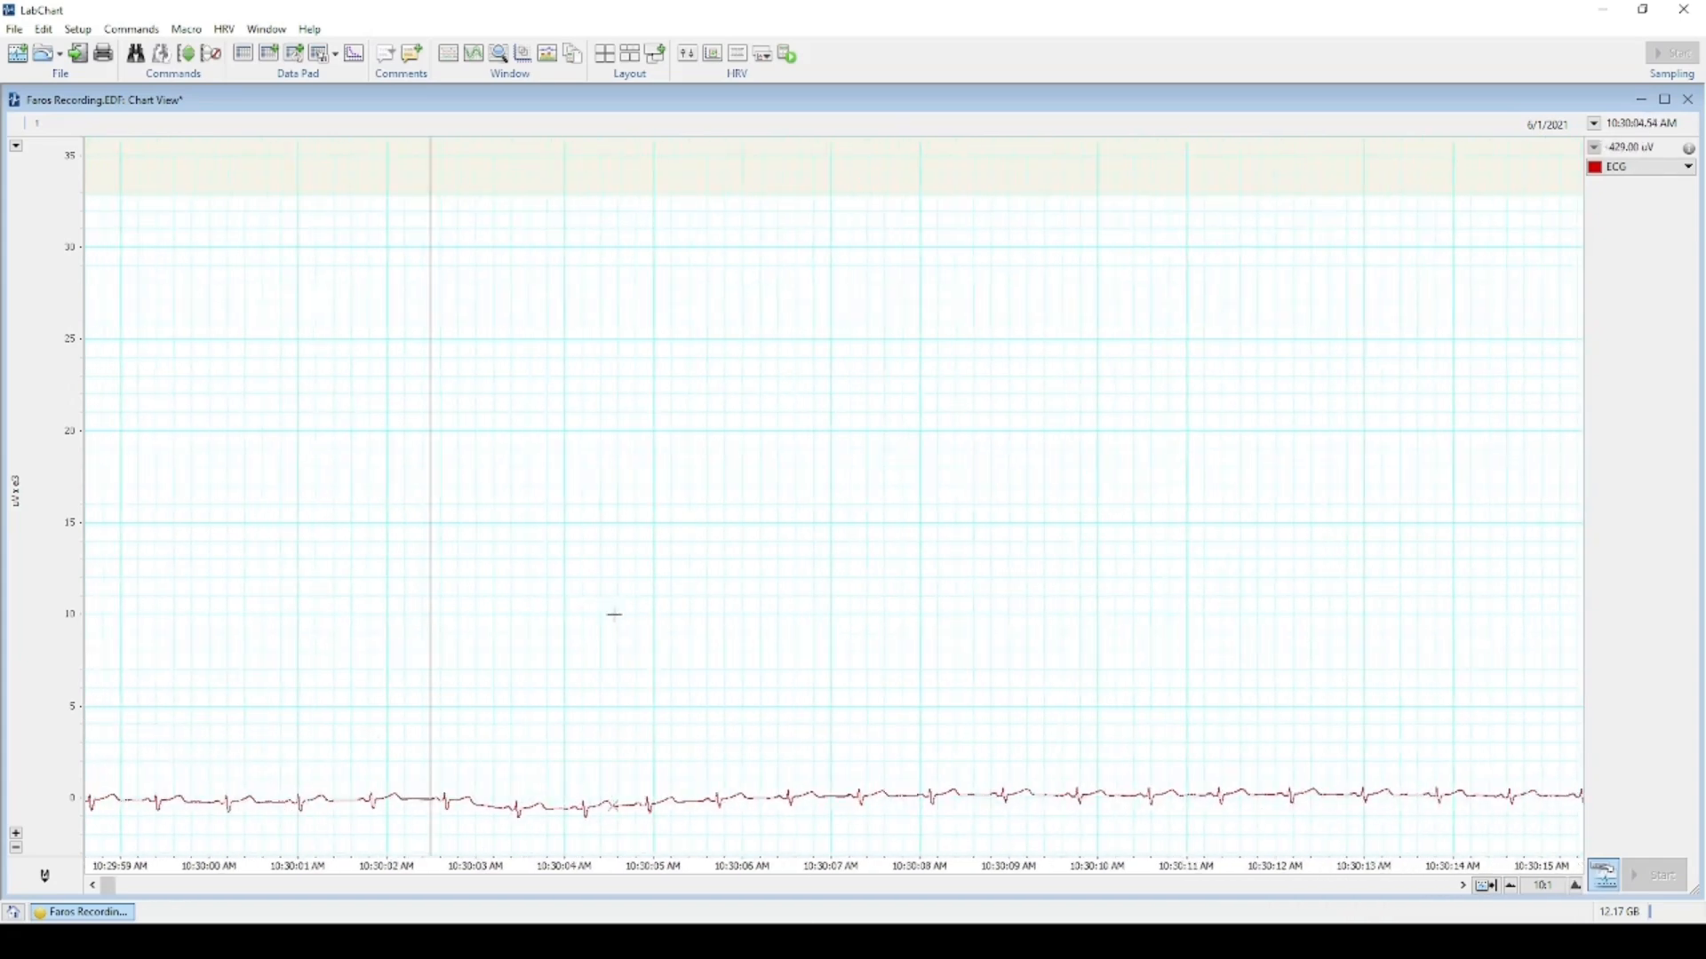
scroll(645, 619, "down", 2)
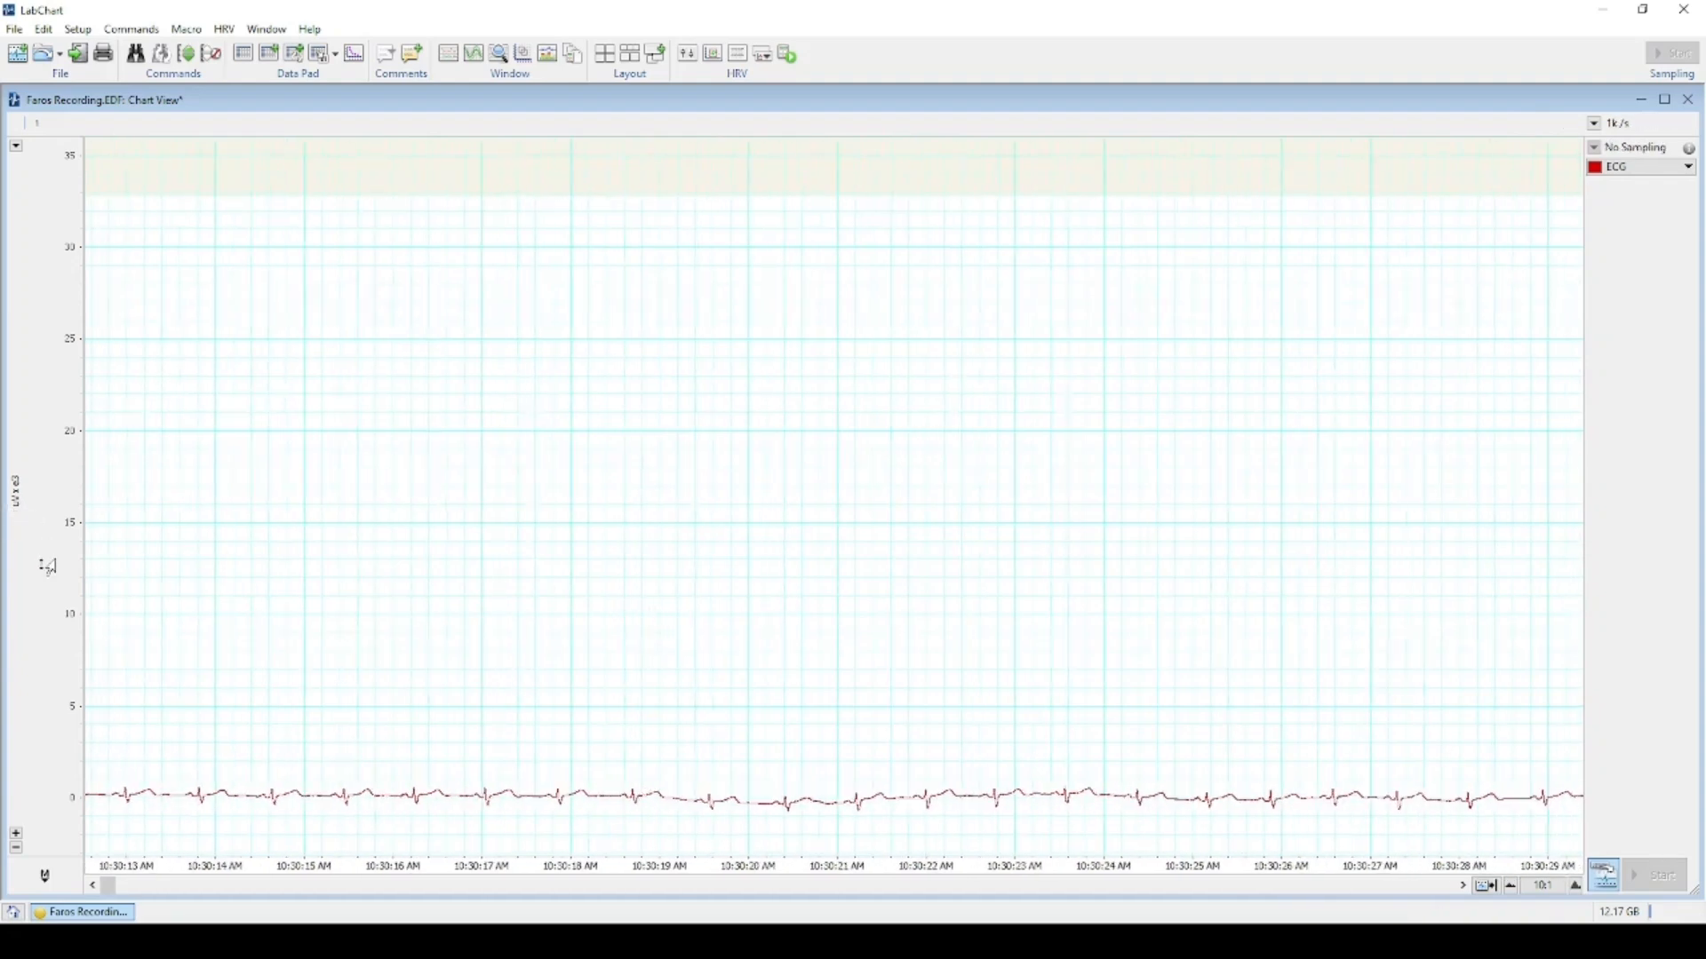
Centre the ECG trace on zero and zoom its amplitude axis to roughly −12 to +7.
left_click_drag(48, 566, 51, 226)
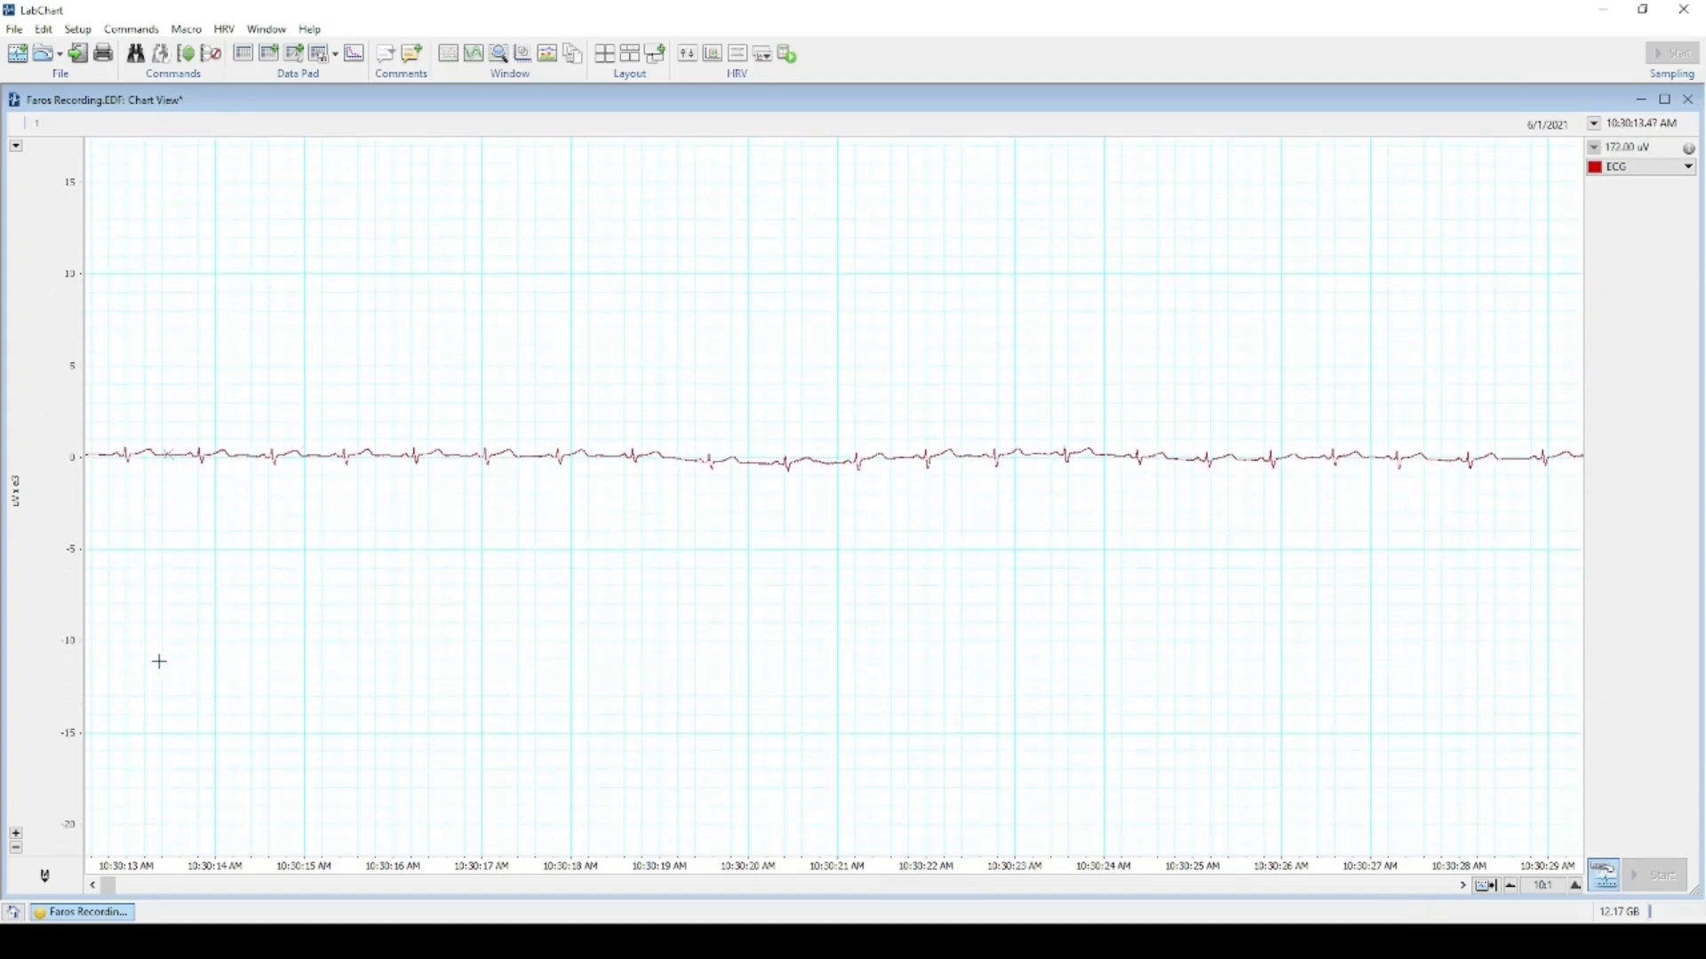
left_click(16, 835)
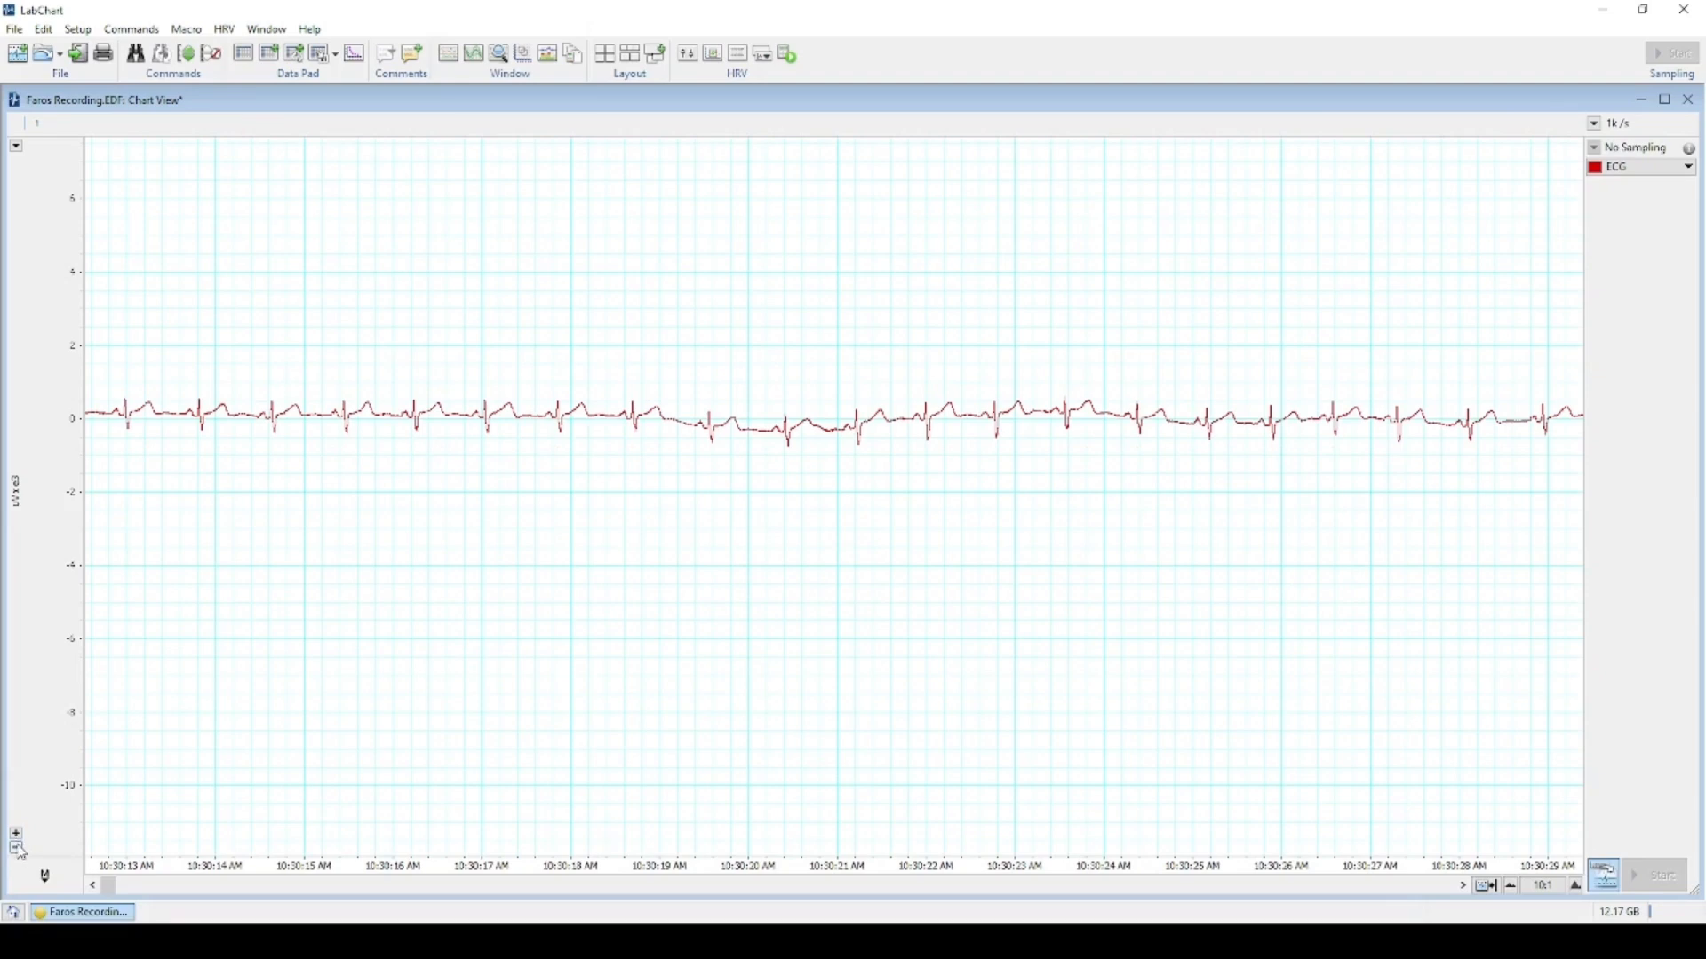
left_click(17, 848)
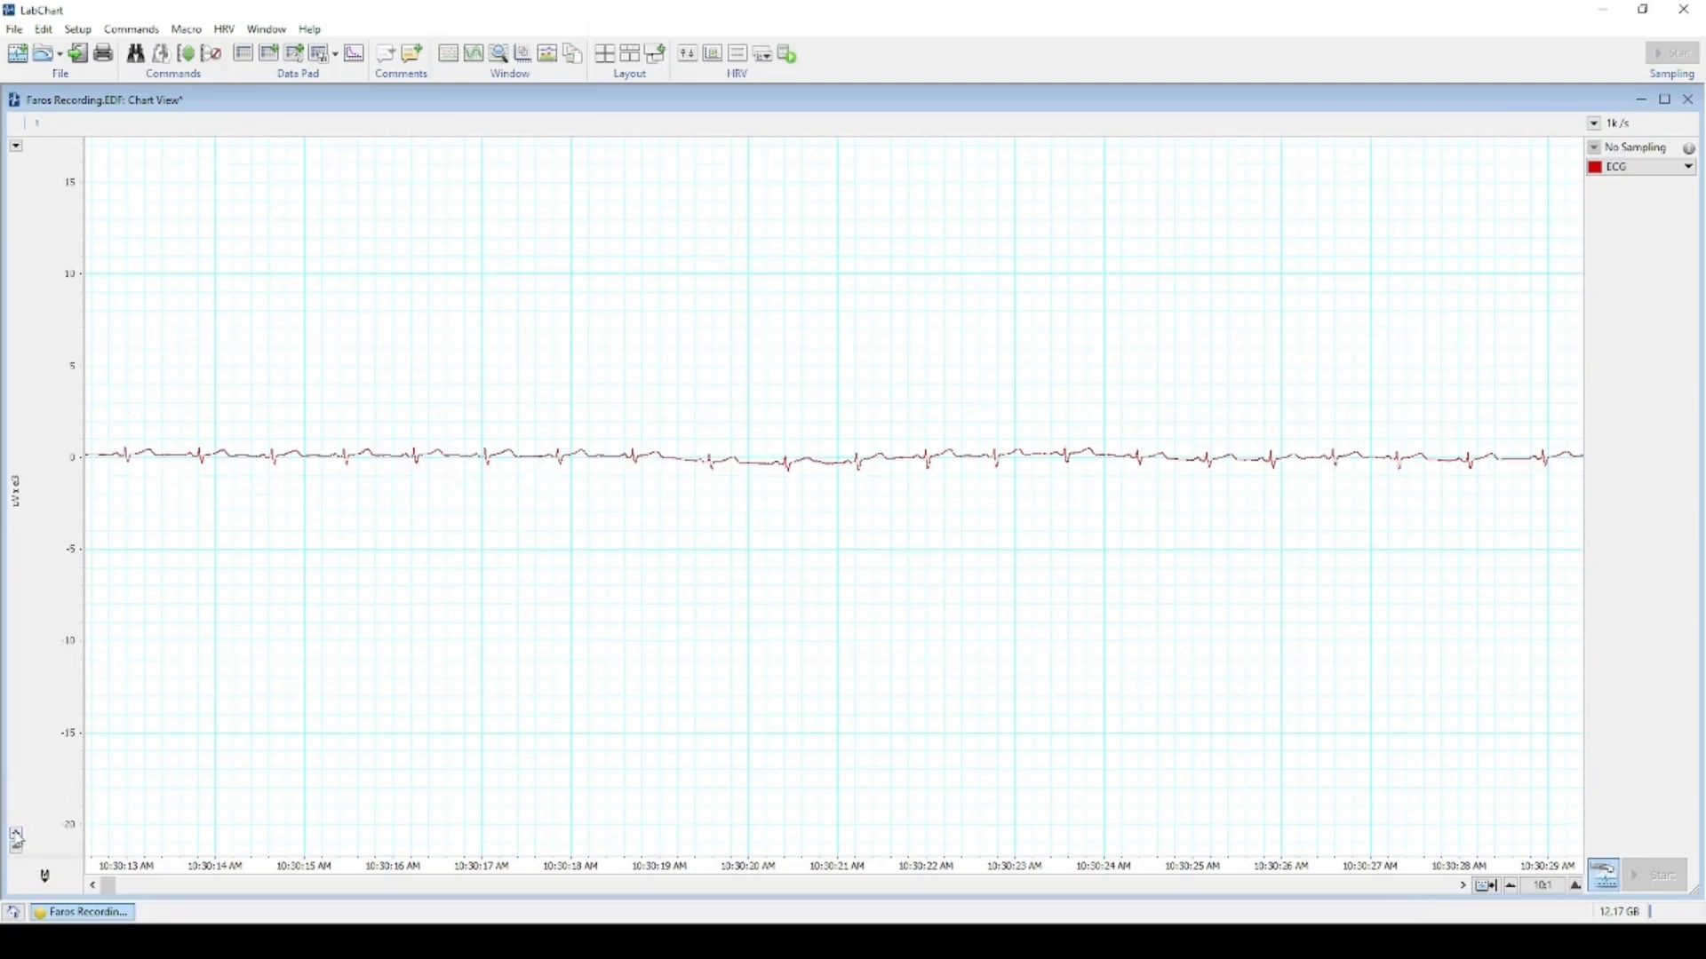
left_click(17, 835)
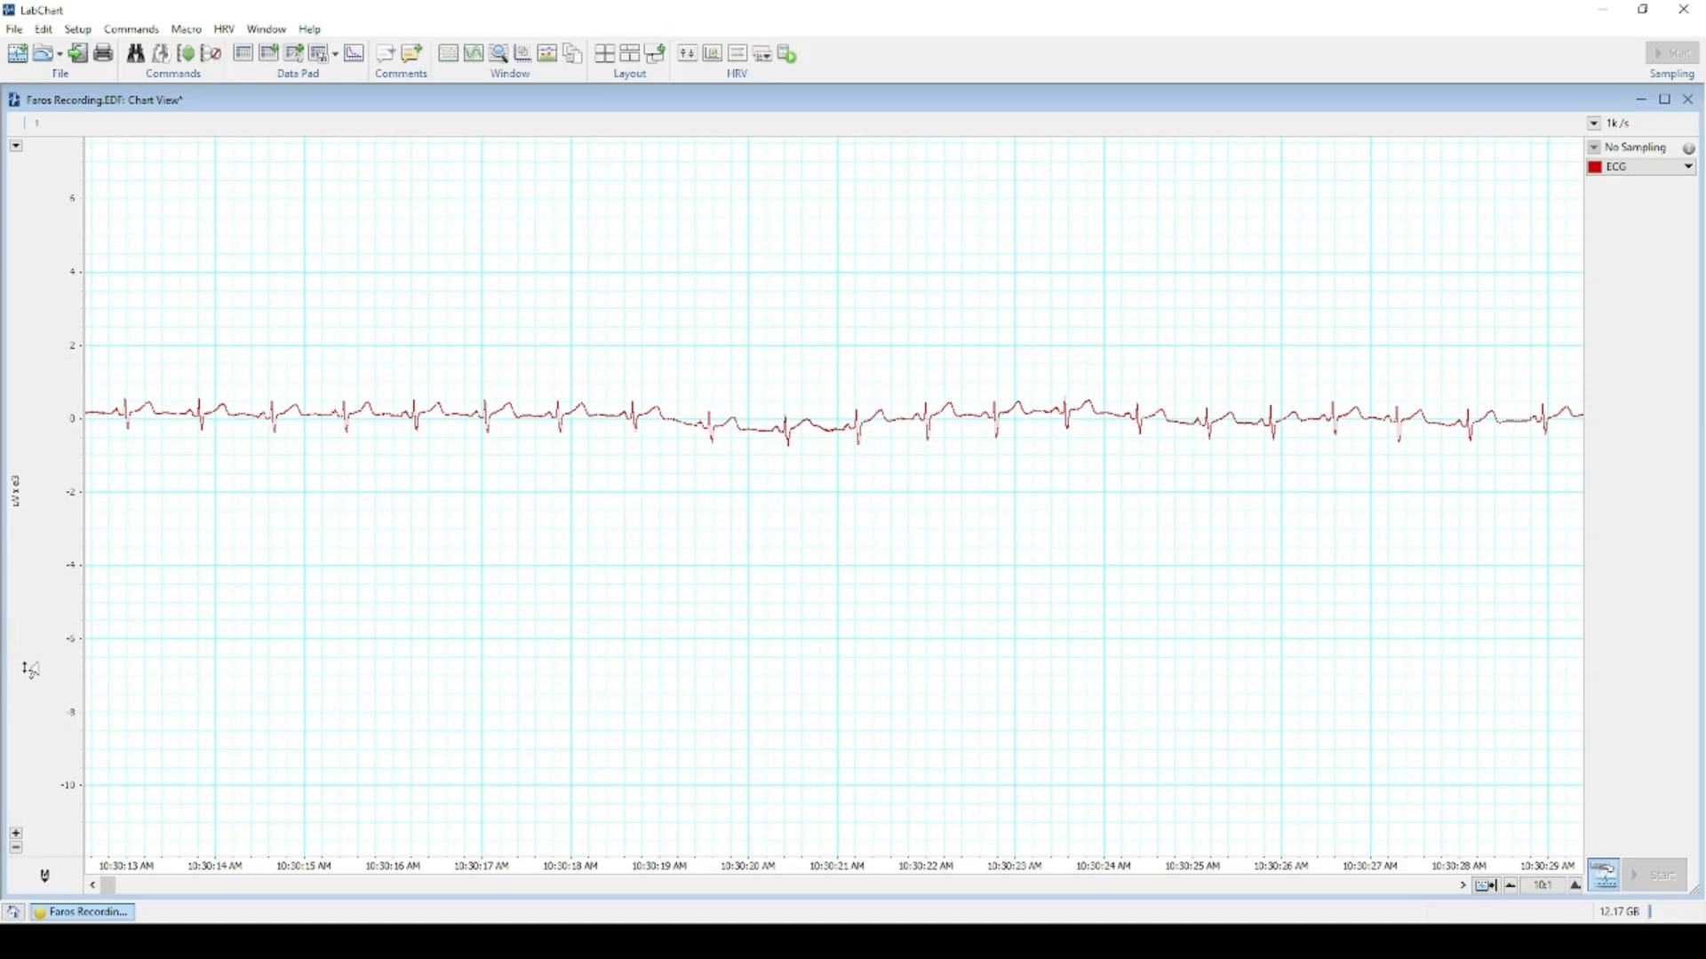
left_click_drag(30, 669, 35, 721)
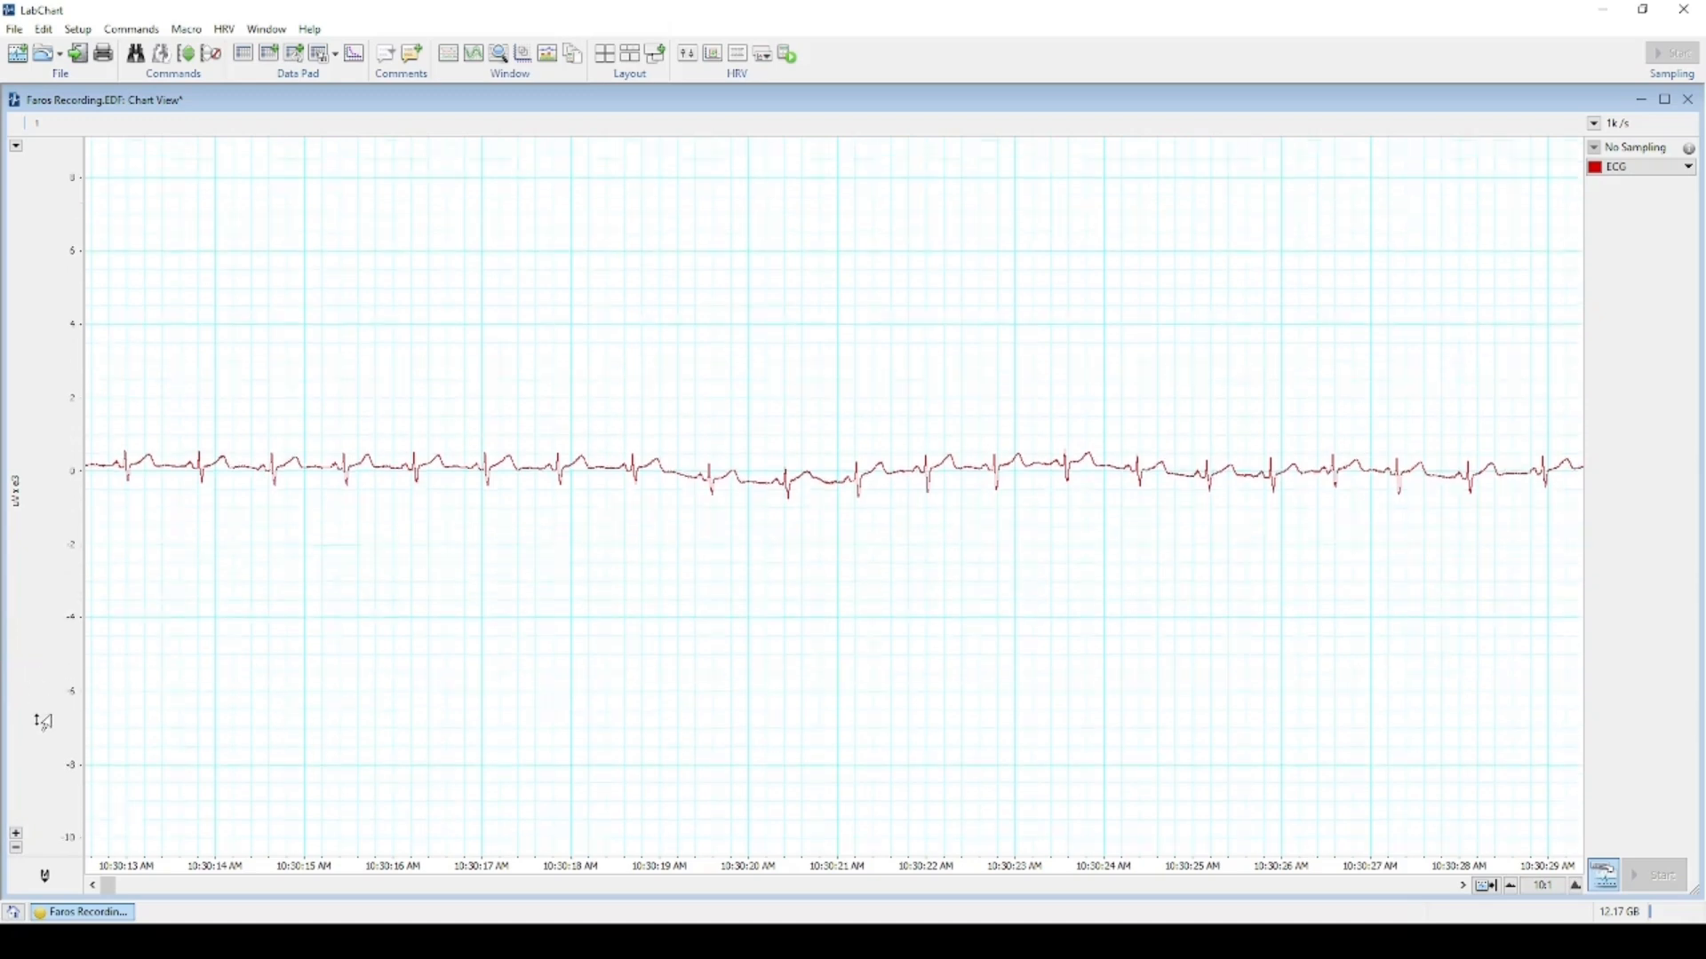
Compress horizontal scaling to 100:1 and view roughly 10:31–10:33 AM of heartbeats.
left_click(1513, 888)
left_click(1513, 888)
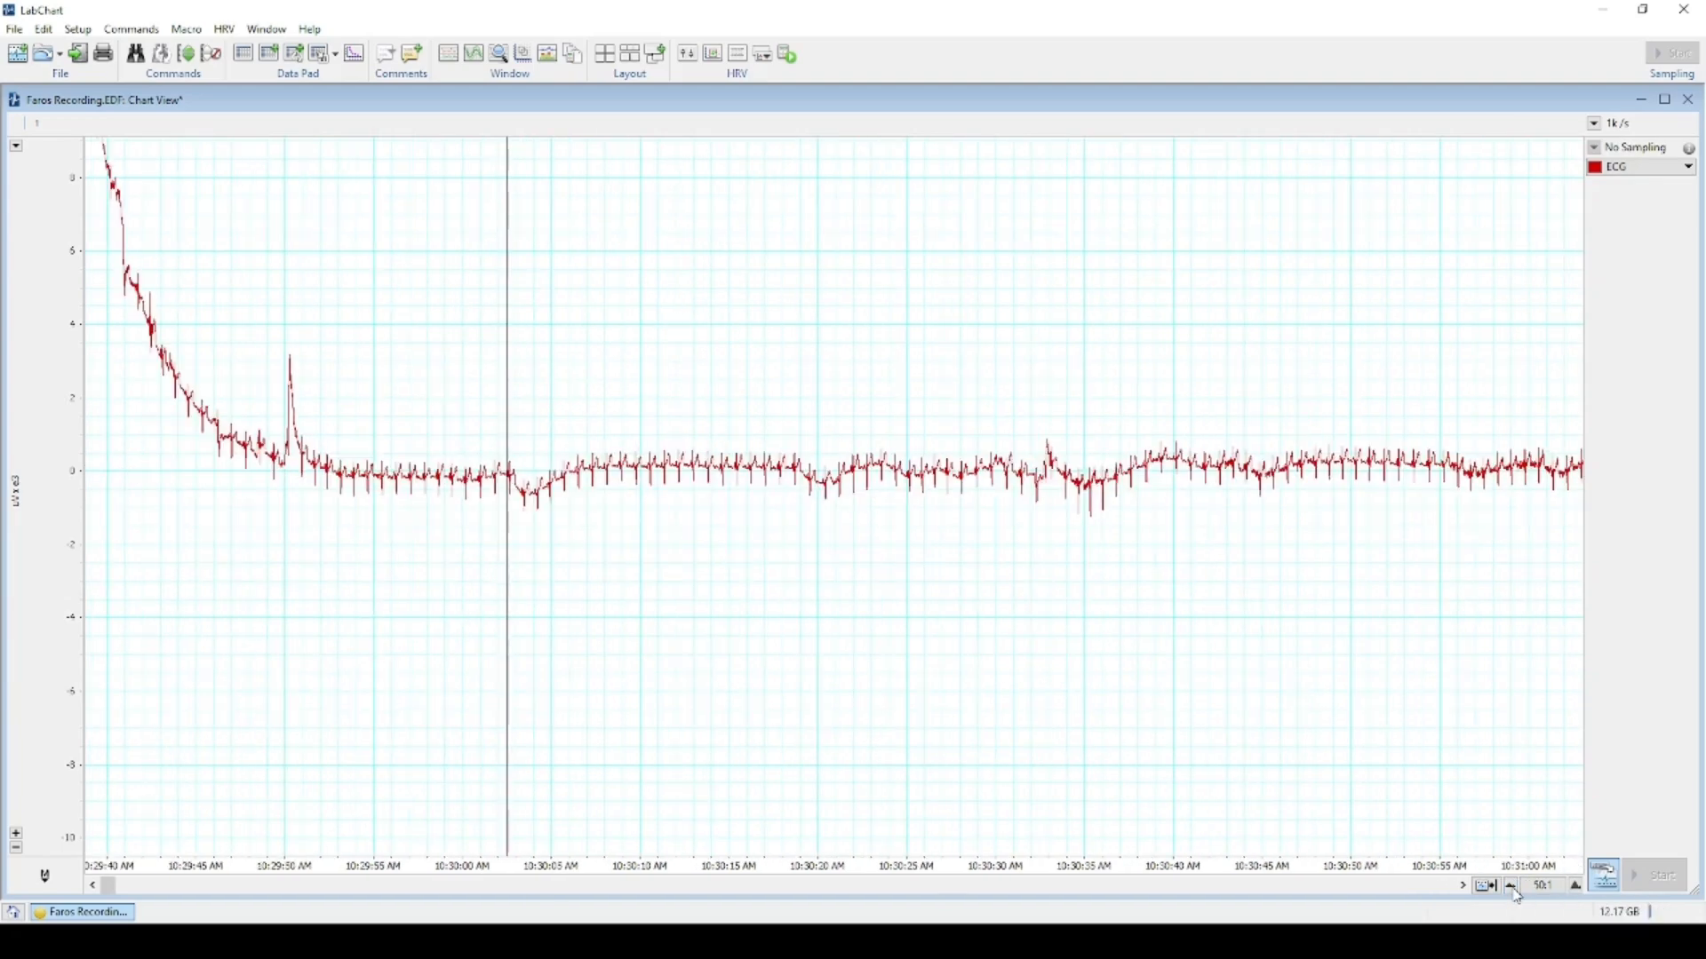
left_click(1514, 888)
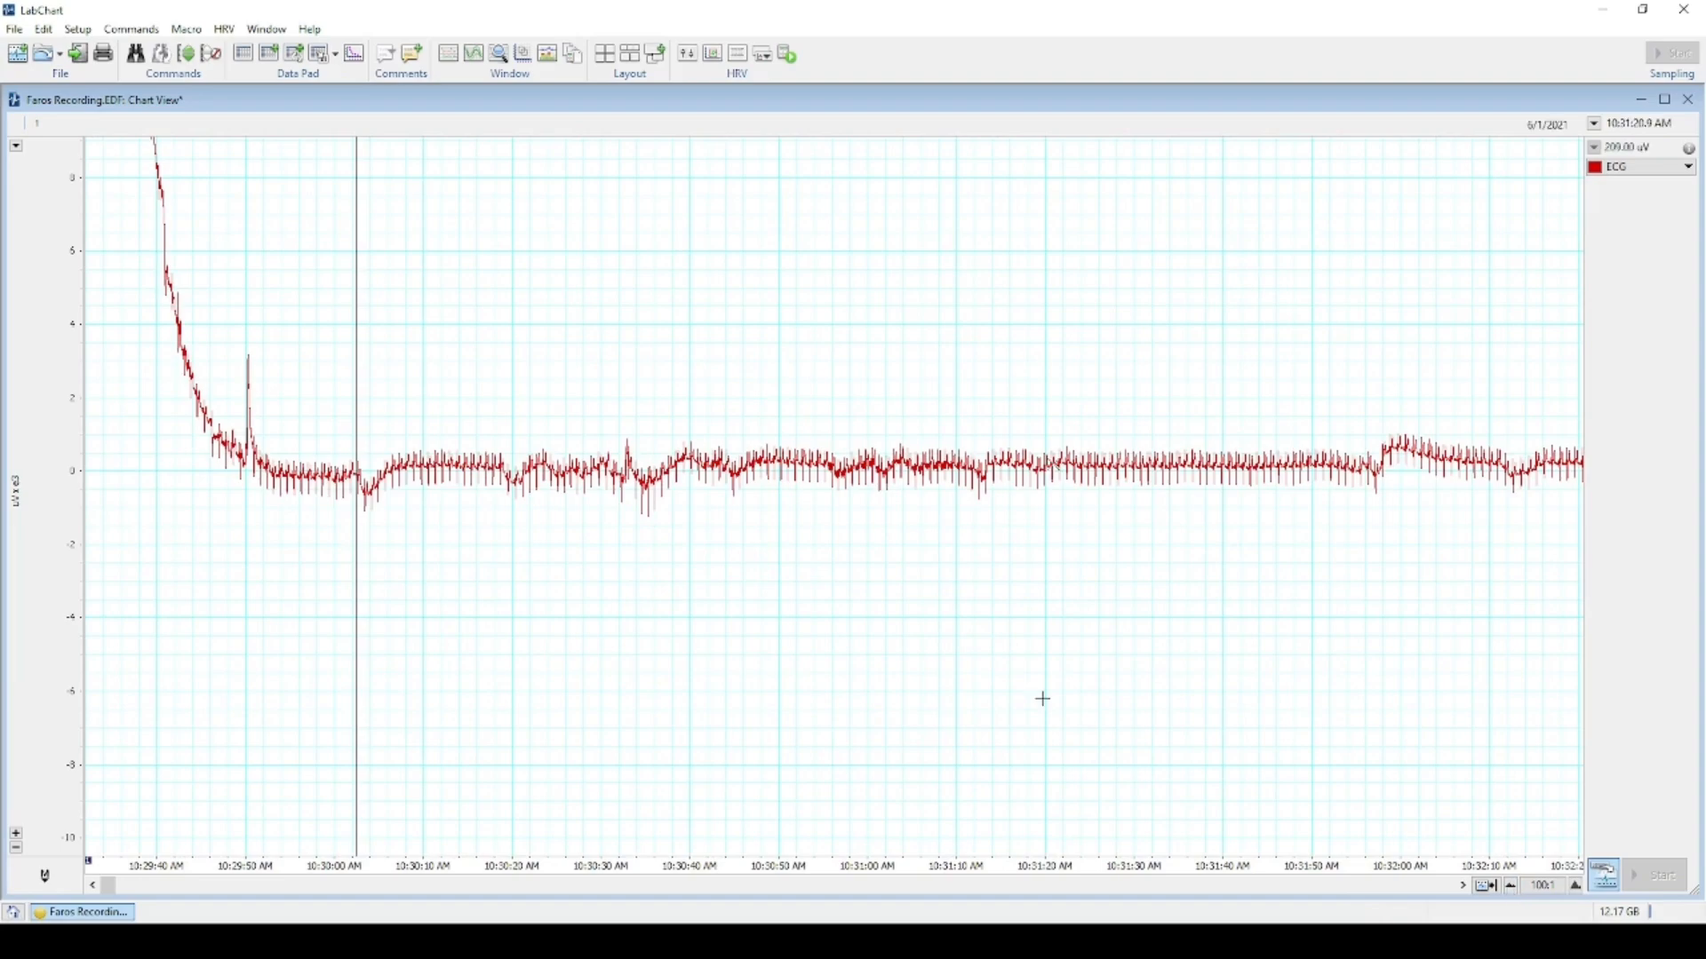
scroll(1022, 689, "down", 5)
scroll(1029, 694, "down", 3)
scroll(1030, 707, "down", 3)
scroll(1032, 706, "up", 10)
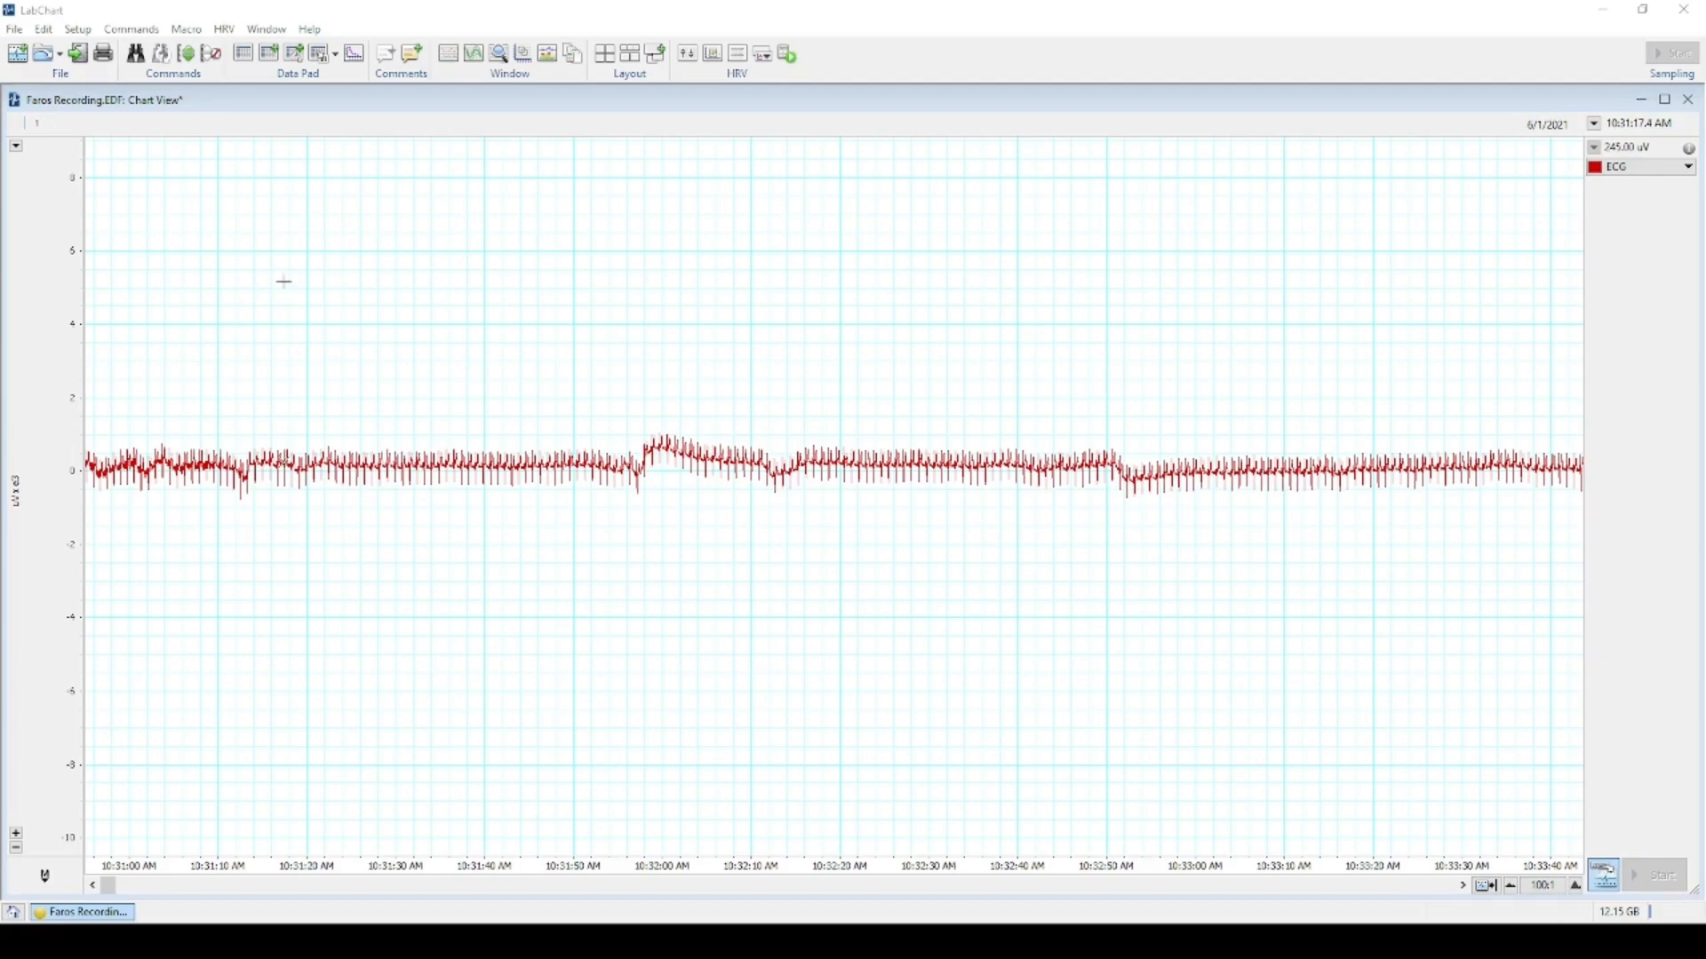
Raise the number of channels from 1 to 6 in Channel Settings.
left_click(85, 34)
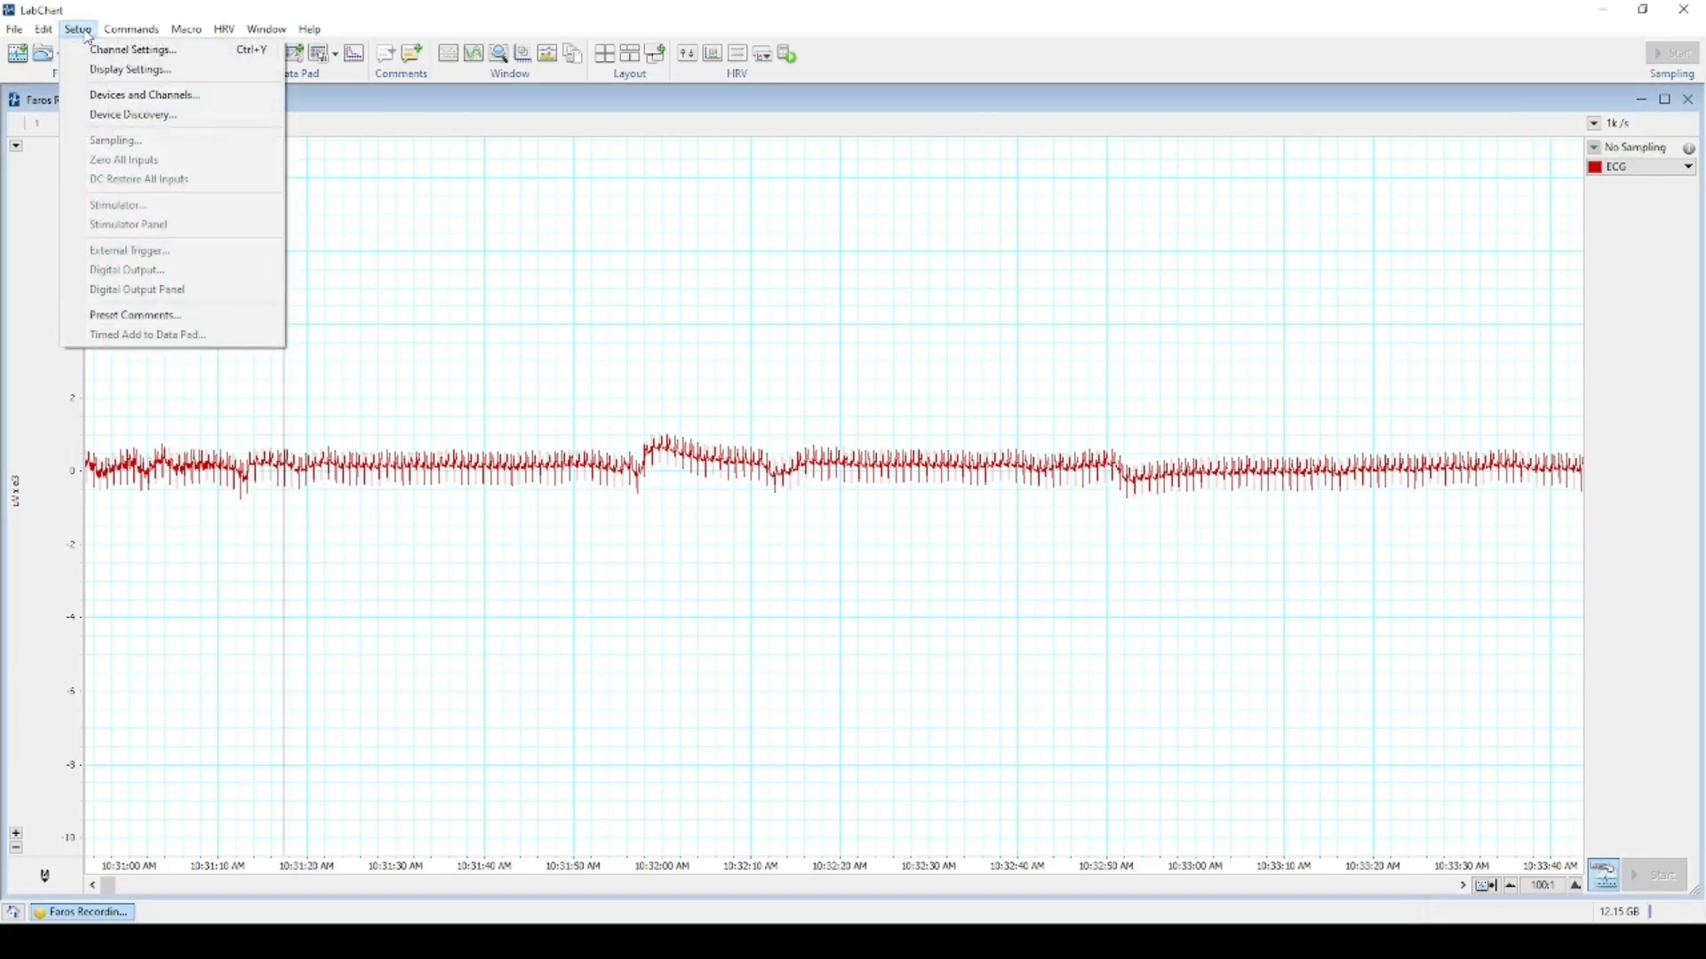
left_click(134, 50)
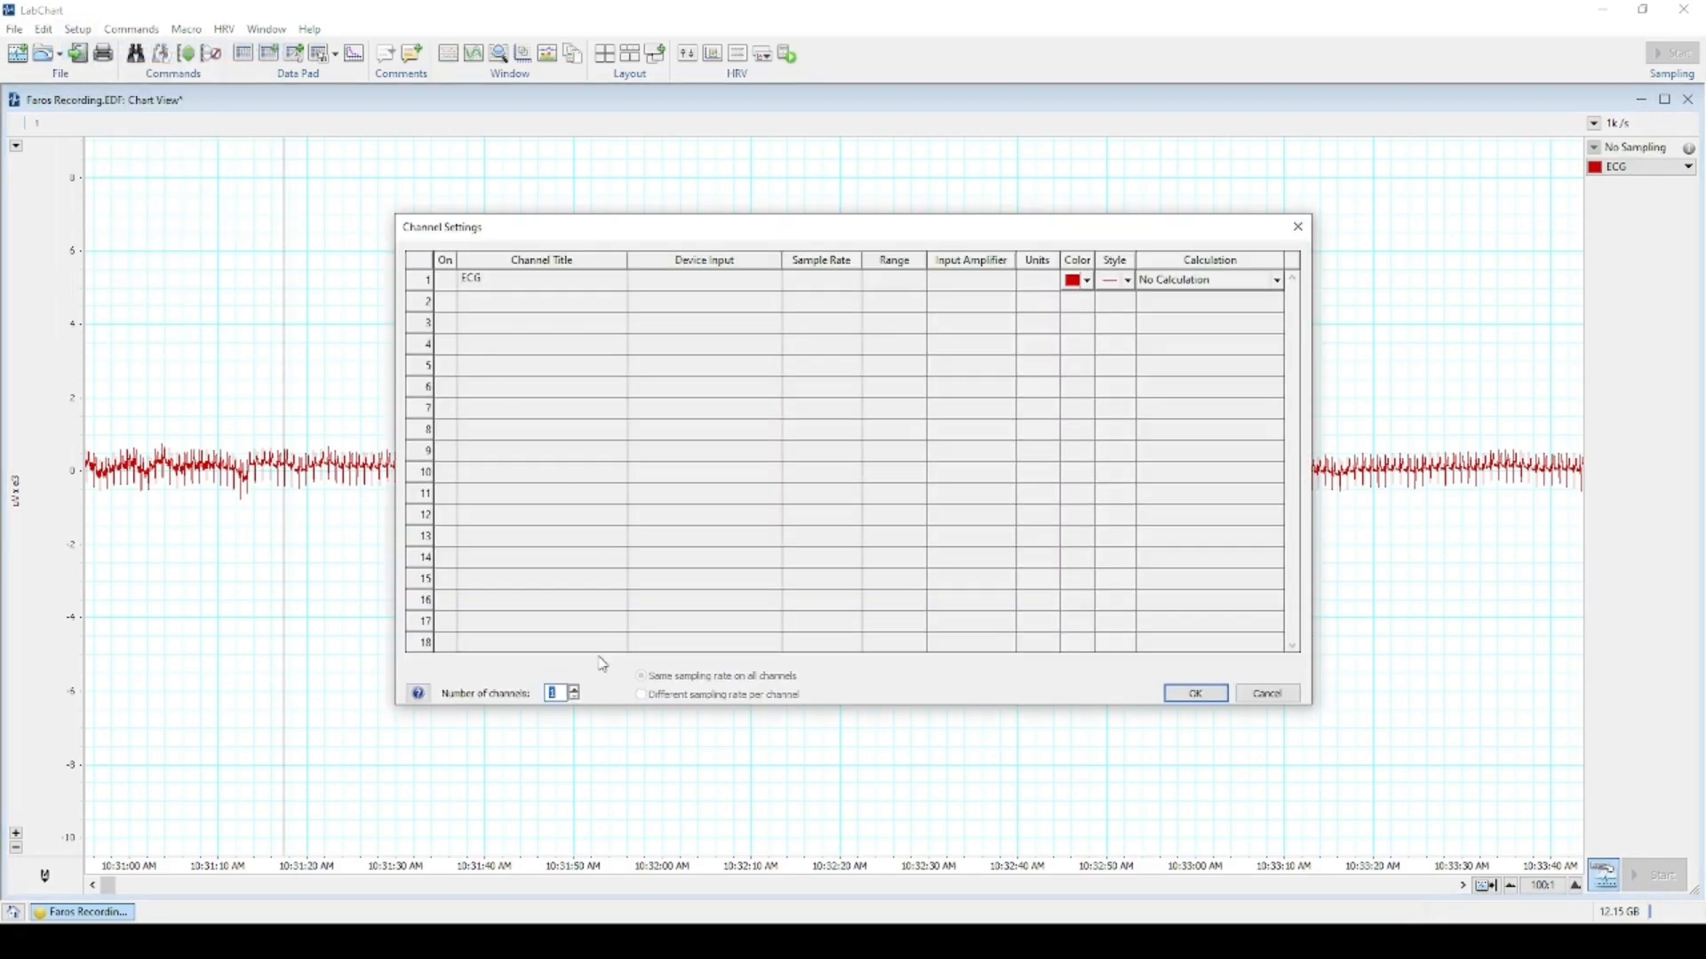
left_click(575, 689)
left_click(575, 689)
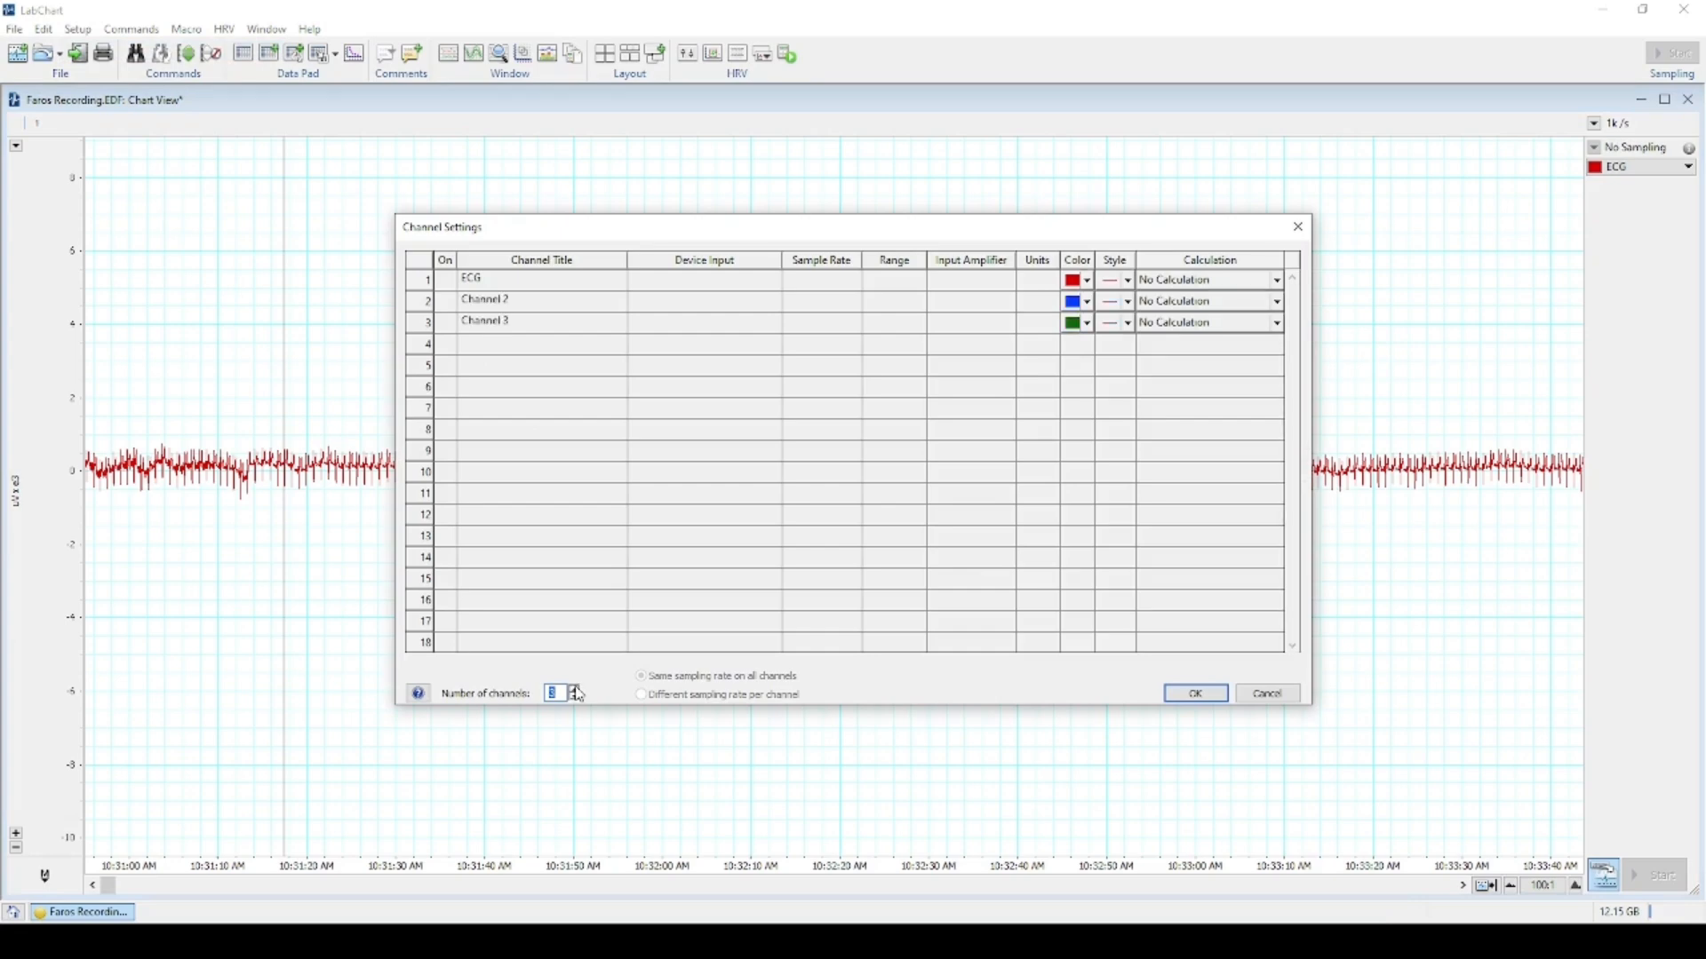
left_click(575, 690)
left_click(575, 689)
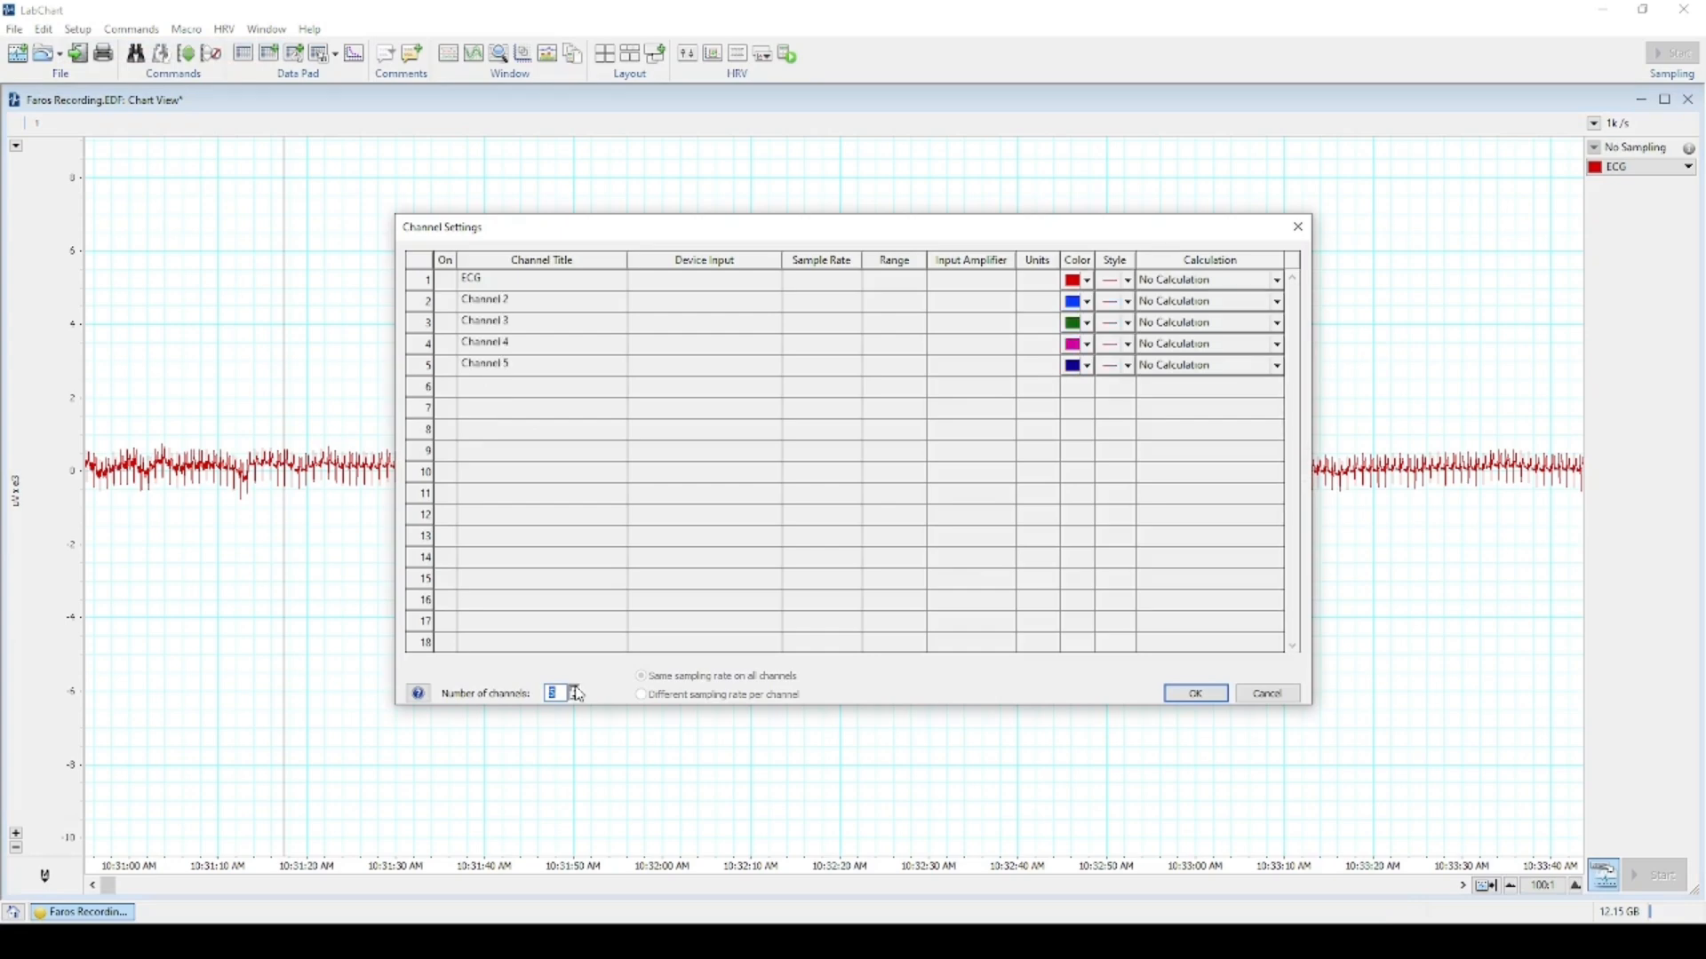
left_click(575, 689)
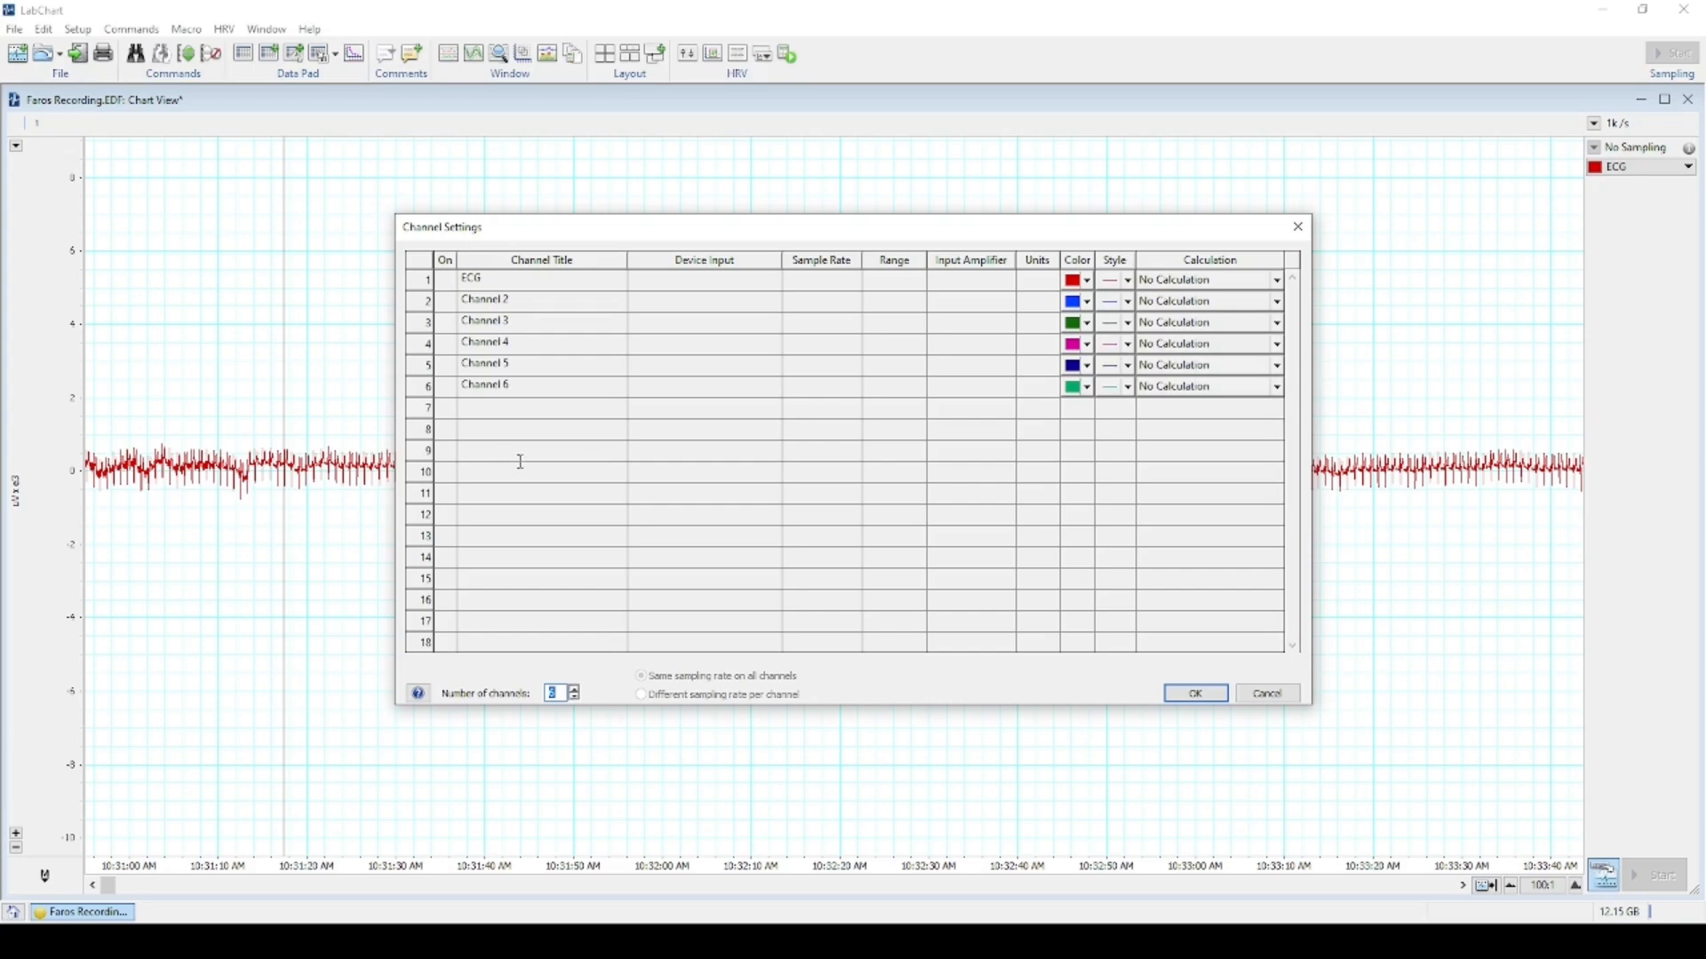
left_click(1197, 694)
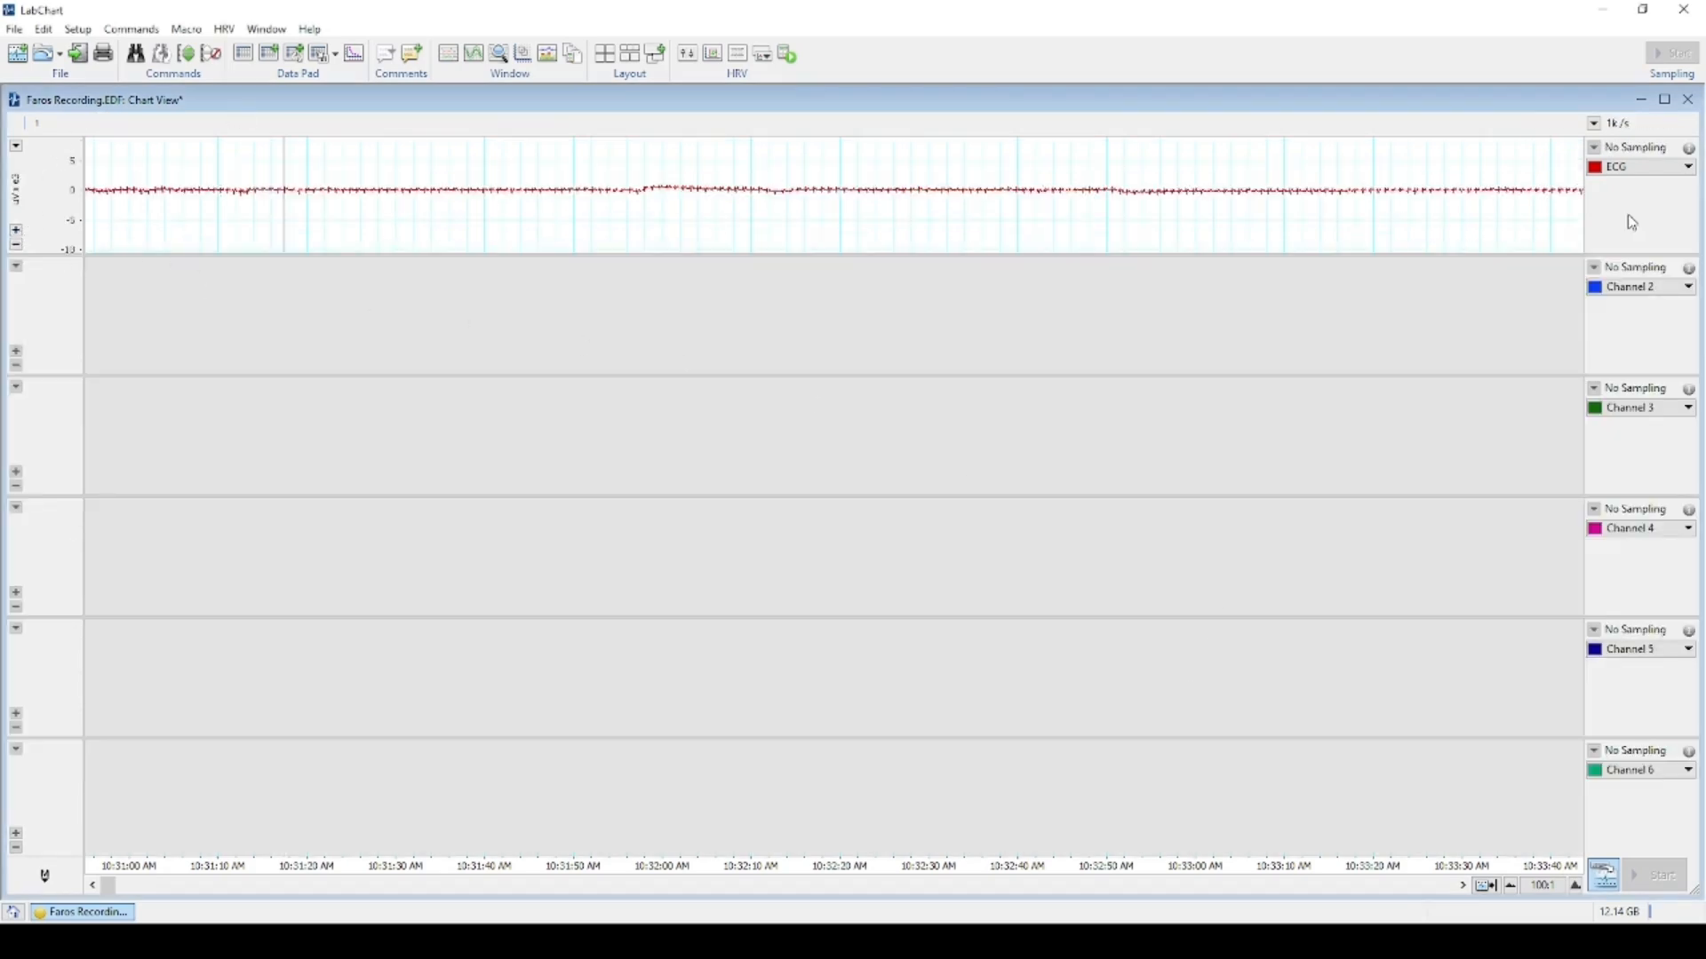
Open Units Conversion for the ECG channel and enter 1 as the Point 1 value.
left_click(1688, 167)
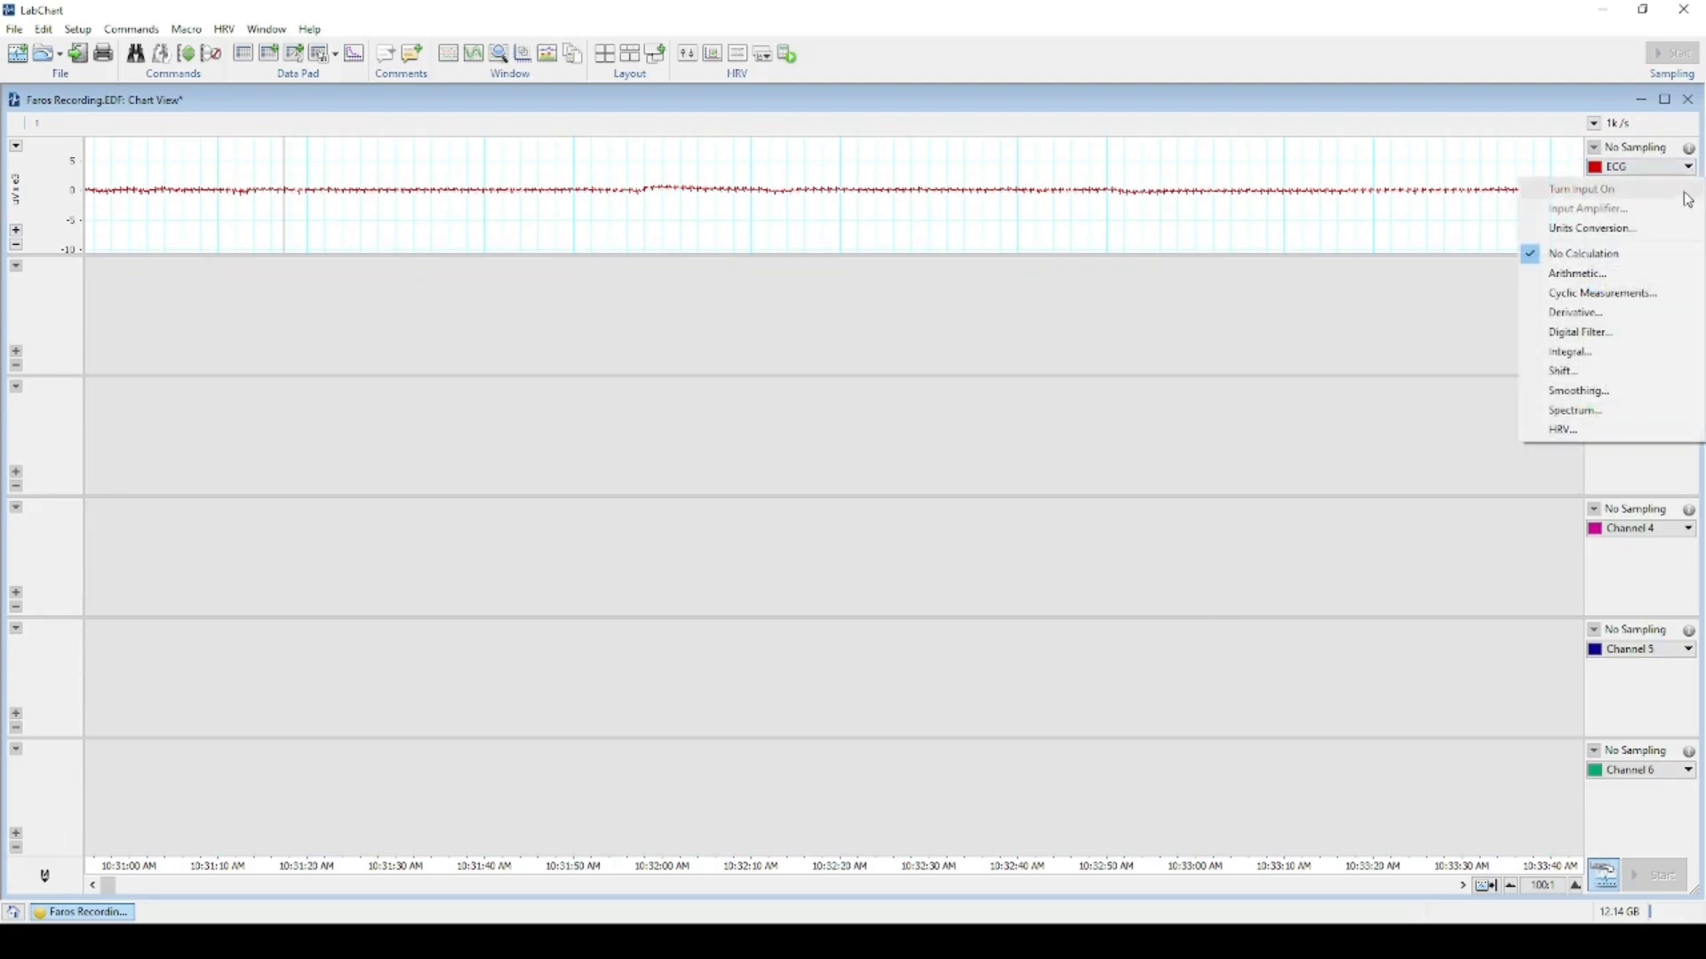
left_click(1654, 232)
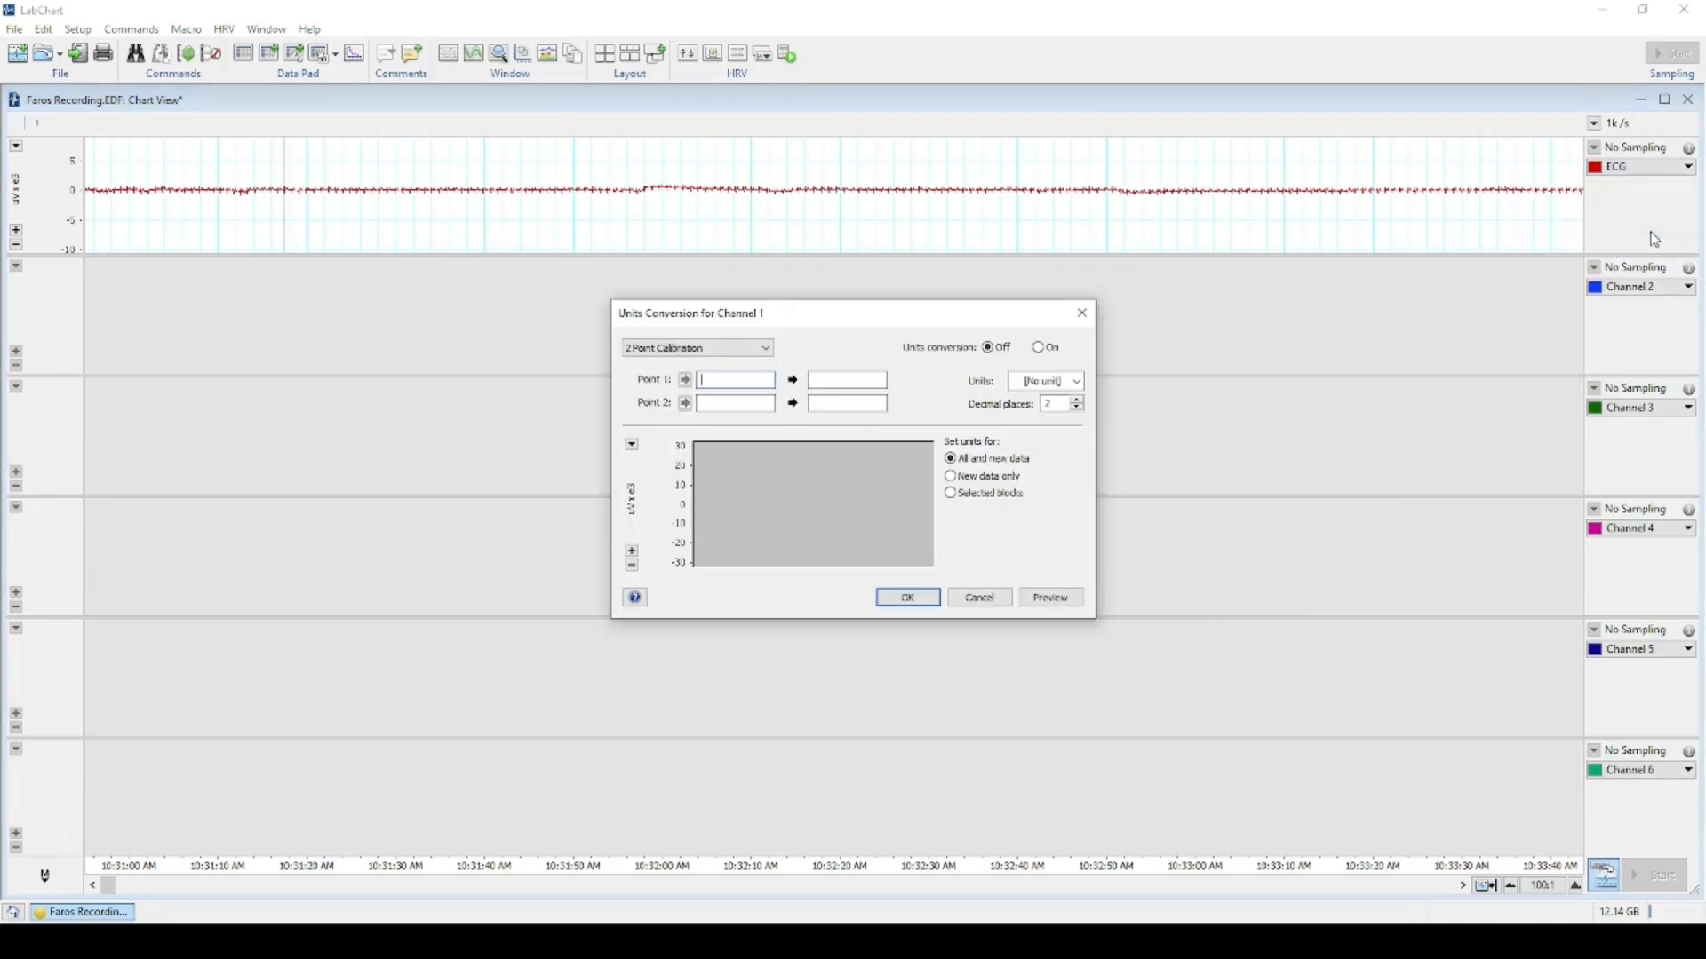
left_click(715, 389)
type("1")
Define a μV unit with the micro prefix and apply the conversion to ECG.
left_click(1076, 381)
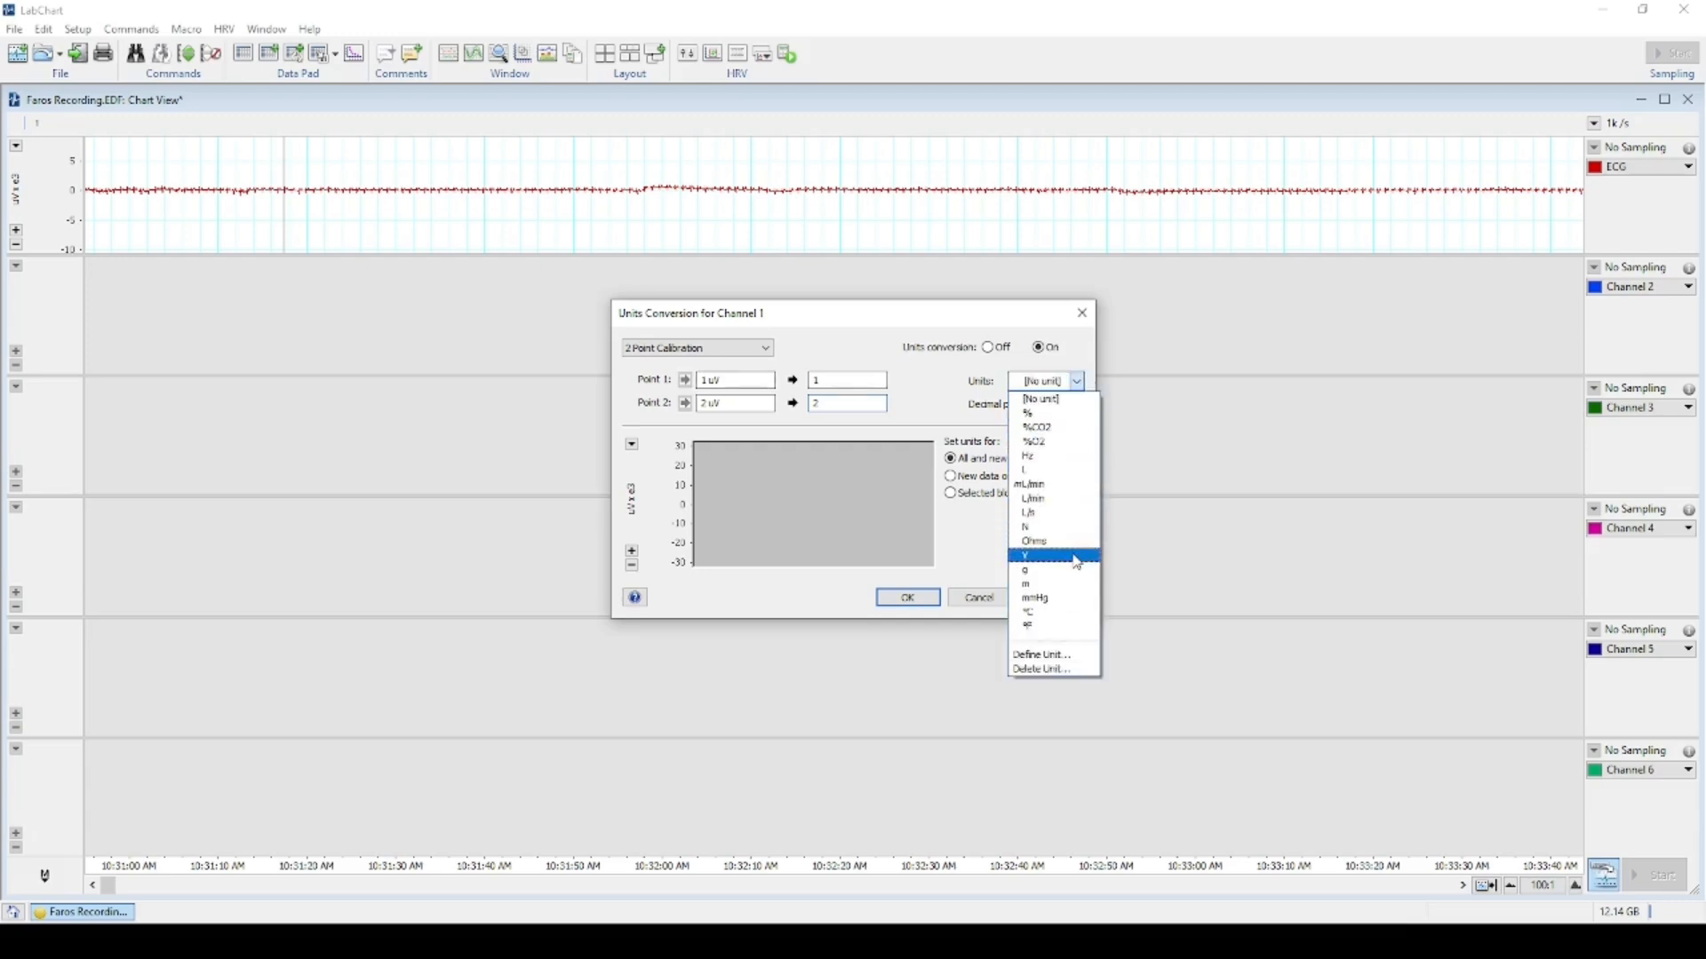
left_click(1081, 658)
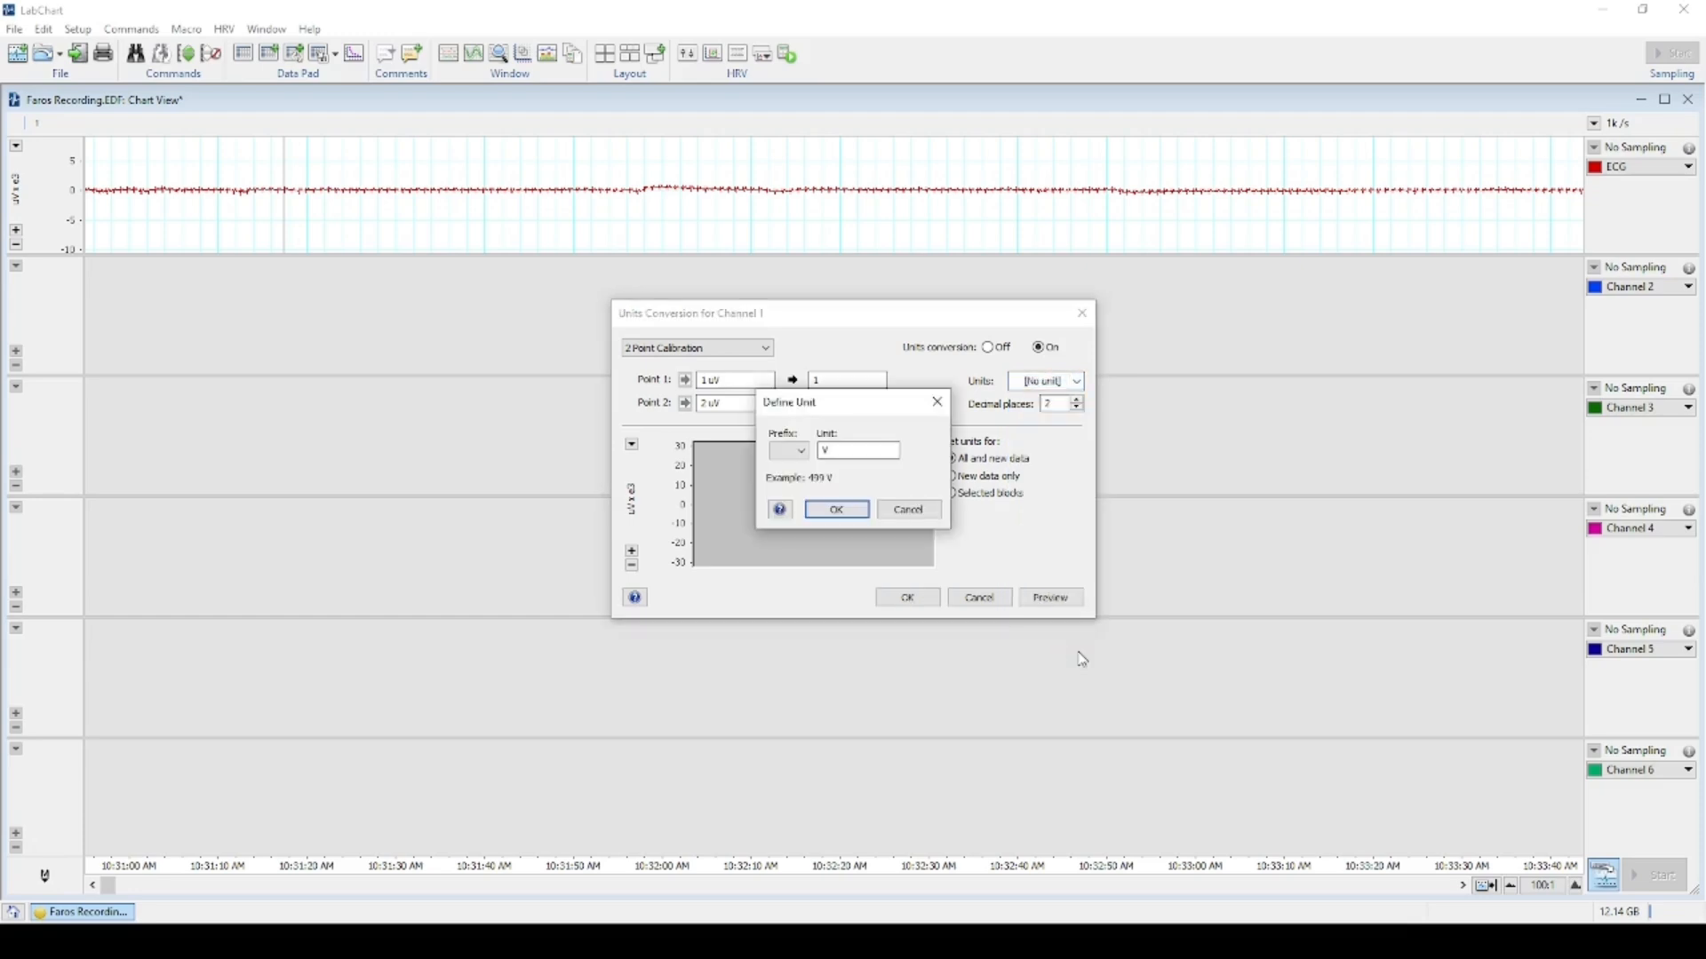
left_click(794, 456)
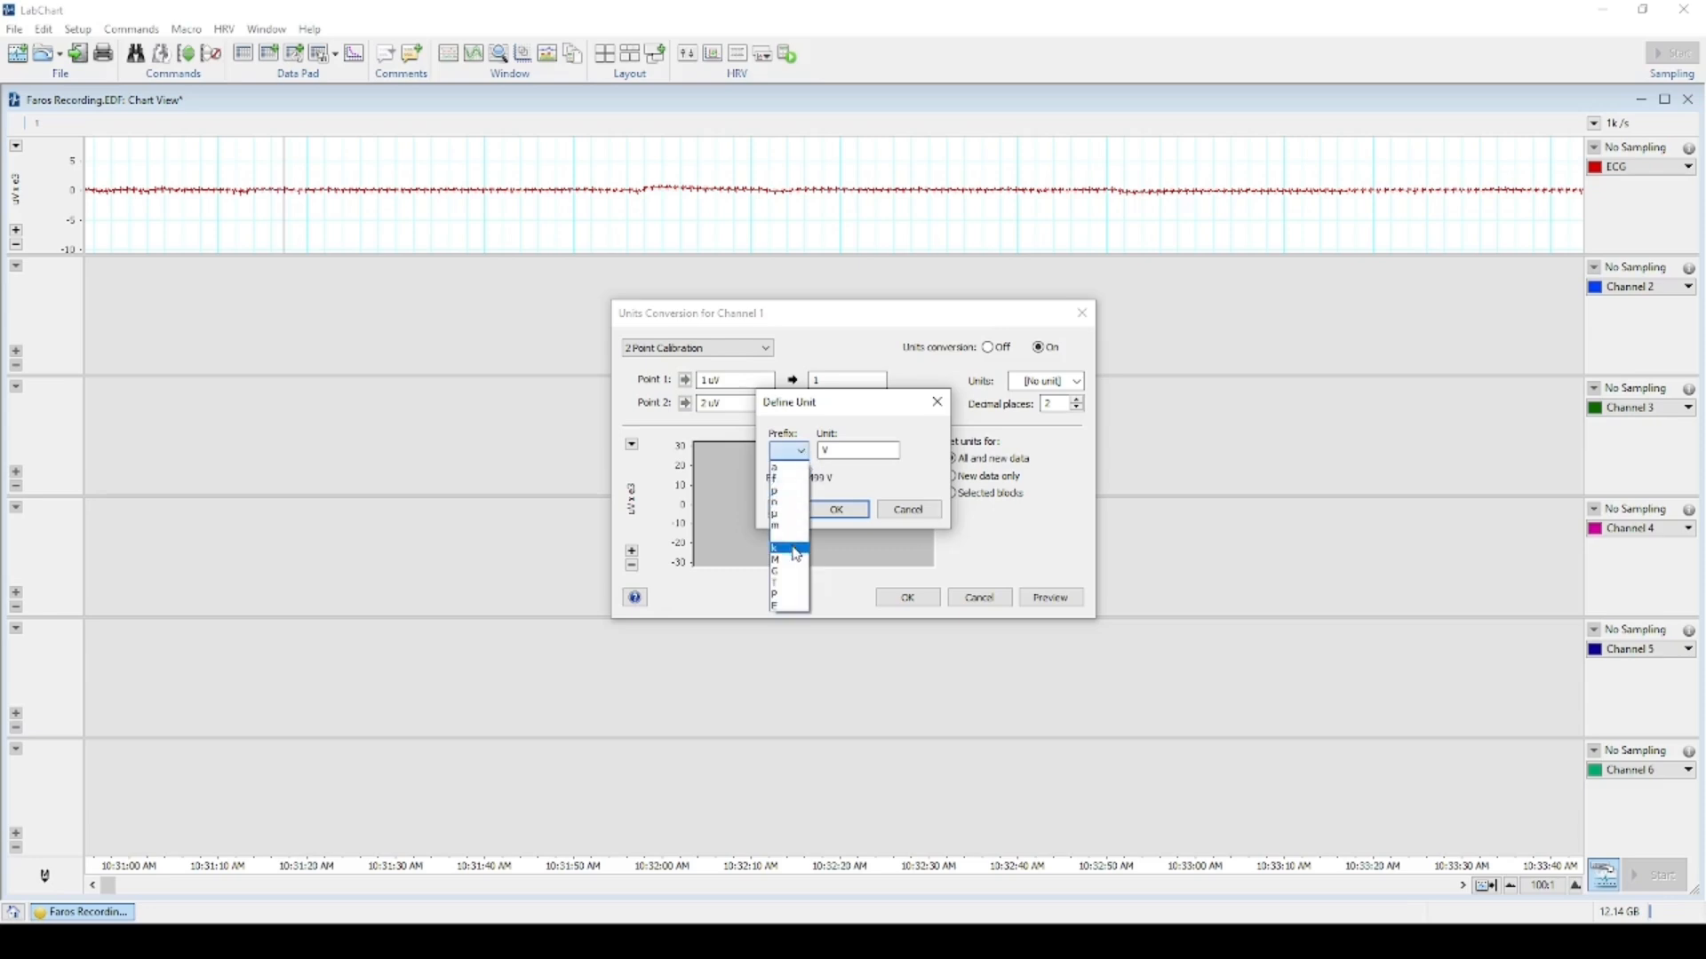
left_click(796, 516)
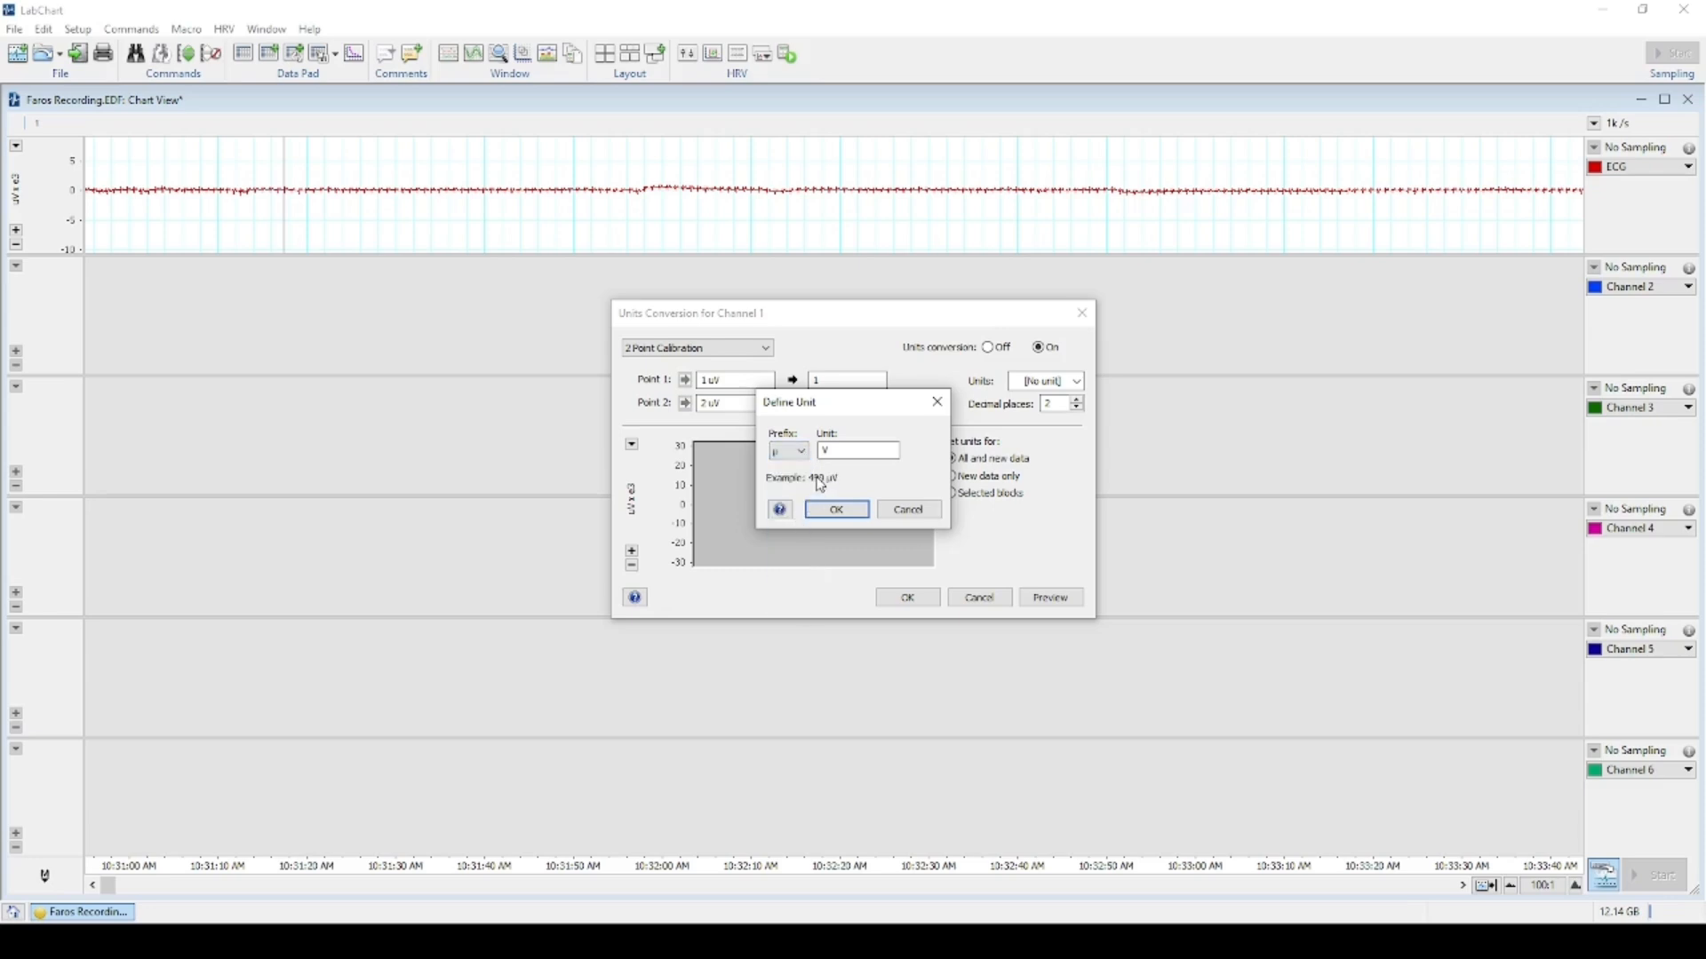
left_click(859, 510)
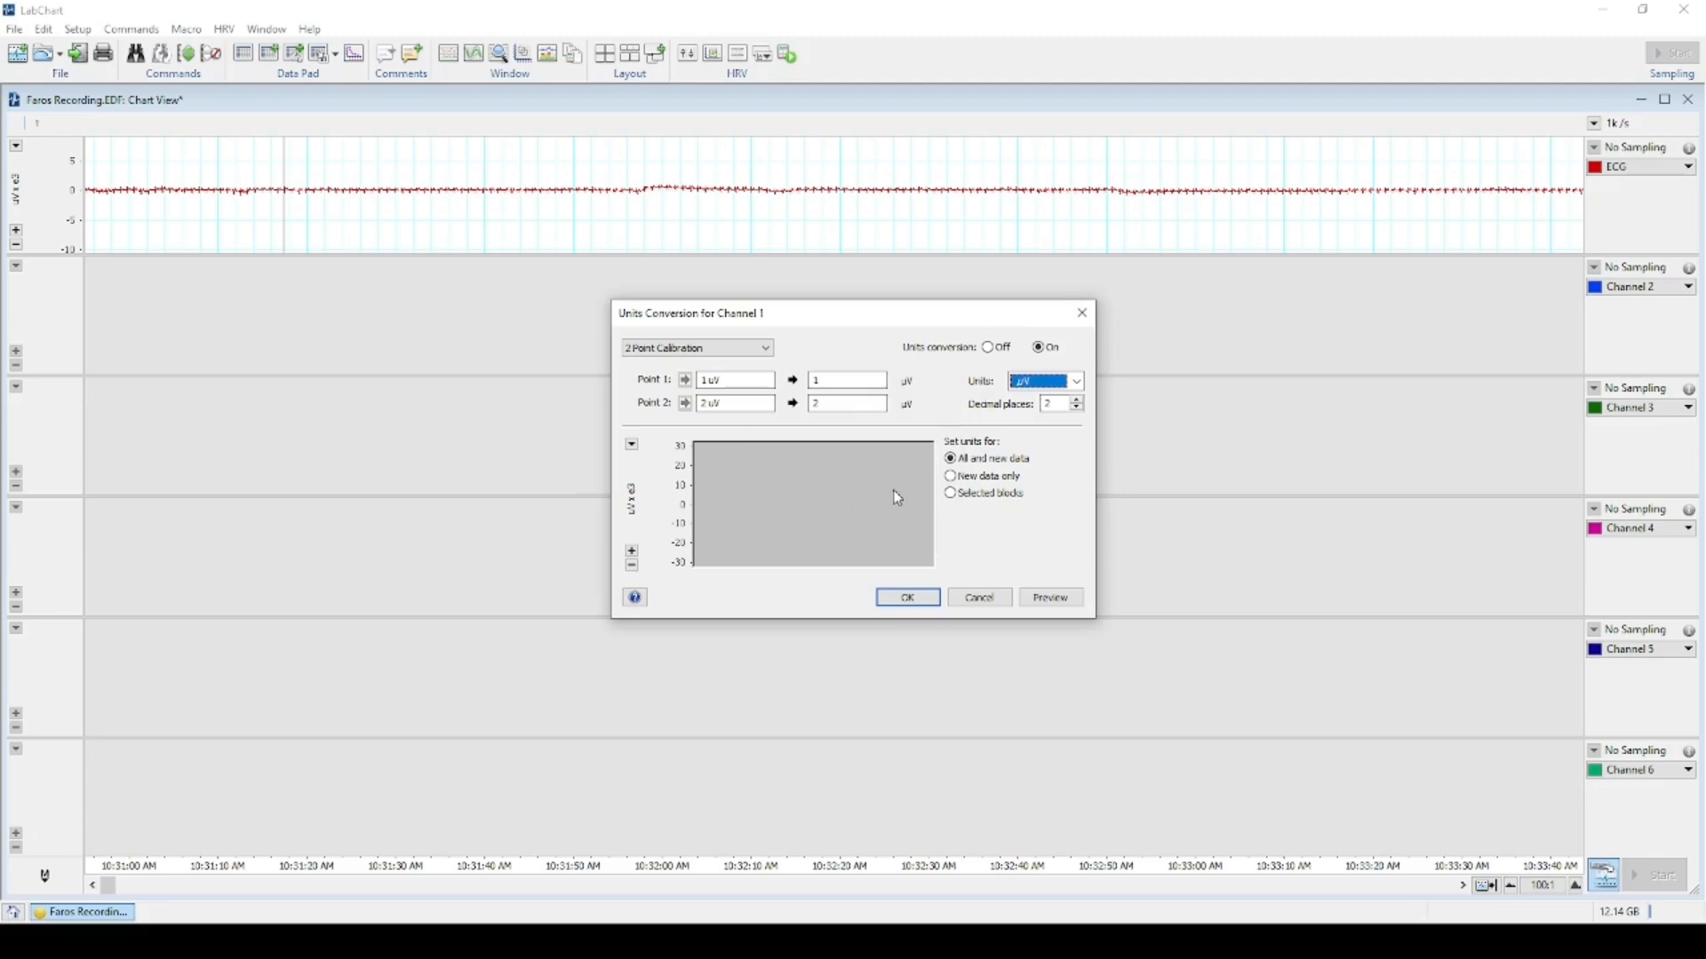
left_click(907, 598)
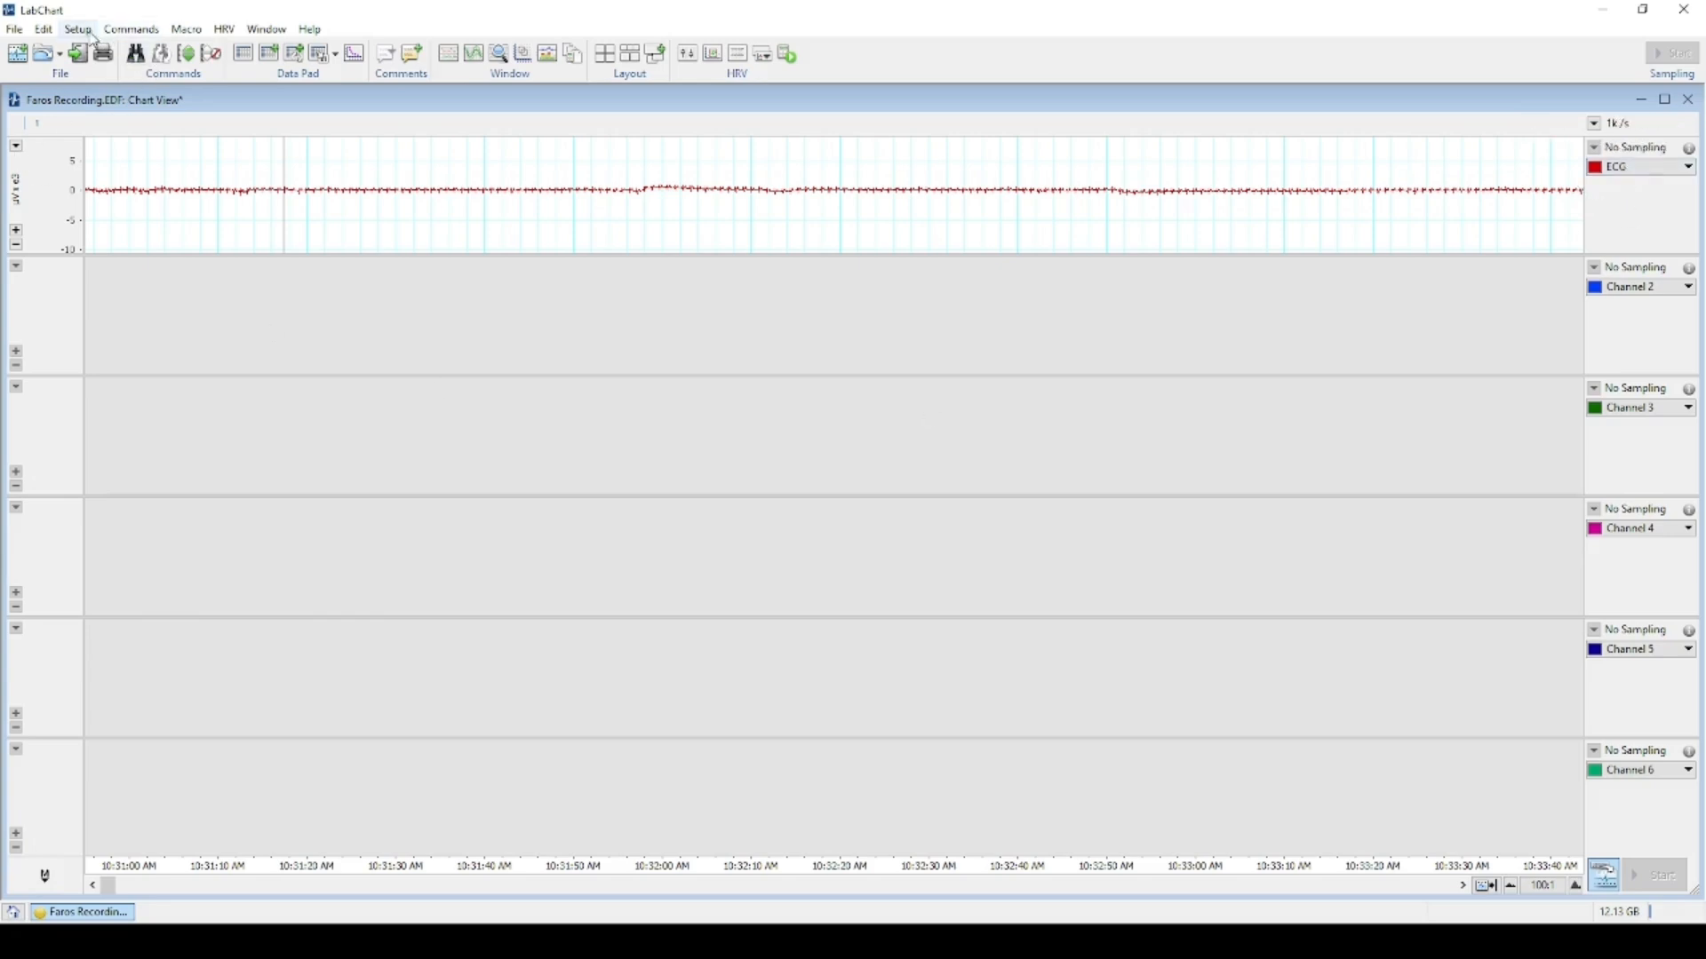
Retitle Channel 2 as 'Filtered ECG' in Channel Settings.
left_click(86, 29)
left_click(109, 48)
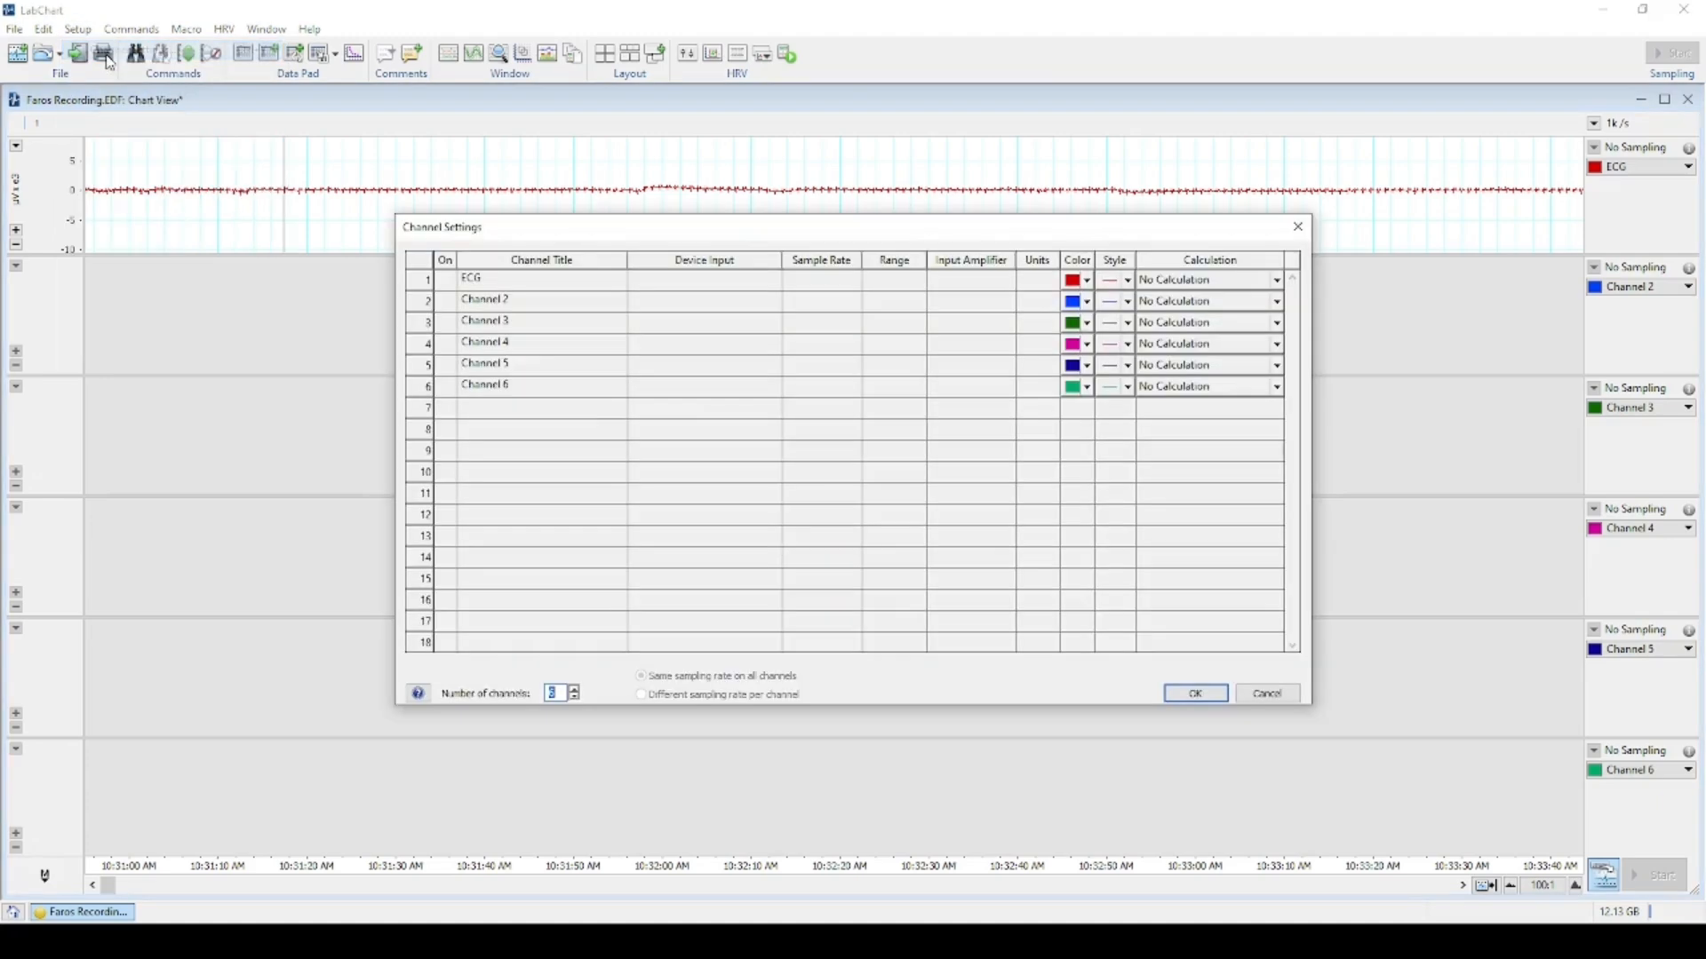
left_click(524, 303)
left_click_drag(524, 303, 476, 302)
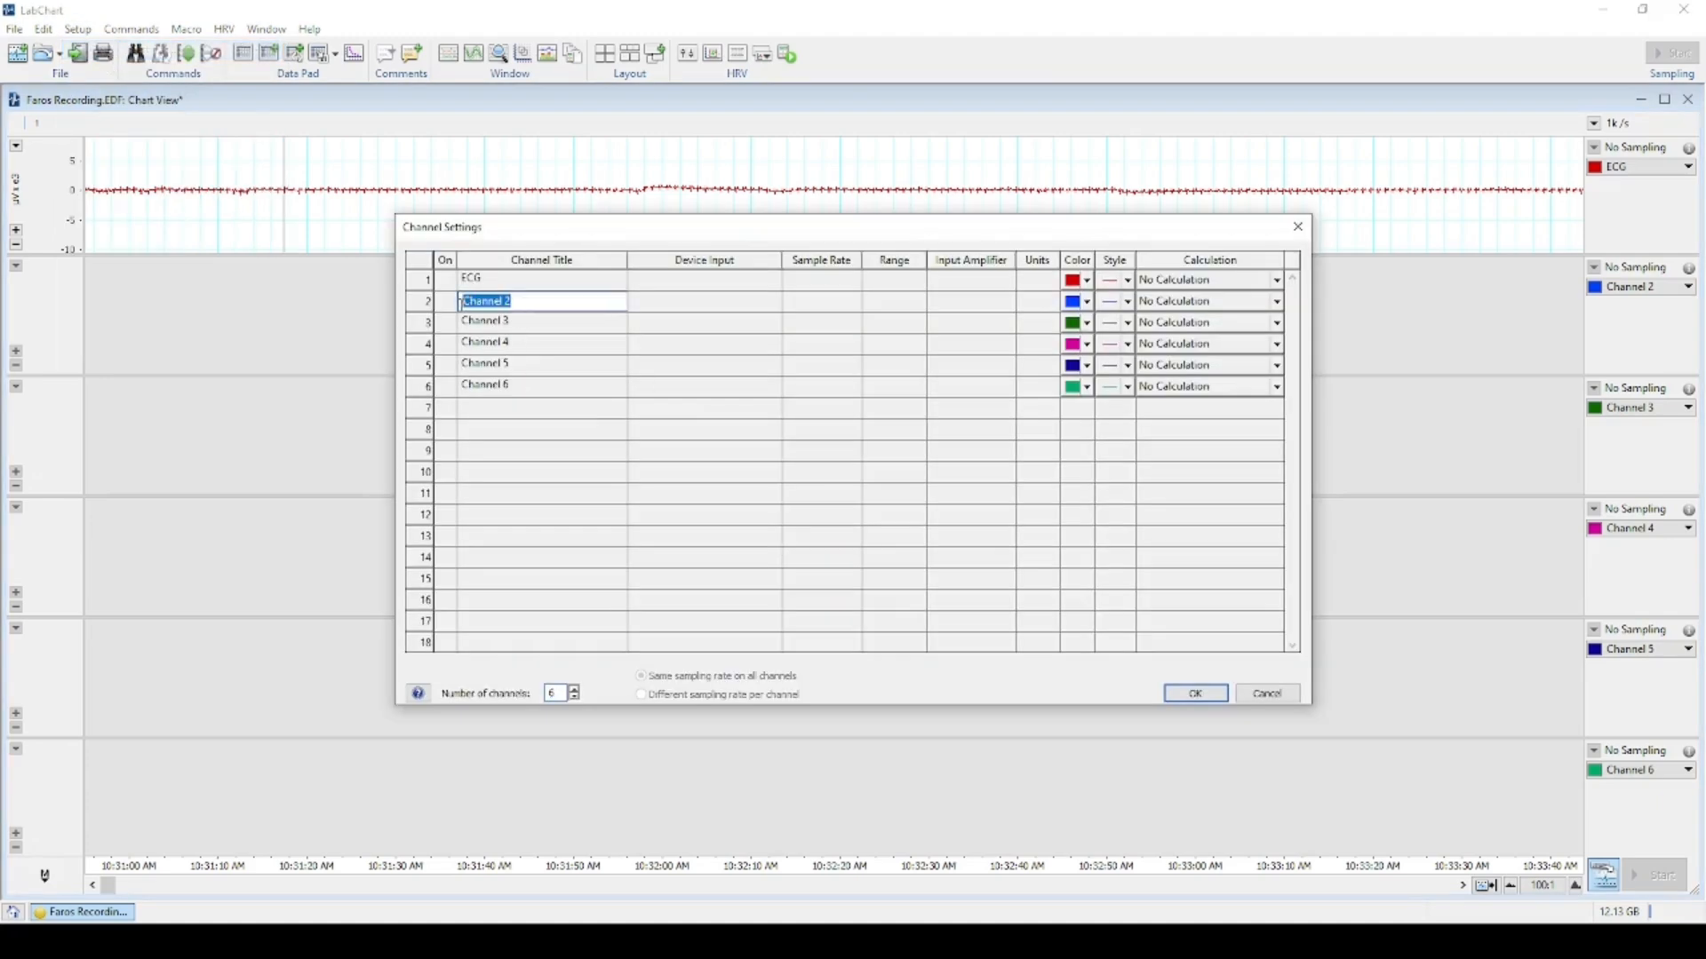
type("H")
left_click(1196, 693)
Make Filtered ECG a band-pass digital filter of Ch1: ECG, 0.5 Hz low to 50 Hz high.
left_click(1688, 287)
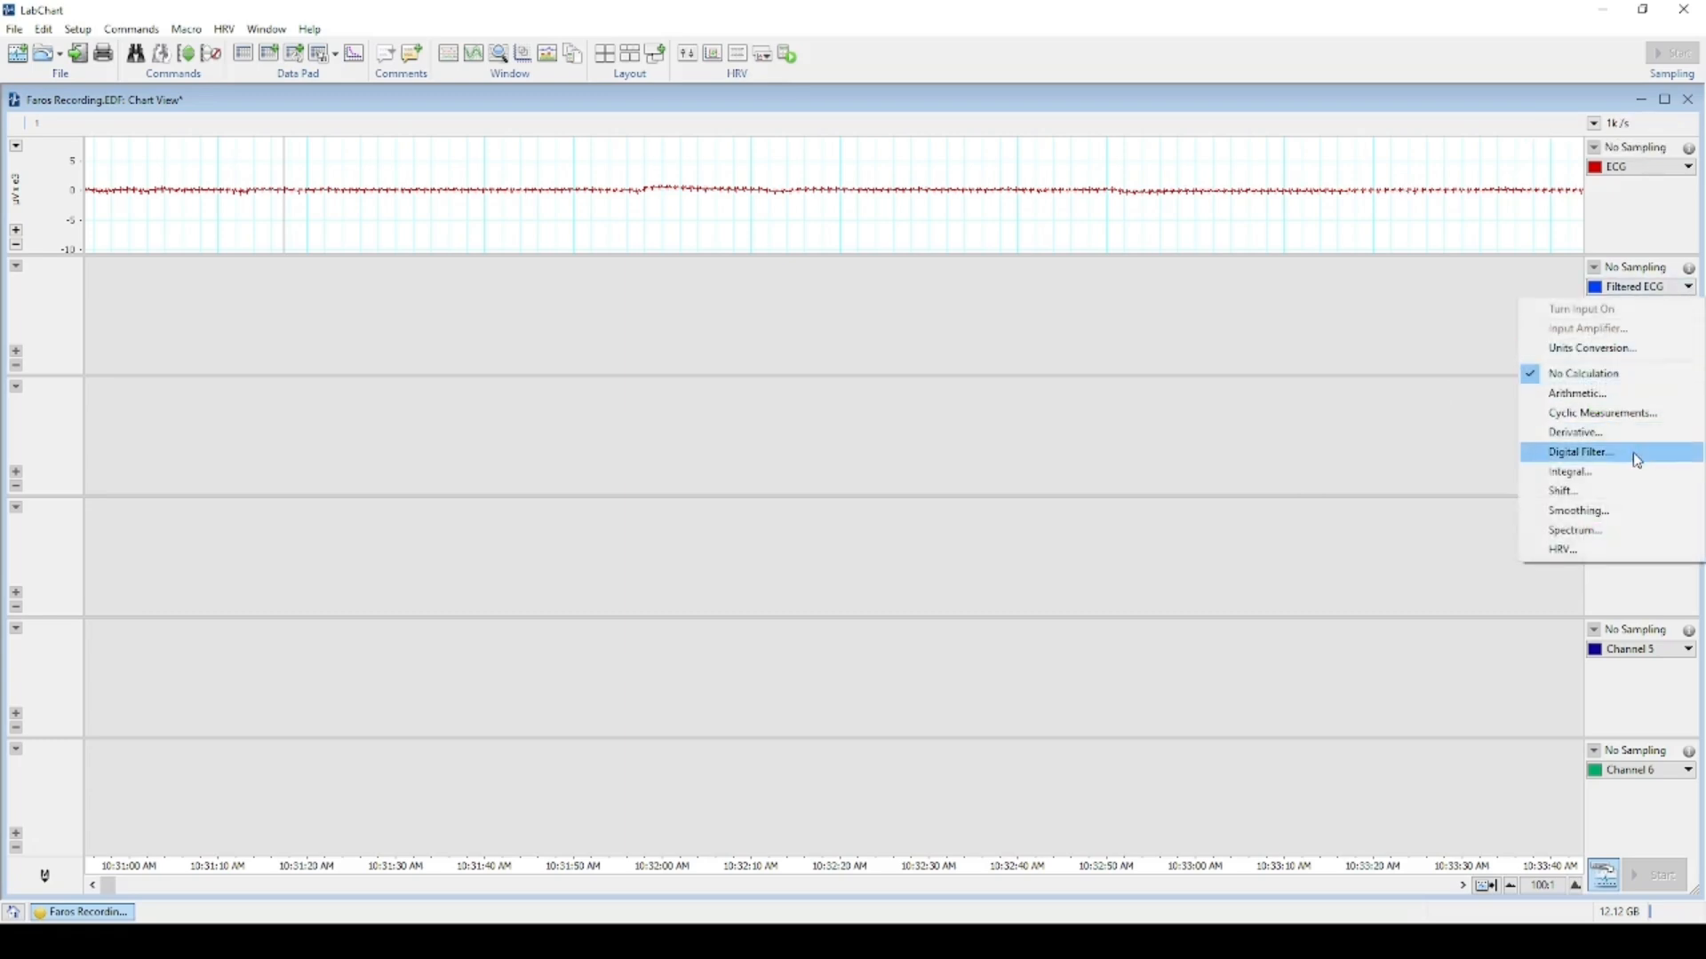
left_click(1639, 456)
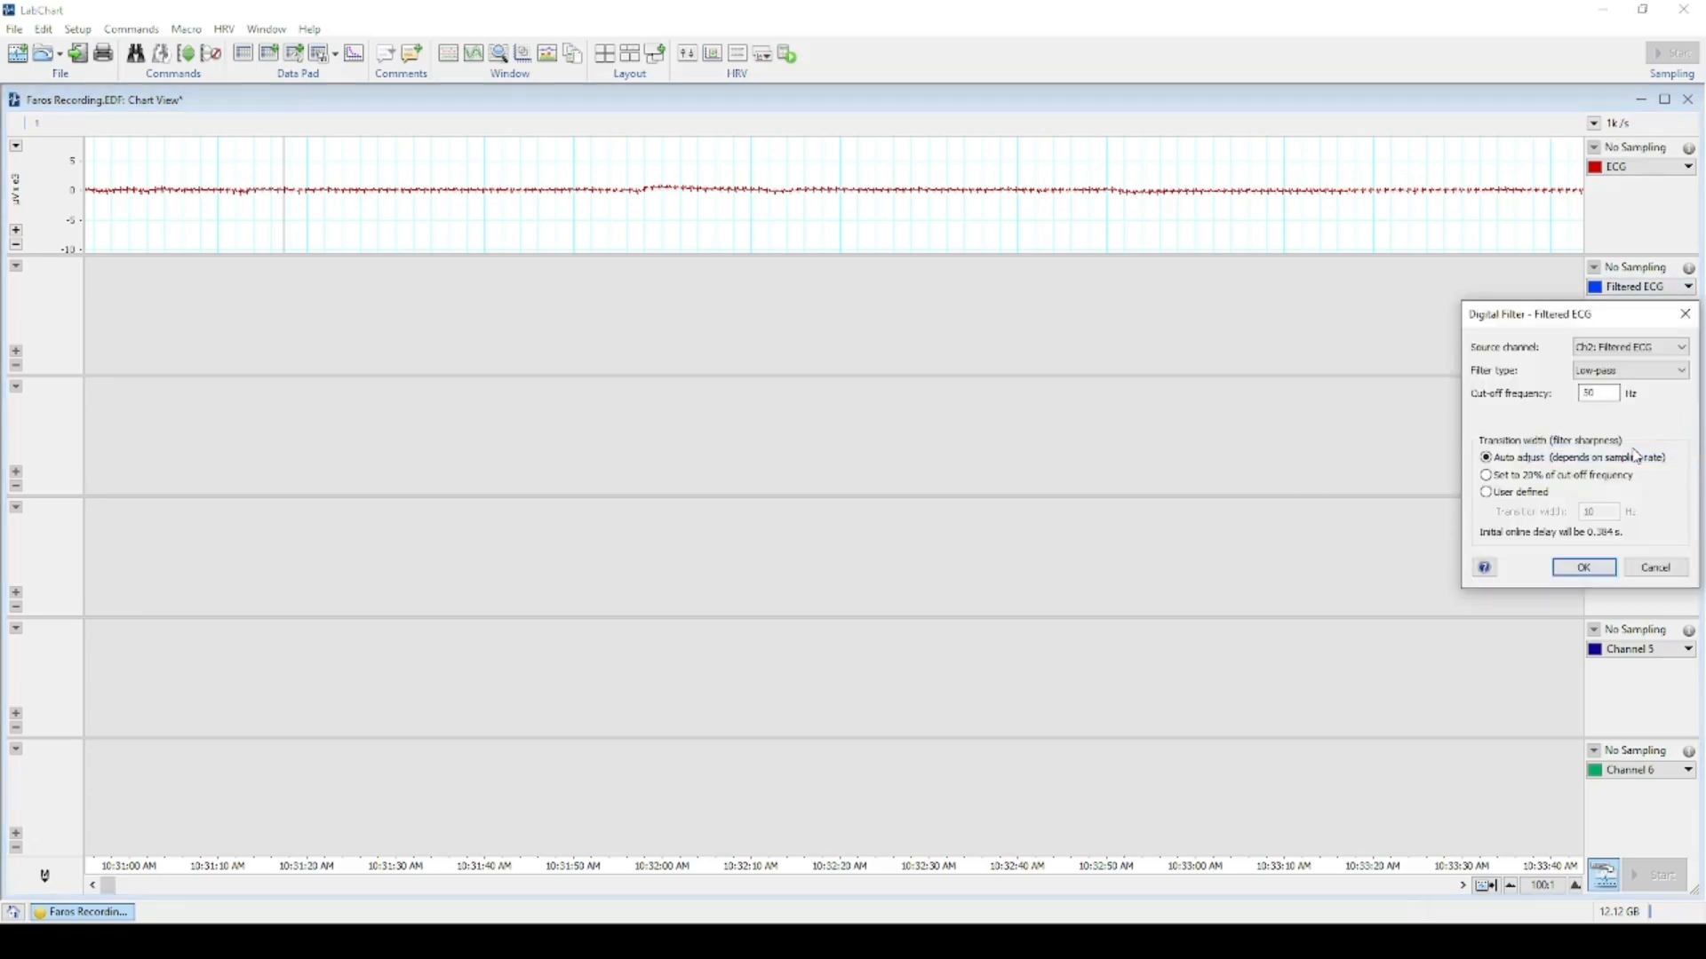
left_click(1664, 354)
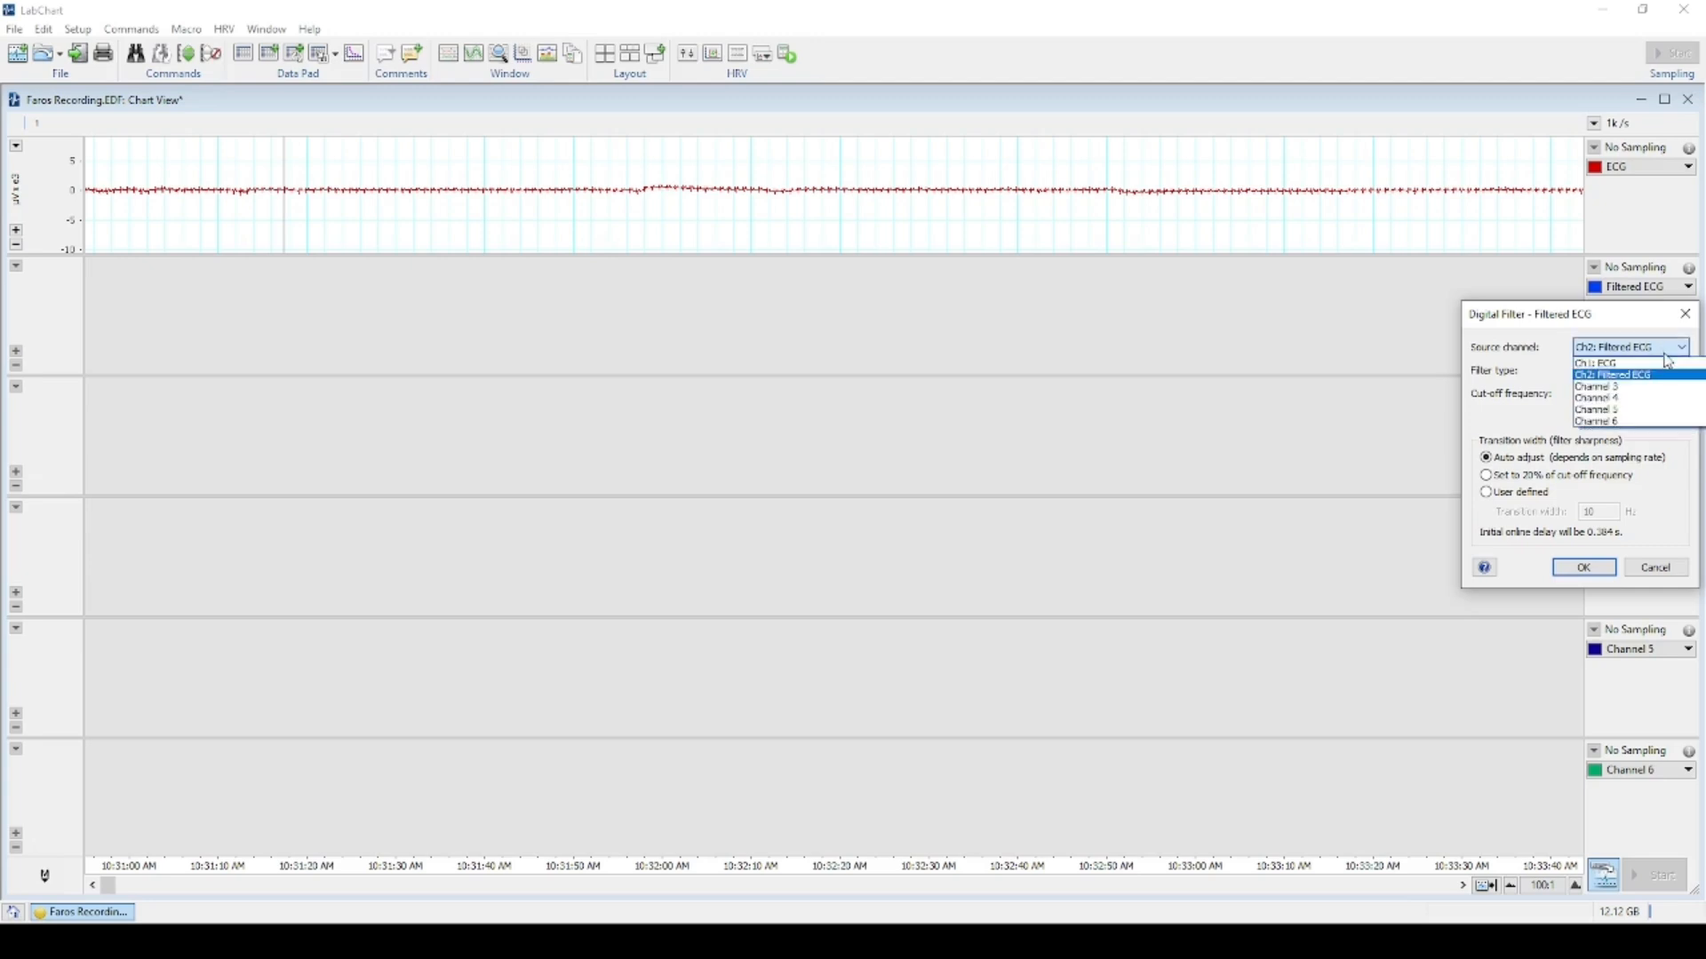
left_click(1669, 364)
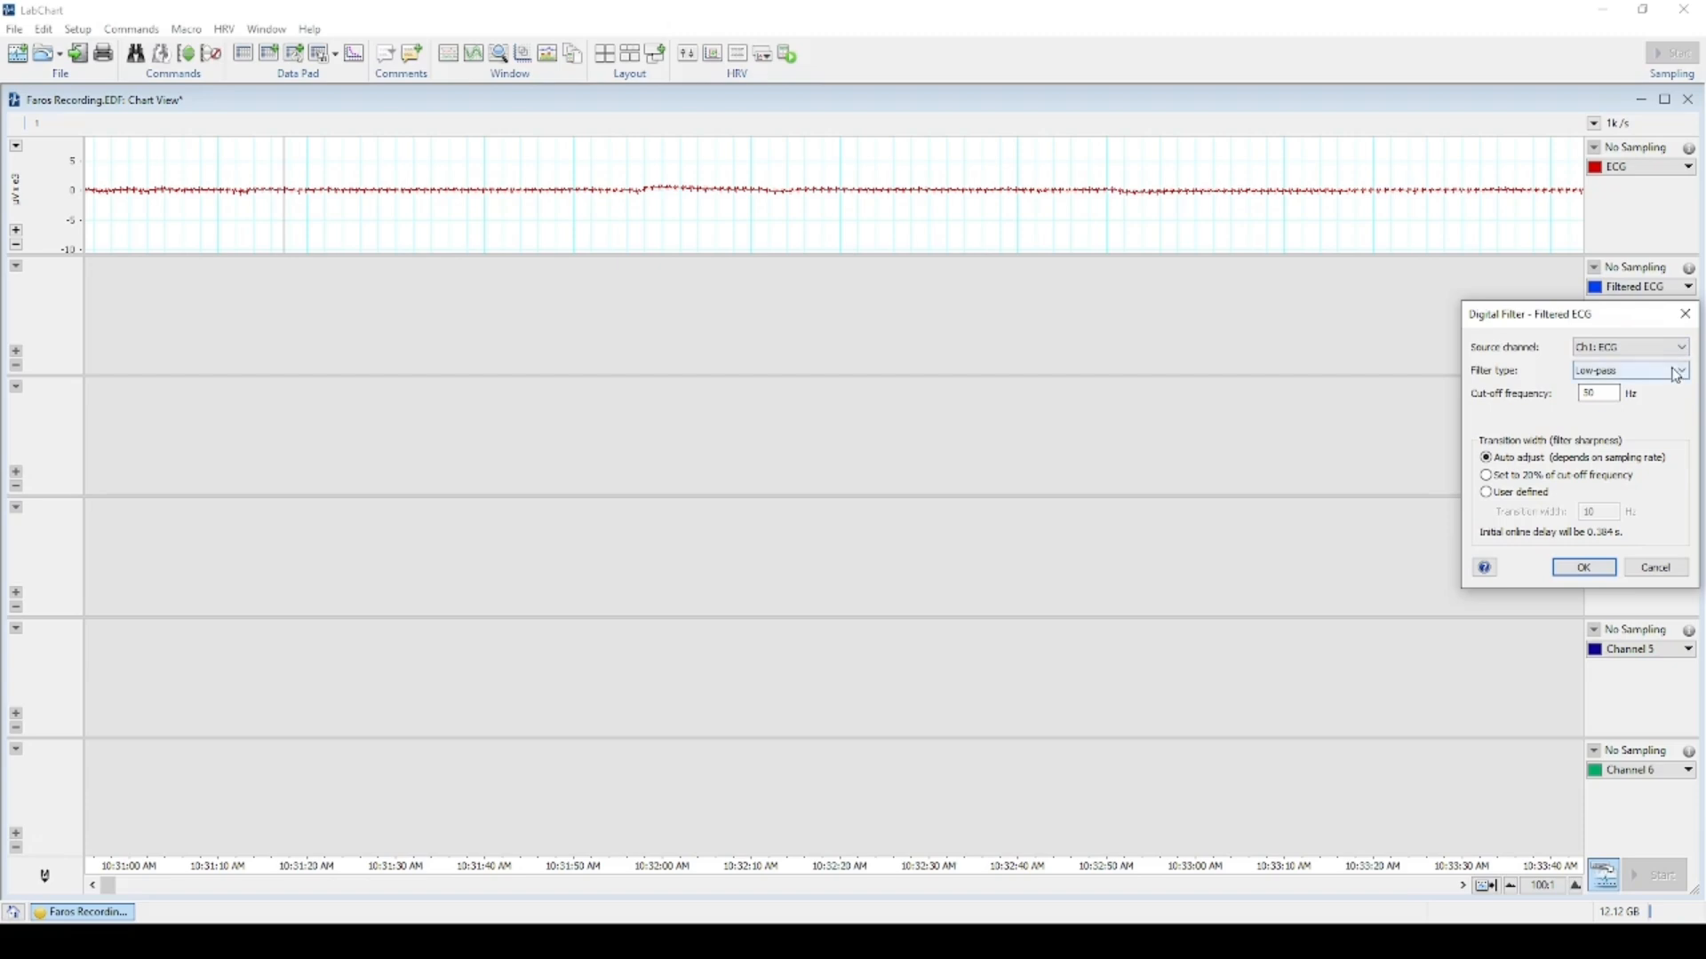
left_click(1677, 373)
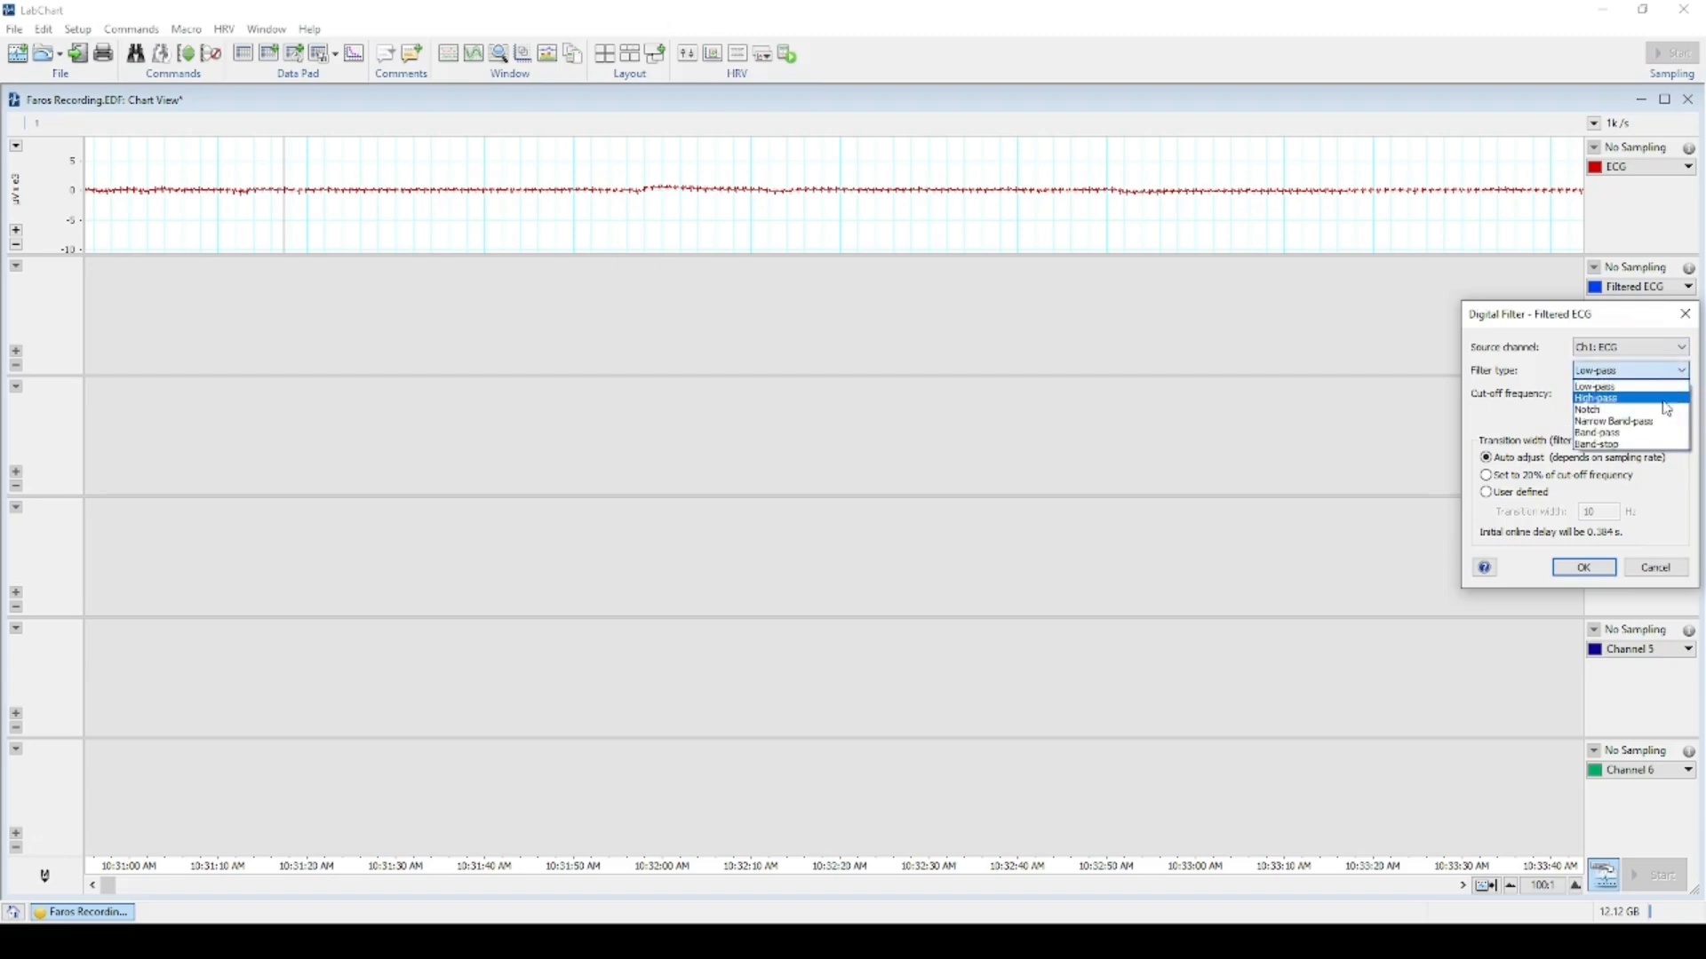
left_click(1663, 436)
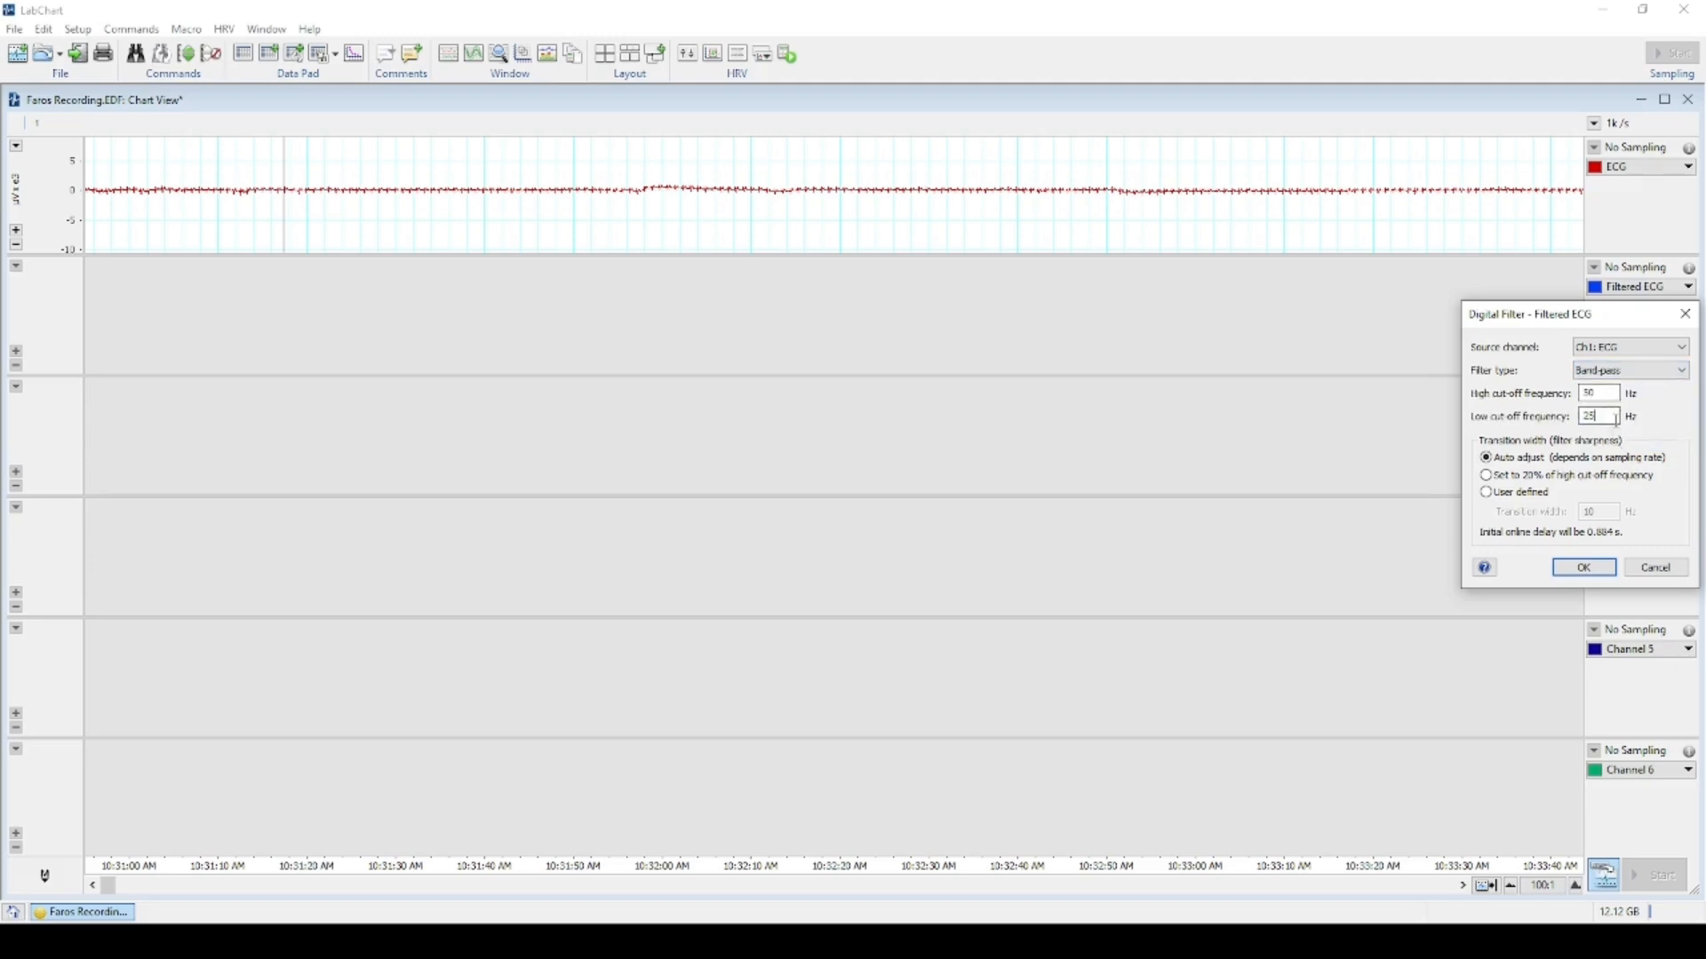
type("0.515")
left_click(1574, 573)
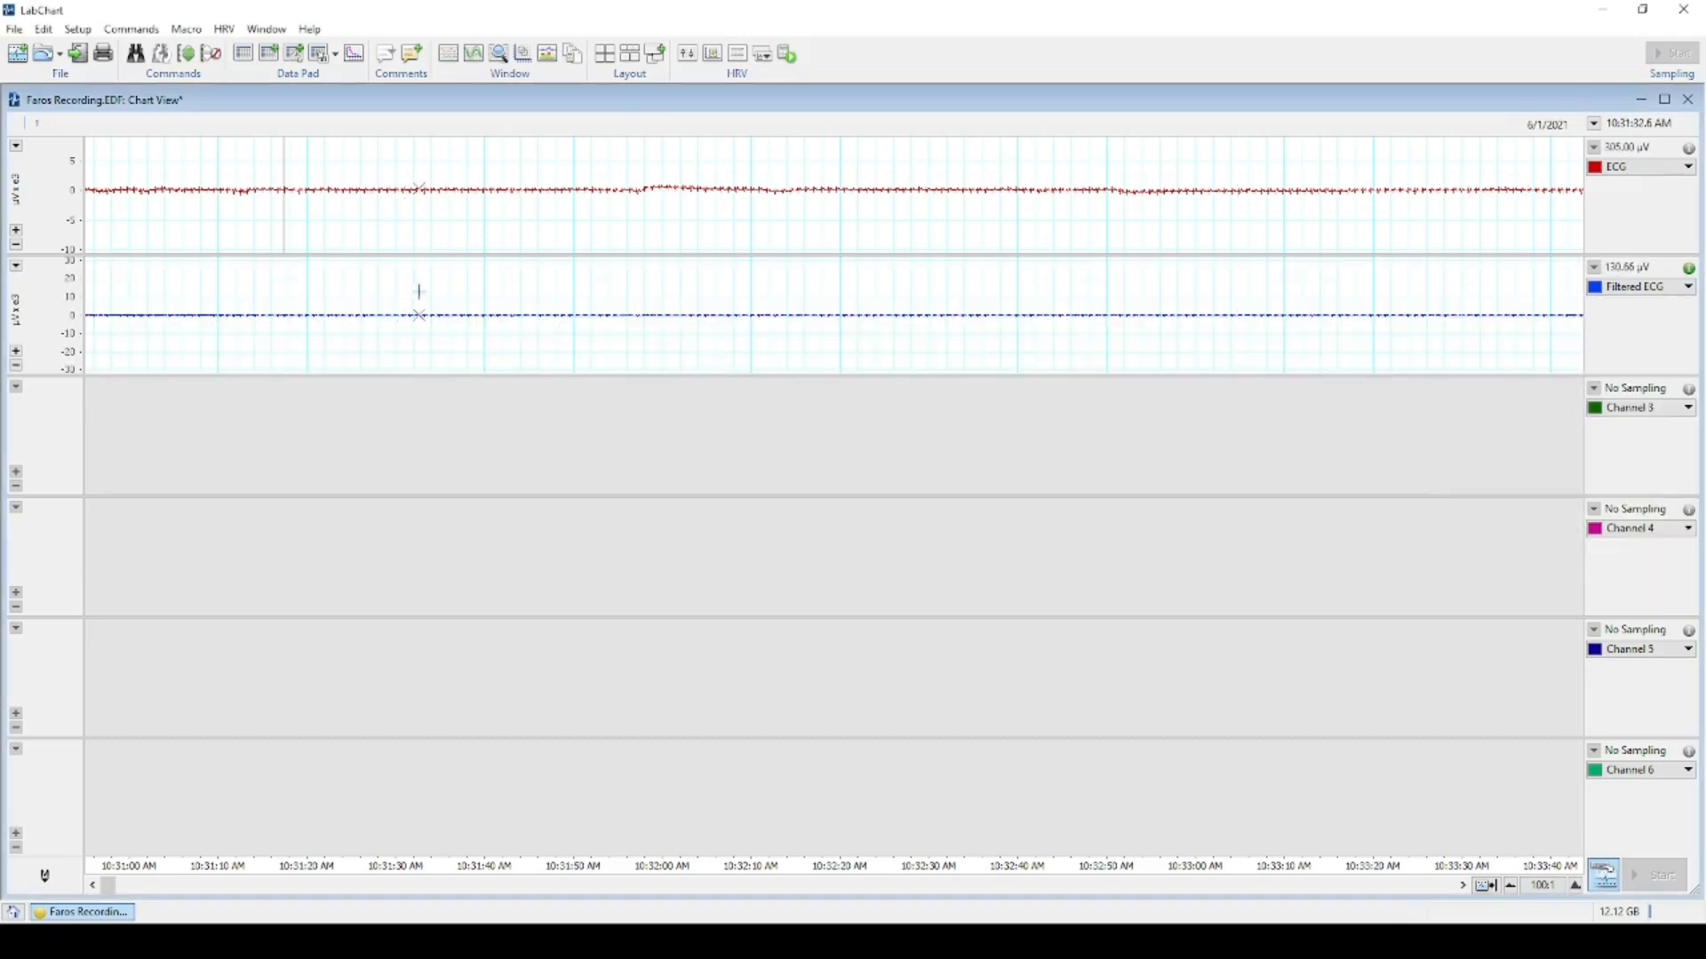
Enlarge the Filtered ECG trace vertically and scroll through the recording.
scroll(457, 316, "down", 3)
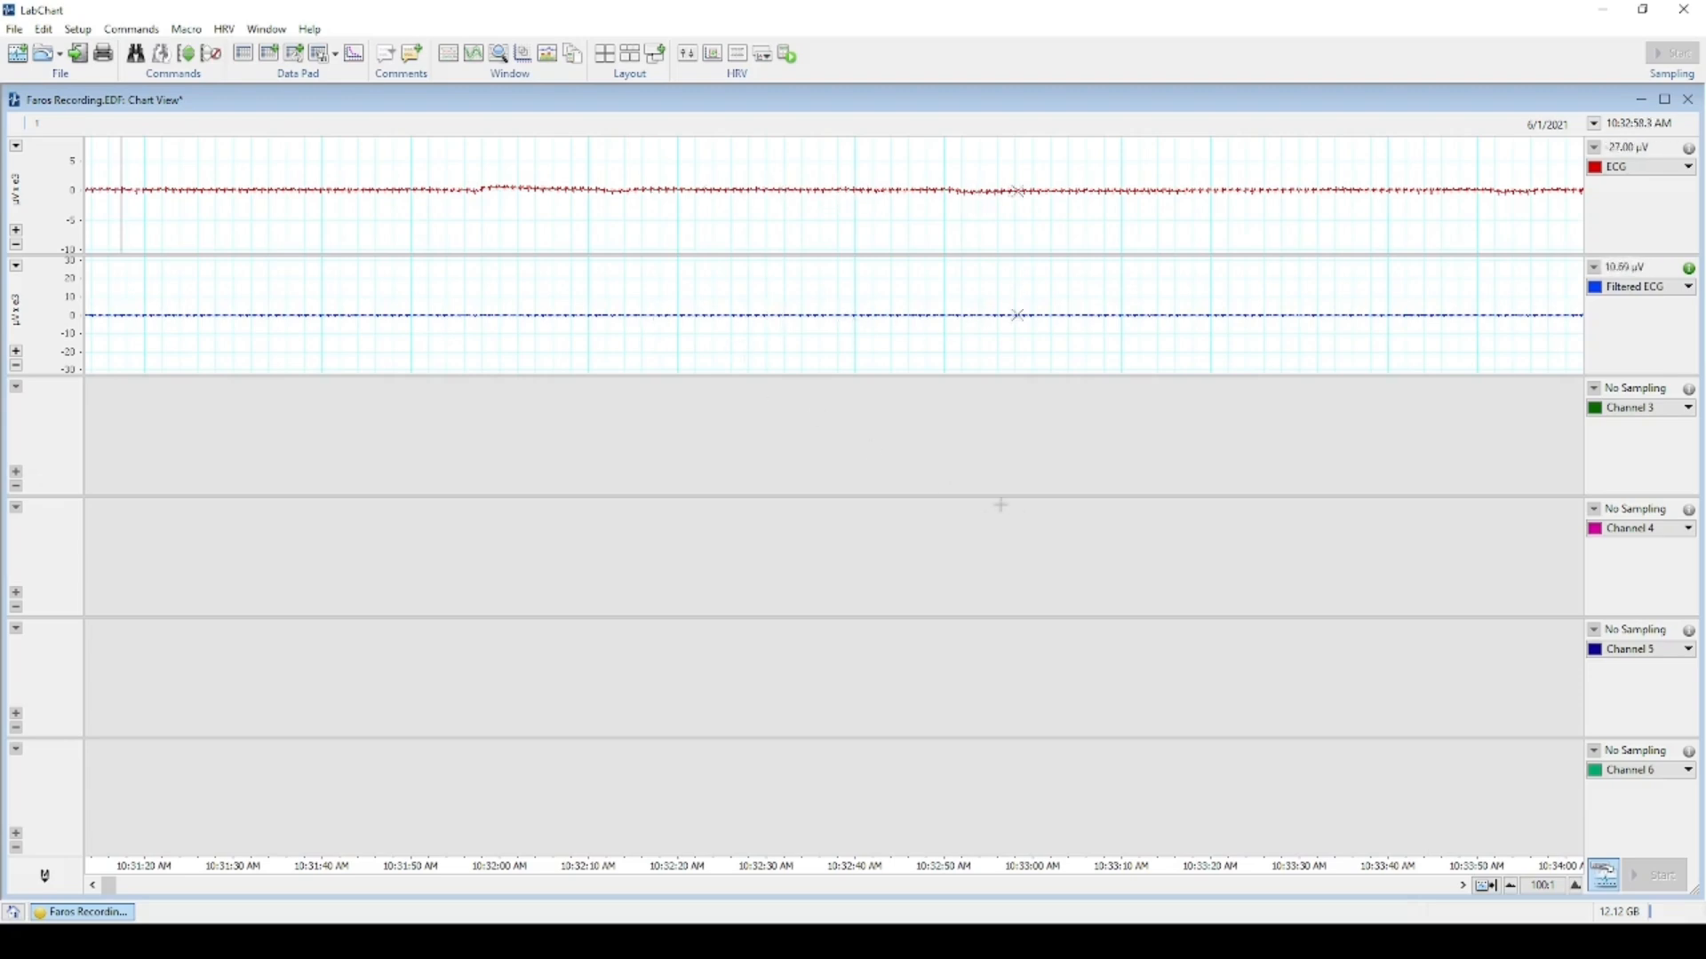
left_click(20, 353)
scroll(256, 315, "up", 5)
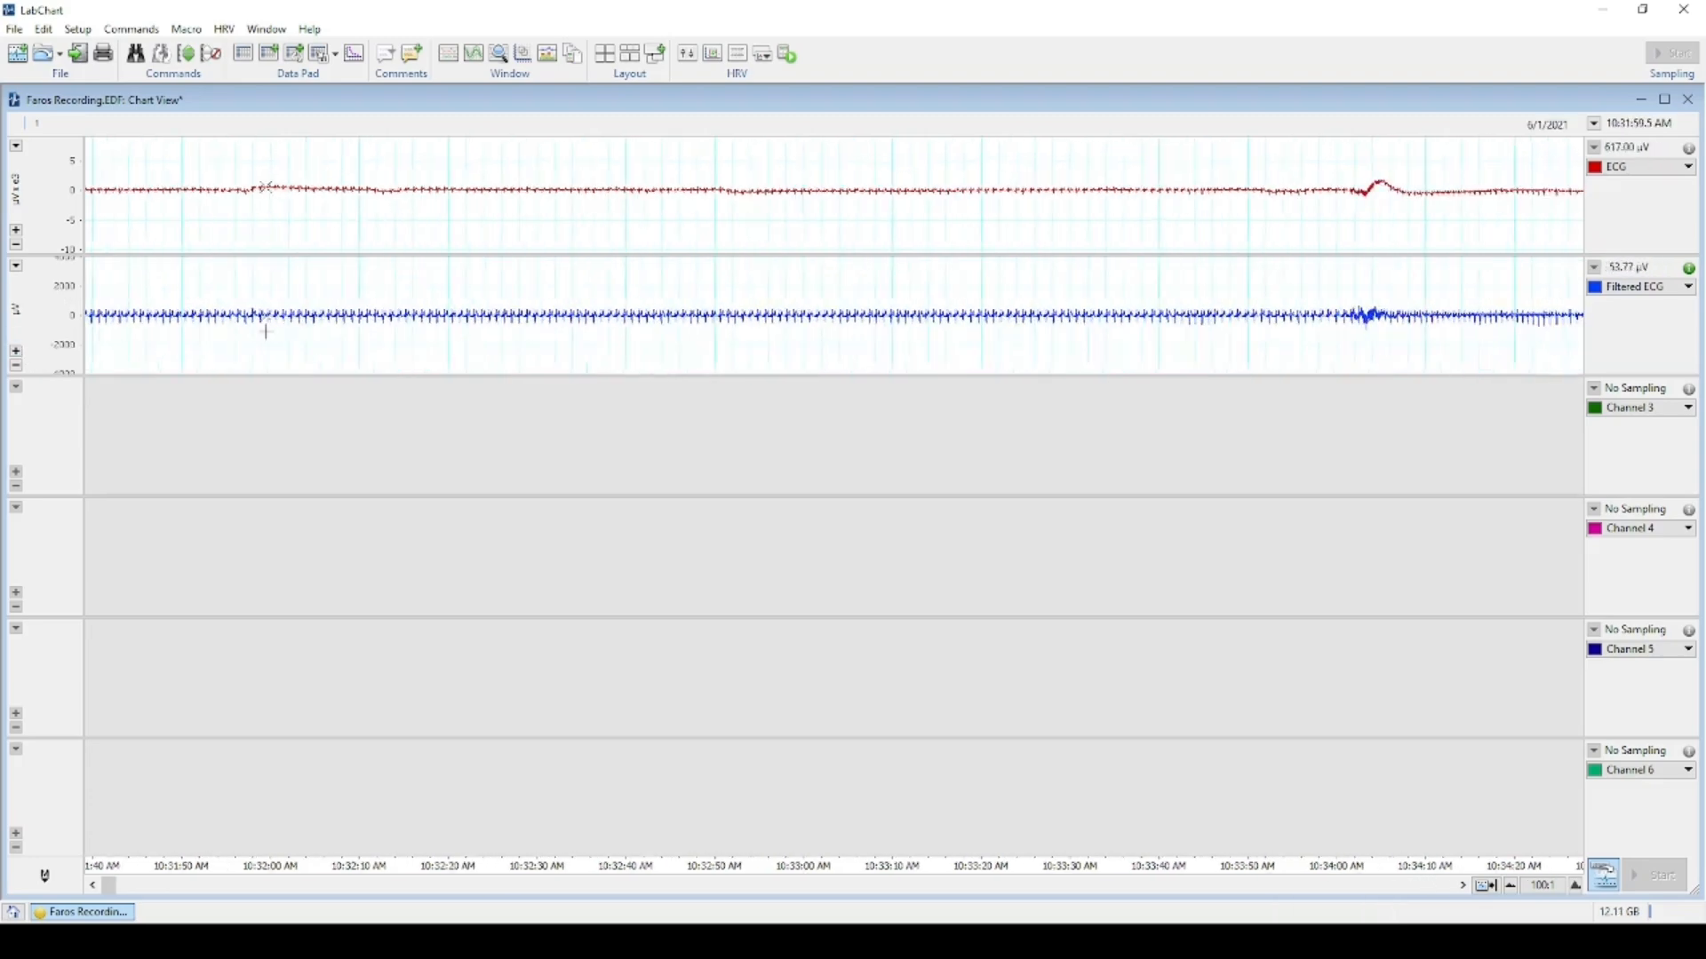
scroll(265, 338, "up", 2)
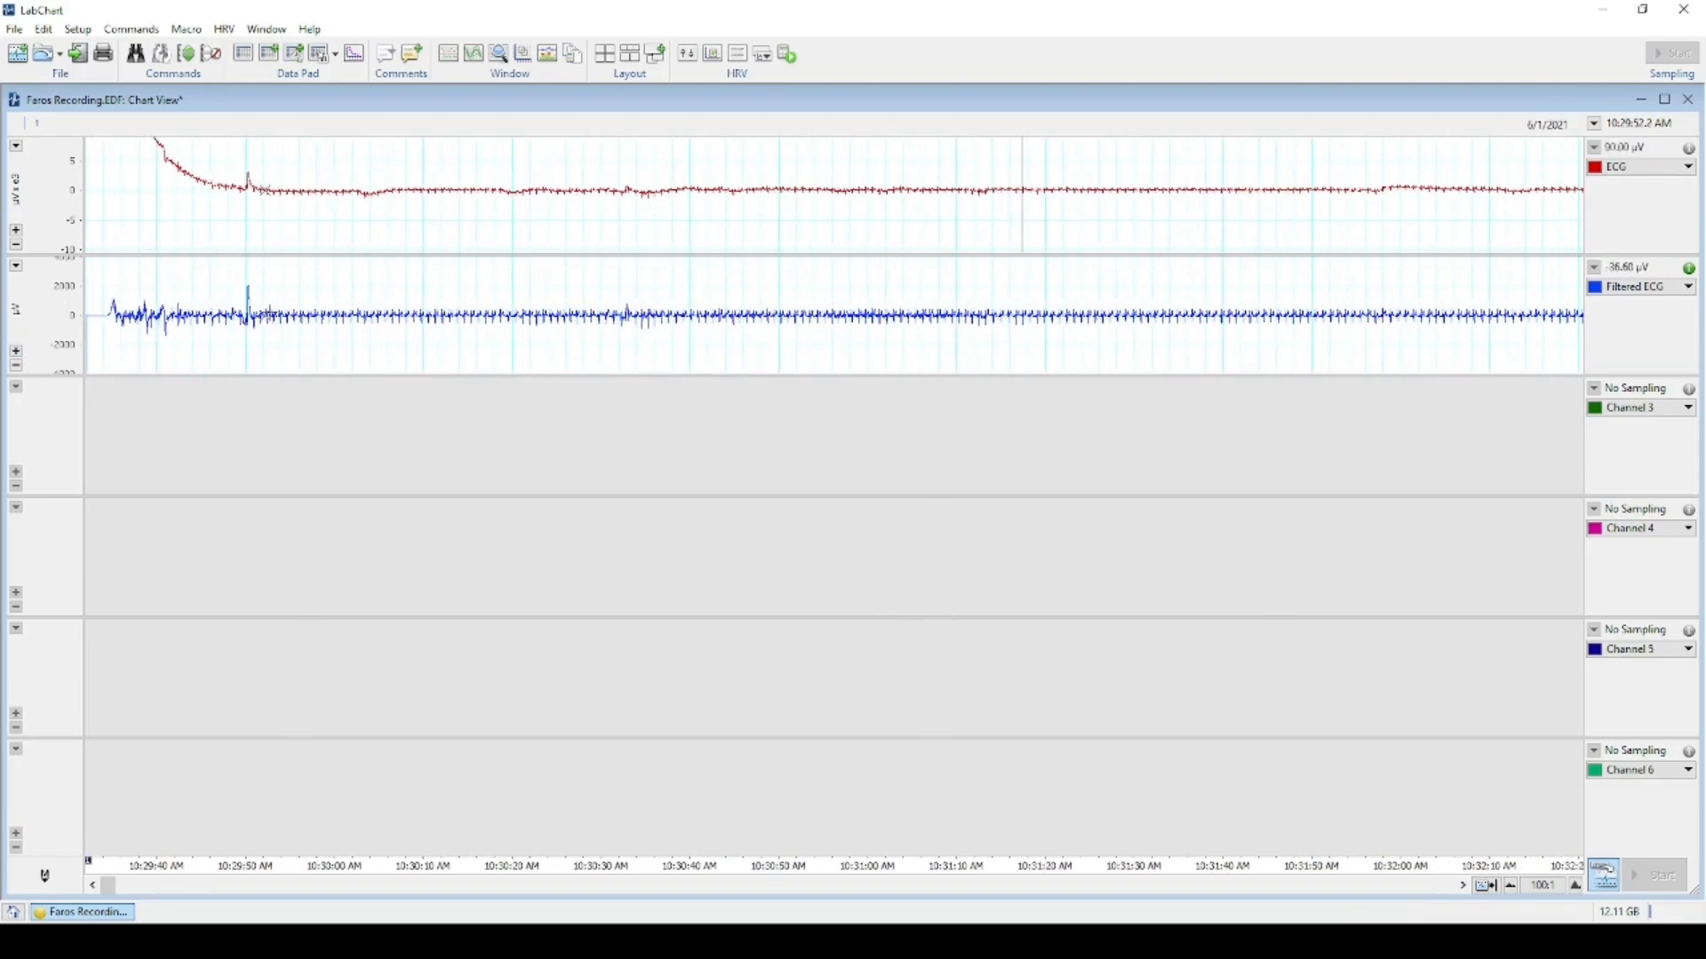
scroll(348, 247, "down", 2)
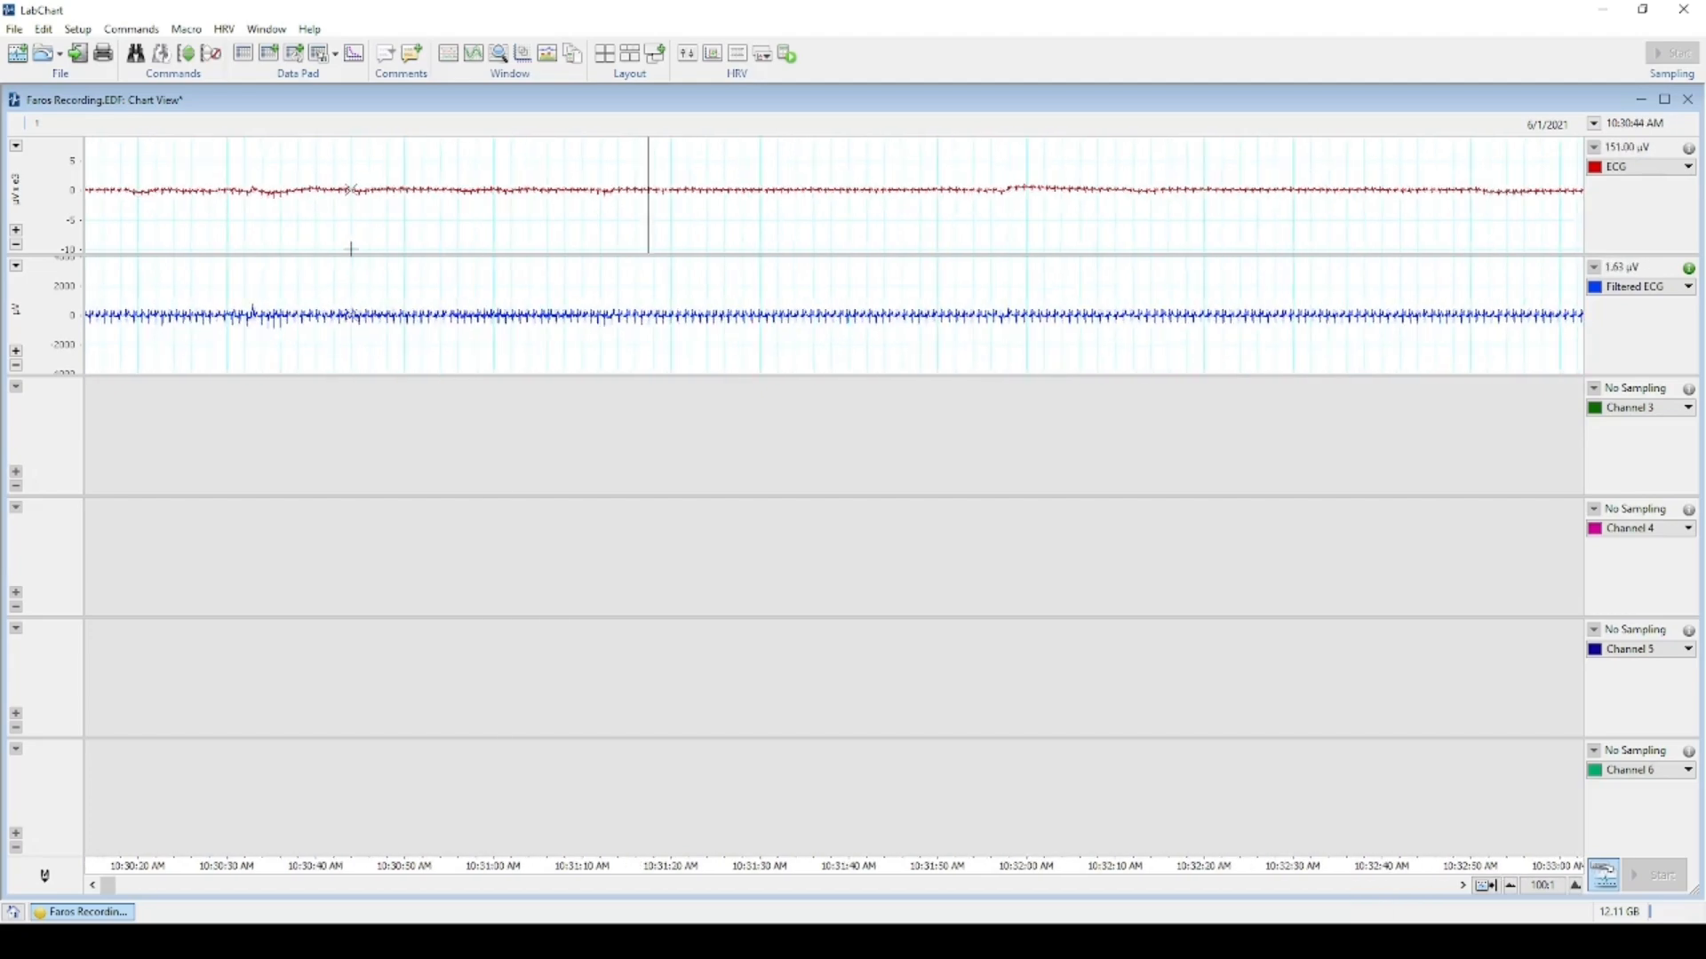
Auto-scale all channels, then scroll back and forth to check the heartbeat complexes.
left_click(186, 55)
scroll(525, 544, "down", 6)
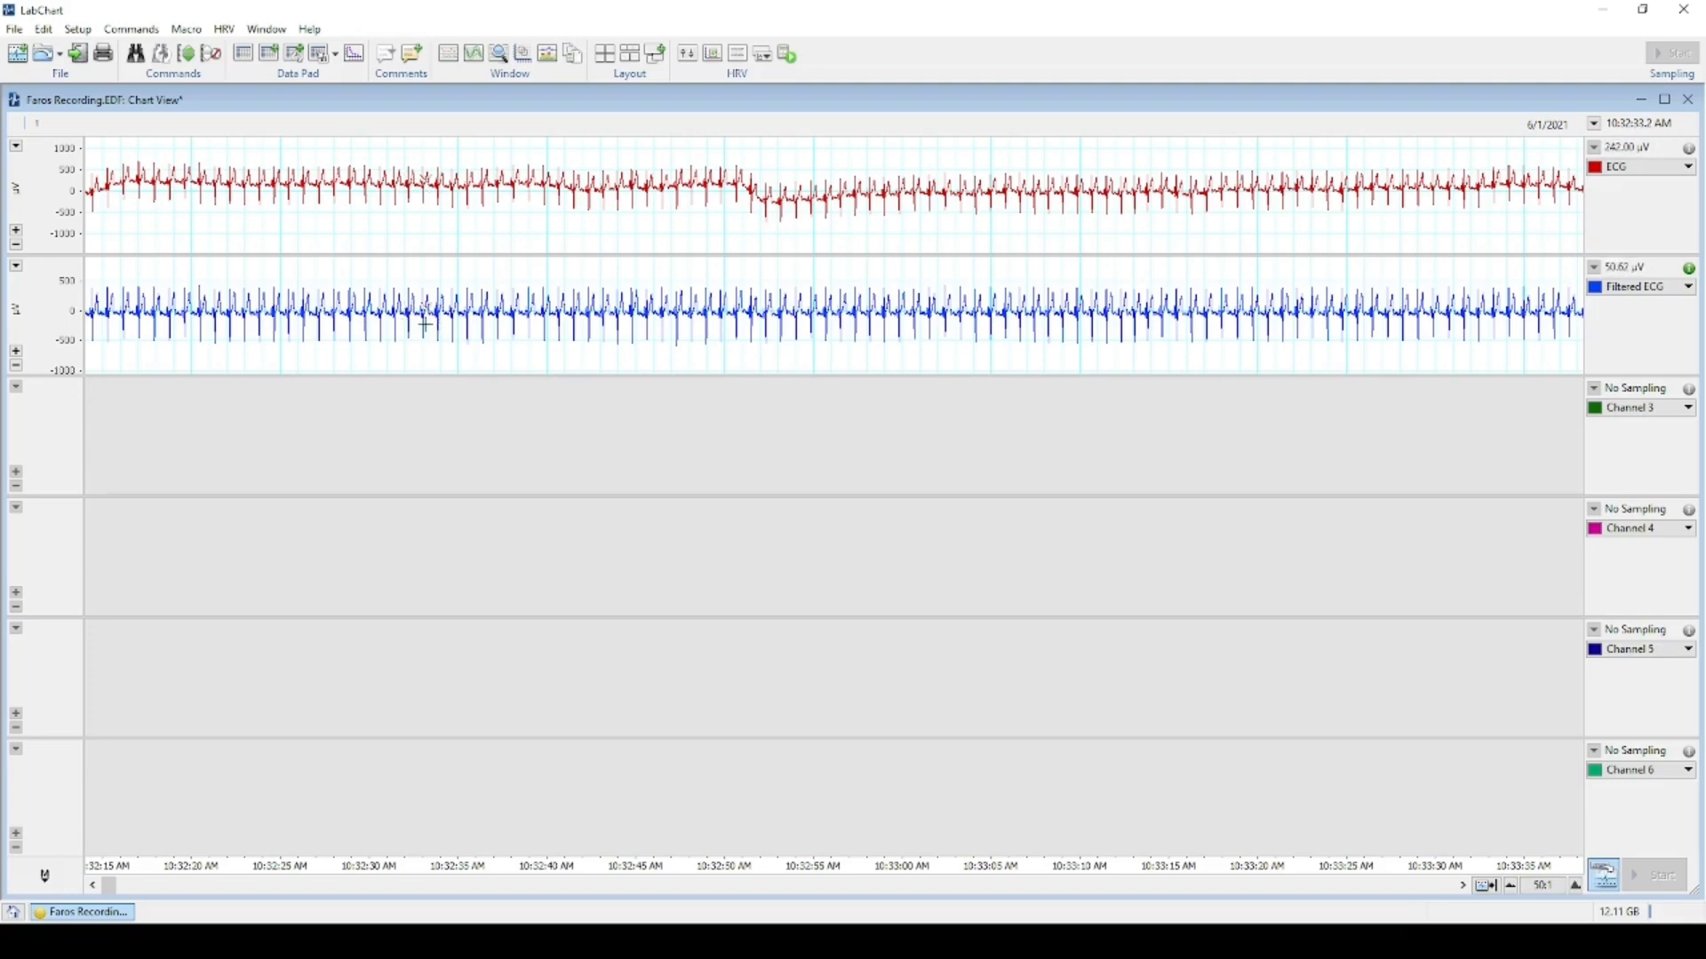
scroll(347, 219, "up", 10)
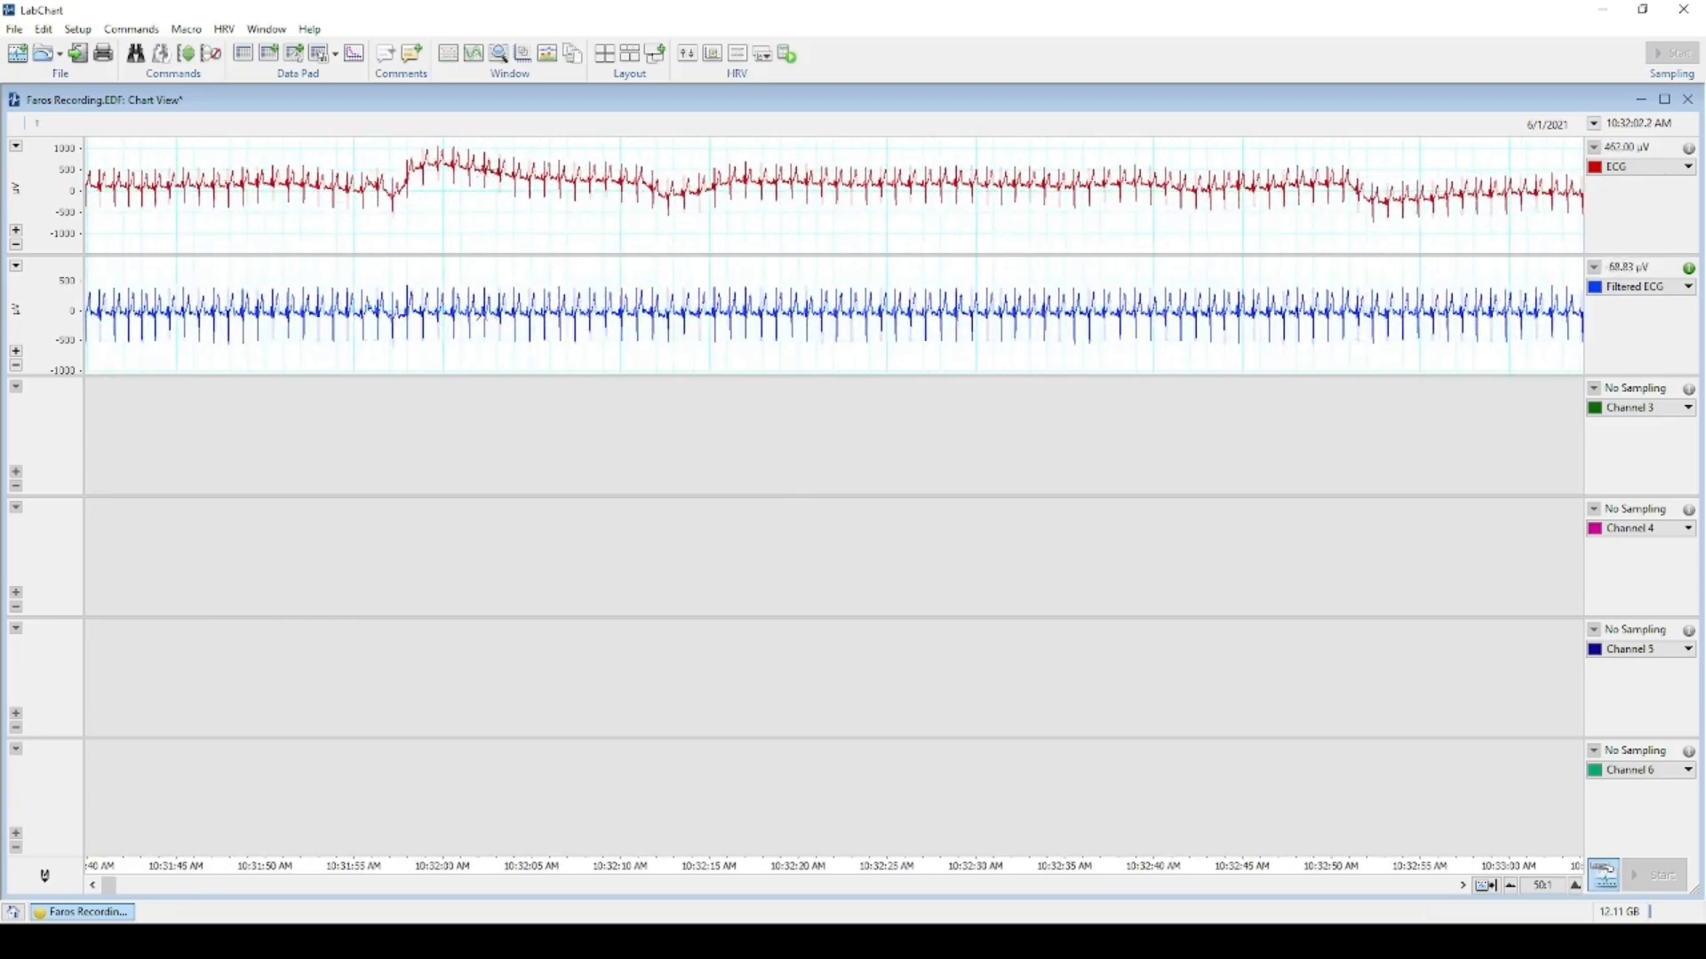
scroll(977, 197, "down", 10)
scroll(984, 197, "down", 12)
scroll(985, 207, "down", 20)
scroll(988, 191, "up", 20)
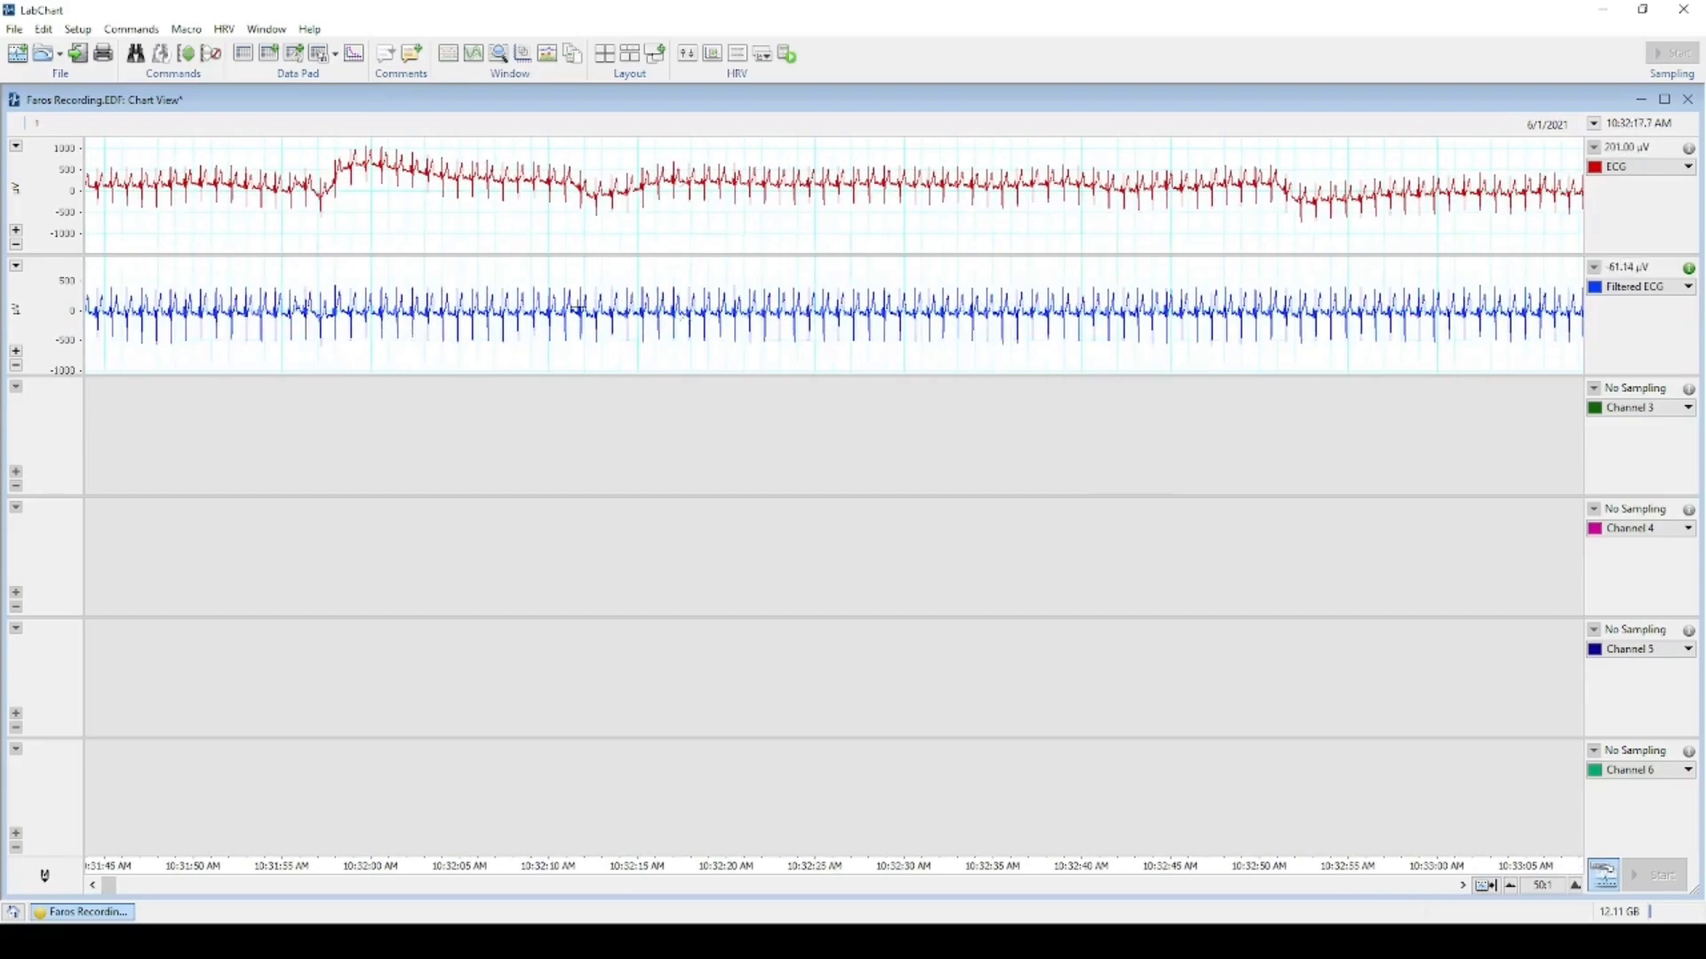
scroll(578, 324, "up", 12)
scroll(577, 324, "up", 10)
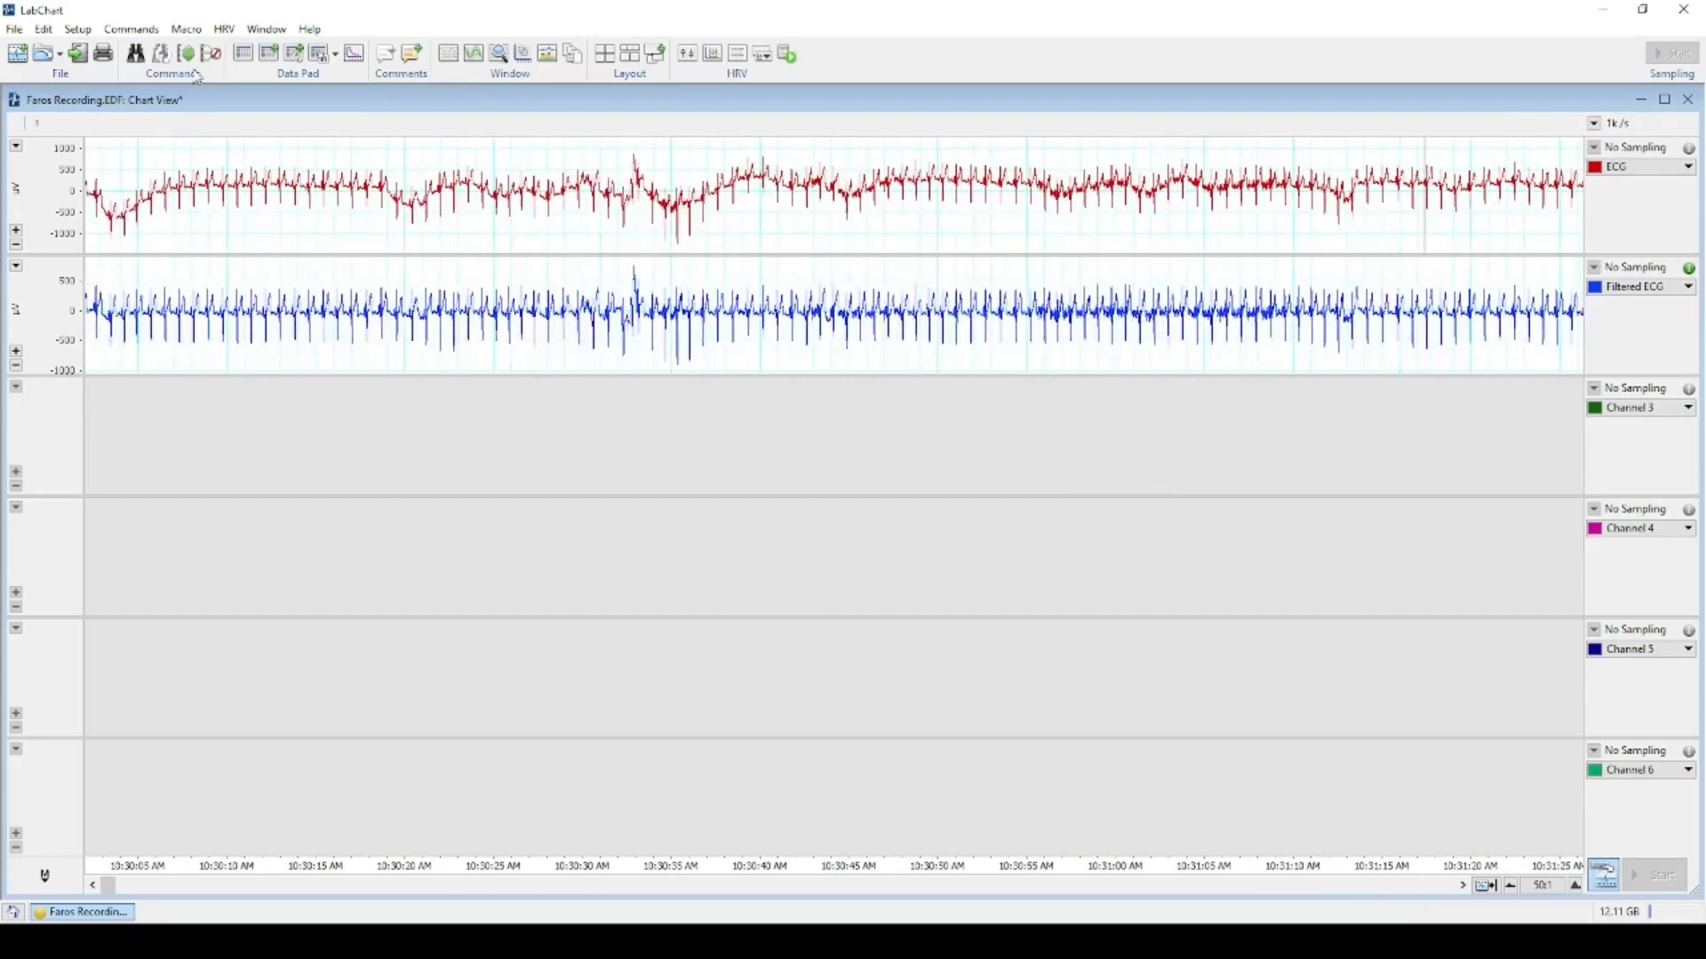
Retitle channel 3 as 'Filtered SKNA' in Channel Settings.
left_click(78, 30)
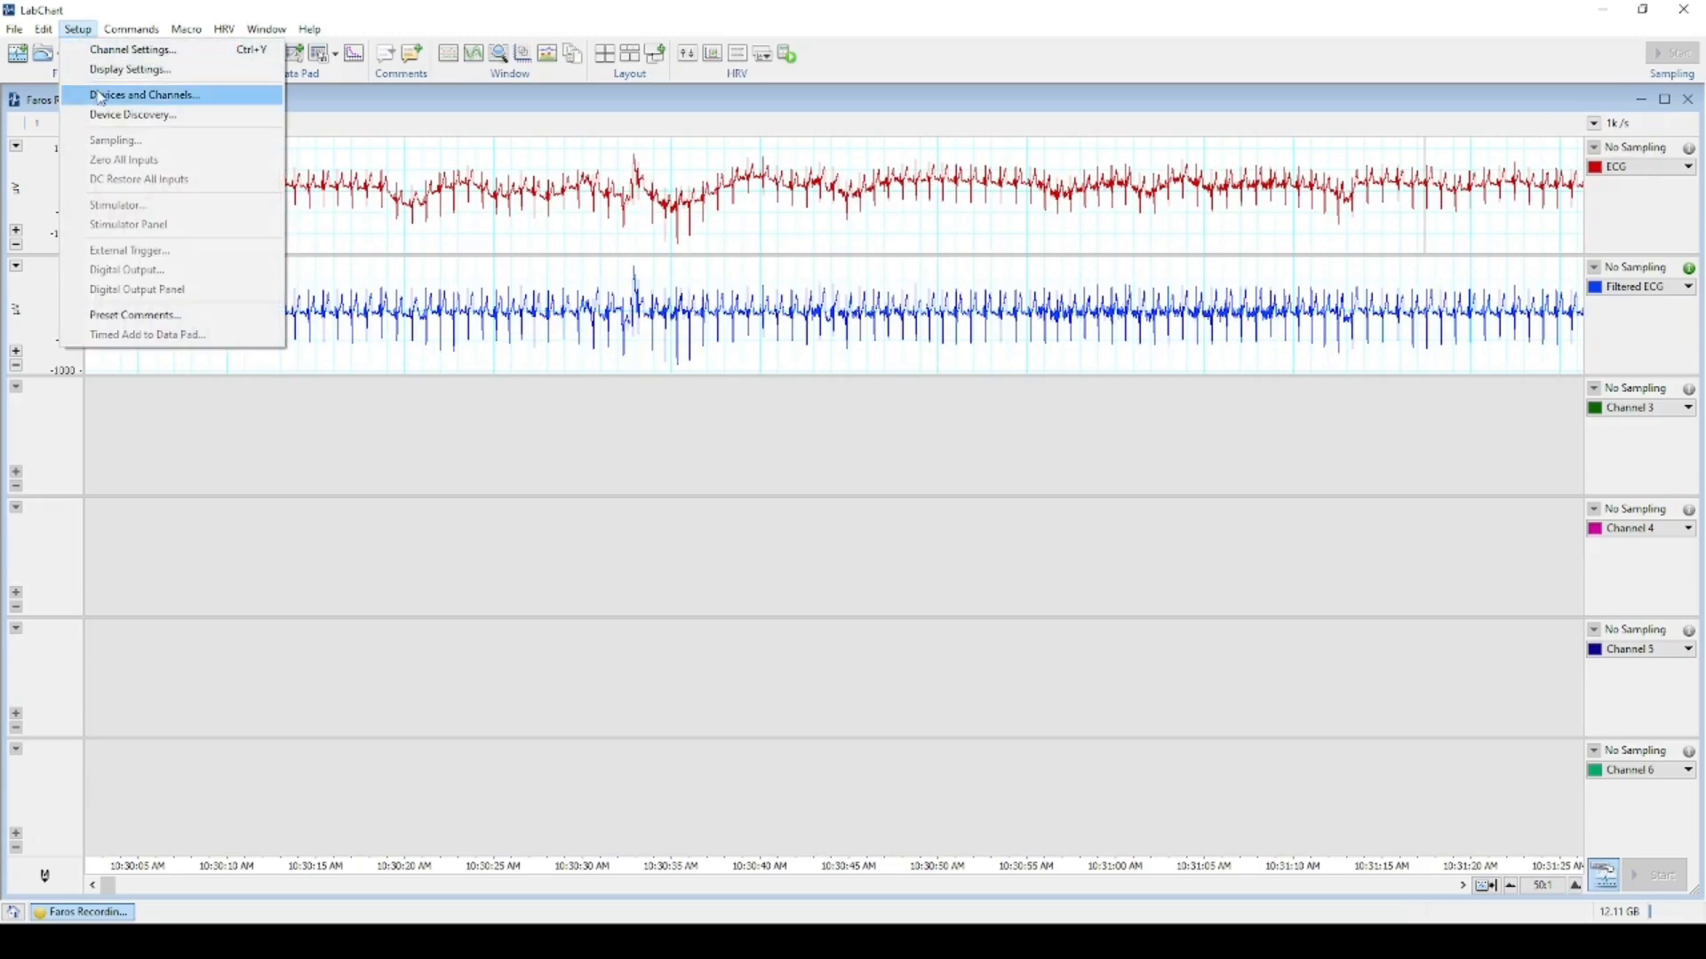
left_click(99, 49)
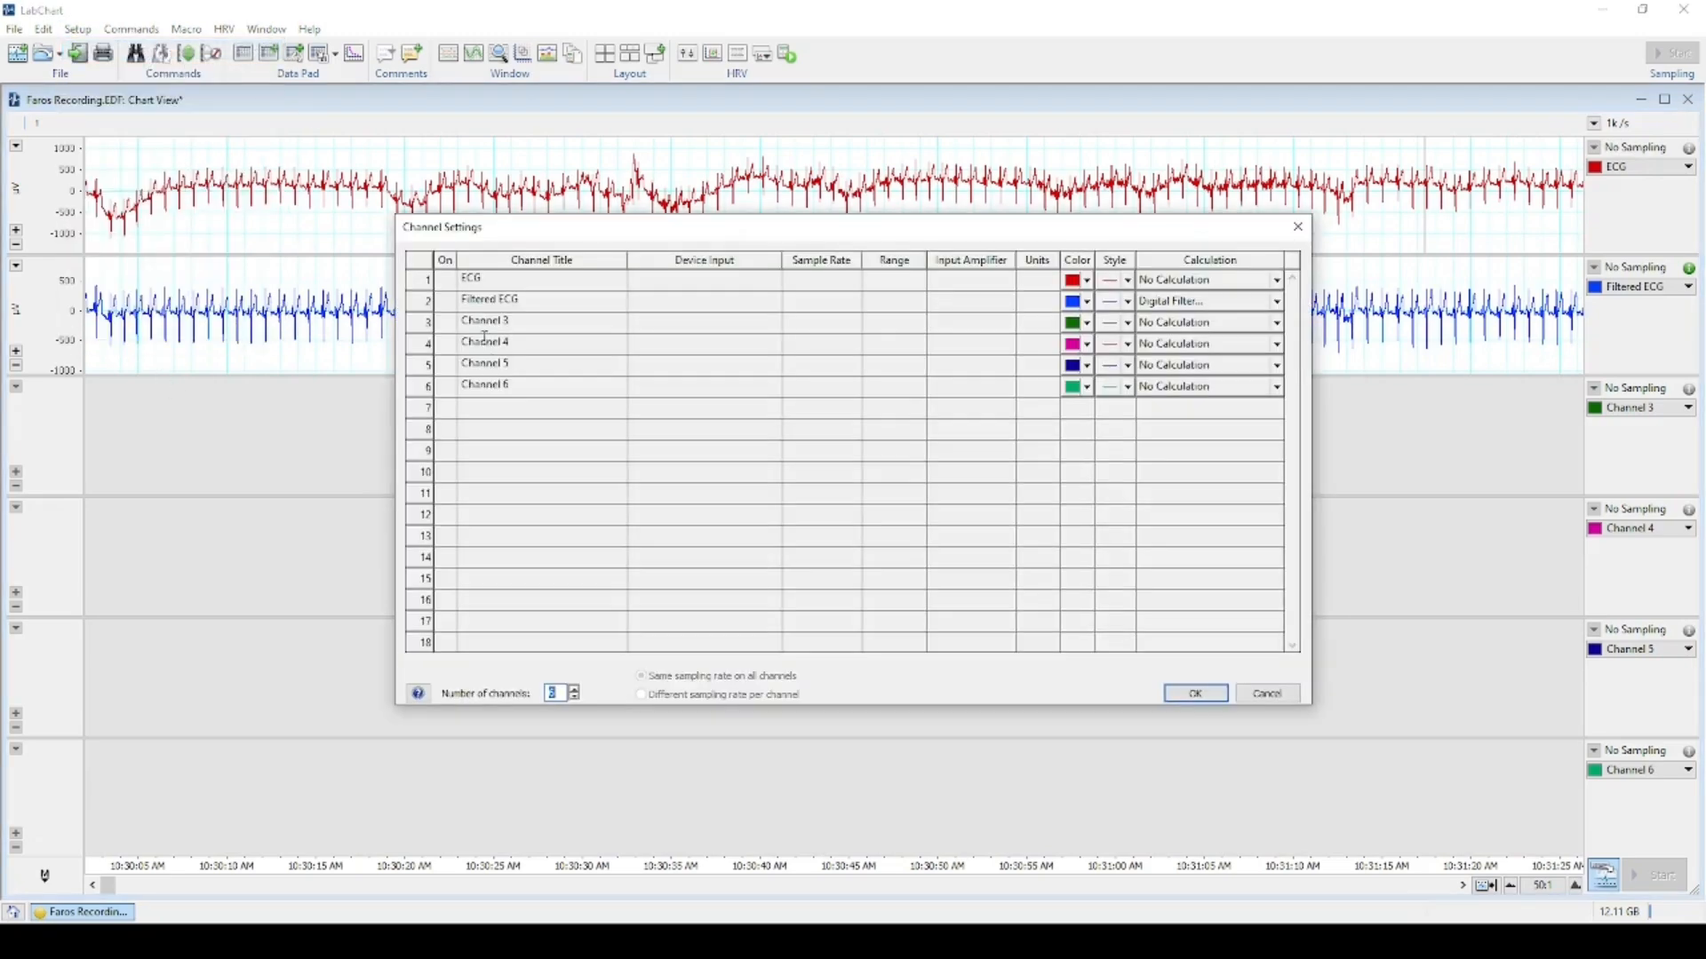
left_click(533, 325)
left_click_drag(552, 322, 439, 330)
type("H")
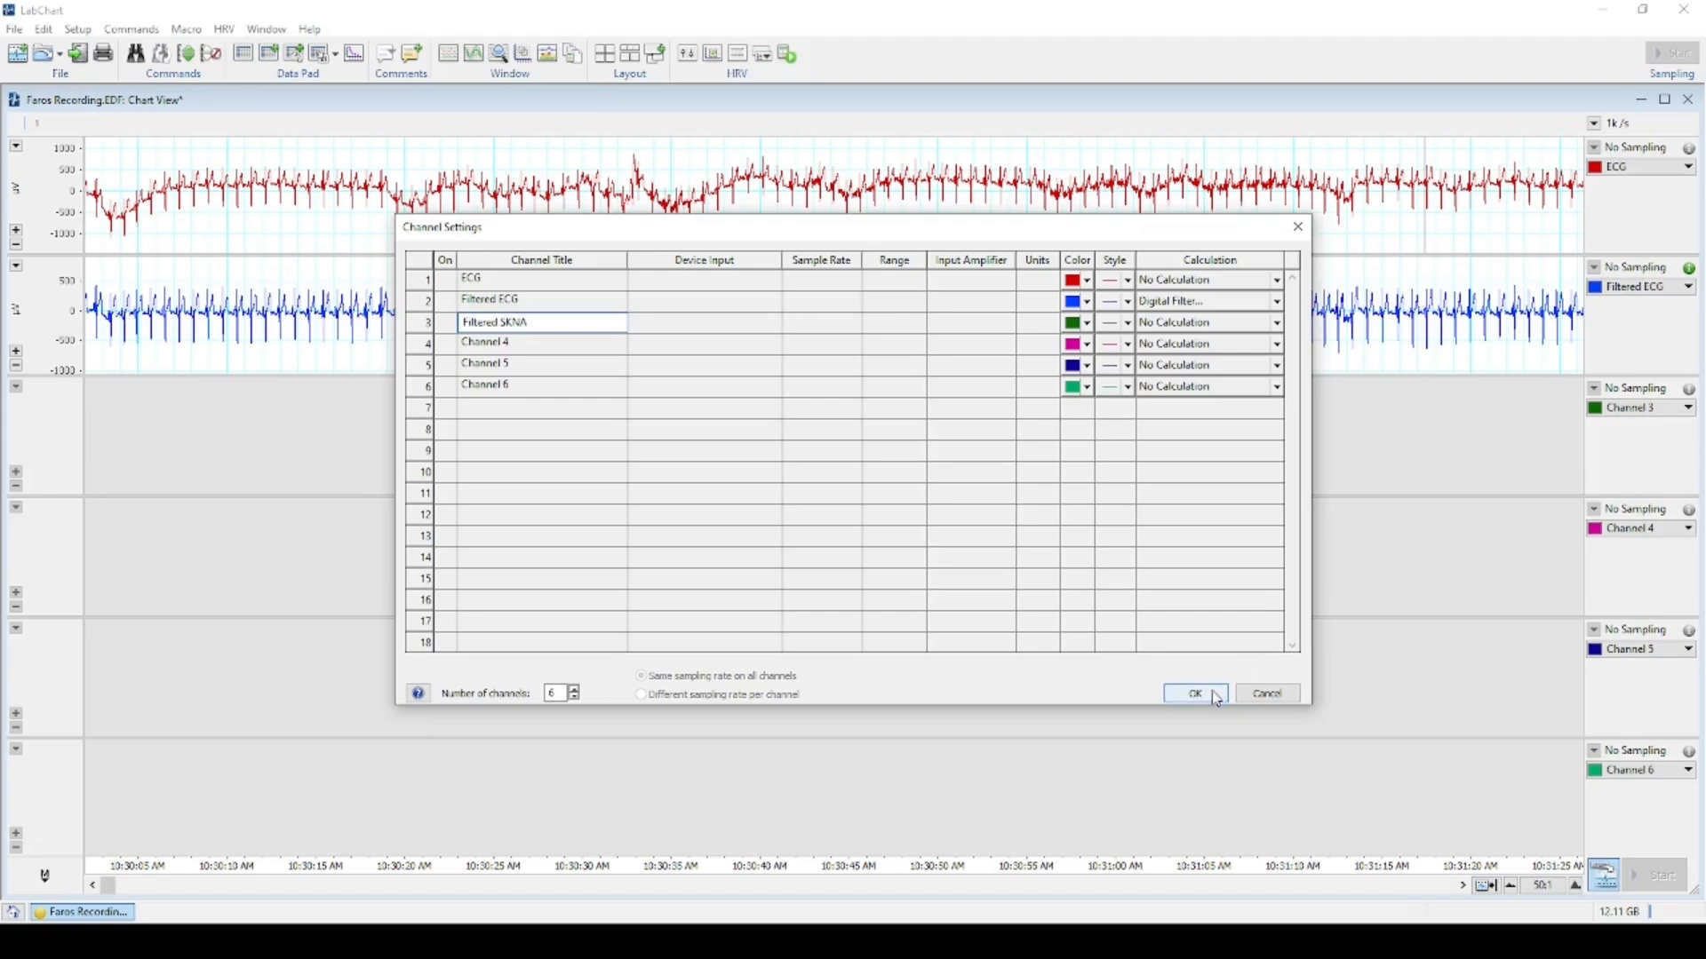
left_click(1219, 698)
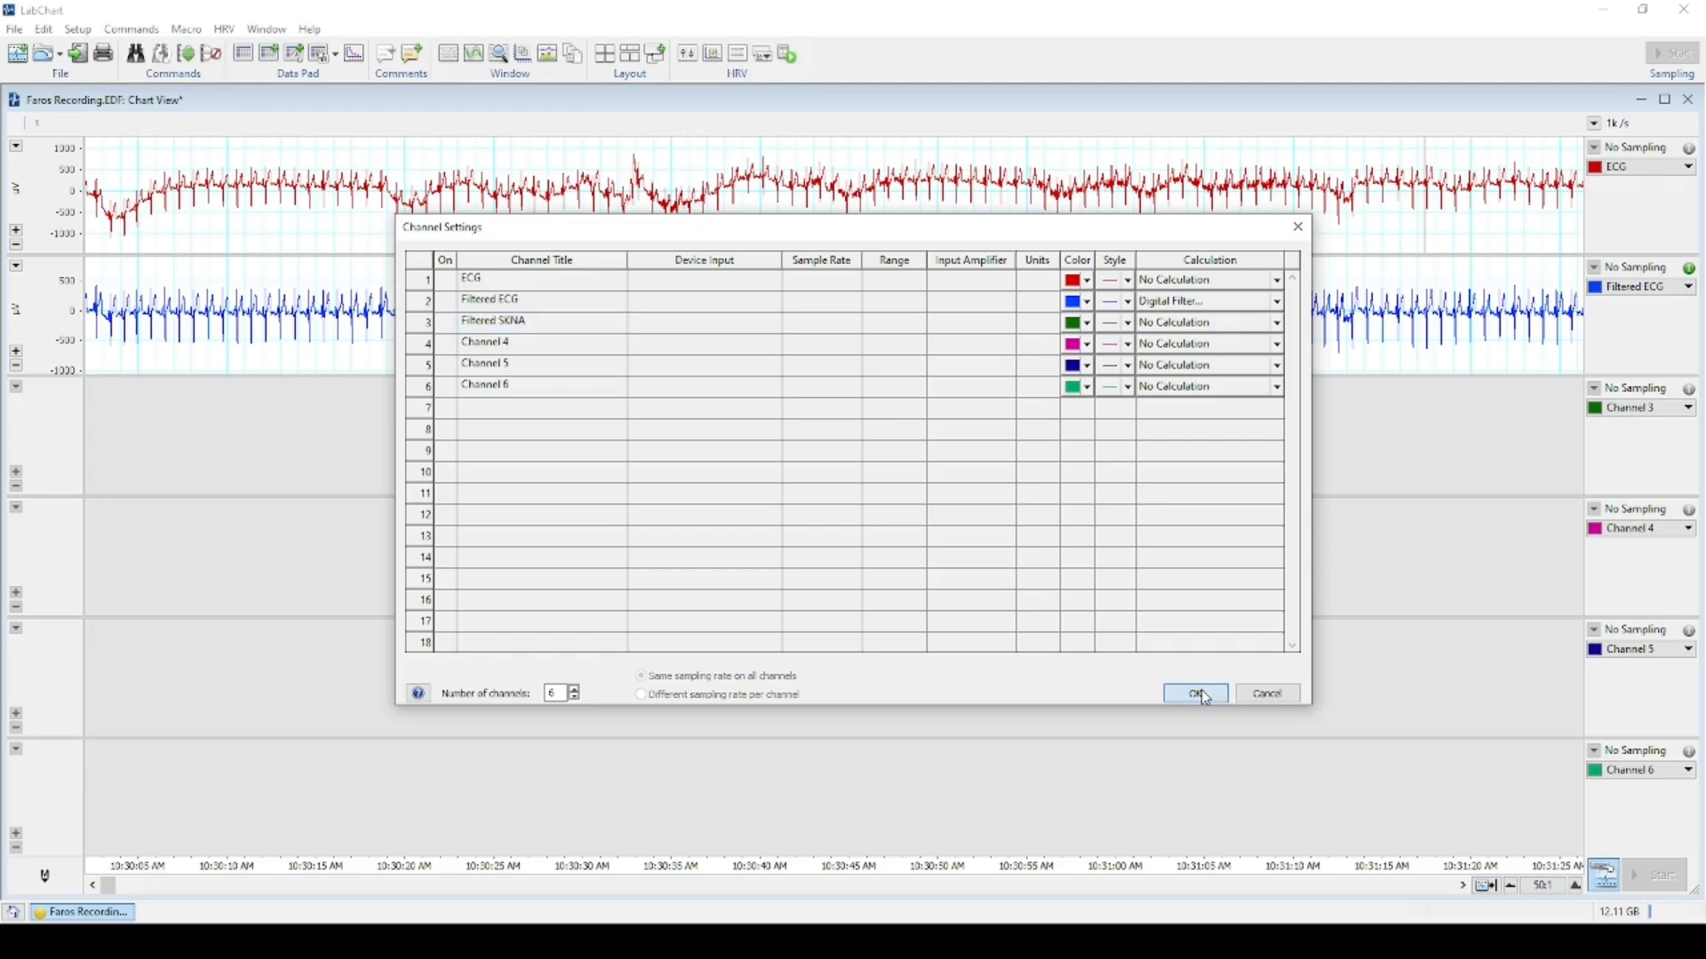
Give Filtered SKNA a digital filter: source Ch1: ECG, high-pass, 300 Hz cut-off.
left_click(1630, 408)
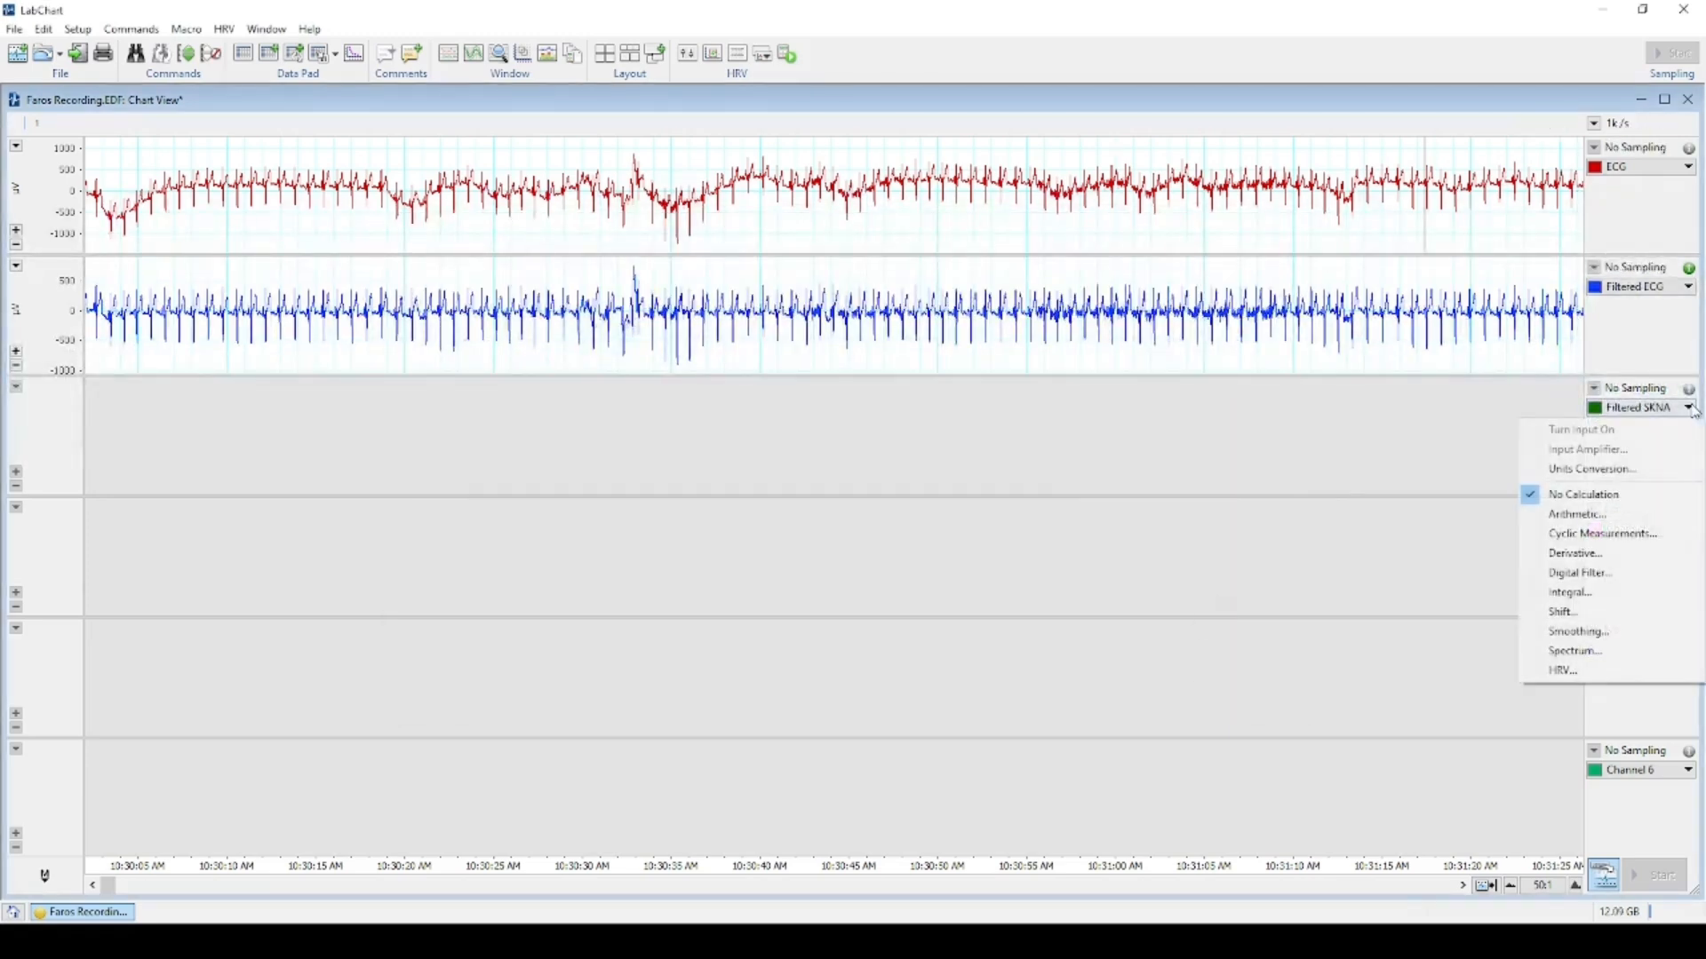
left_click(1611, 575)
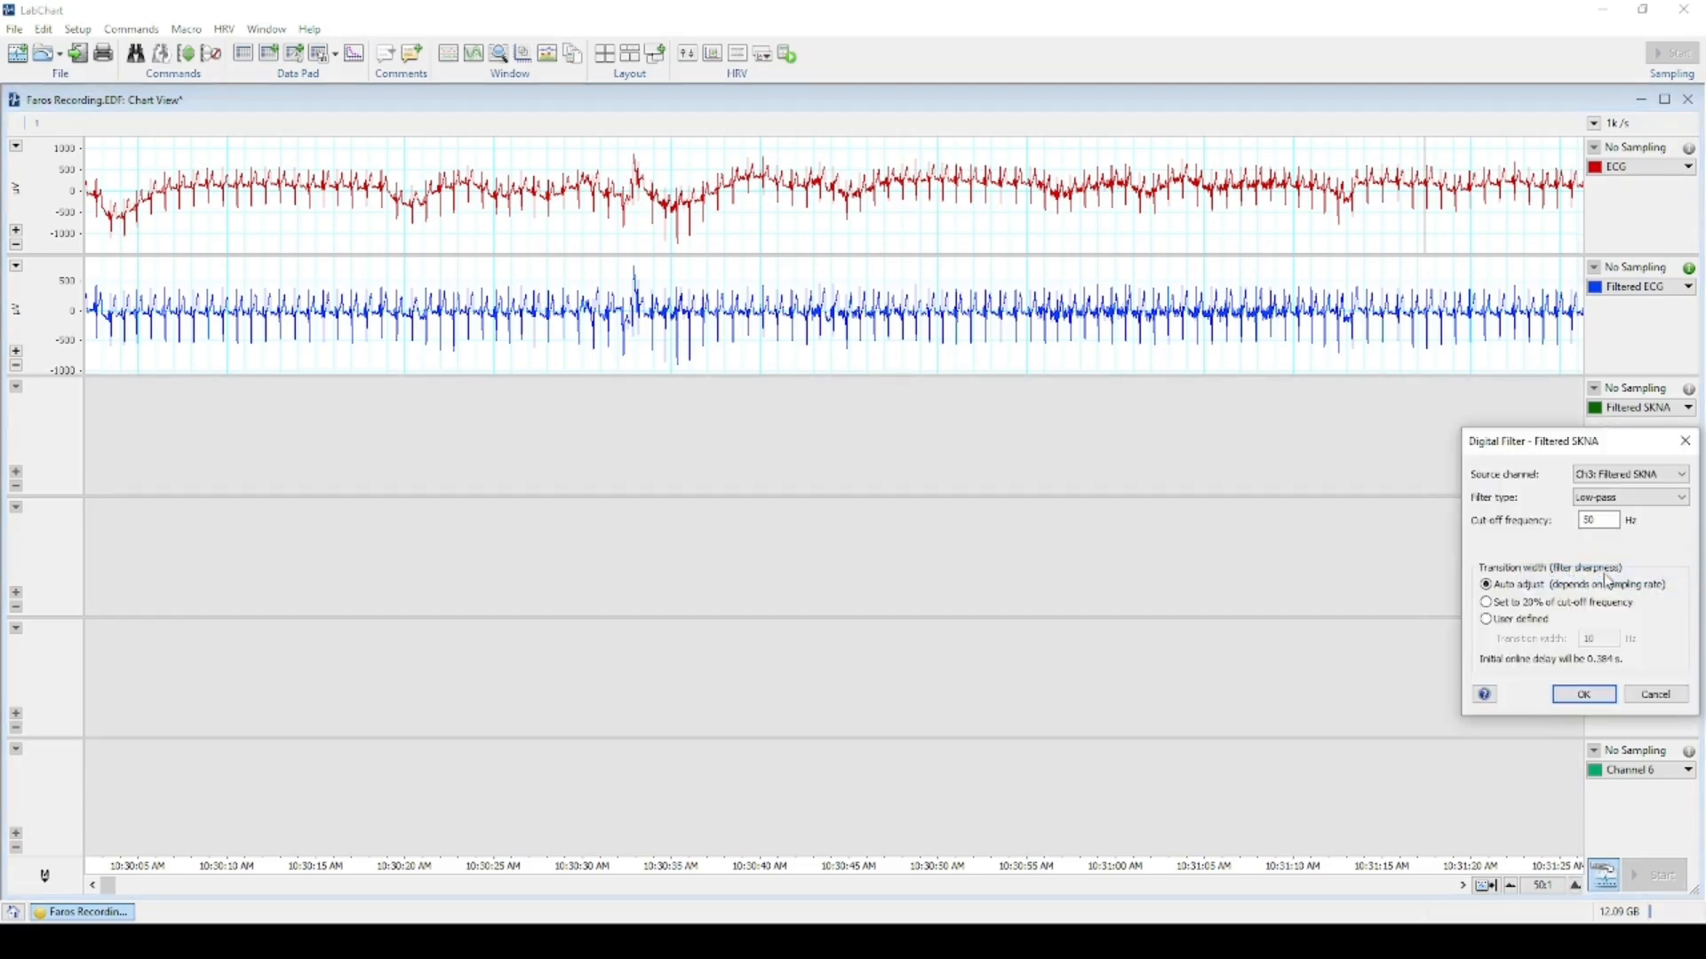
left_click(1640, 474)
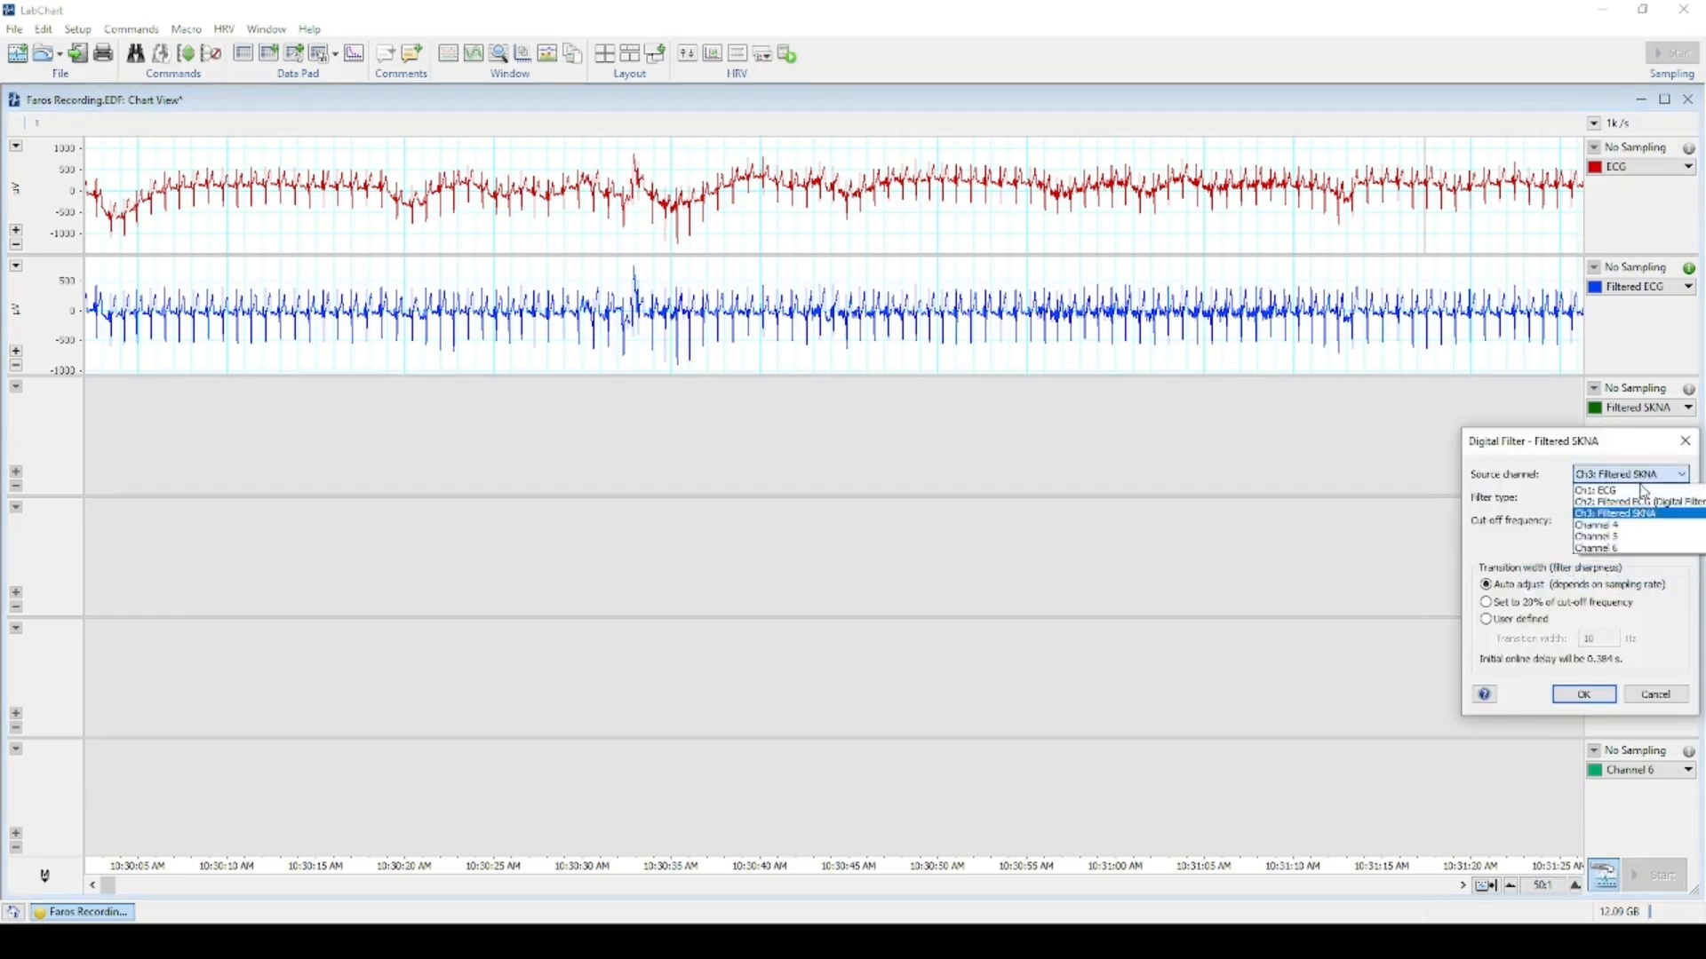
left_click(1644, 491)
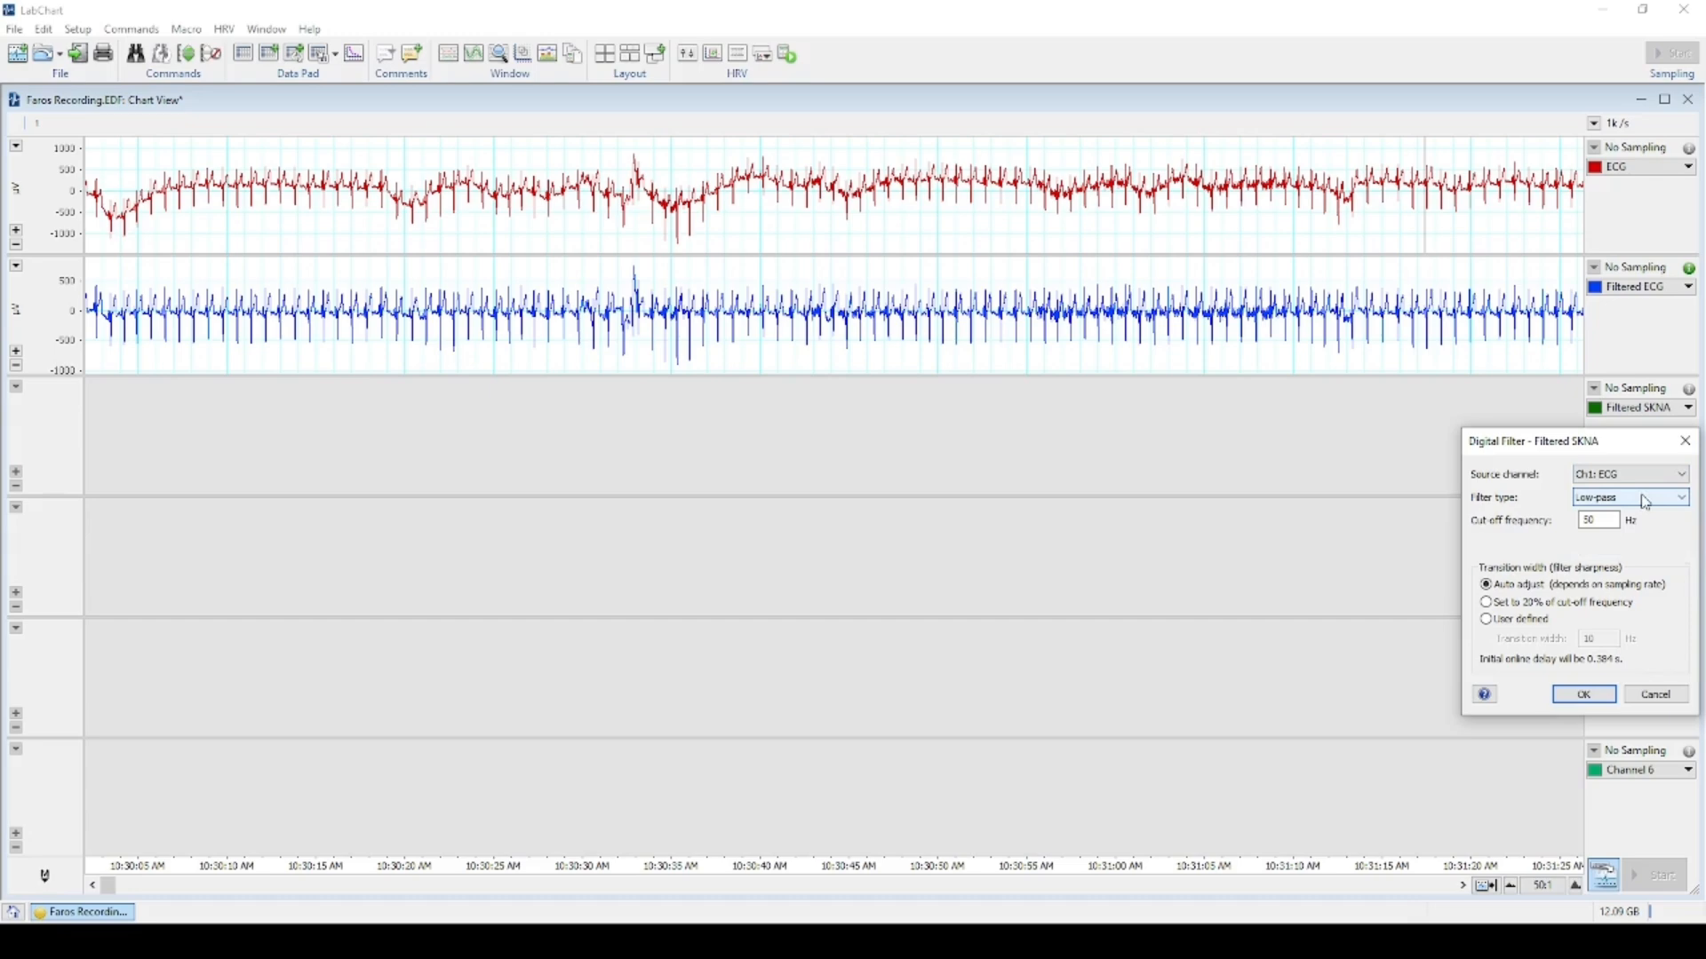
left_click(1646, 503)
left_click(1647, 522)
left_click_drag(1612, 522, 1572, 522)
type("300")
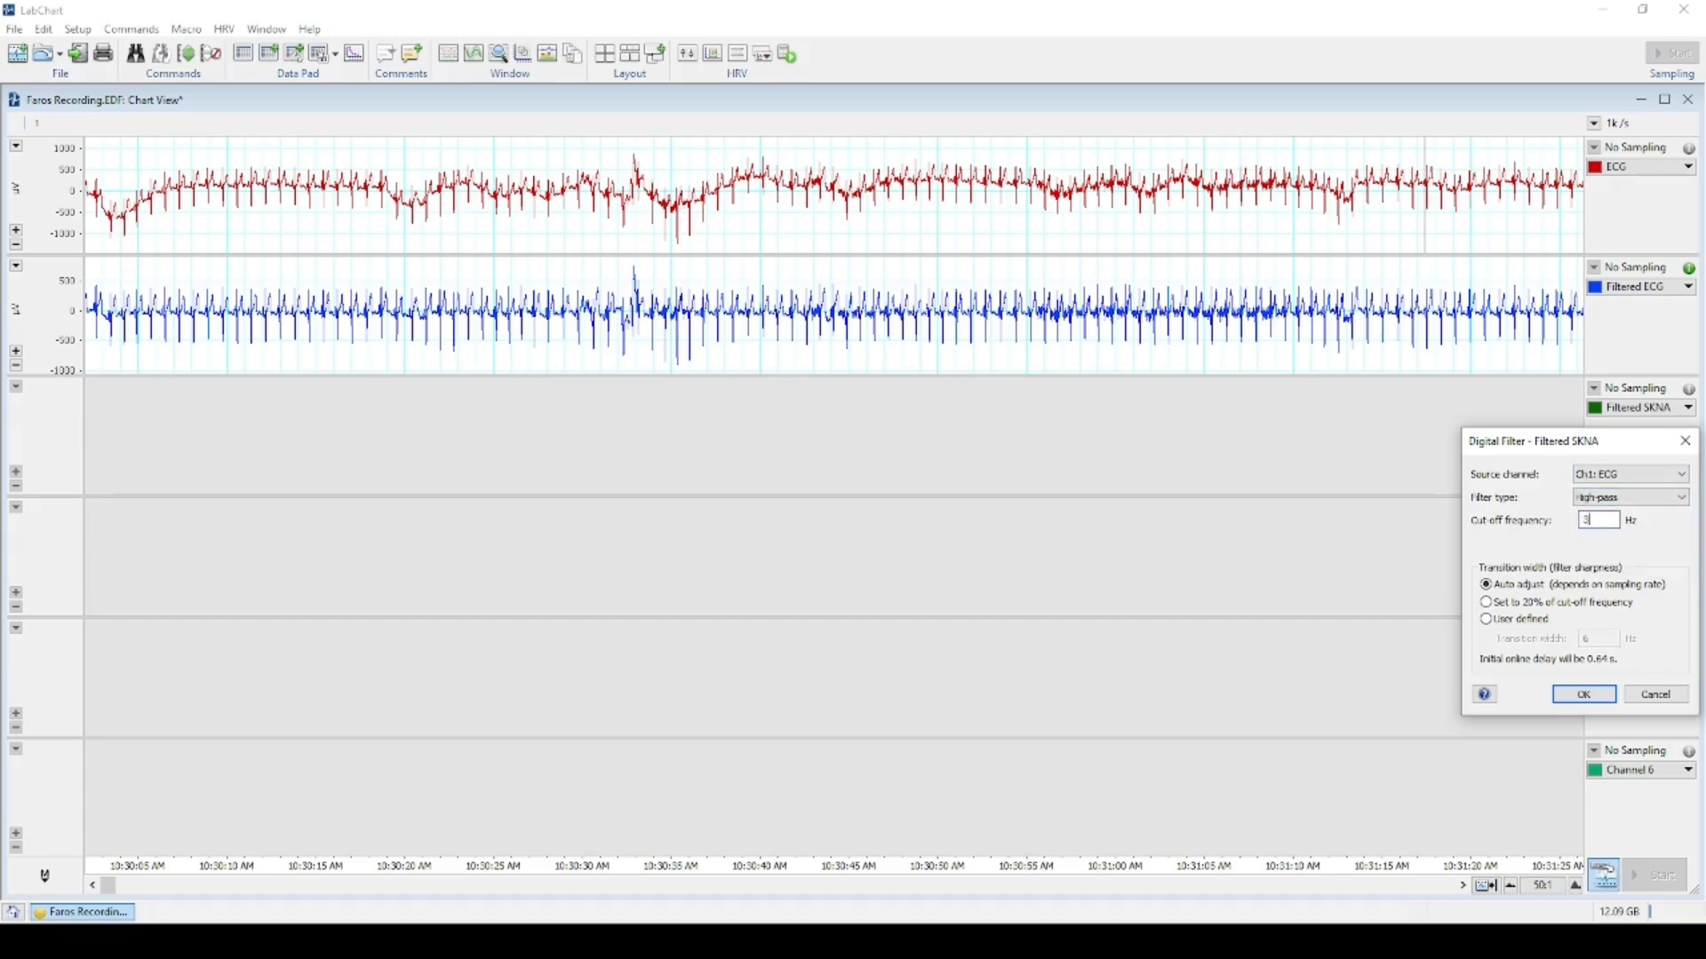
left_click(1579, 698)
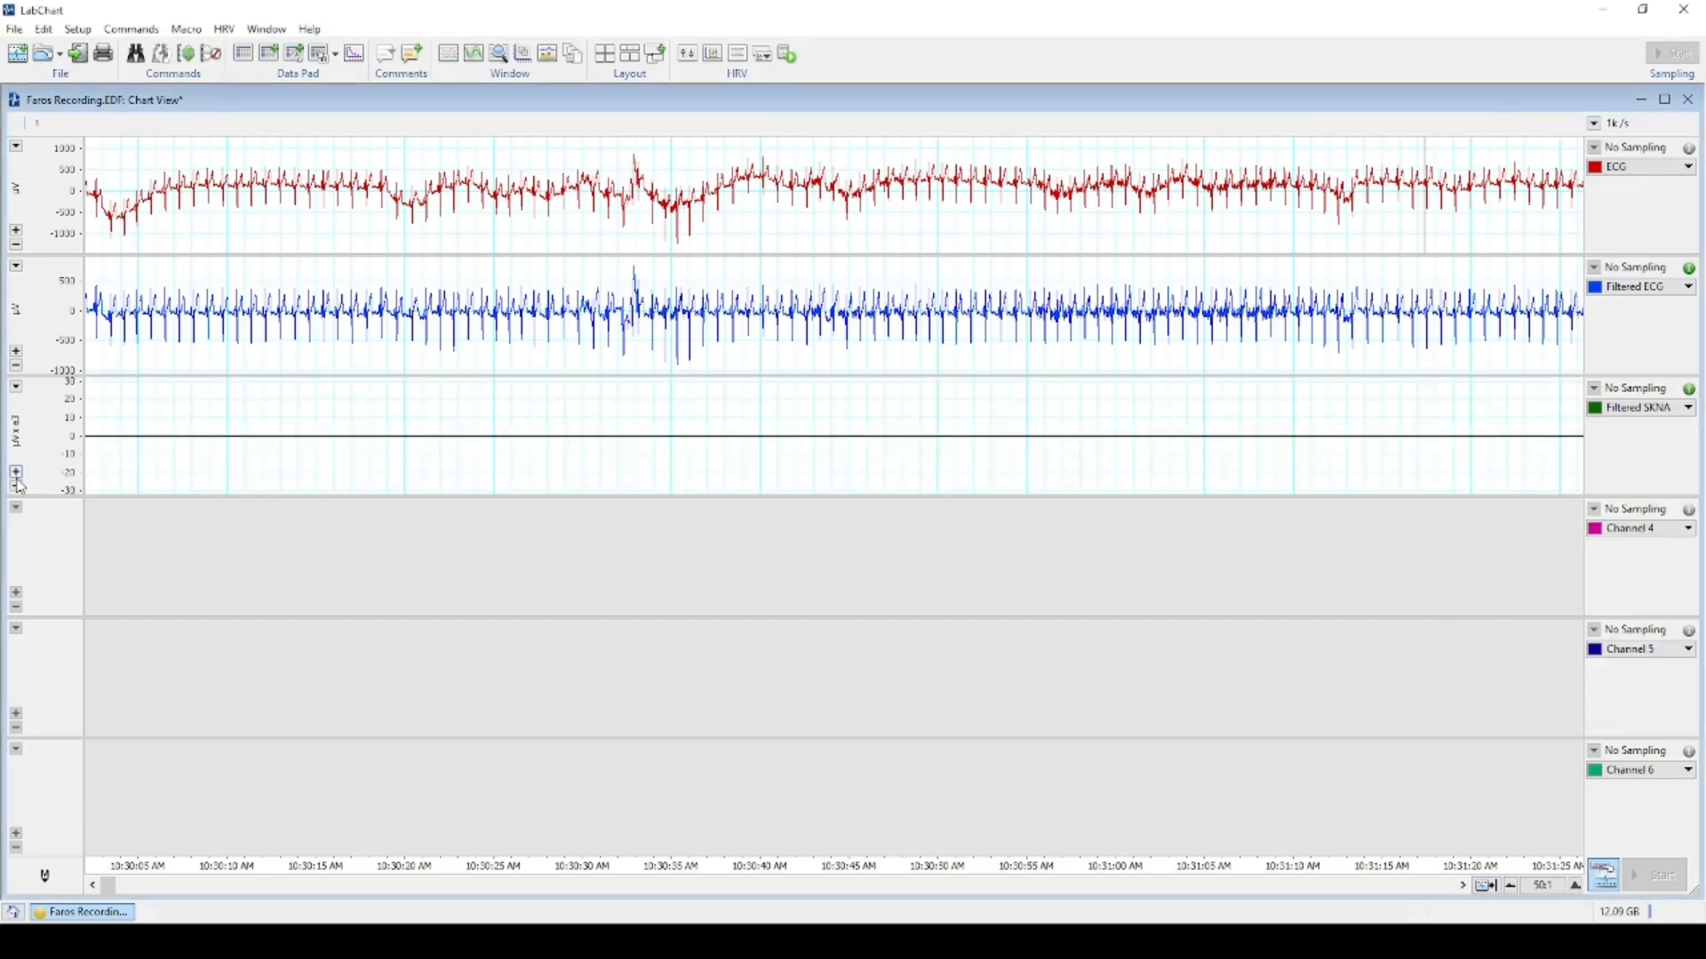
Recalculate the channels so Filtered SKNA plots its trace, then scroll forward in time.
left_click(187, 55)
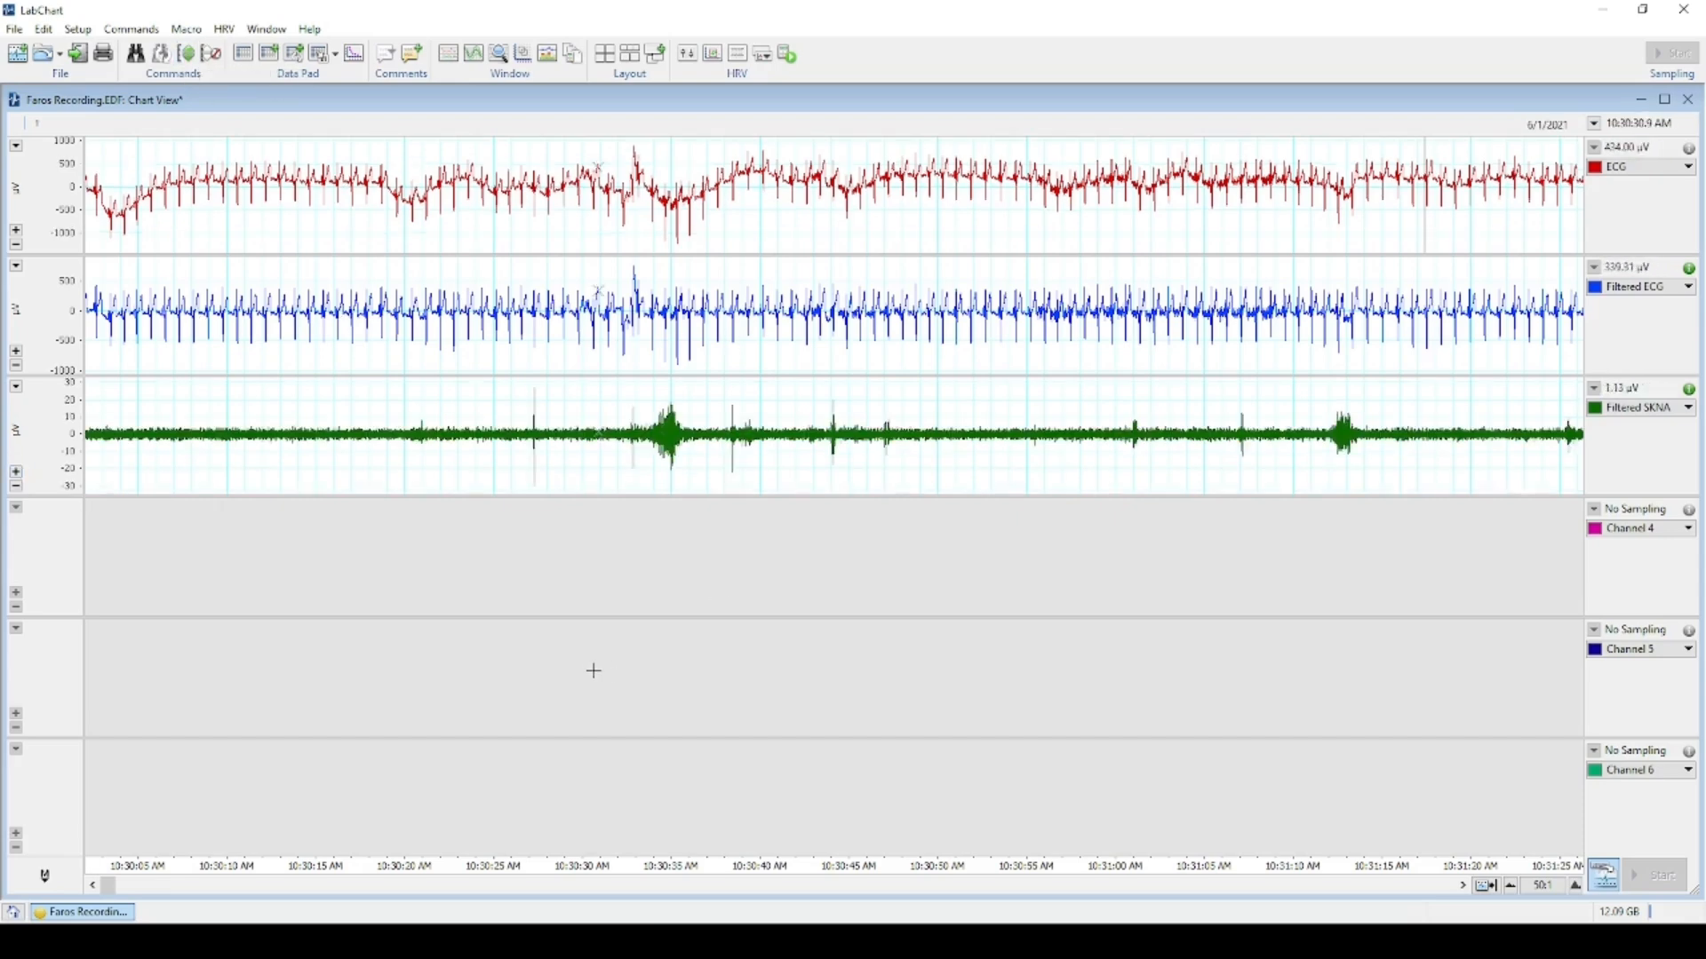
scroll(590, 671, "down", 3)
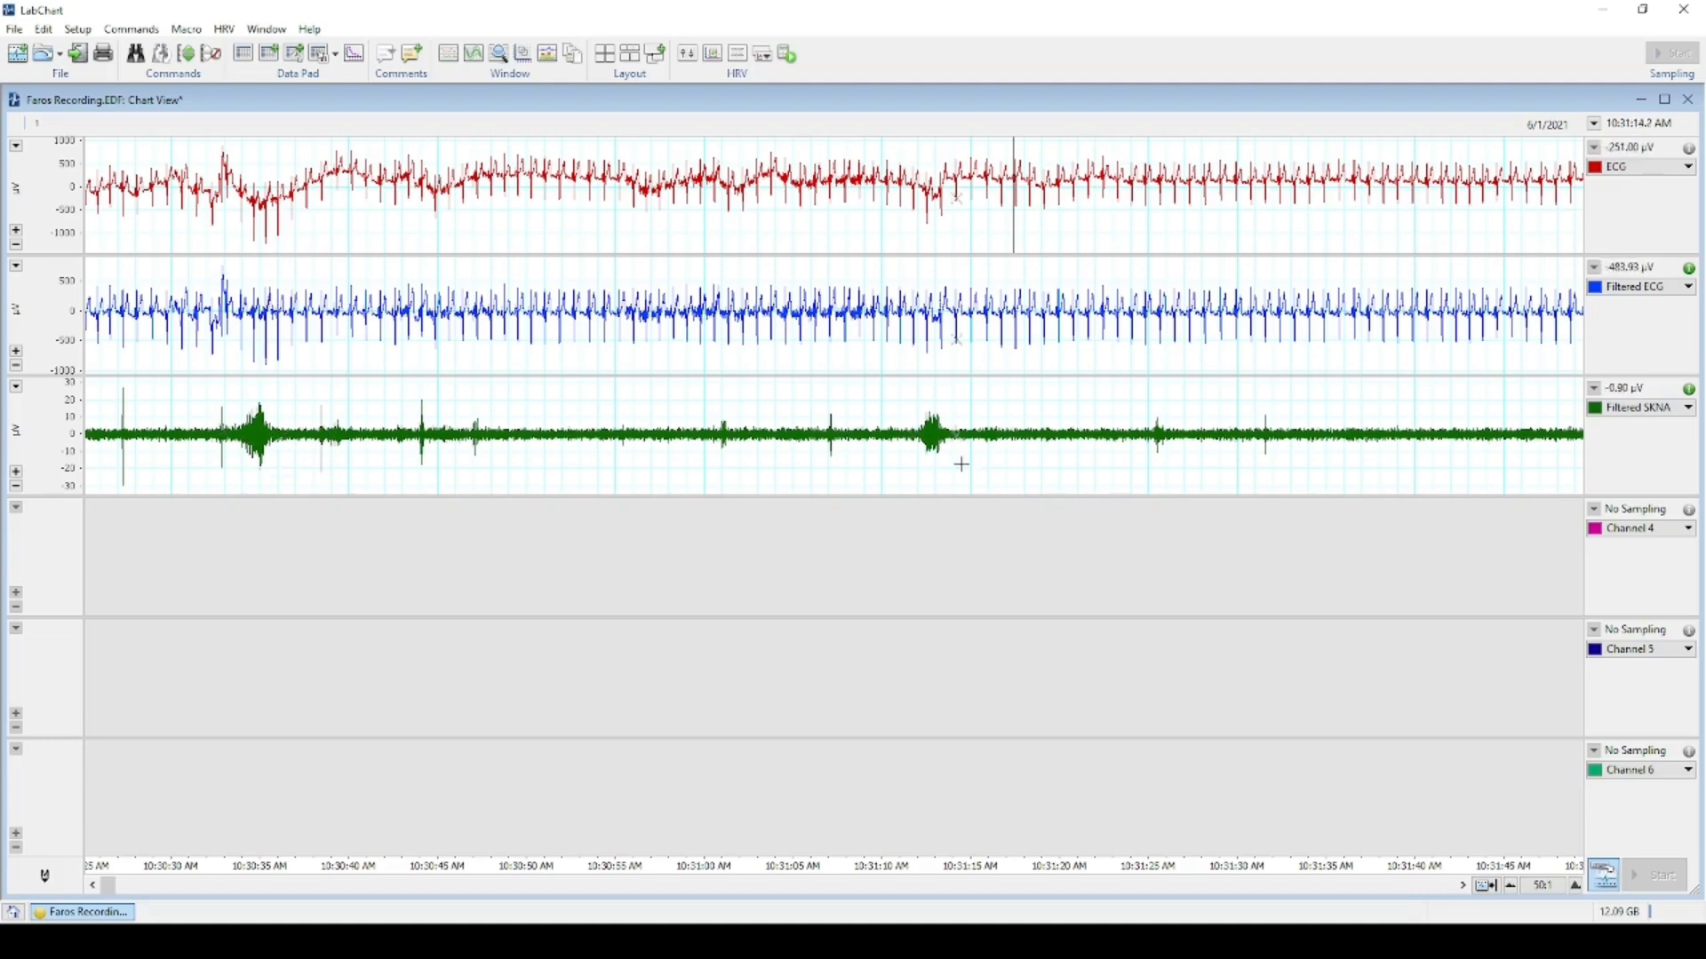
scroll(944, 479, "down", 2)
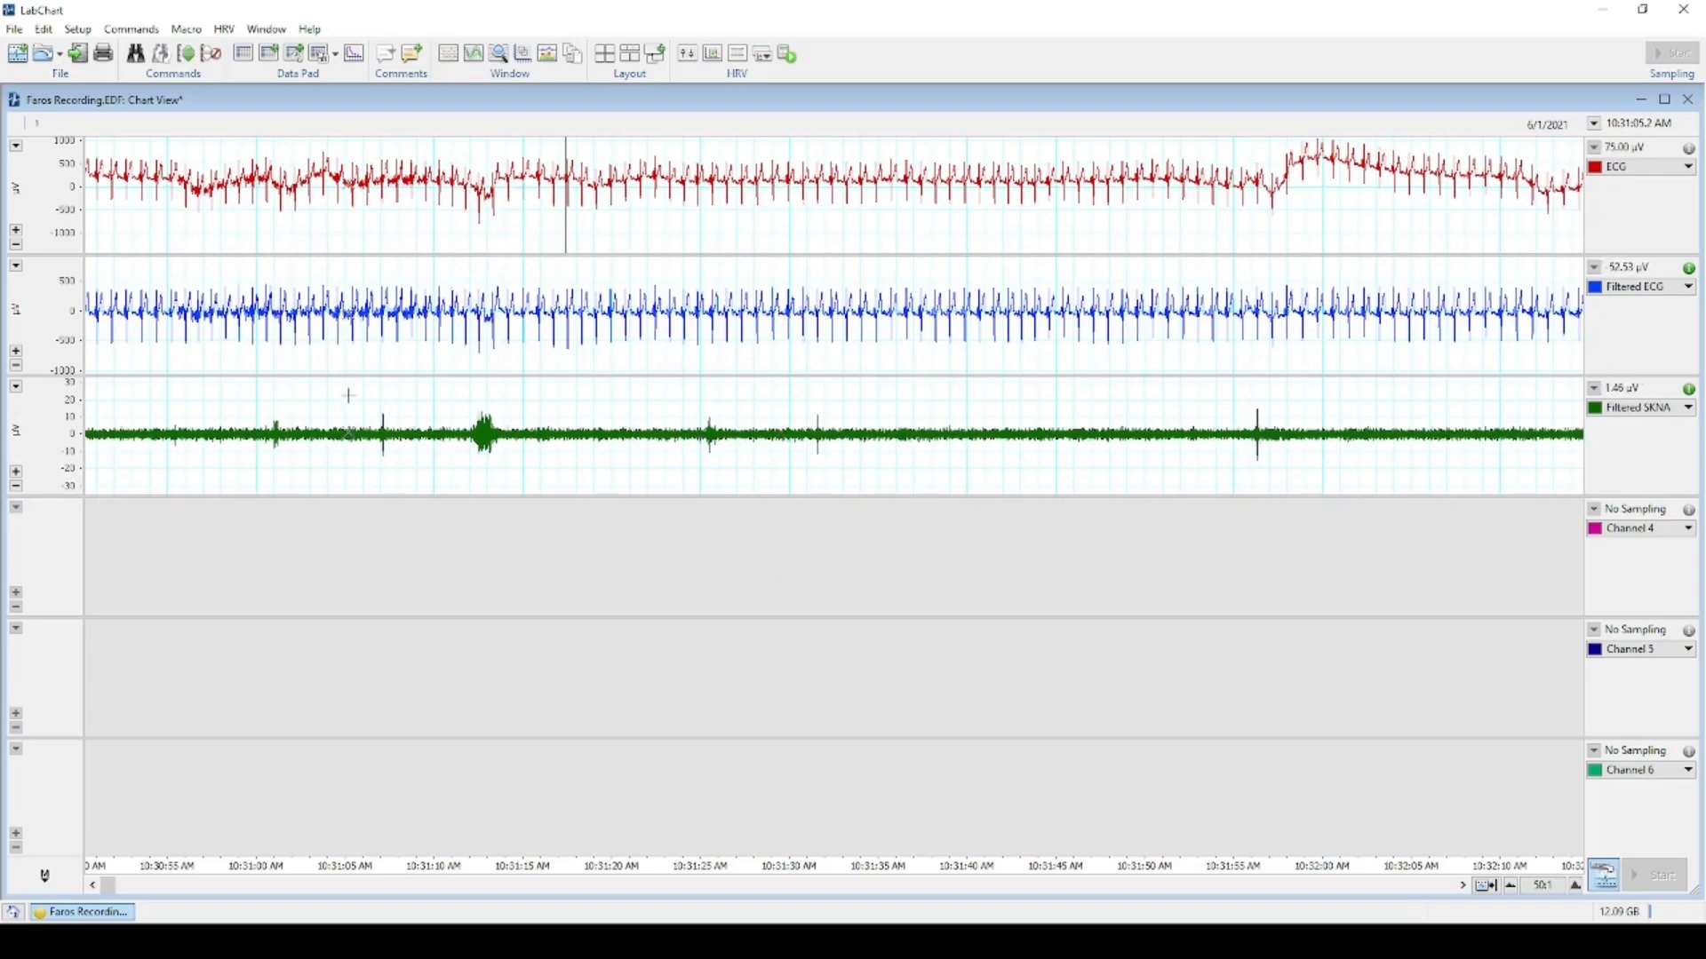
Retitle channel 4 as 'iSKNA' in Channel Settings.
left_click(78, 29)
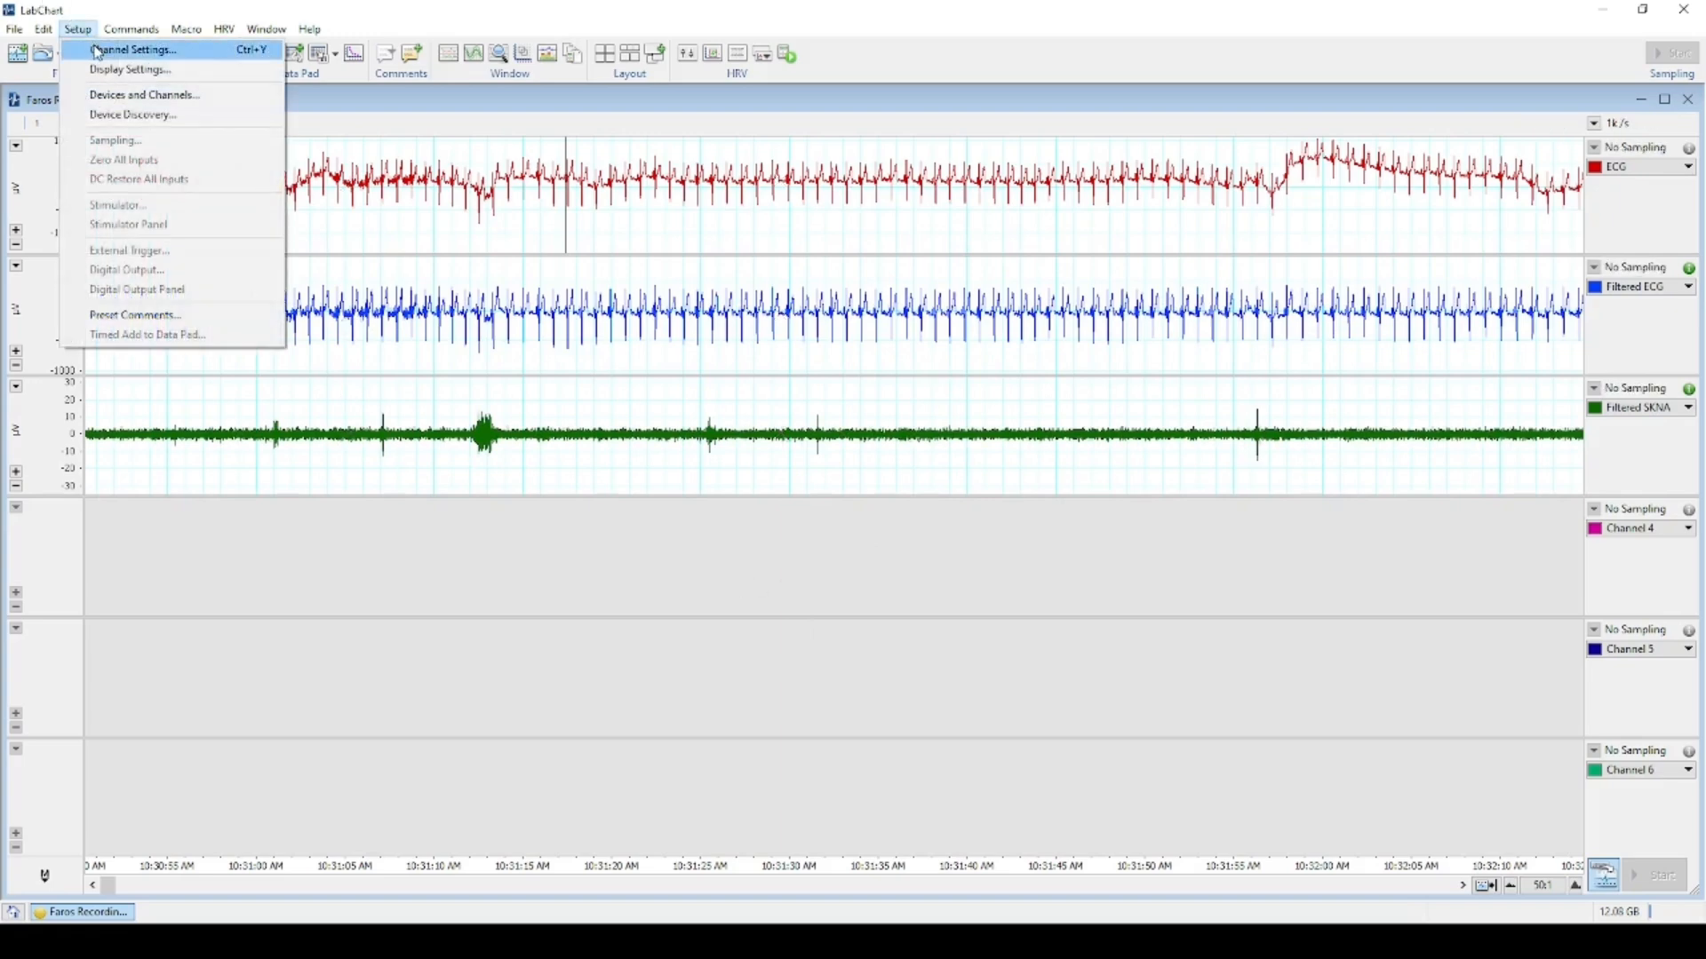
left_click(99, 51)
left_click(490, 344)
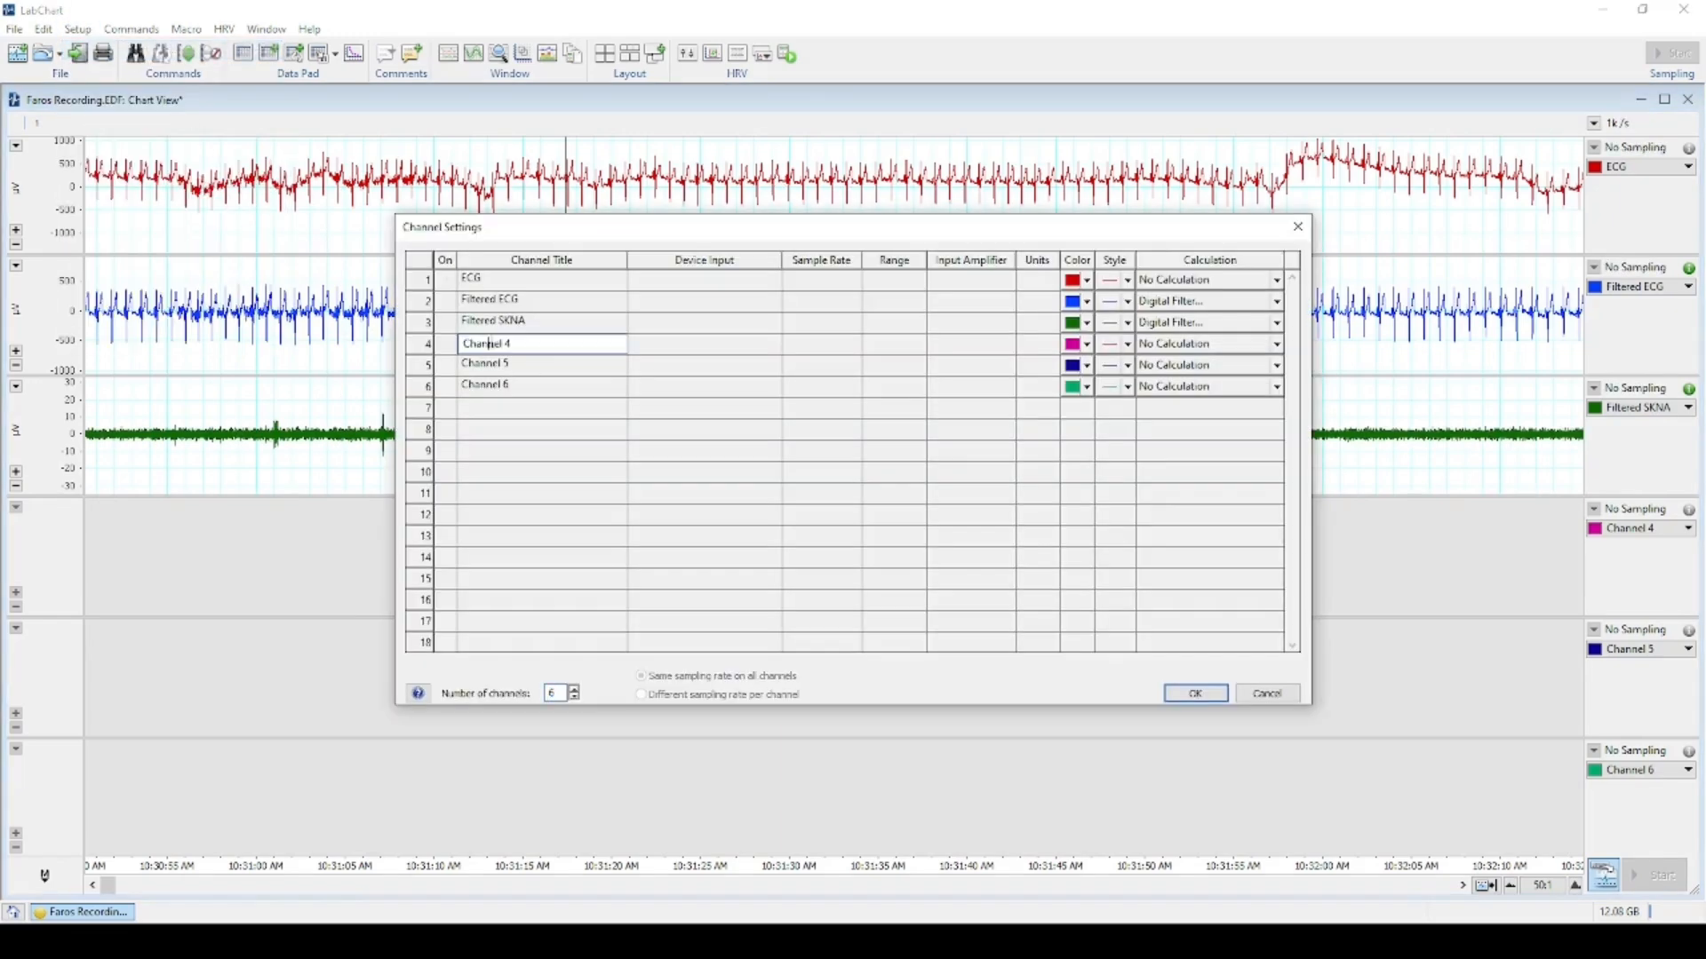
left_click_drag(528, 342, 423, 335)
key("BackSpace")
left_click(1196, 693)
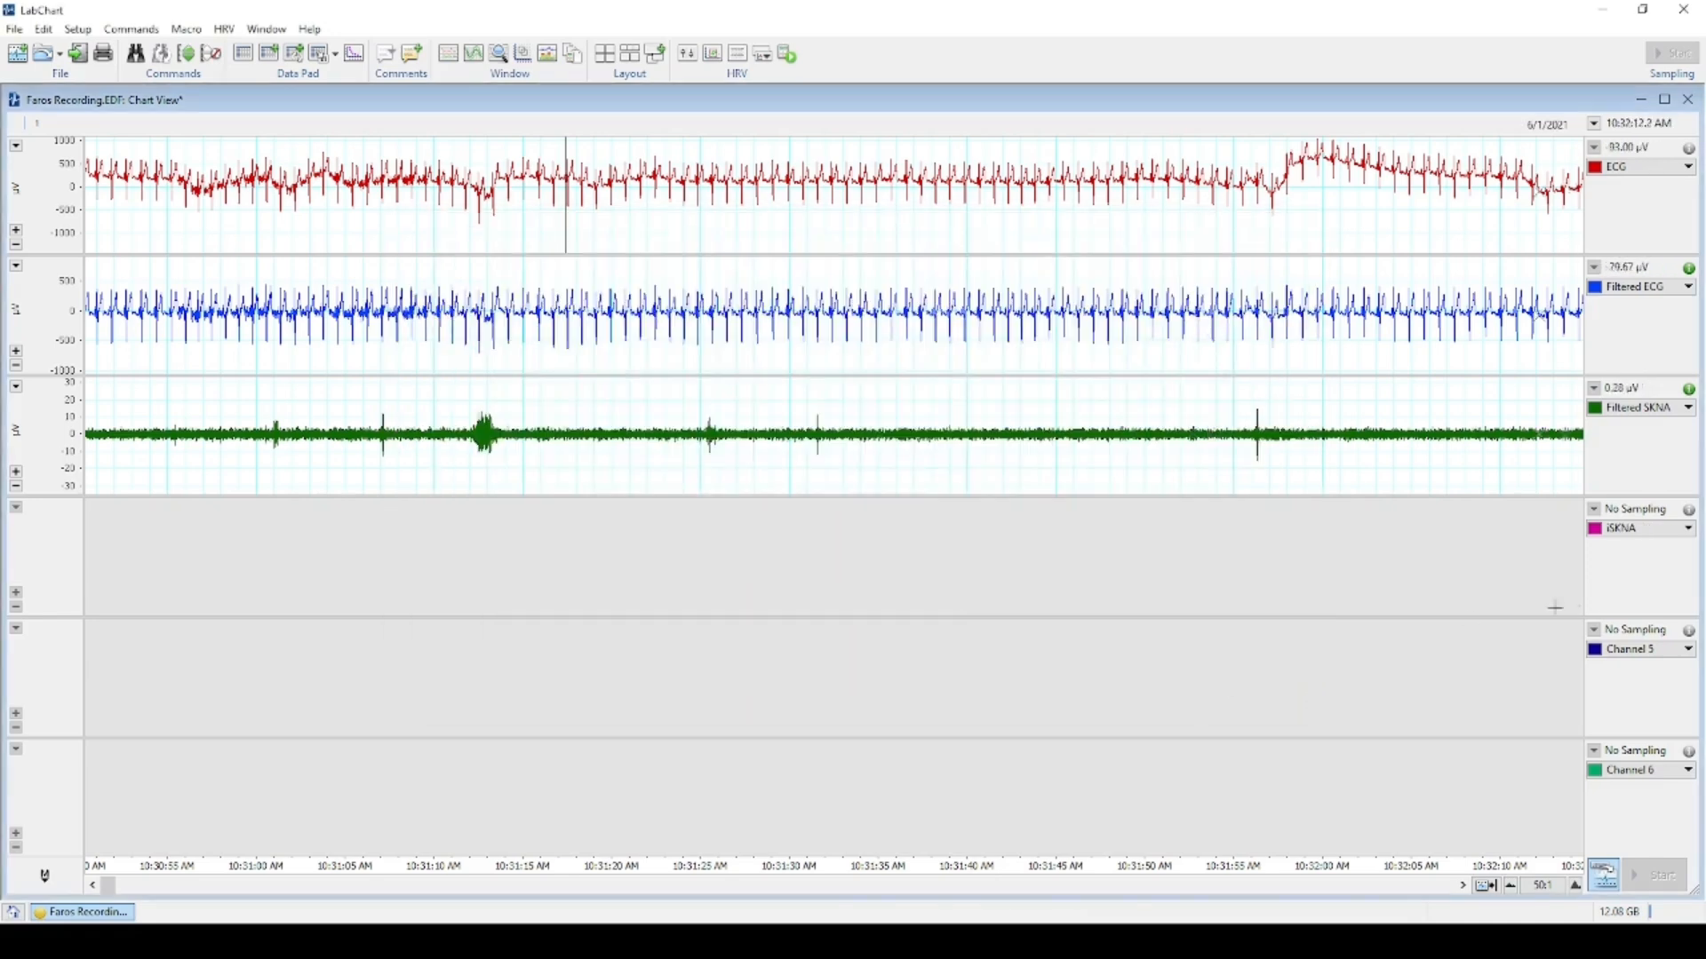
Make iSKNA an Integral of Ch3: Filtered SKNA, Absolute Value type, Time Constant Decay reset.
left_click(1691, 532)
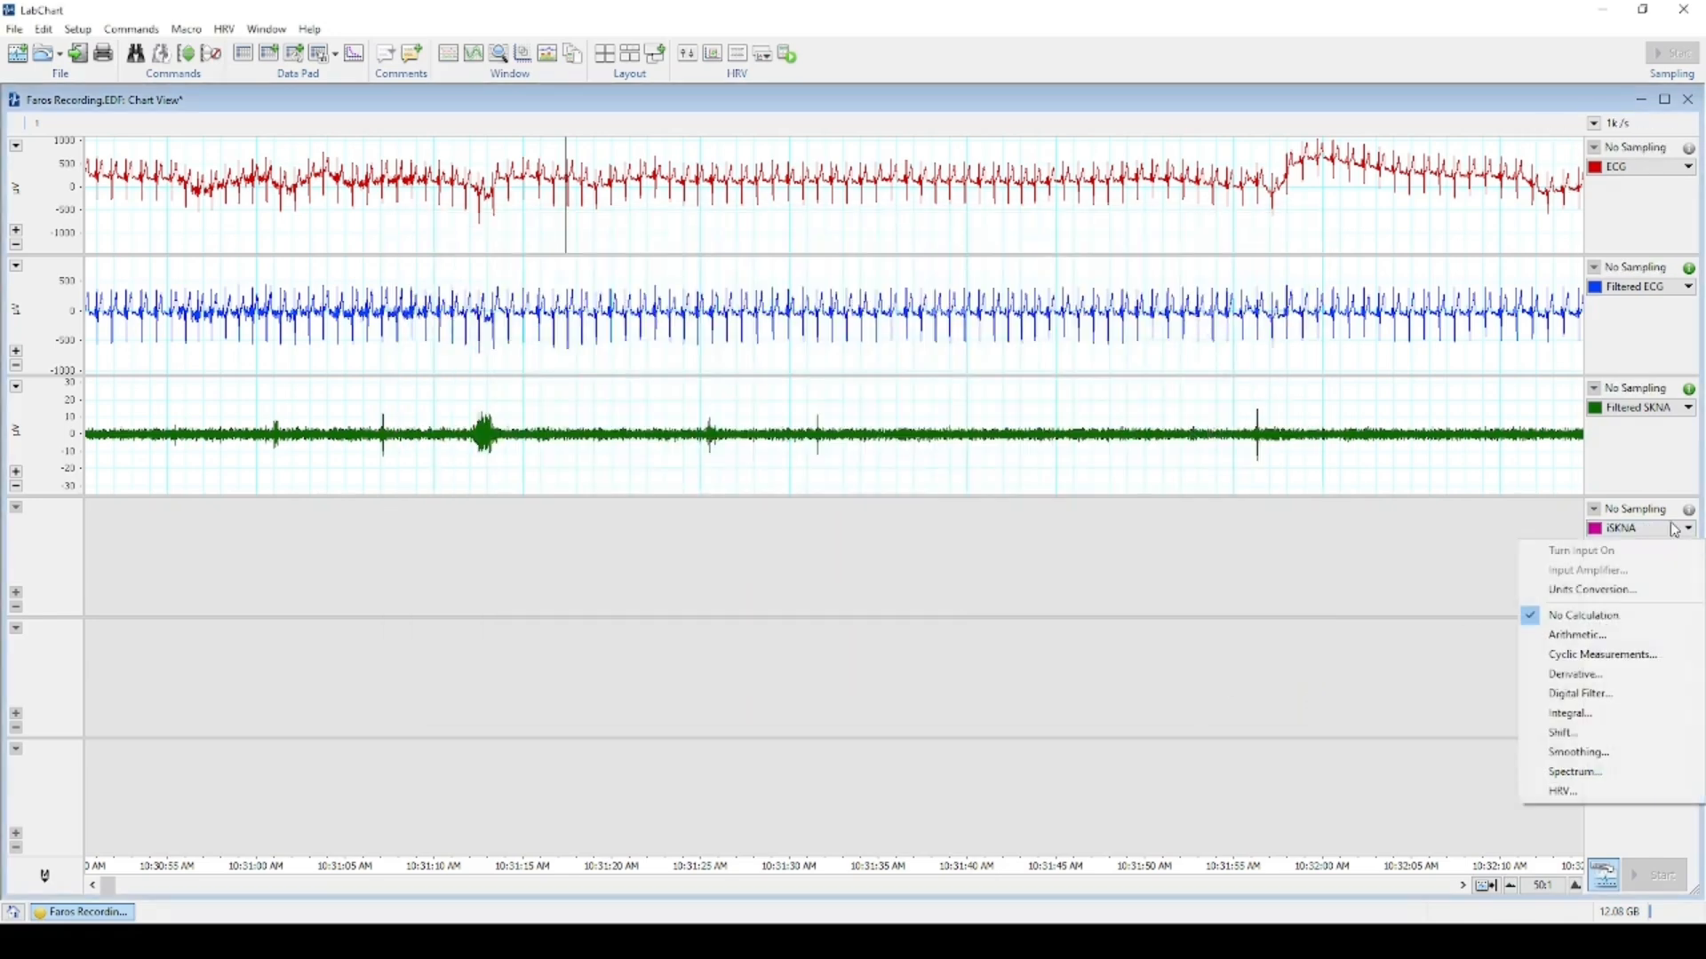
left_click(1639, 714)
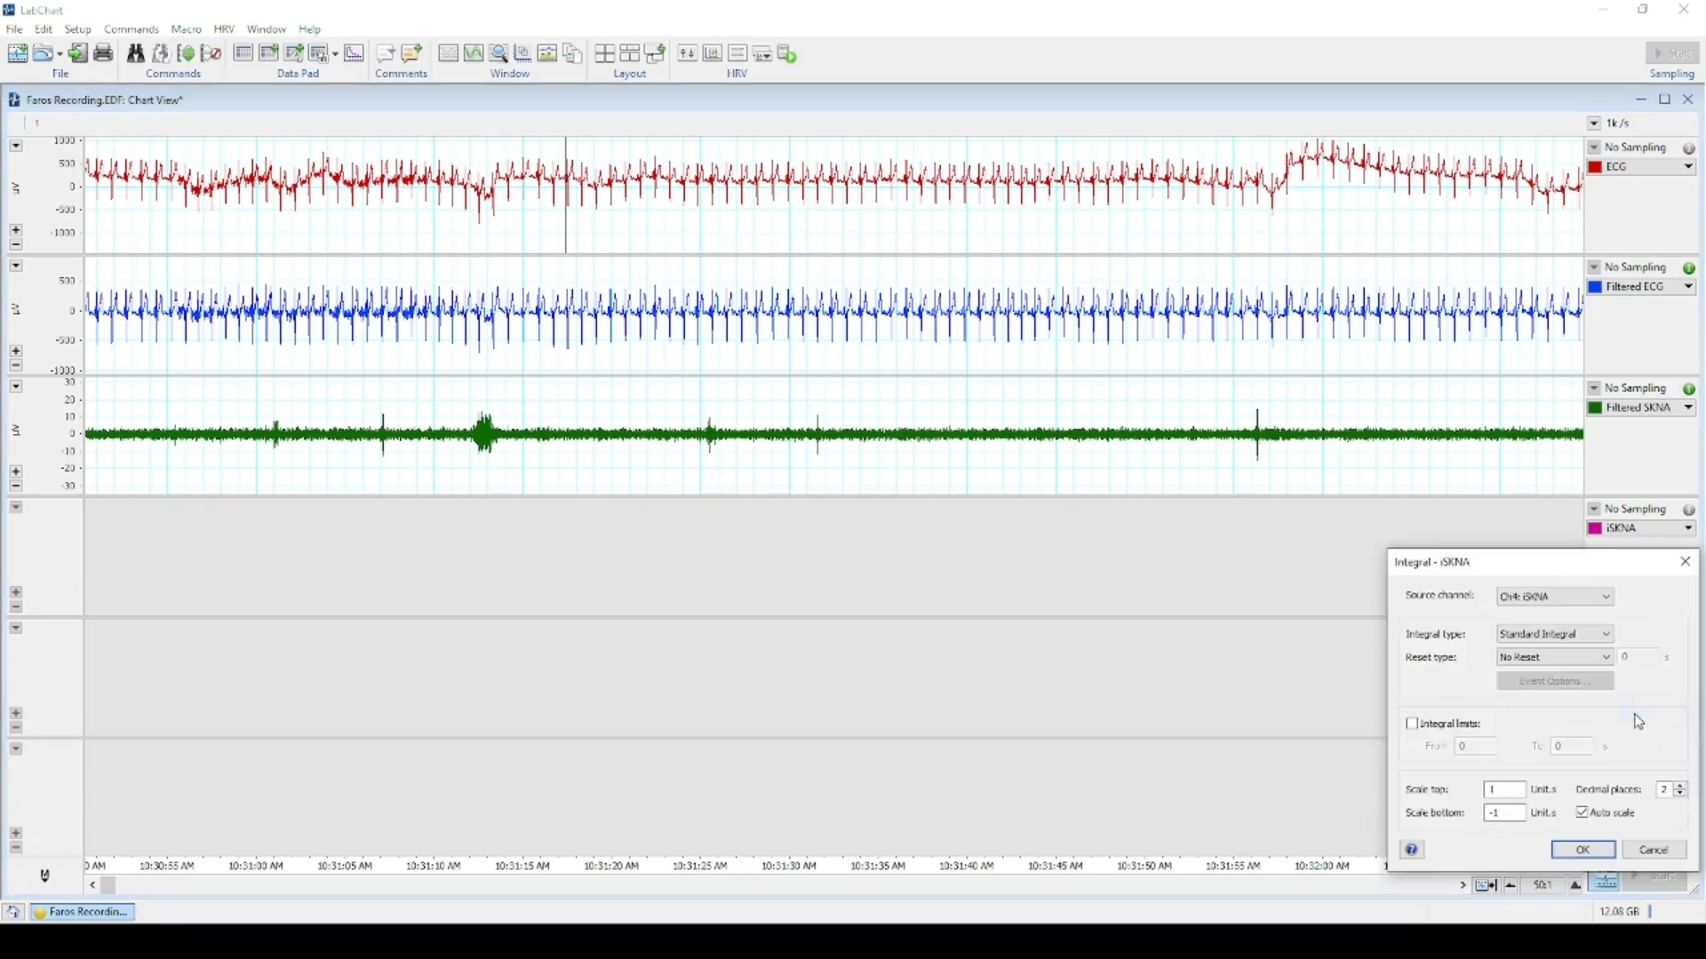
left_click(1559, 603)
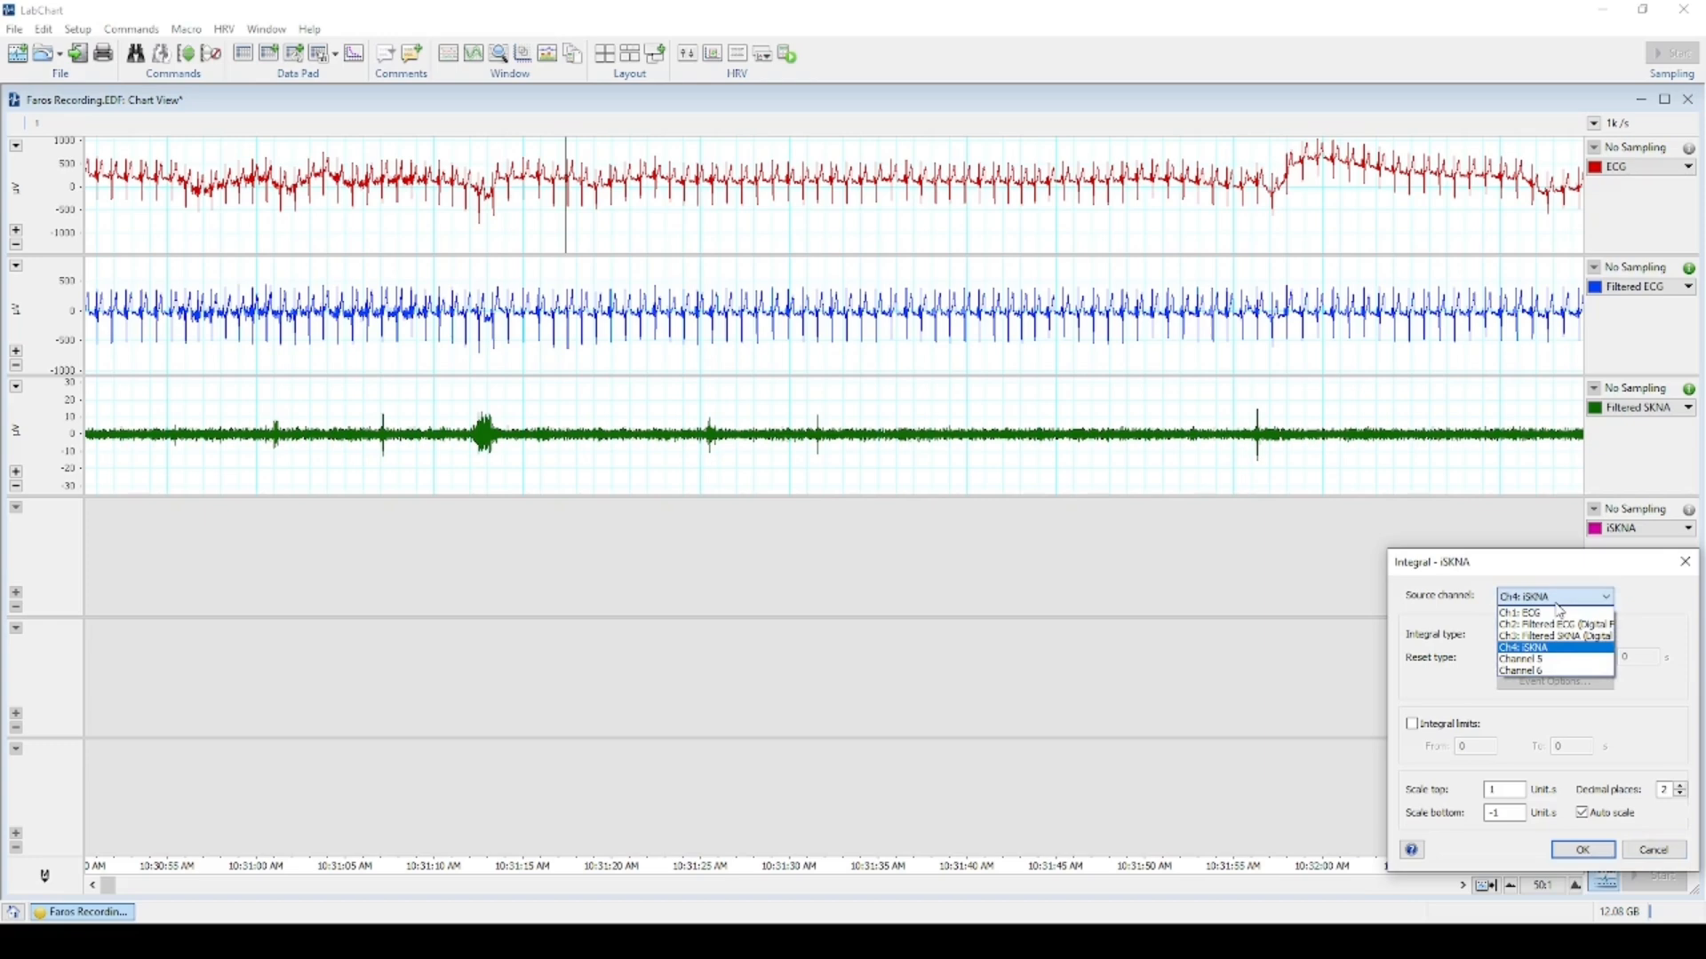
left_click(1546, 613)
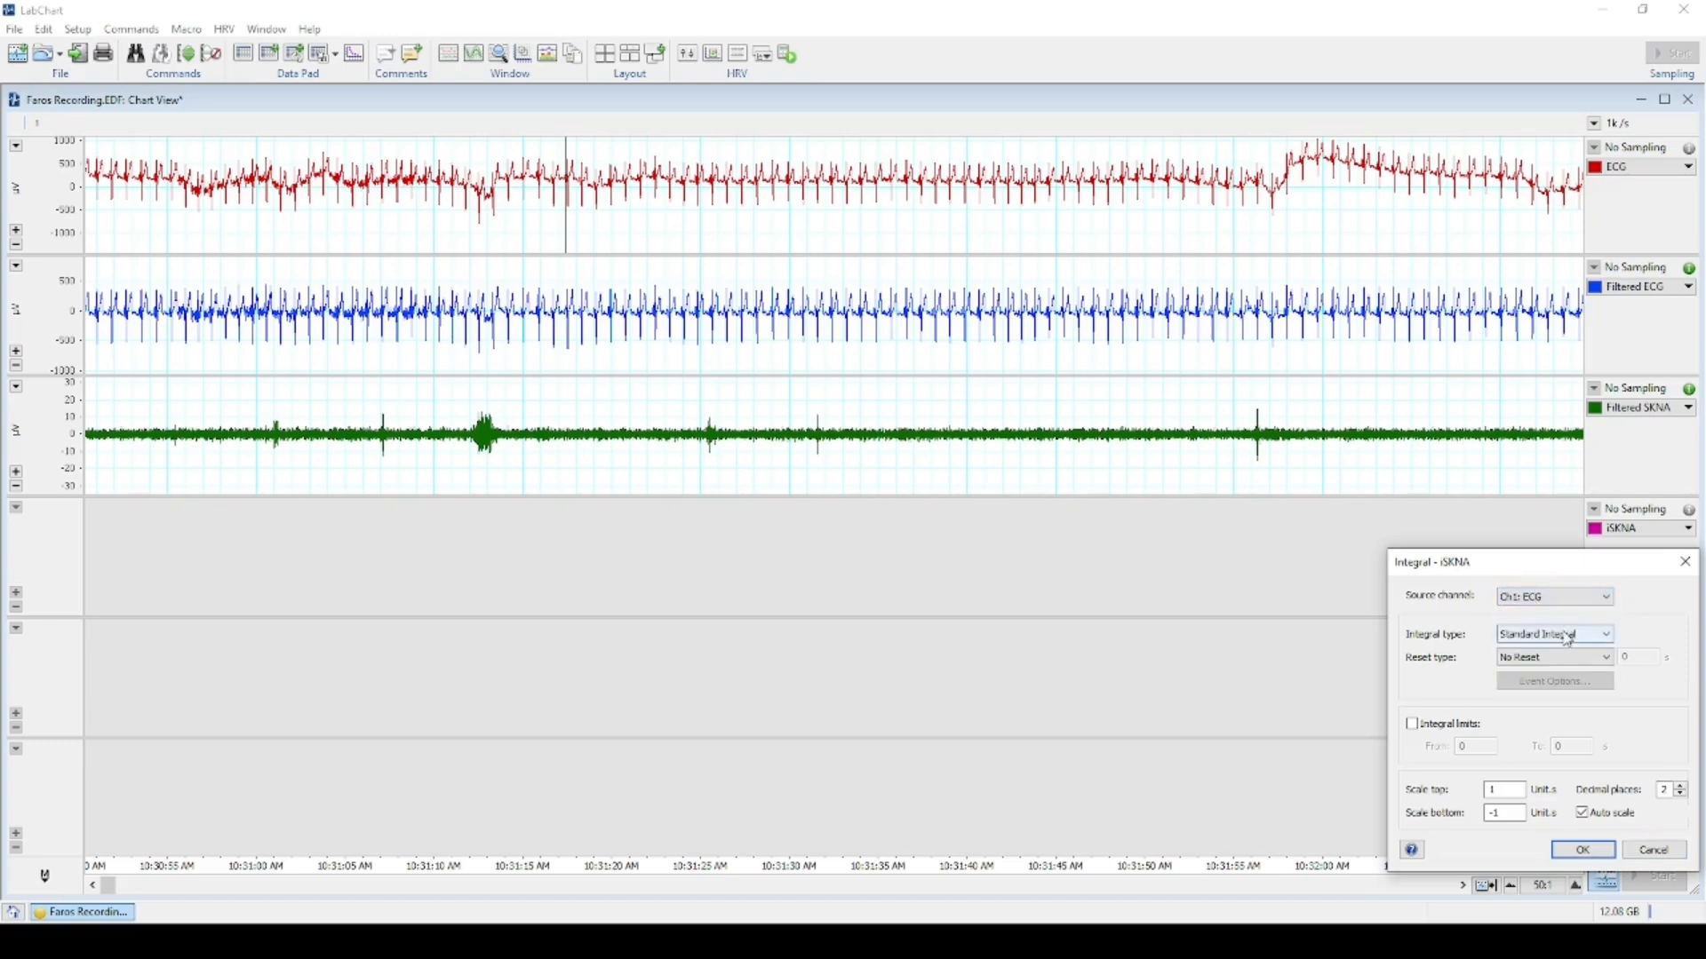
left_click(1551, 604)
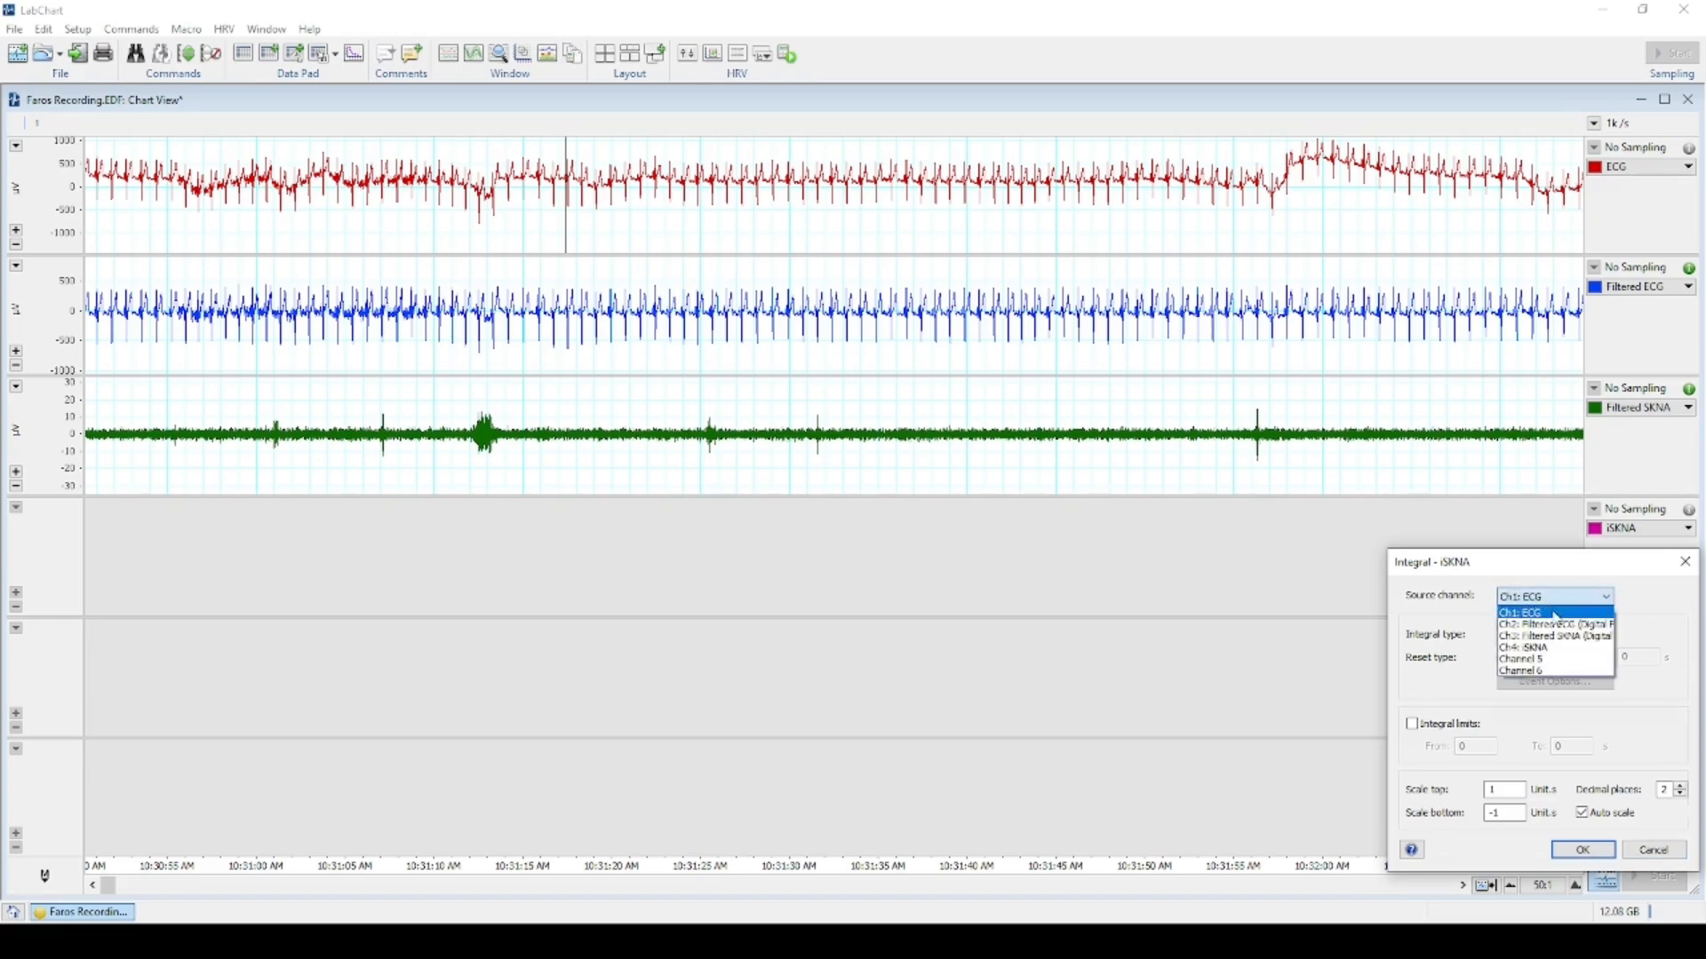
left_click(1569, 638)
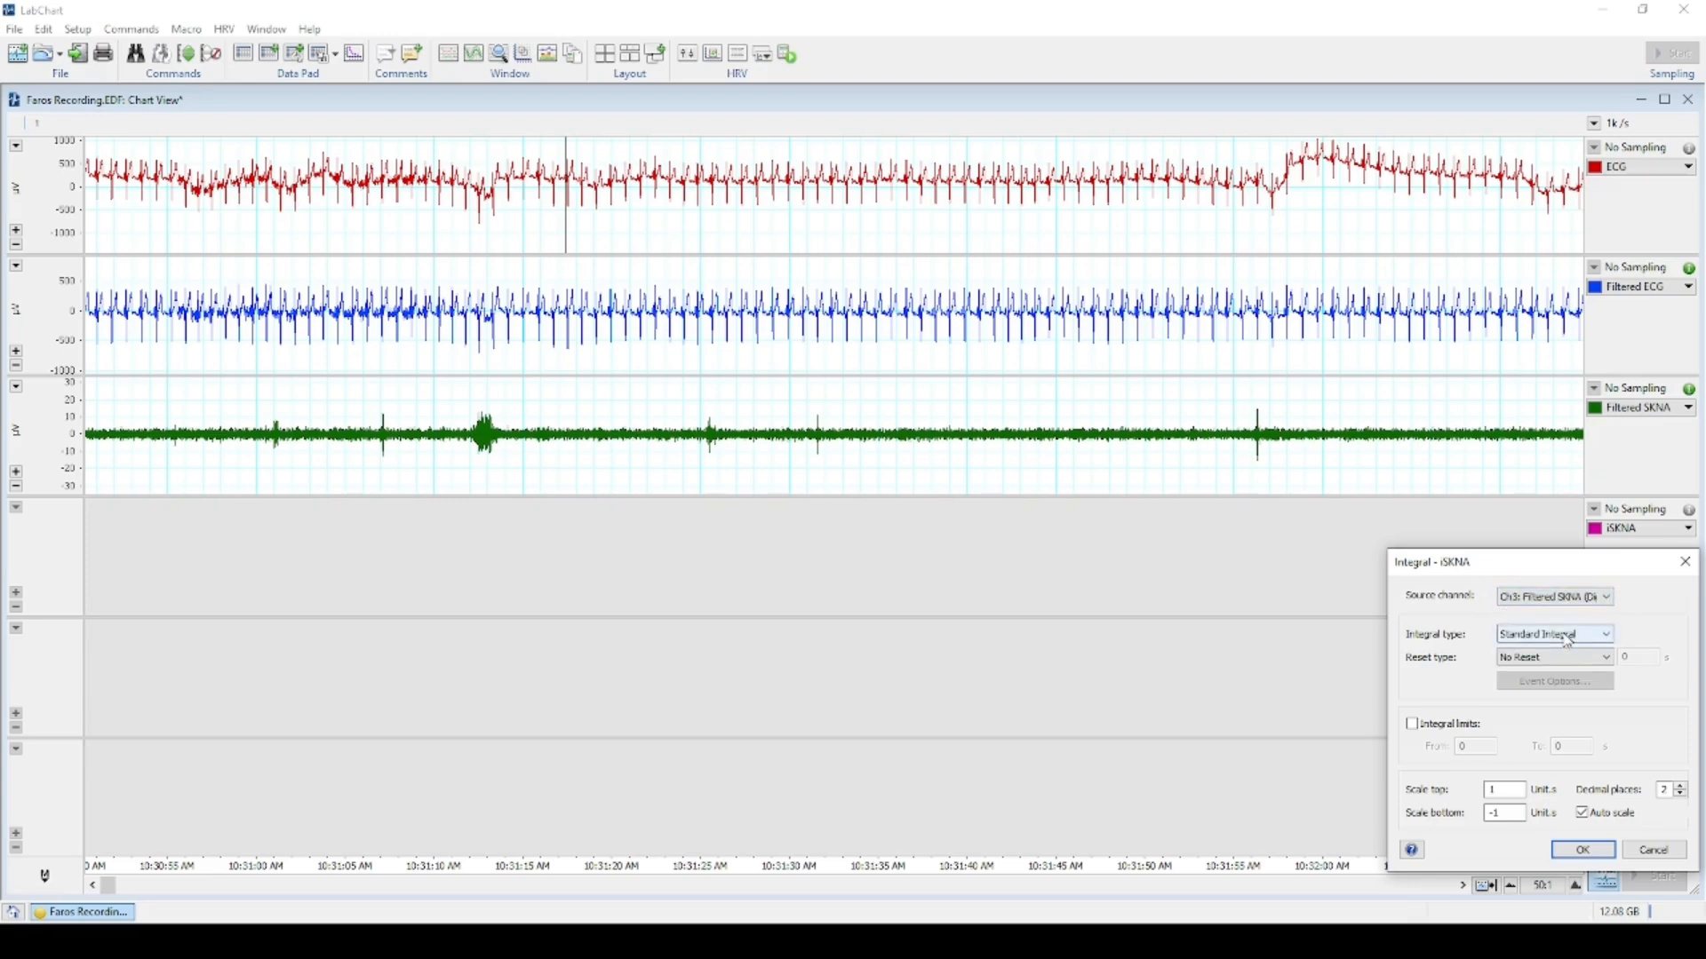
left_click(1565, 636)
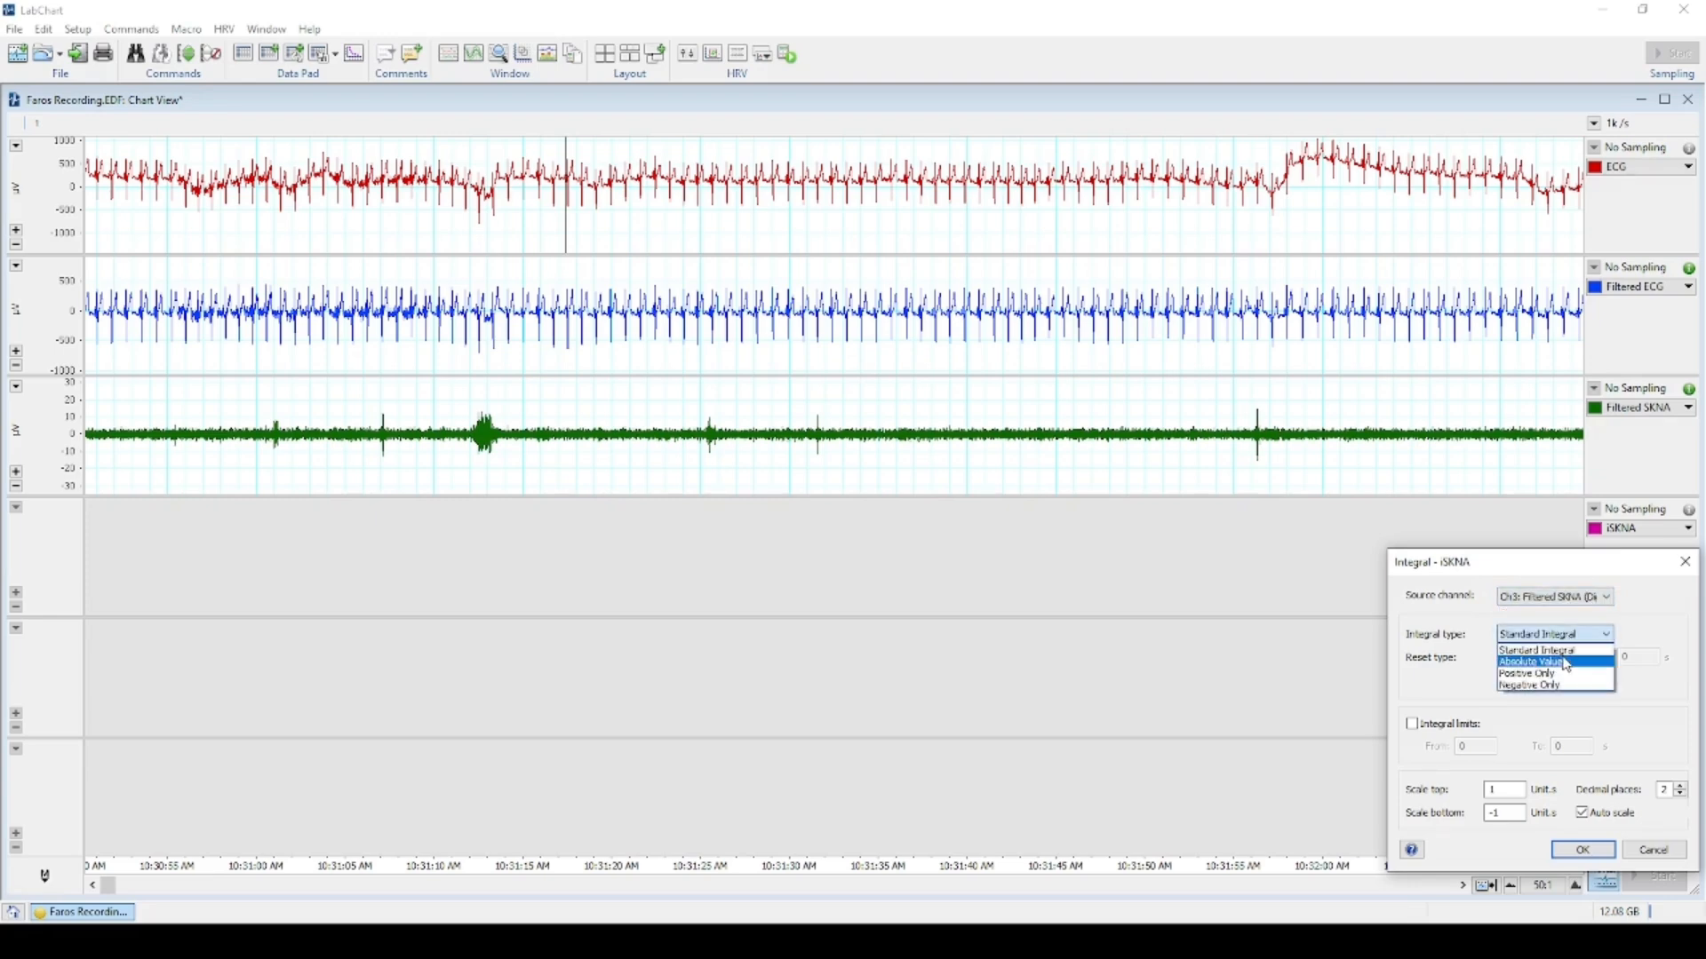
left_click(1566, 663)
left_click(1565, 658)
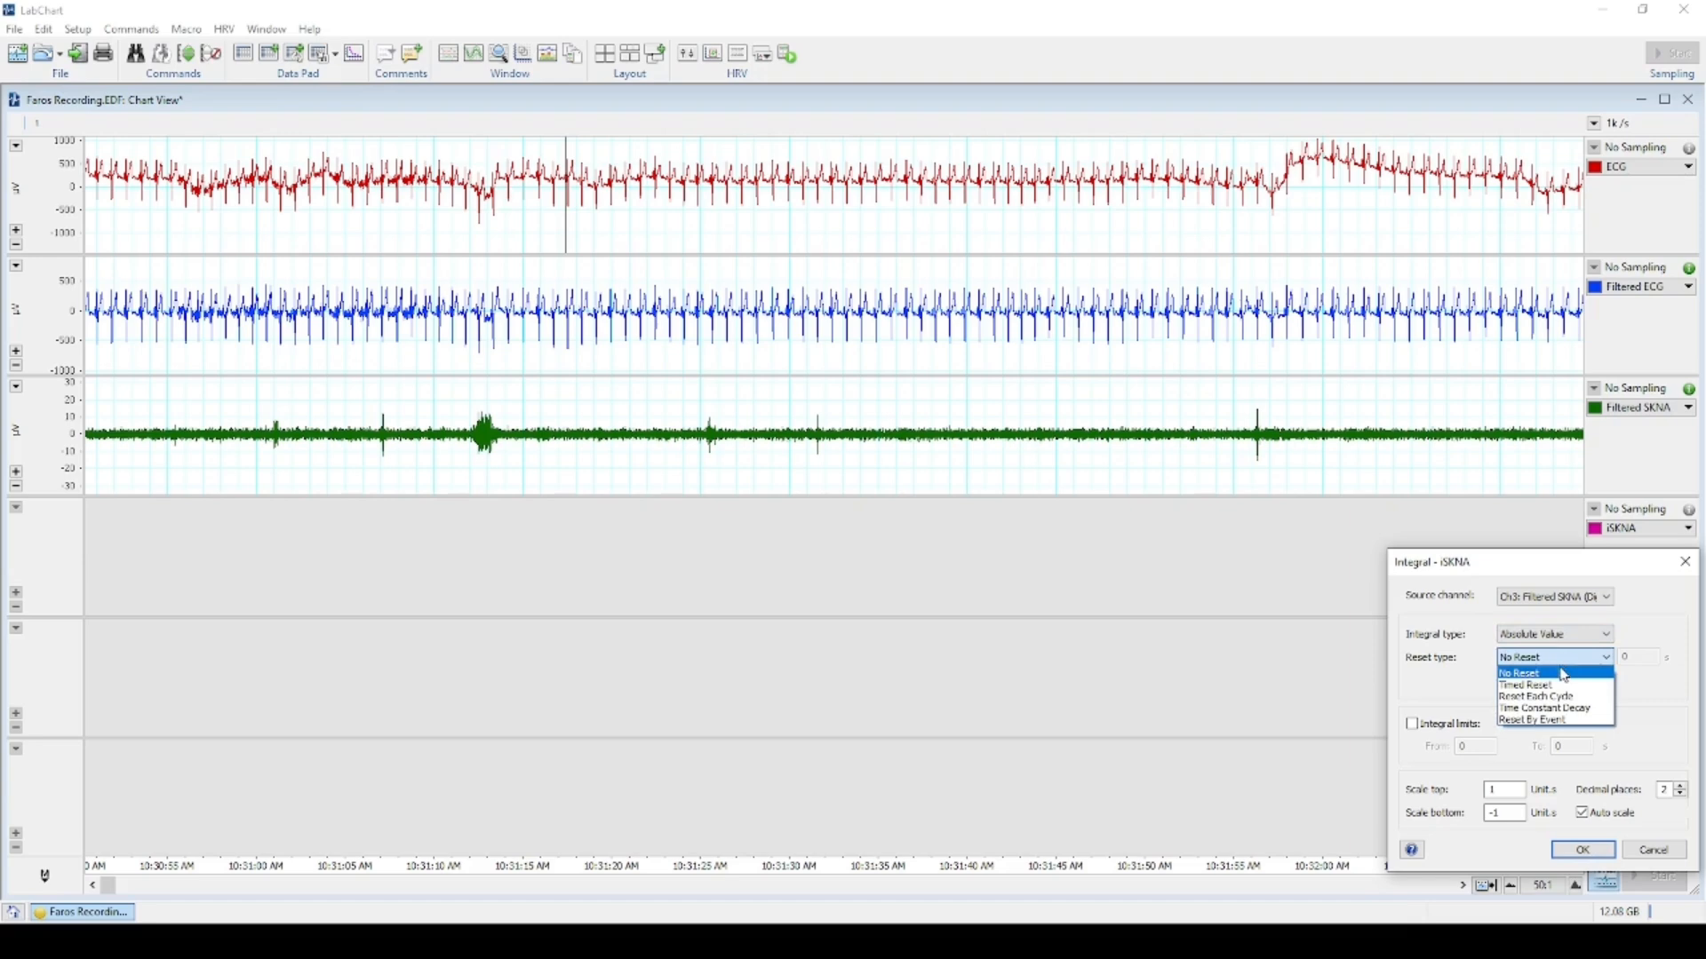
left_click(1566, 709)
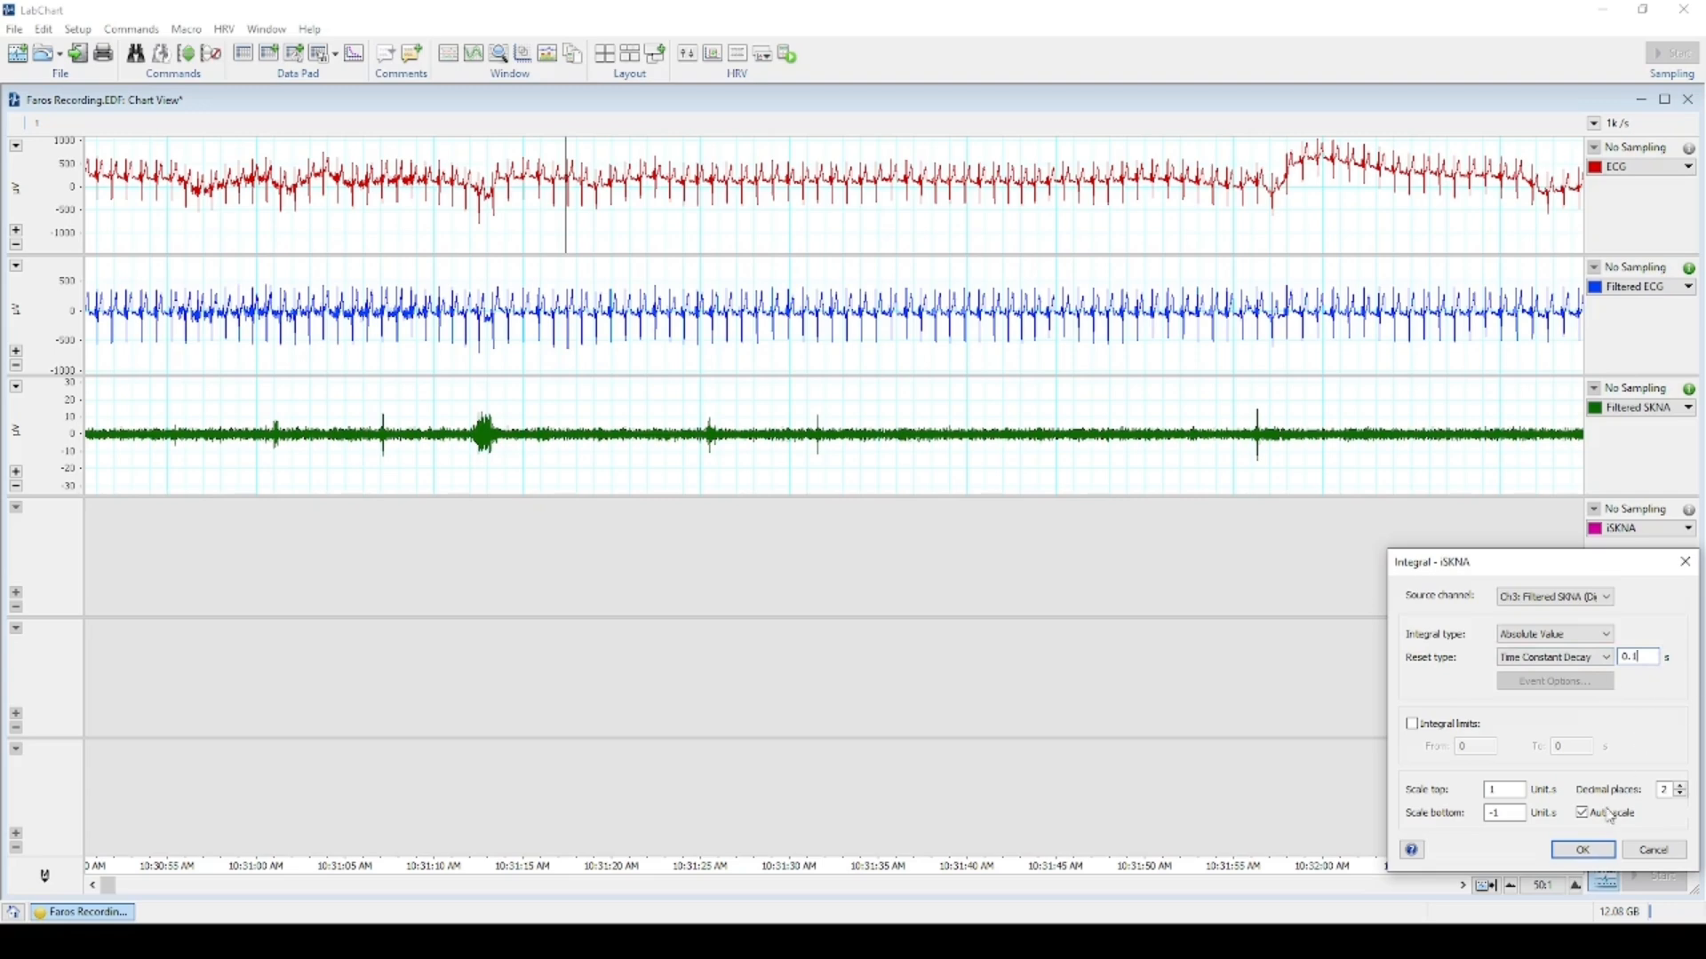
left_click(1584, 851)
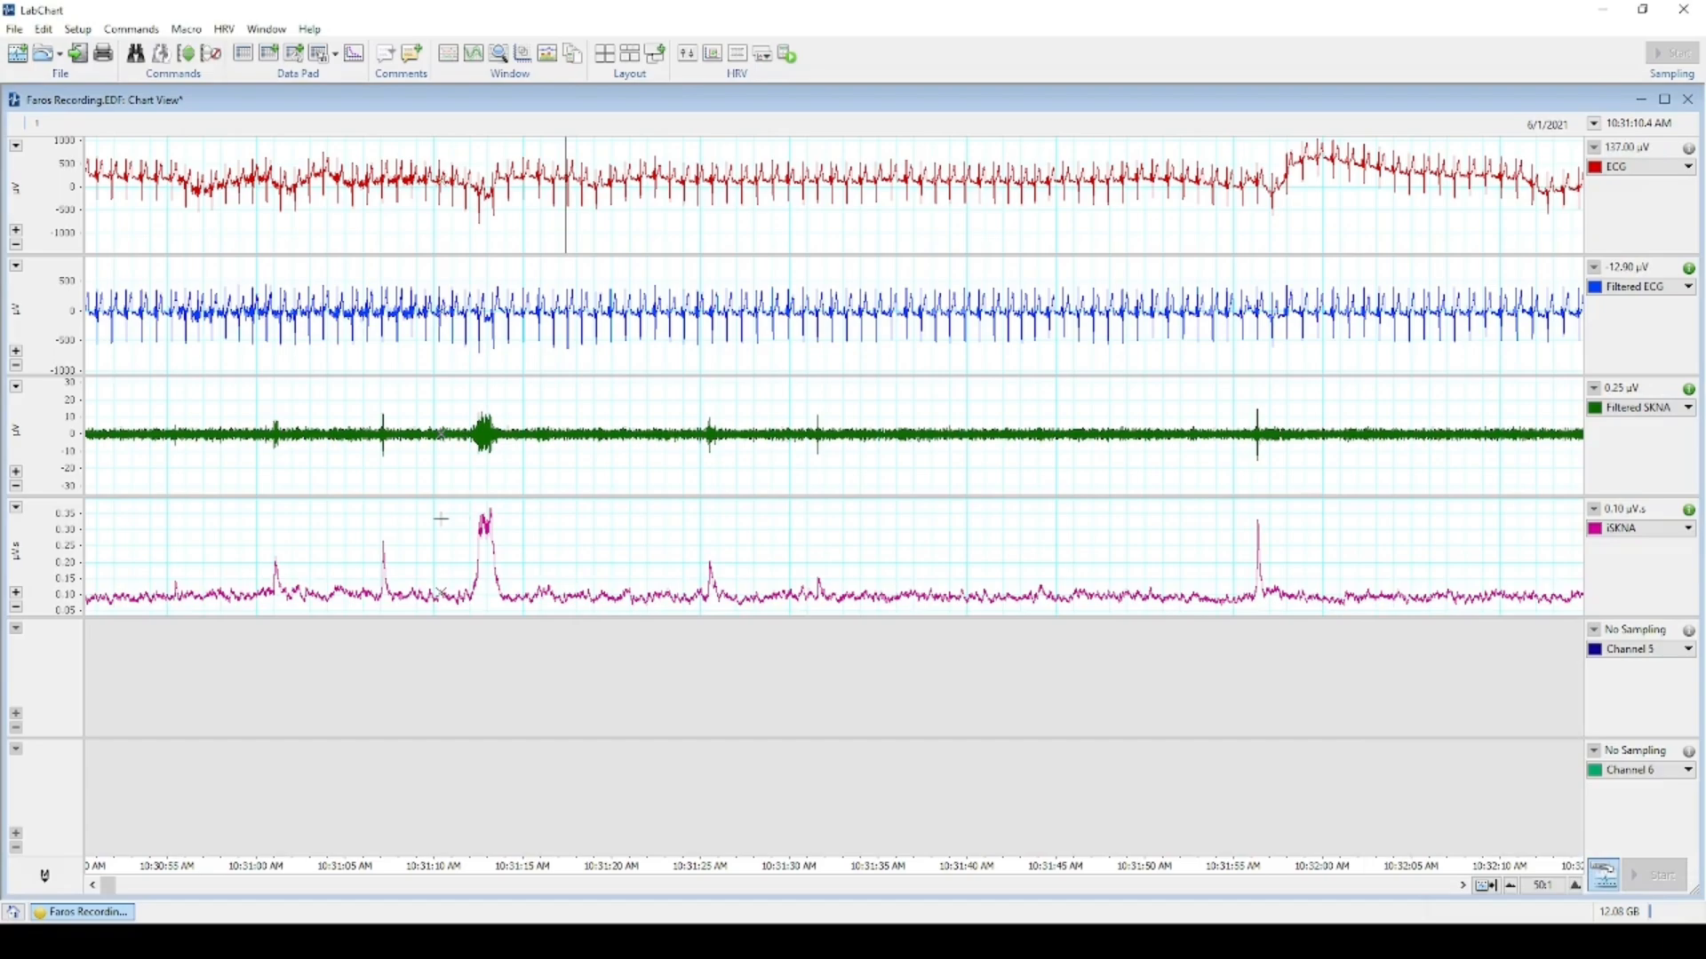
scroll(651, 576, "down", 10)
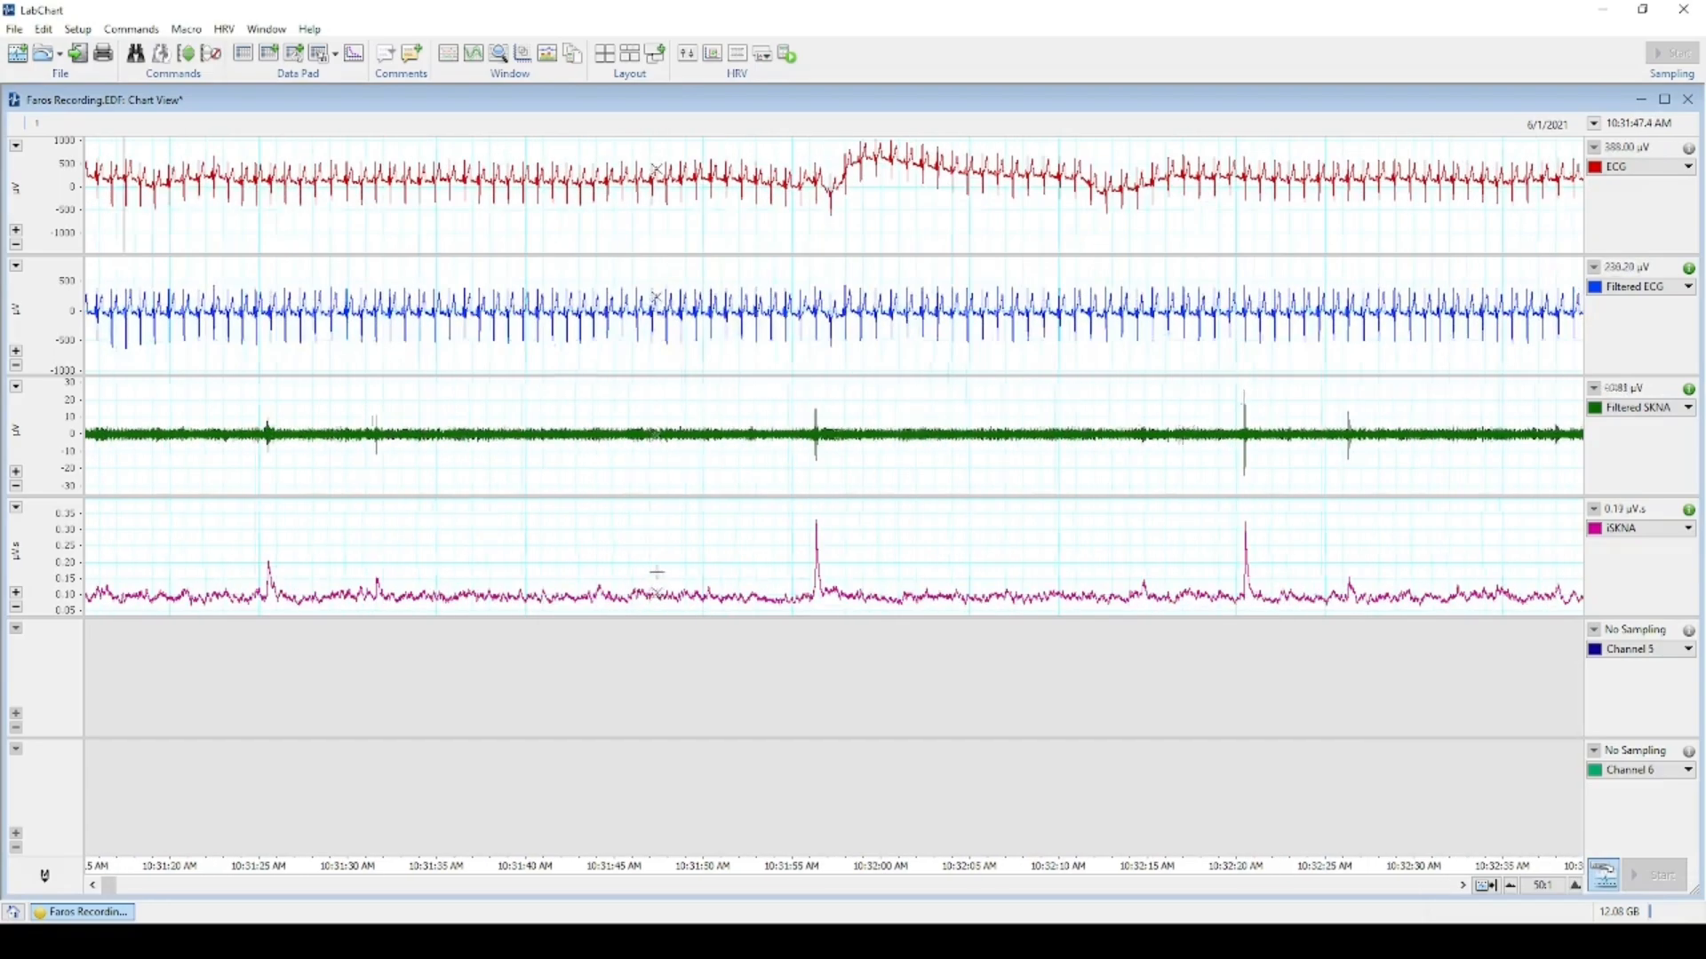
scroll(647, 570, "up", 9)
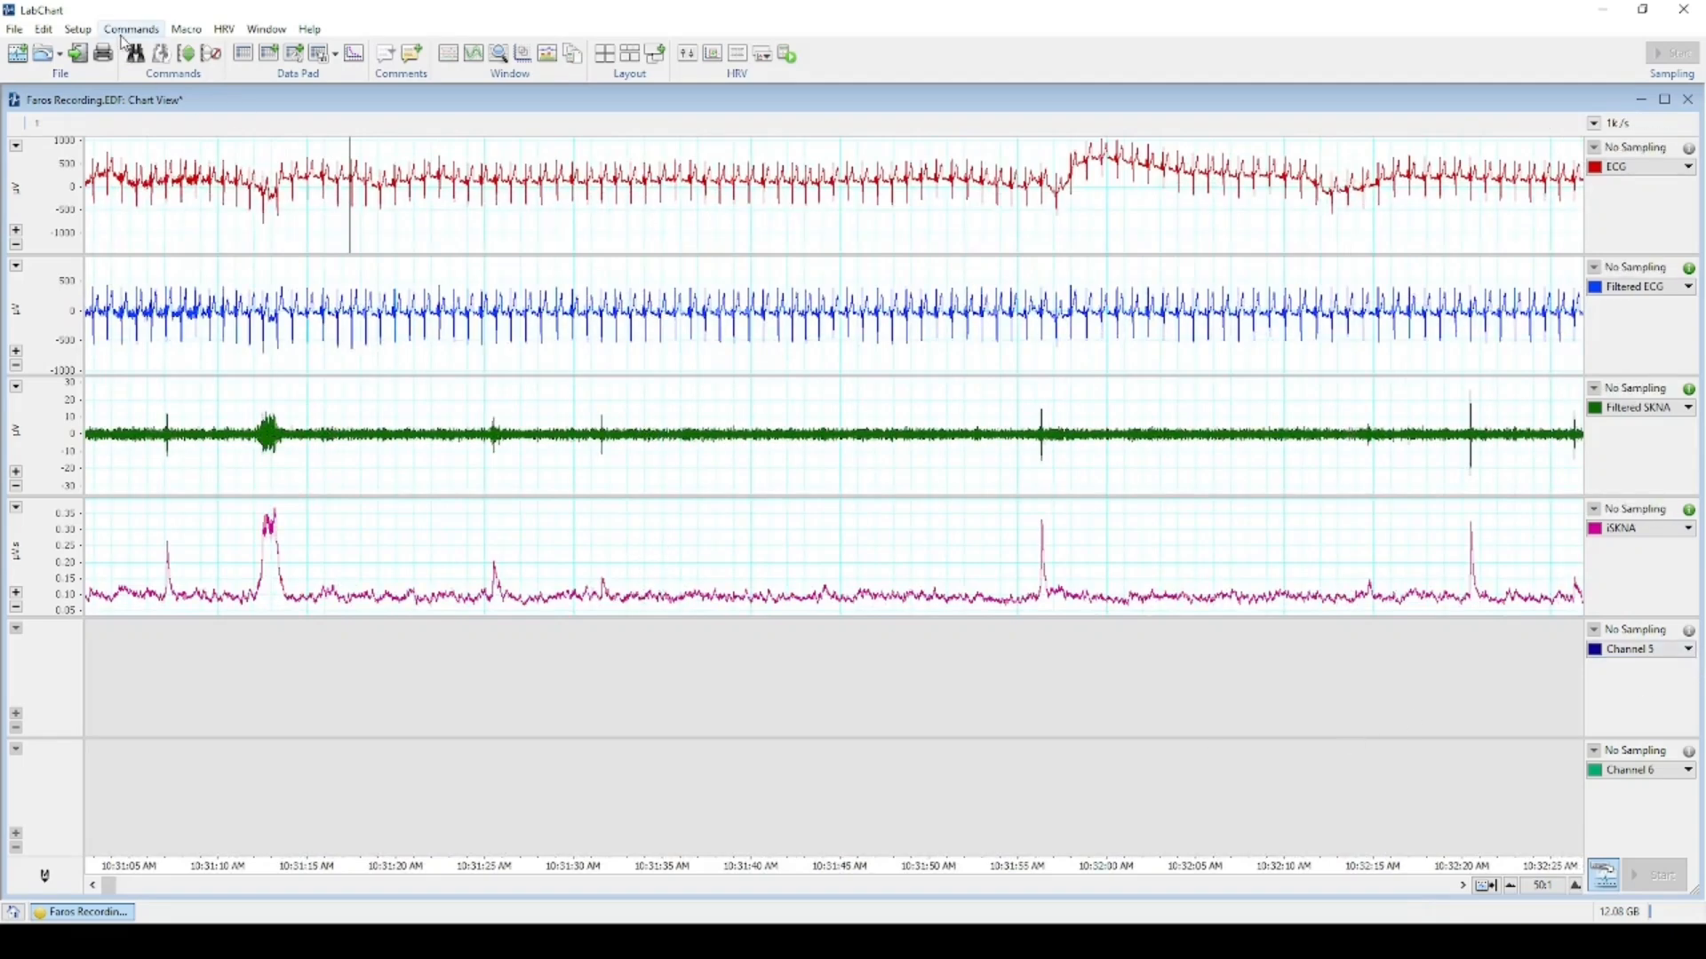
Retitle channel 5 as 'aSKNA' in Channel Settings.
left_click(86, 34)
left_click(125, 43)
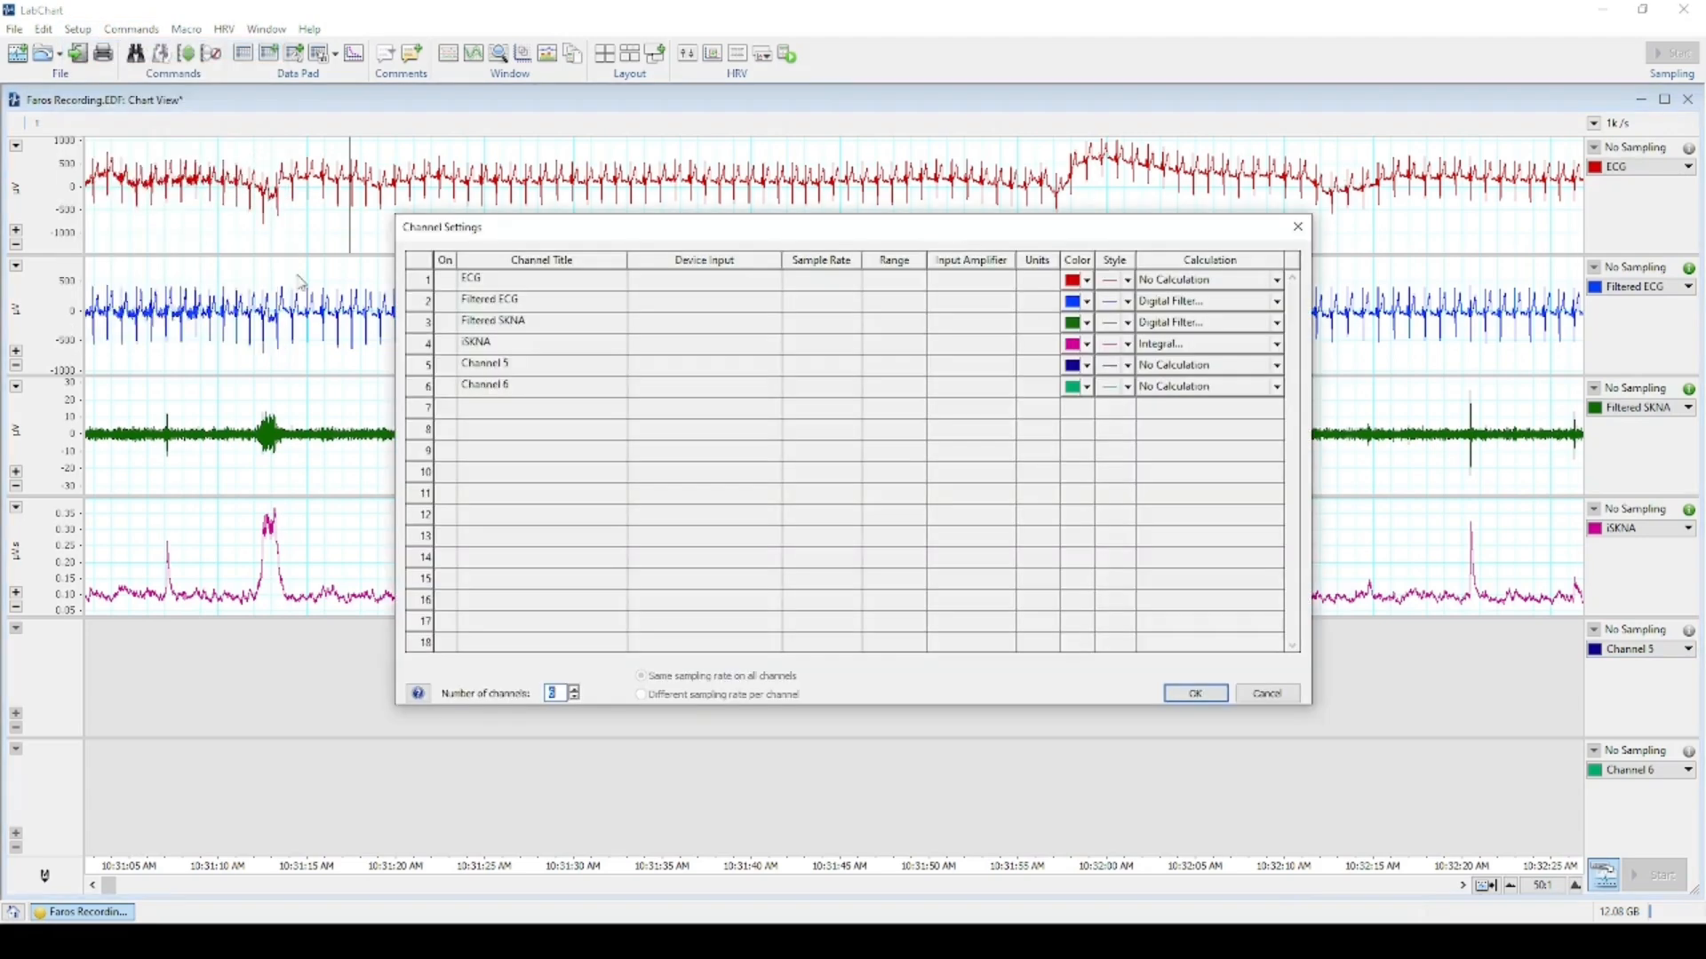
left_click(513, 365)
left_click_drag(534, 367, 430, 366)
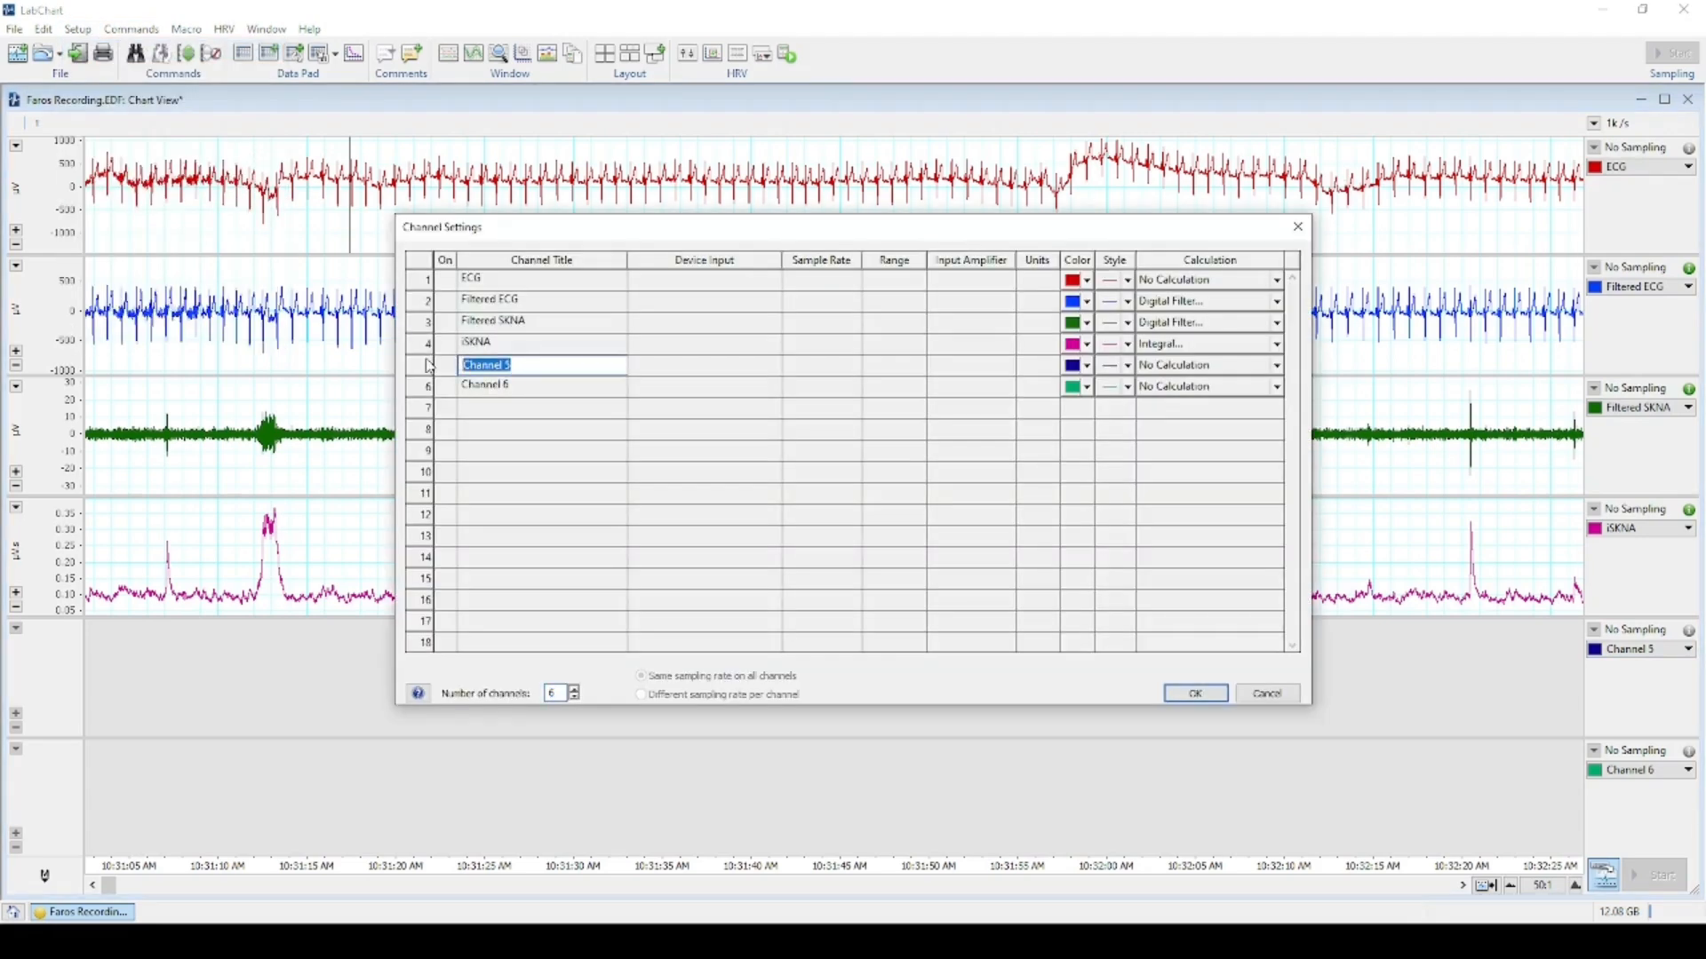
type("aSKNA")
left_click(1196, 693)
left_click(1688, 650)
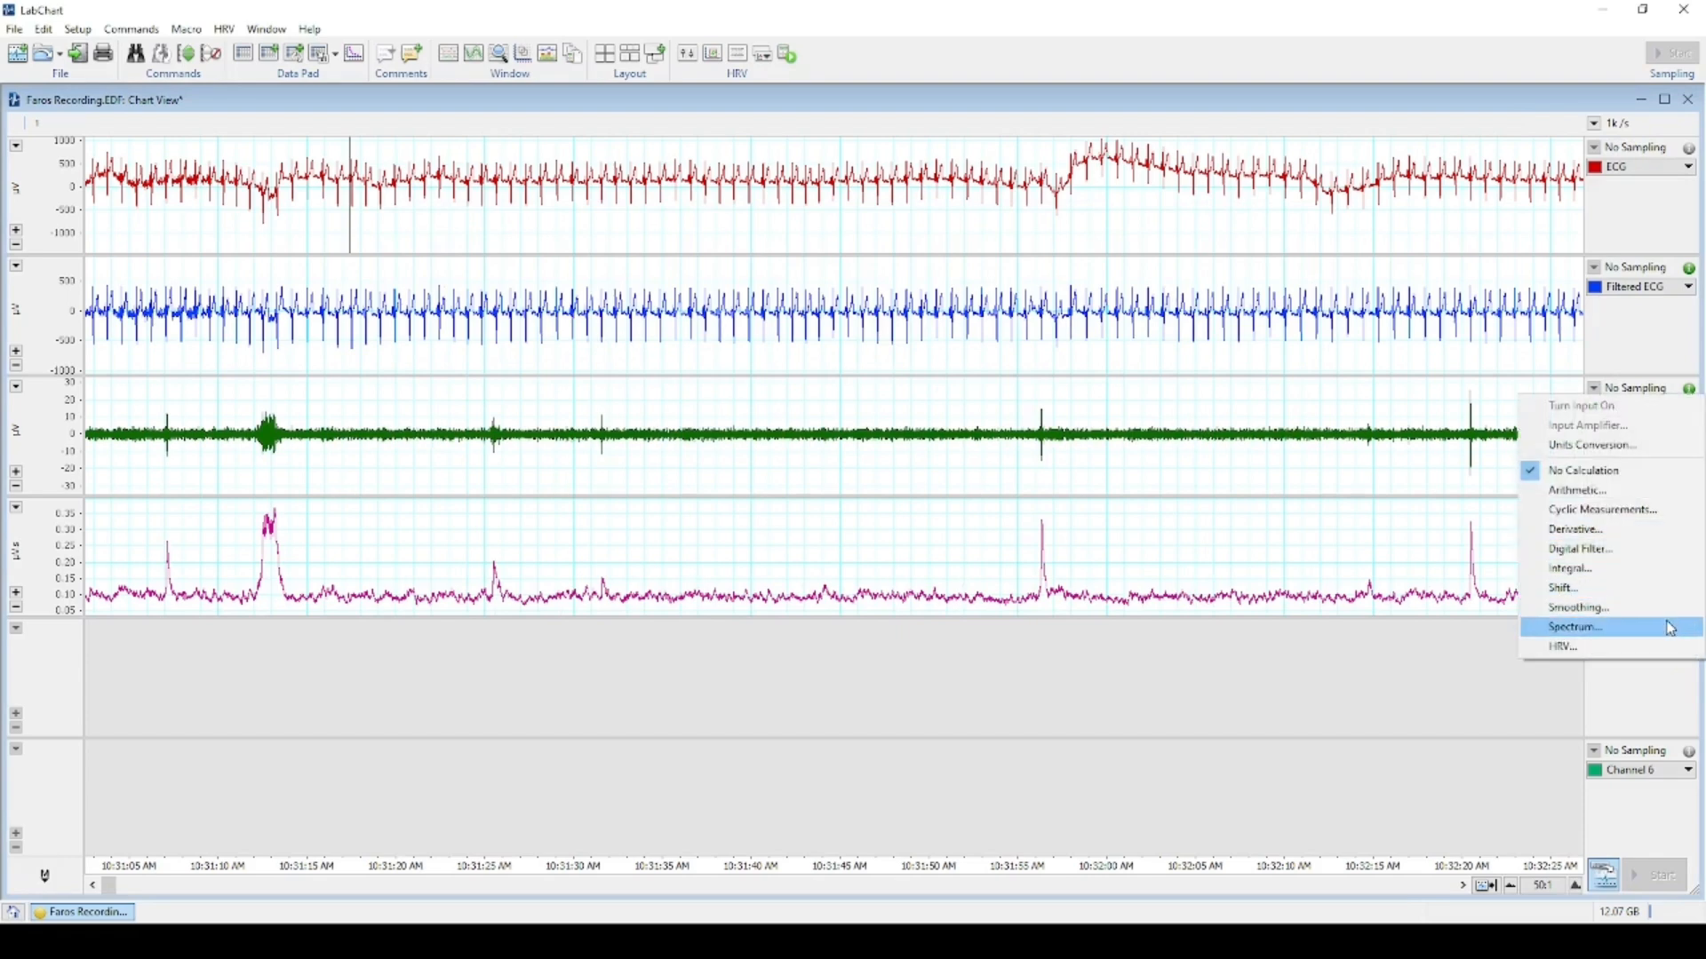
Give aSKNA the arithmetic formula SmoothSec(Abs(Ch3), 5).
left_click(1645, 498)
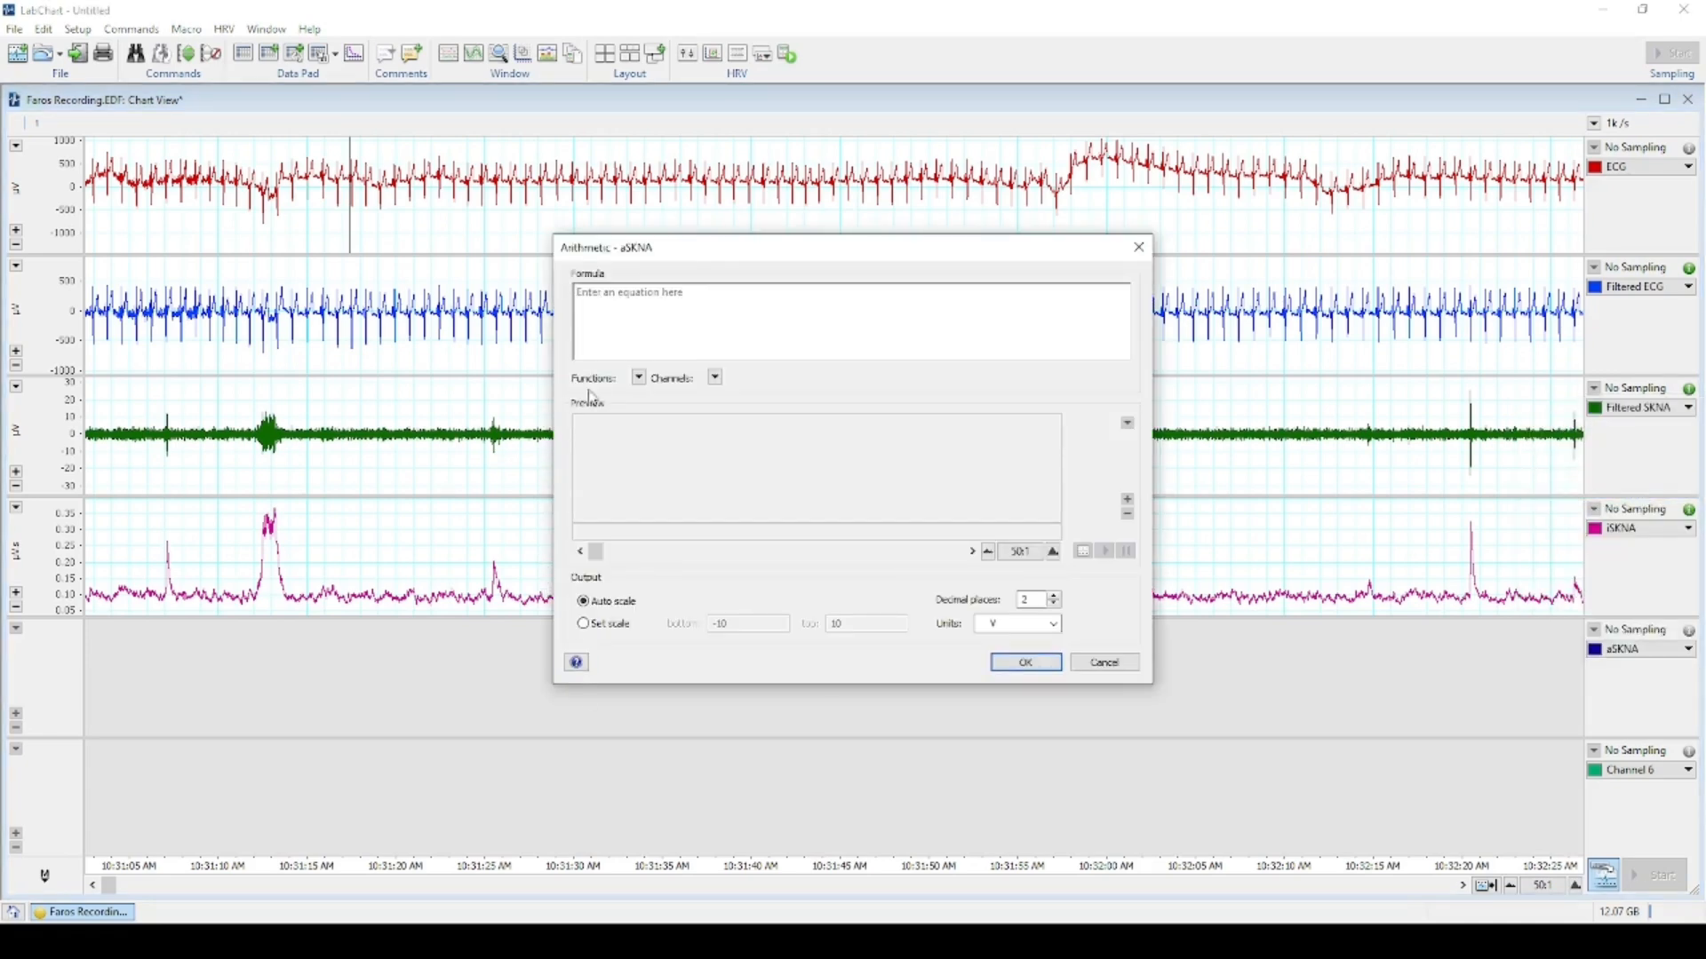
left_click(639, 379)
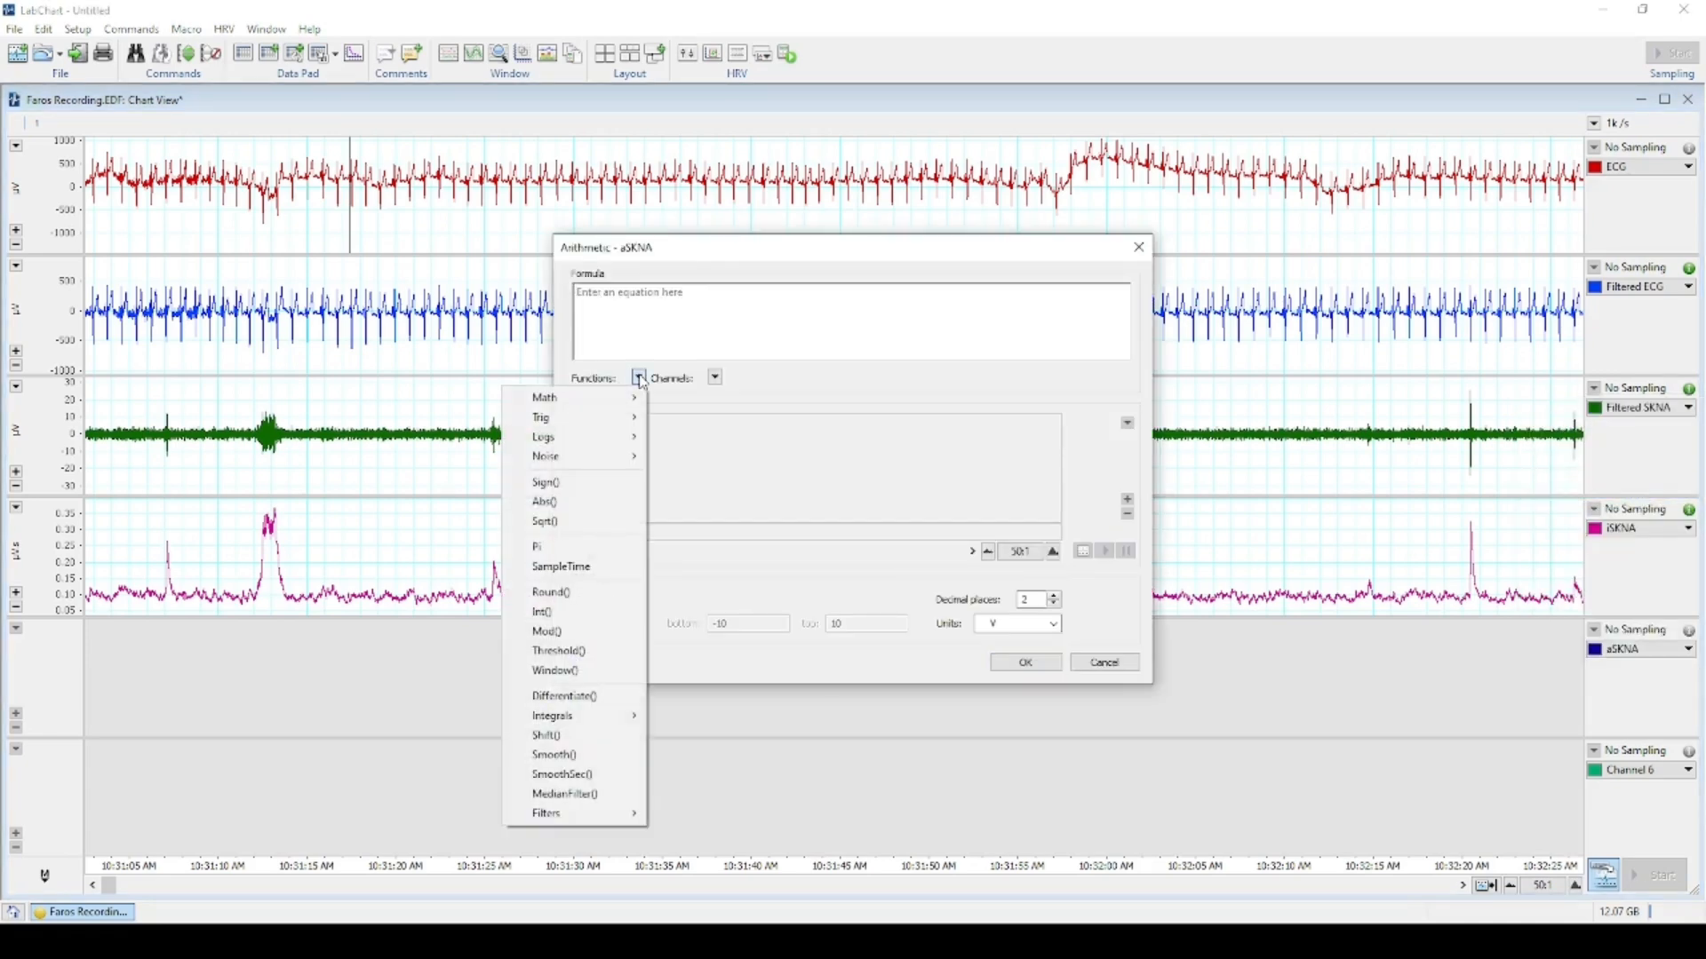
left_click(587, 775)
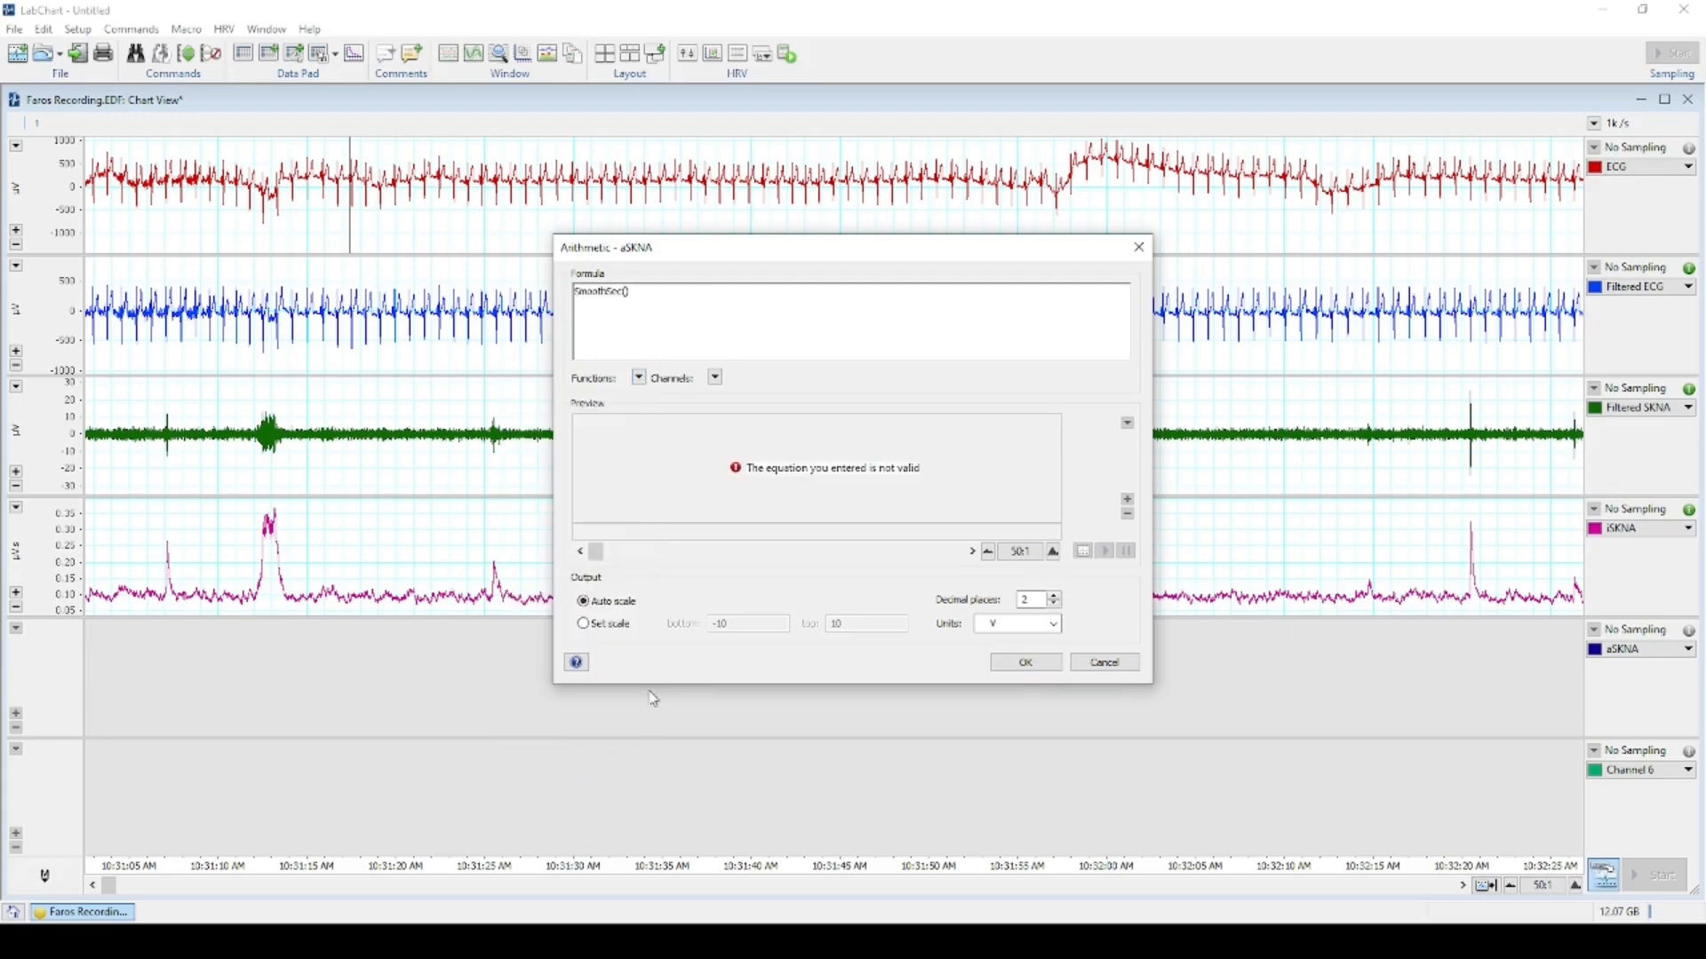
left_click(639, 378)
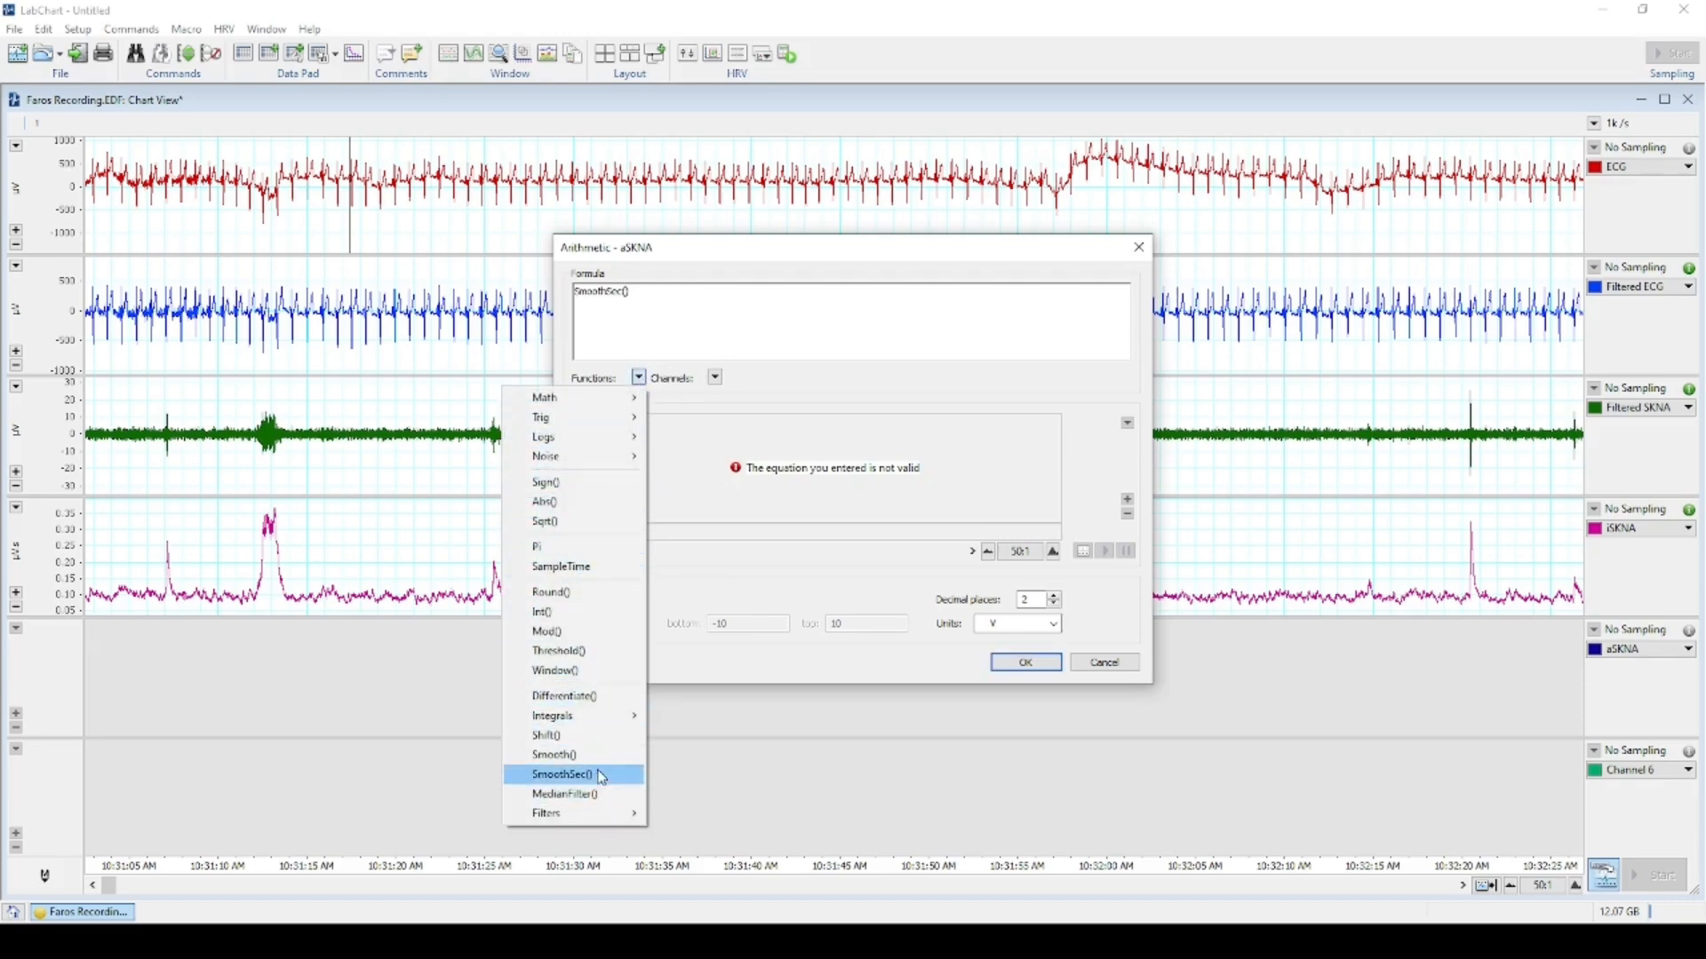
left_click(544, 503)
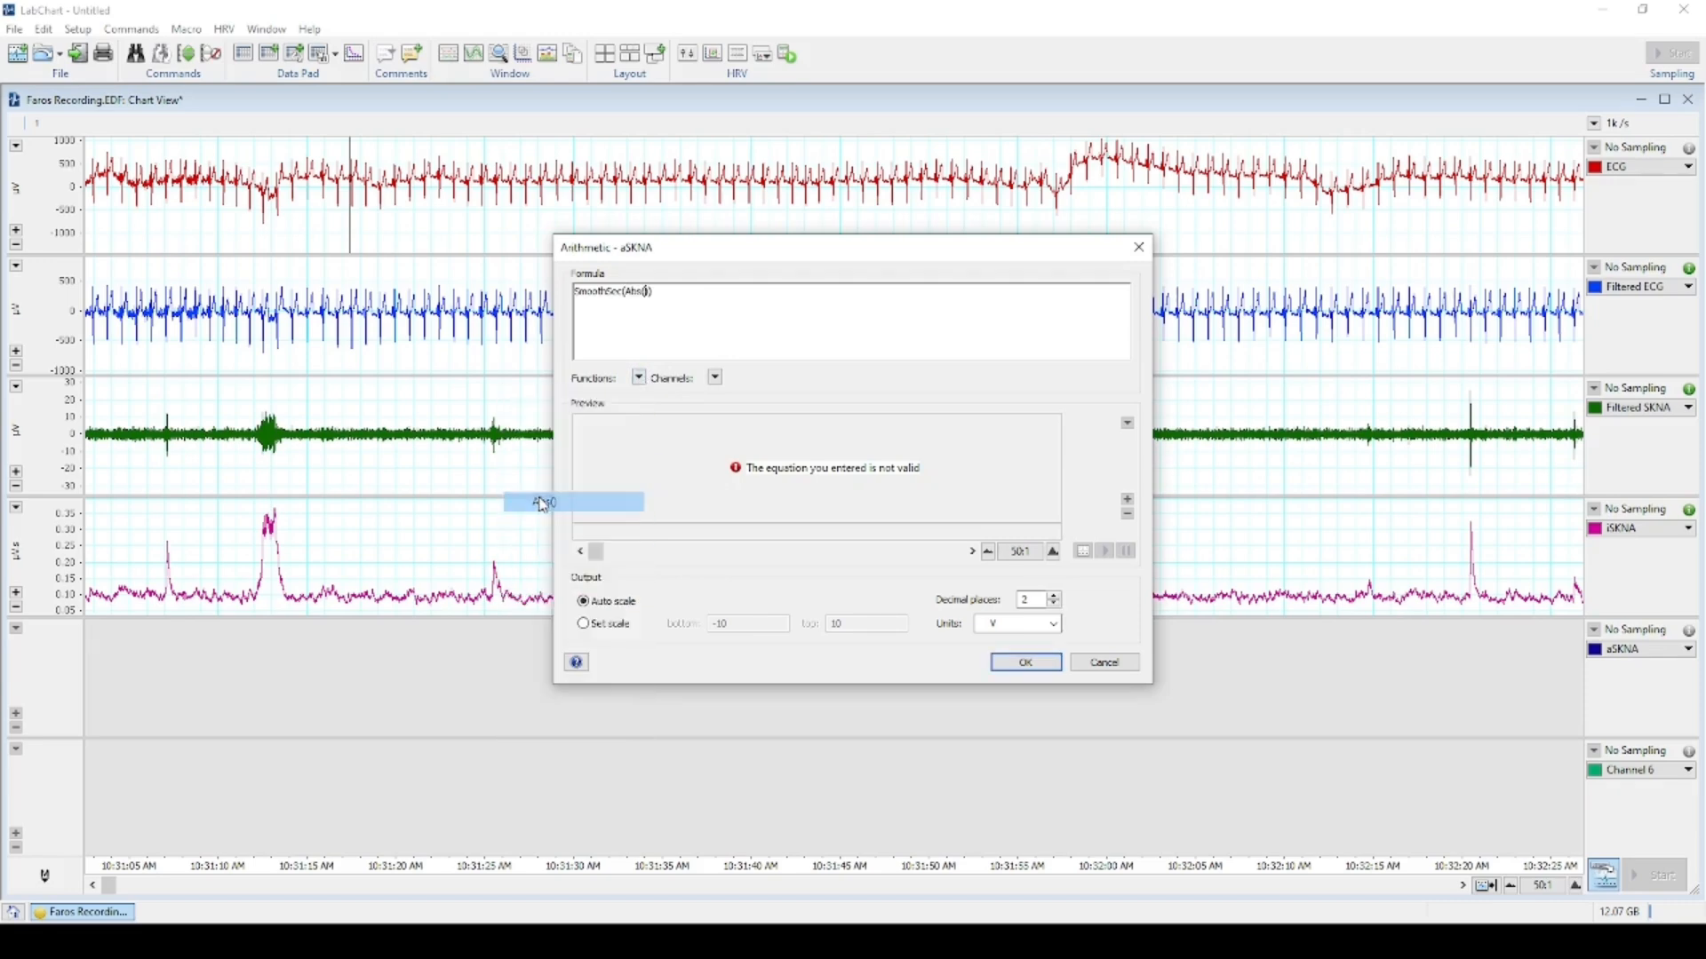
left_click(719, 380)
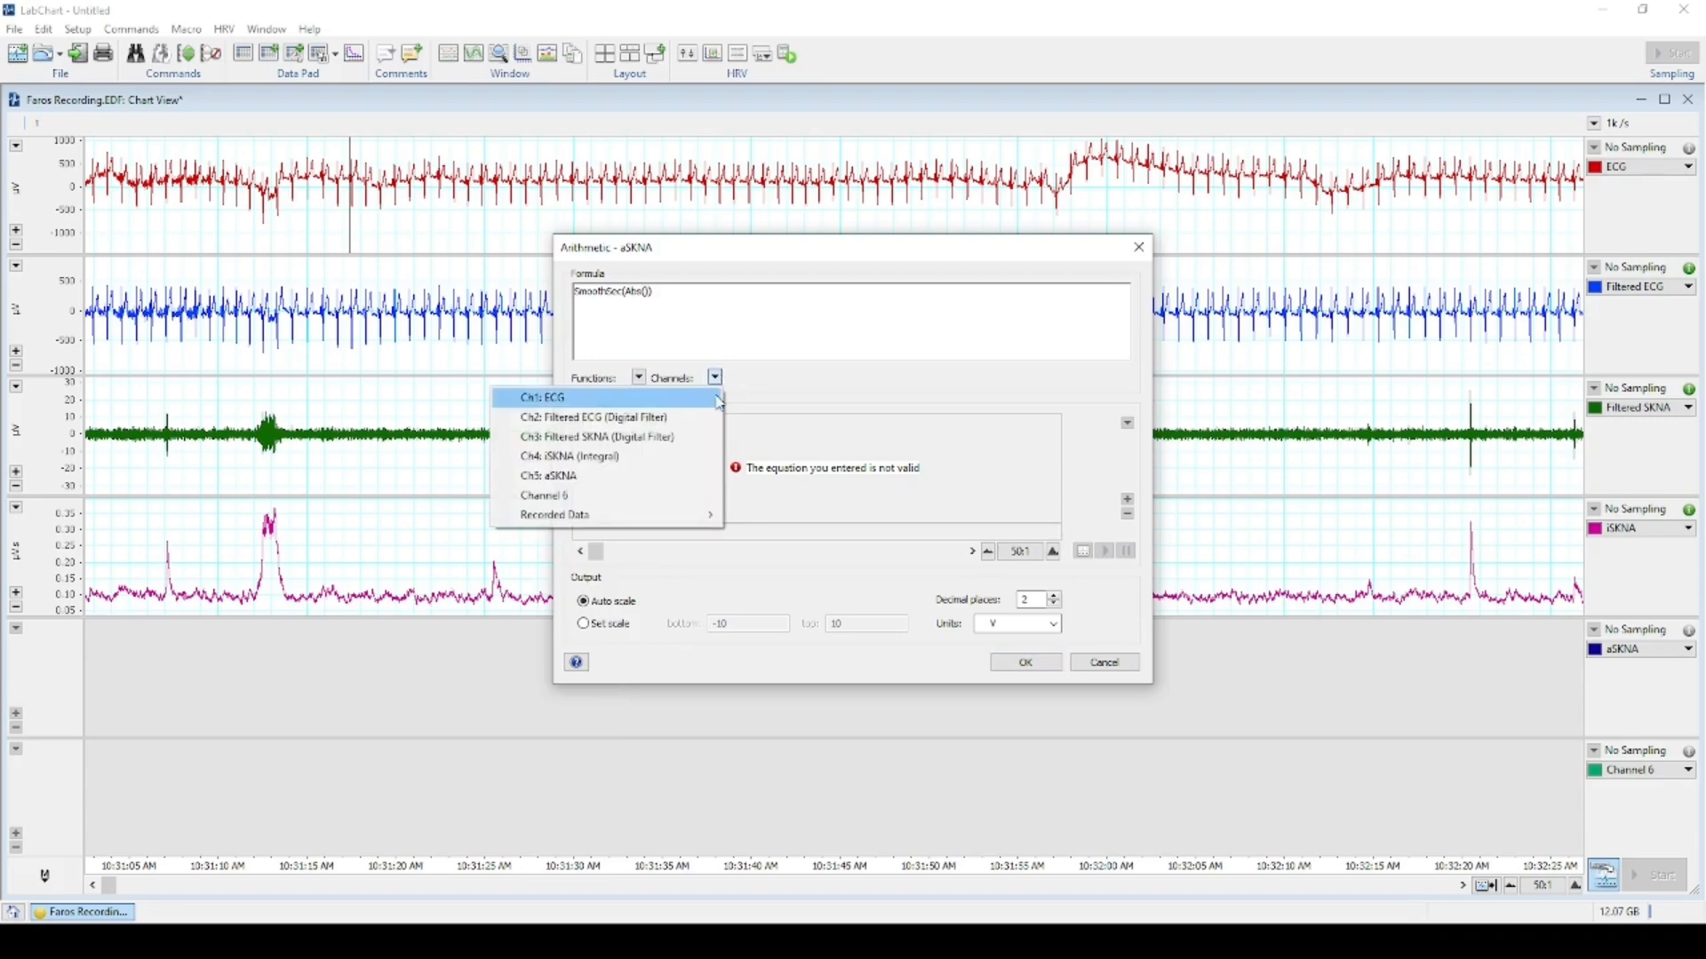
left_click(650, 441)
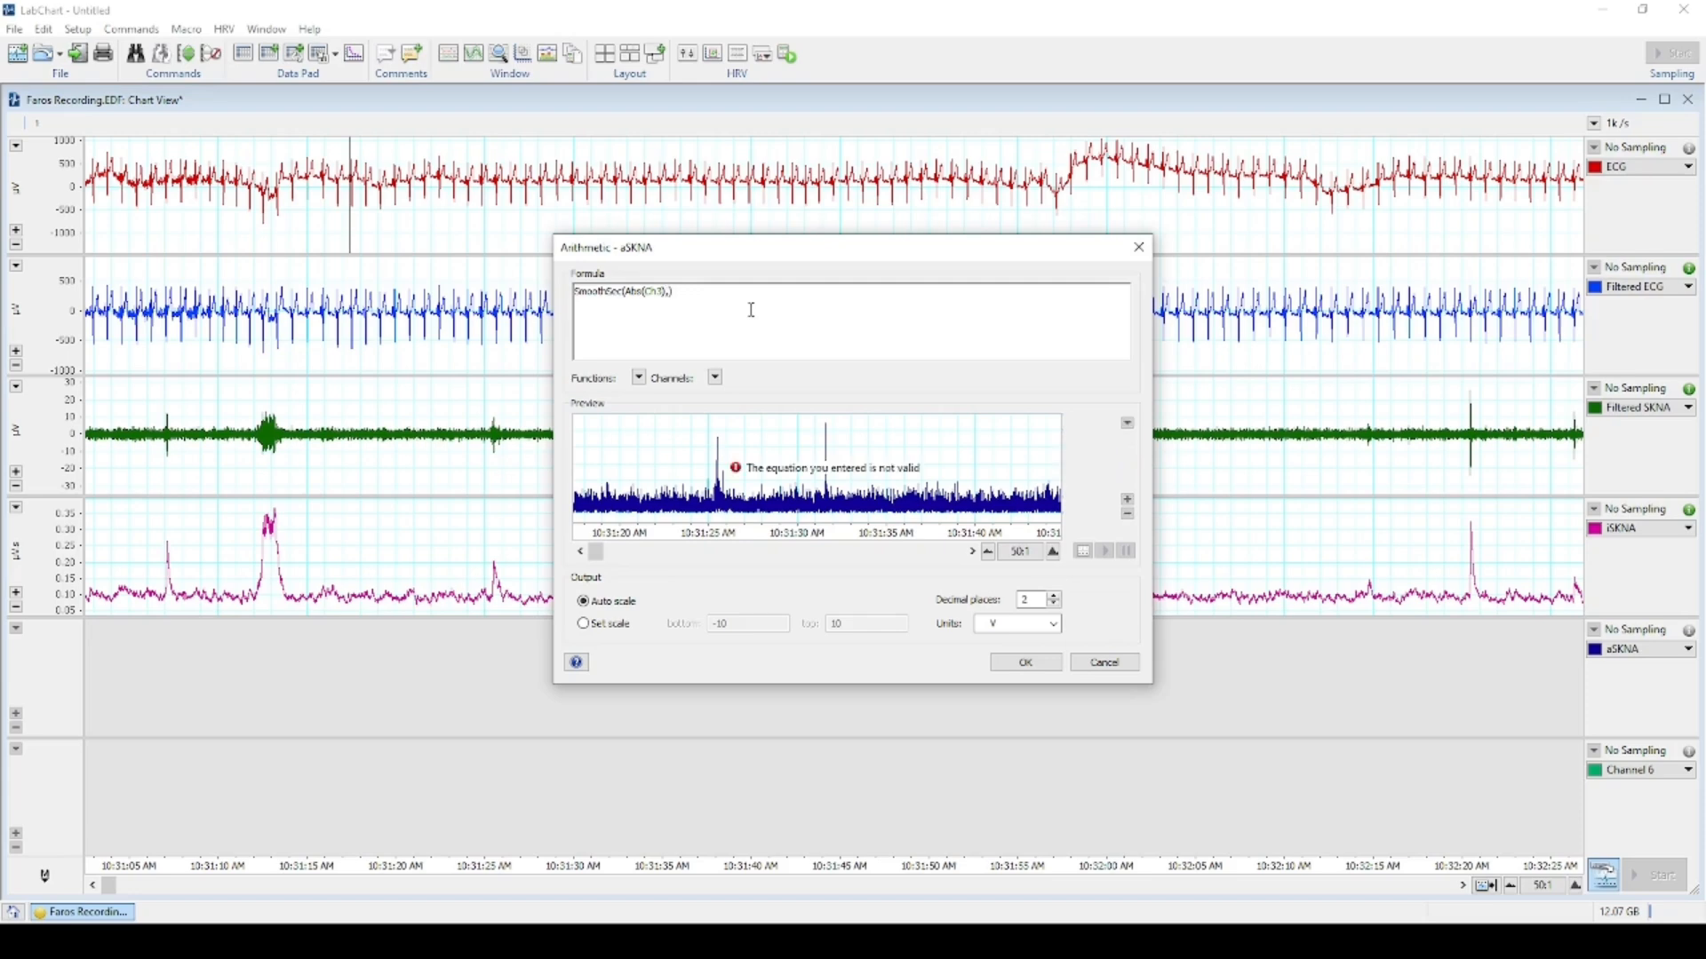
type("5)")
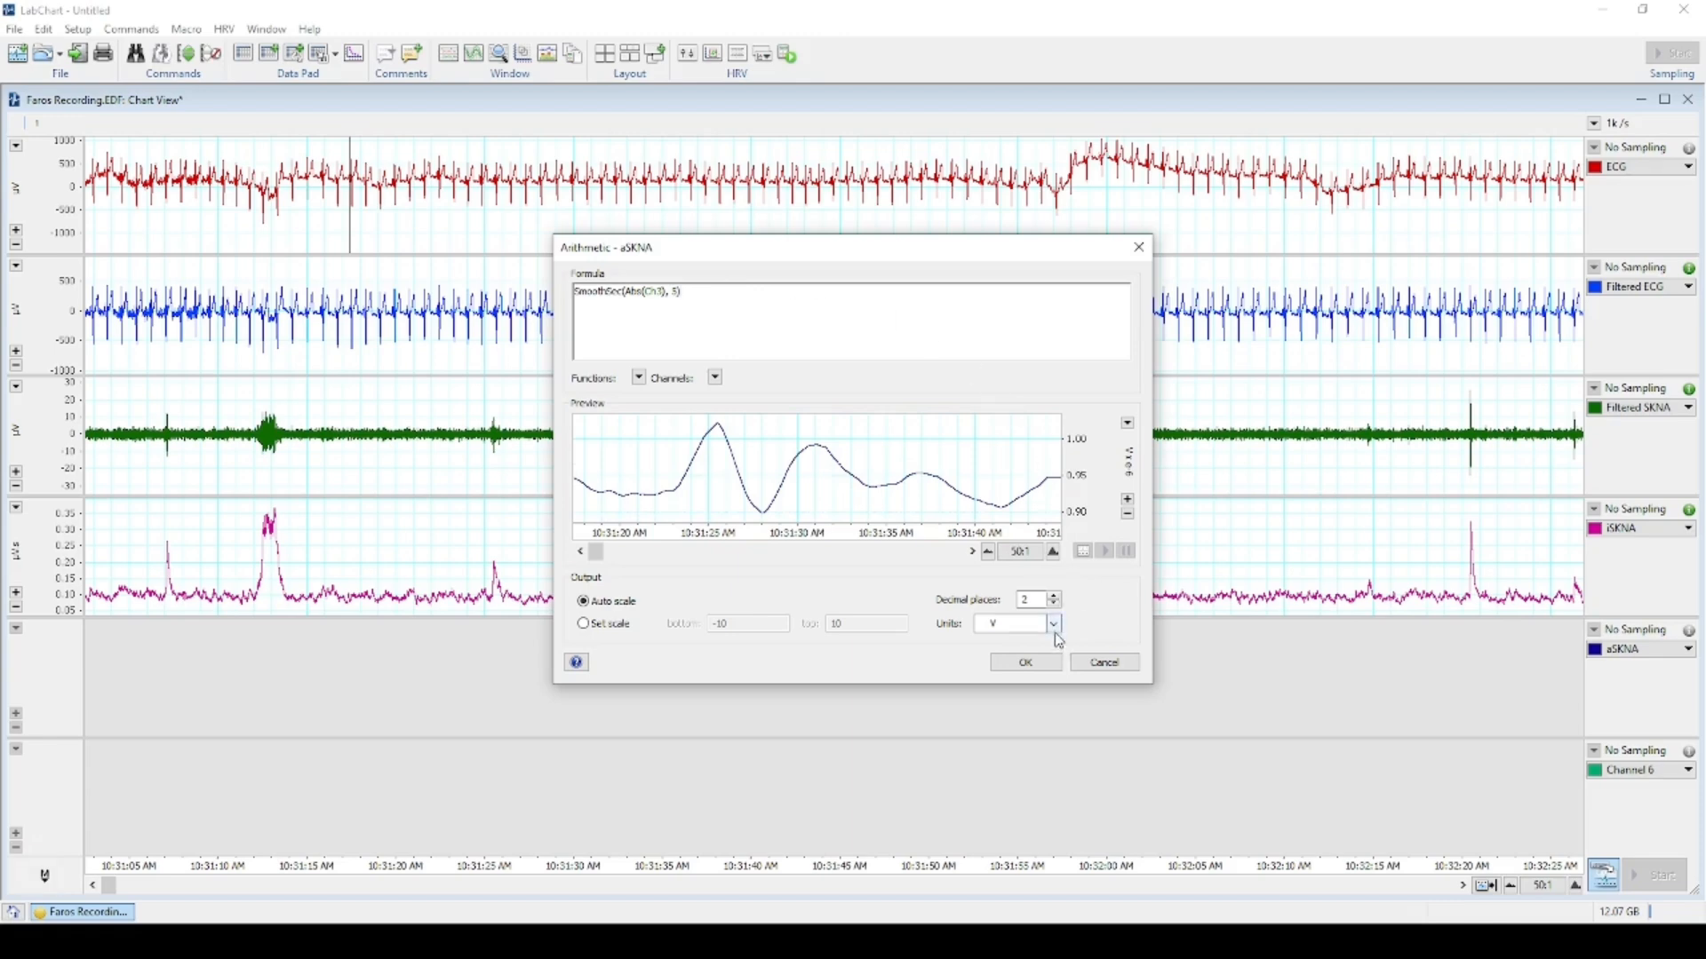
left_click(1026, 662)
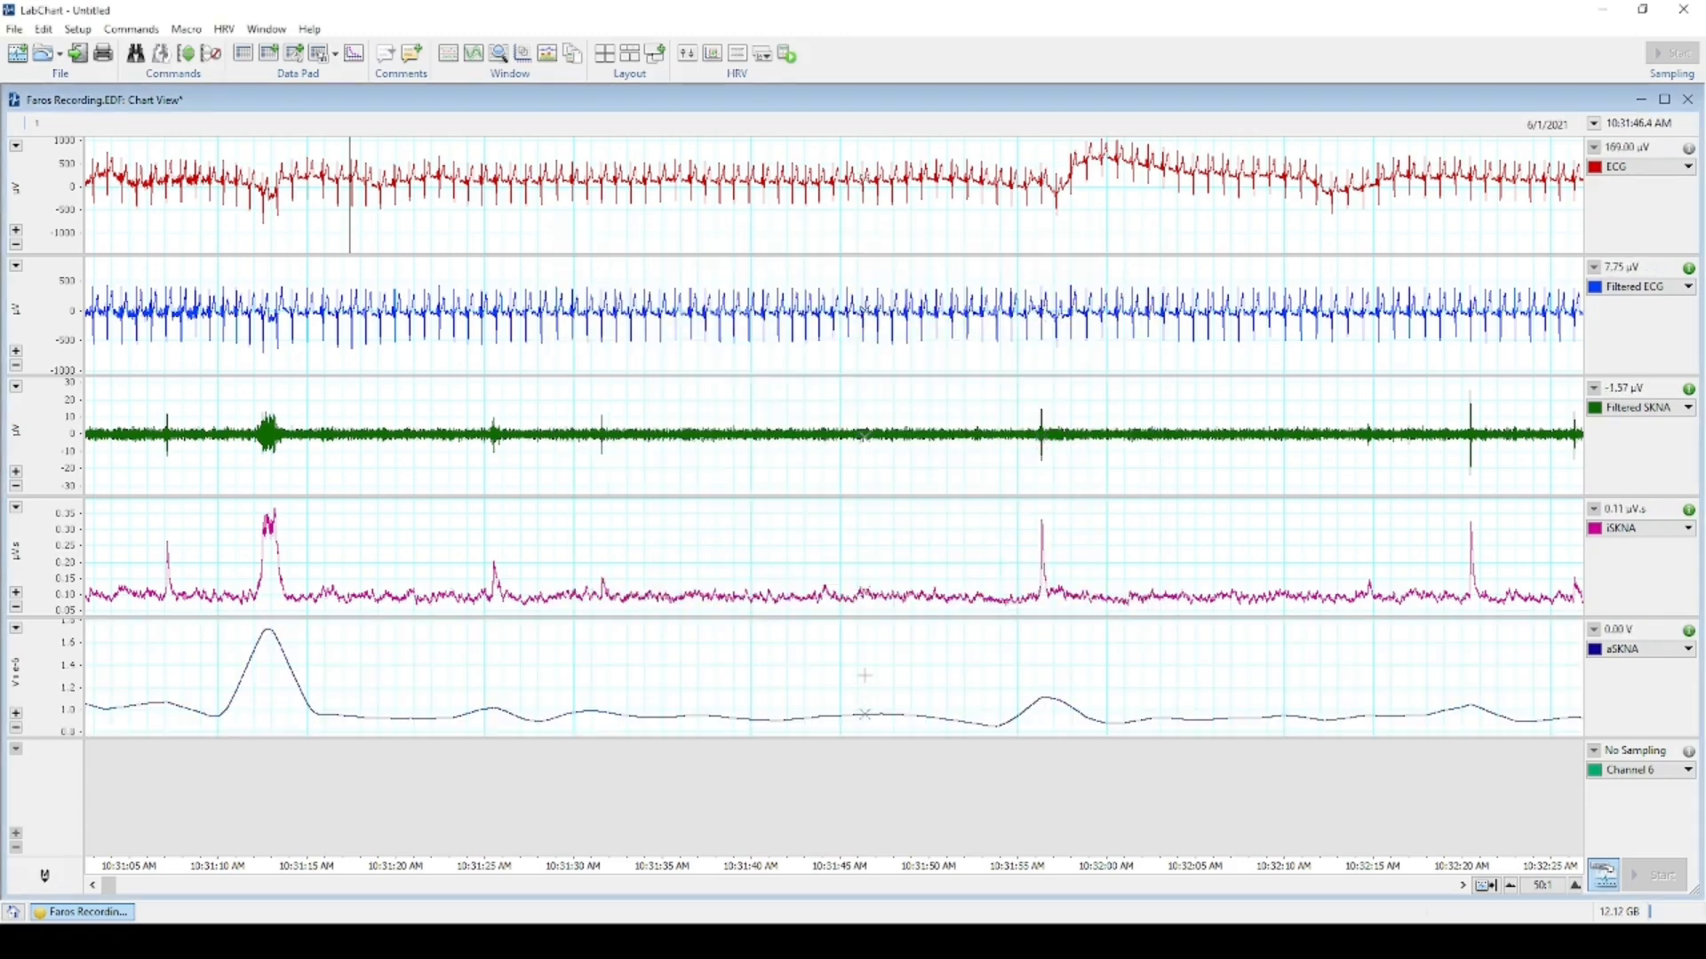
Retitle channel 6 as 'HR' in Channel Settings.
scroll(859, 677, "down", 2)
scroll(846, 683, "up", 8)
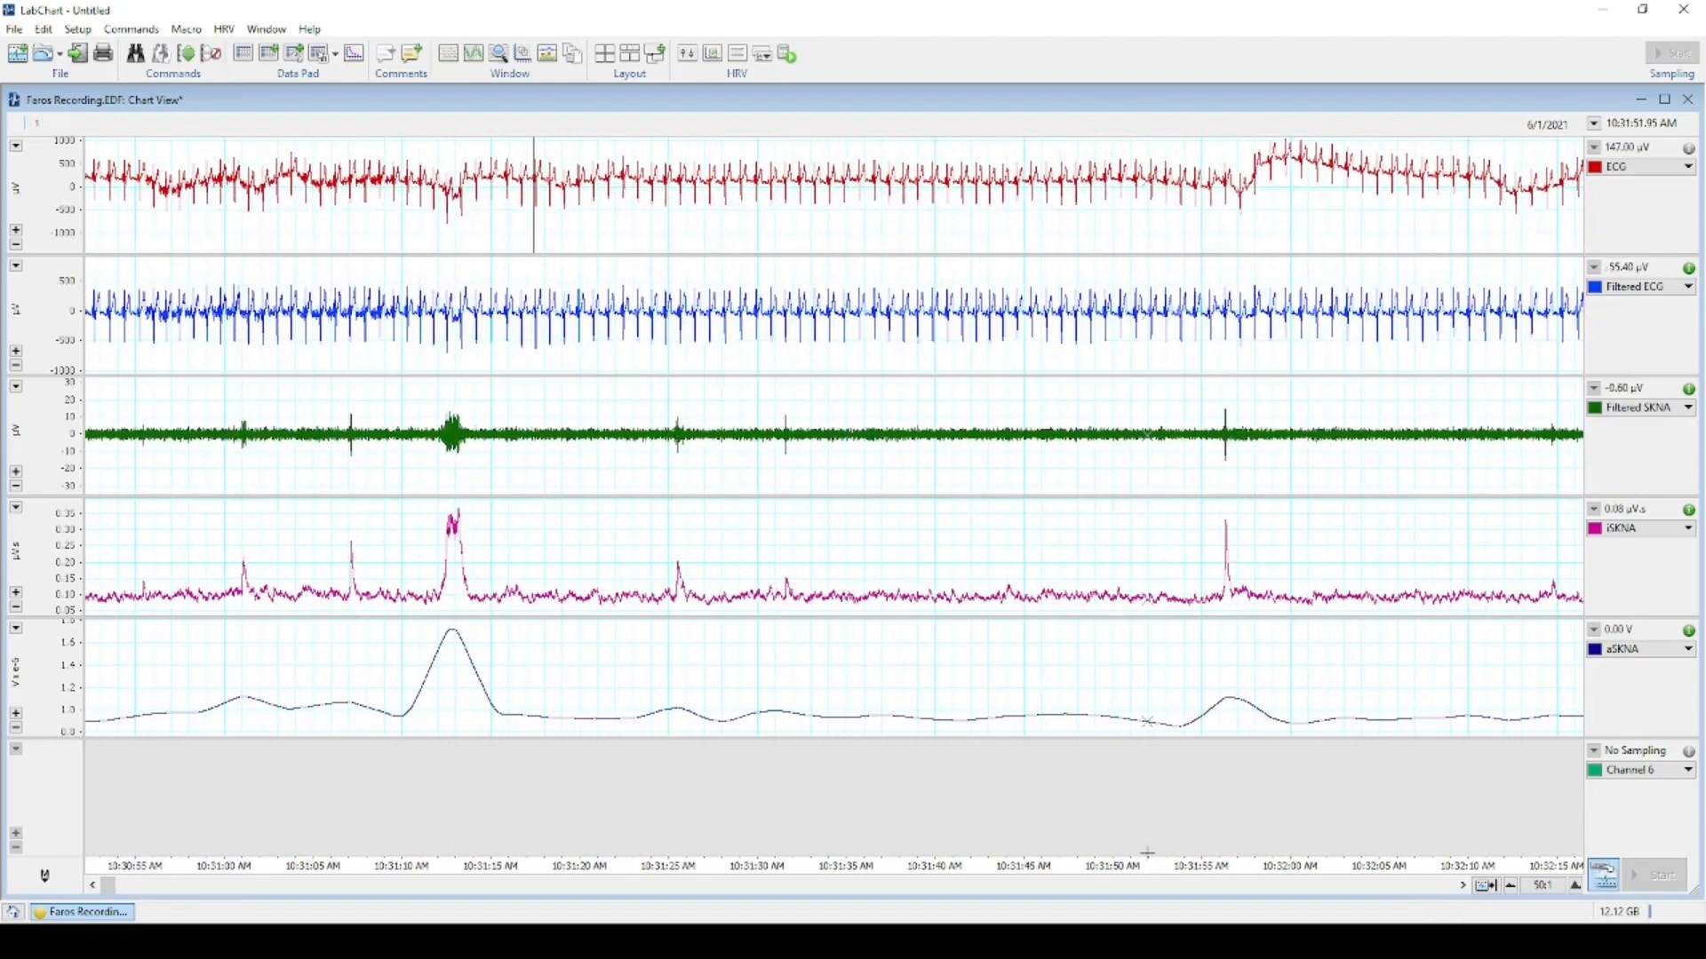
left_click(80, 30)
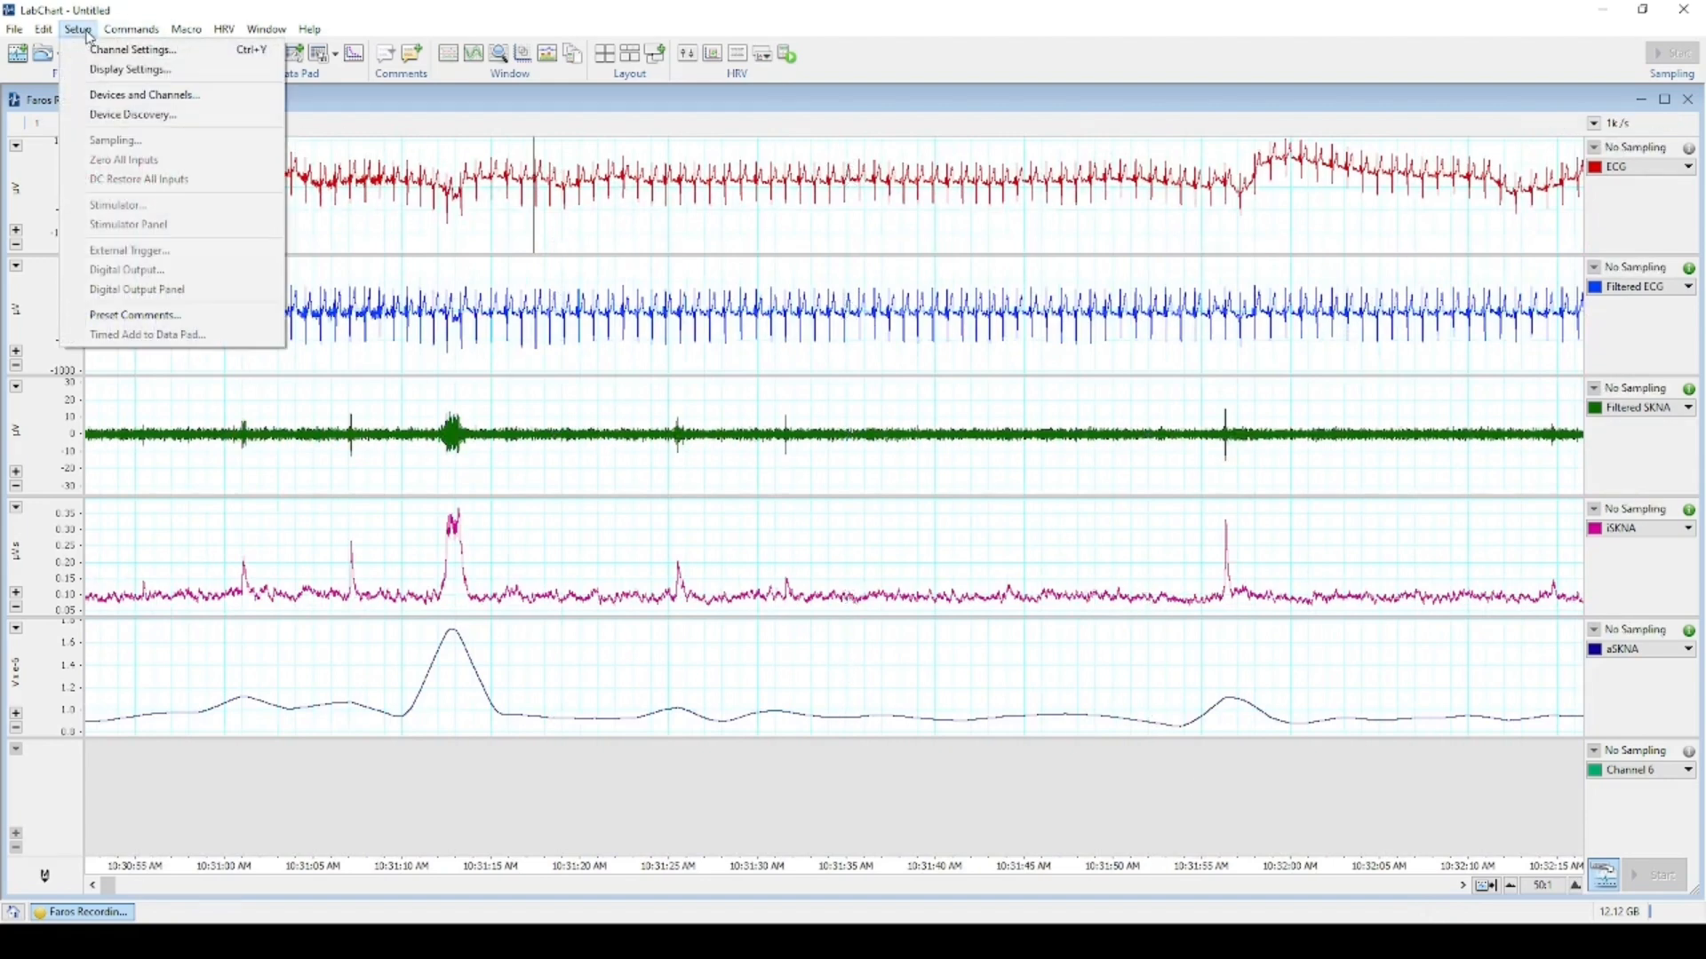
left_click(133, 49)
left_click(533, 388)
left_click_drag(533, 388, 439, 388)
type("H")
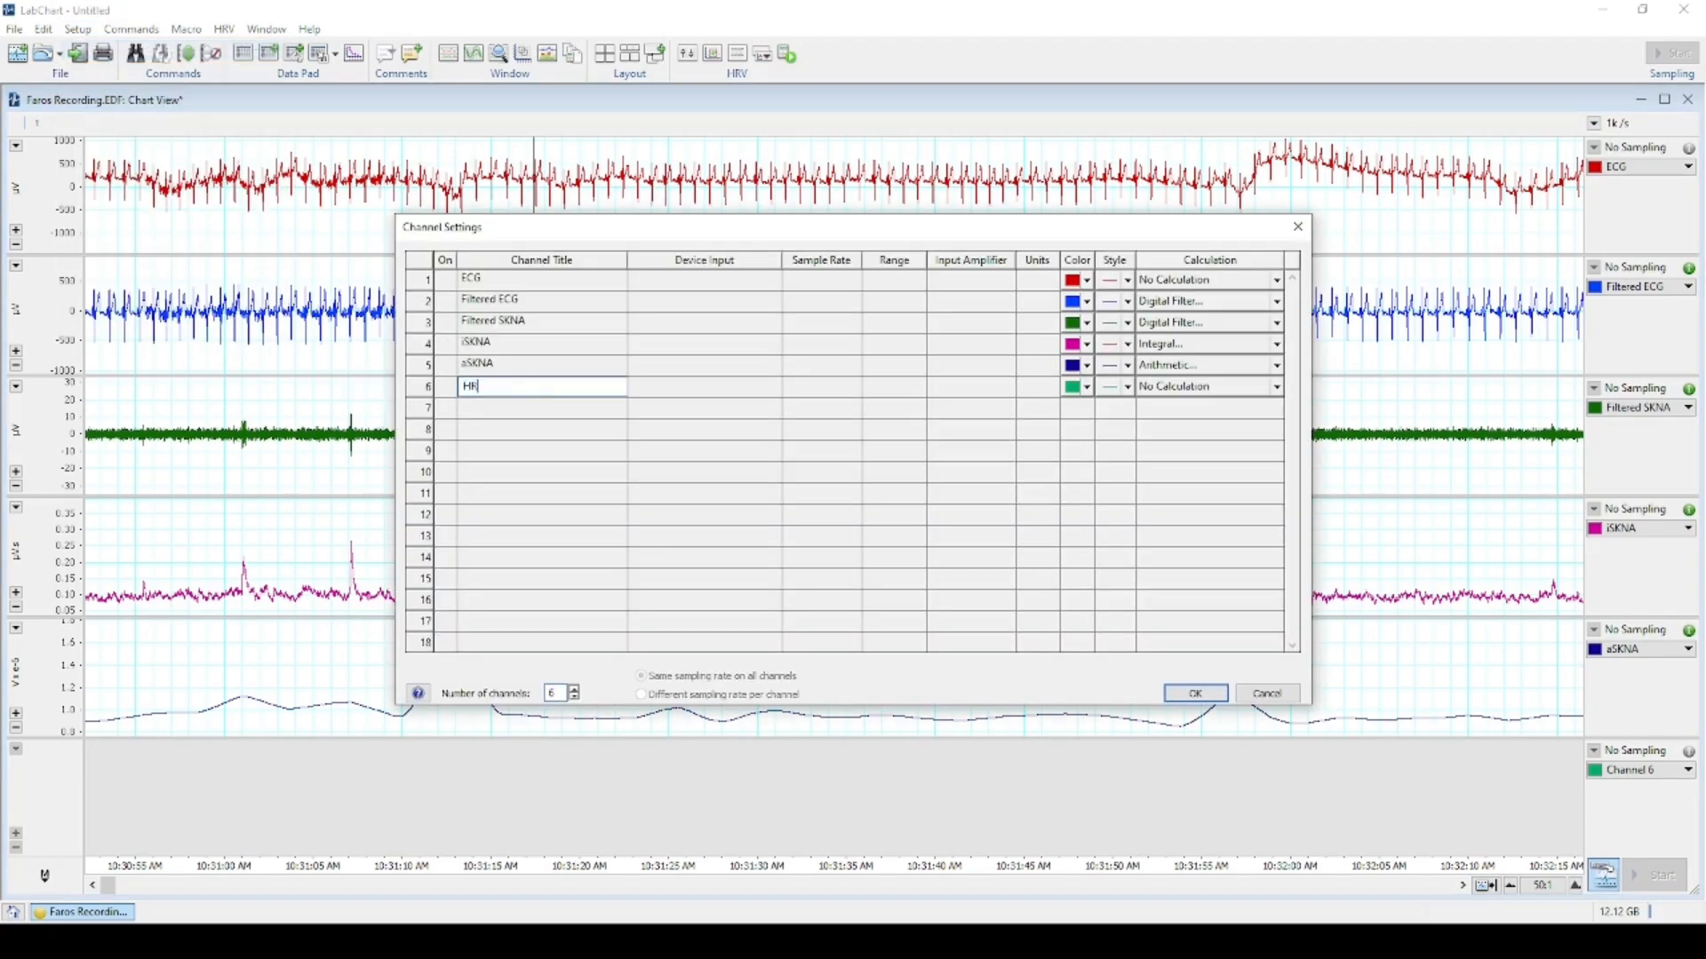
type("R")
left_click(1196, 693)
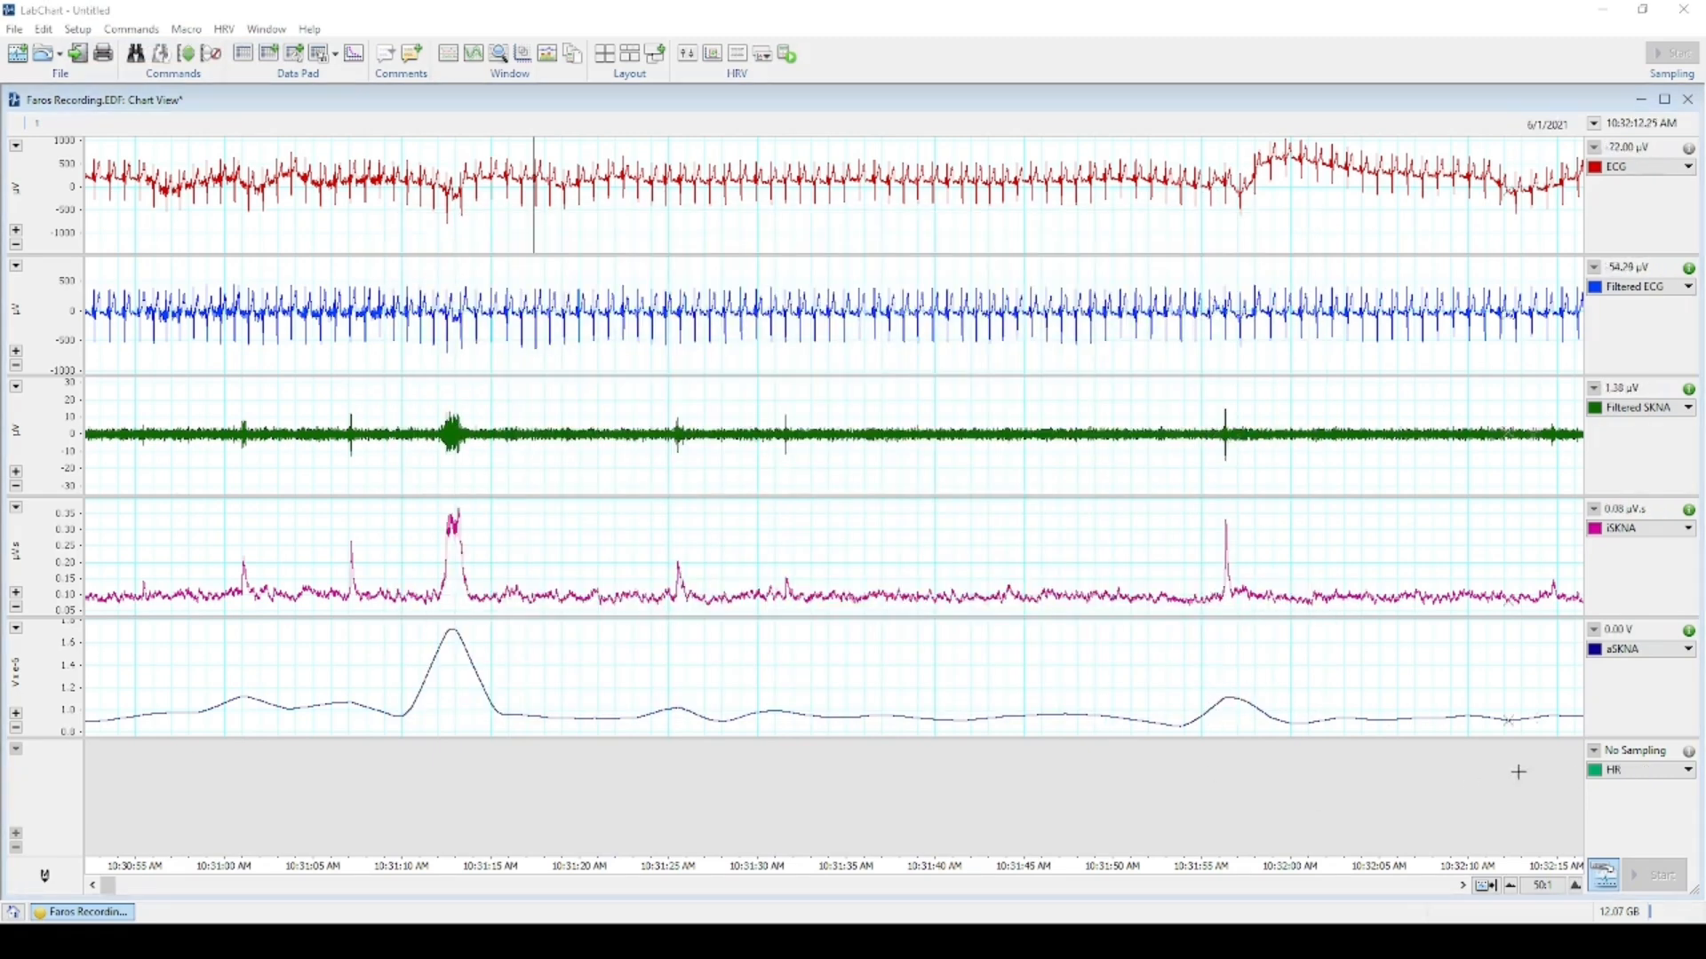
Make HR a Cyclic Measurement with source Ch2: Filtered ECG and the ECG - Human preset.
left_click(1661, 771)
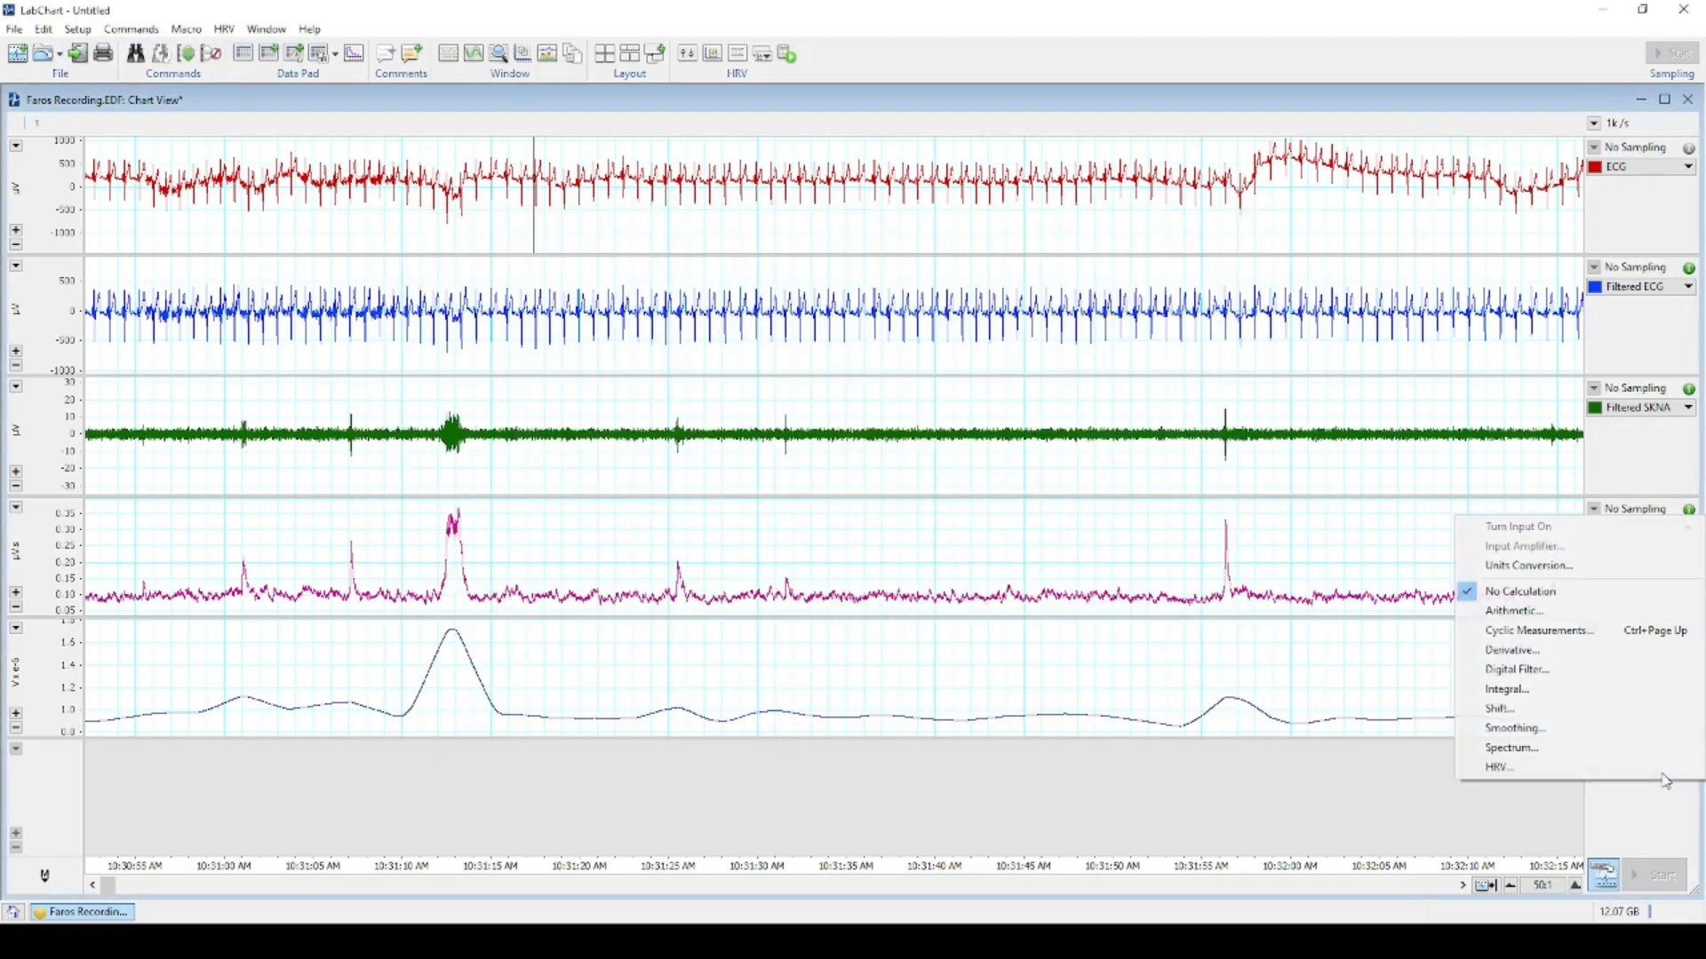
left_click(1613, 634)
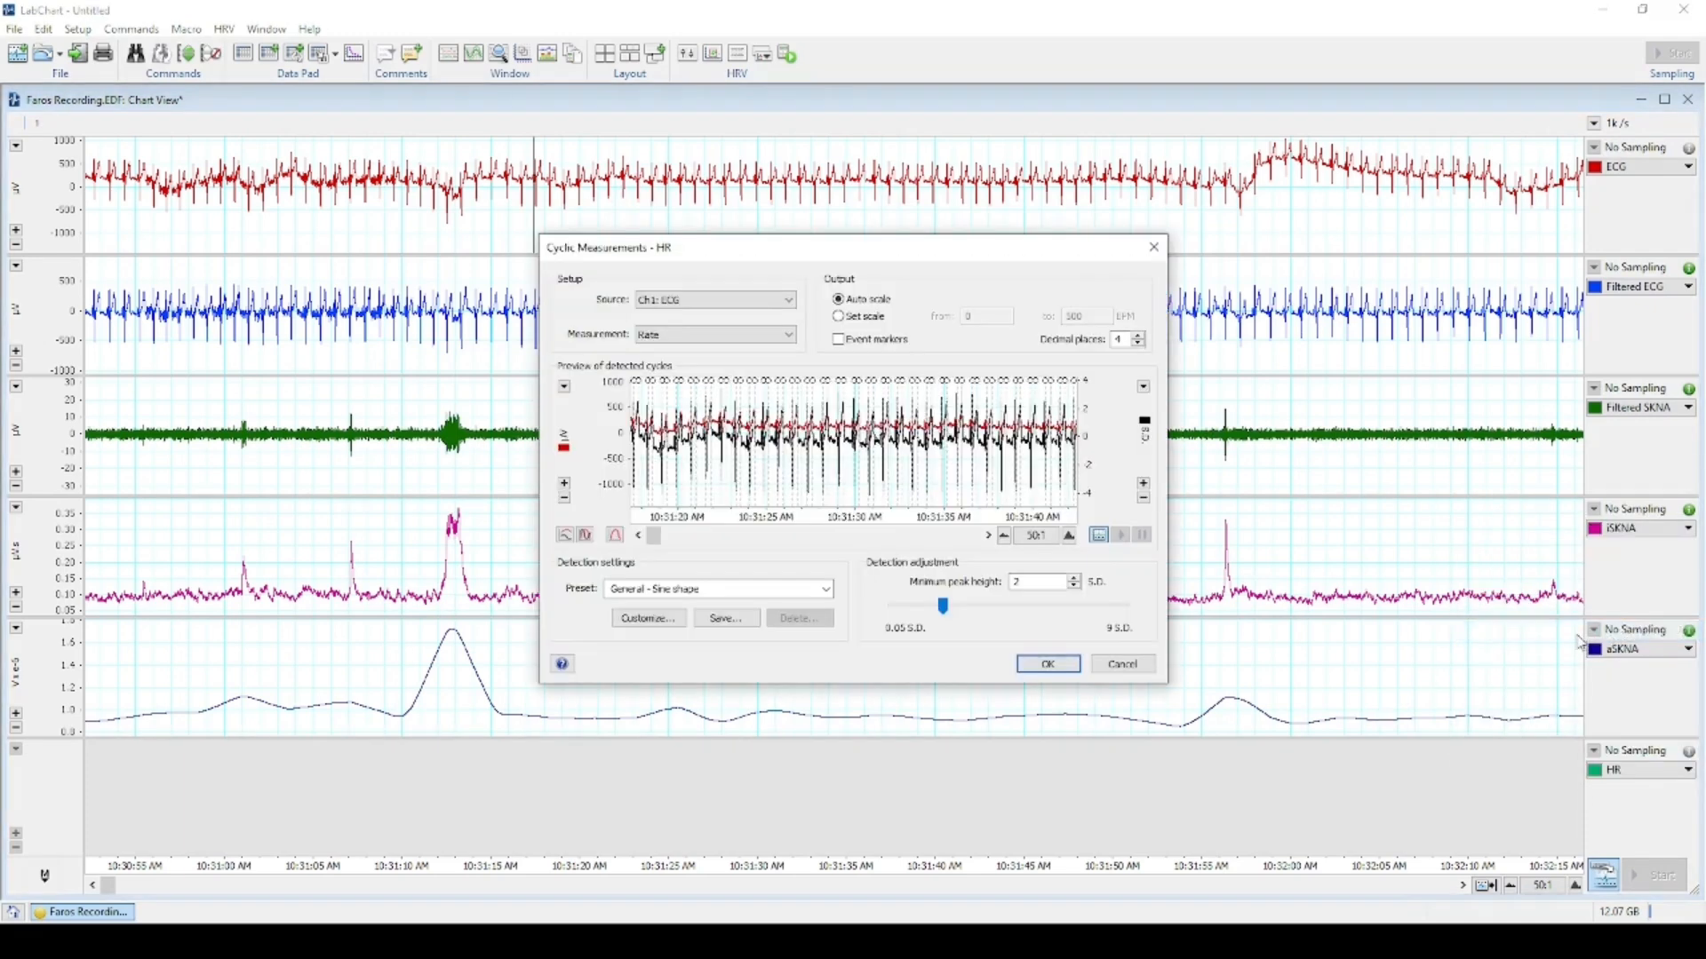
left_click(762, 305)
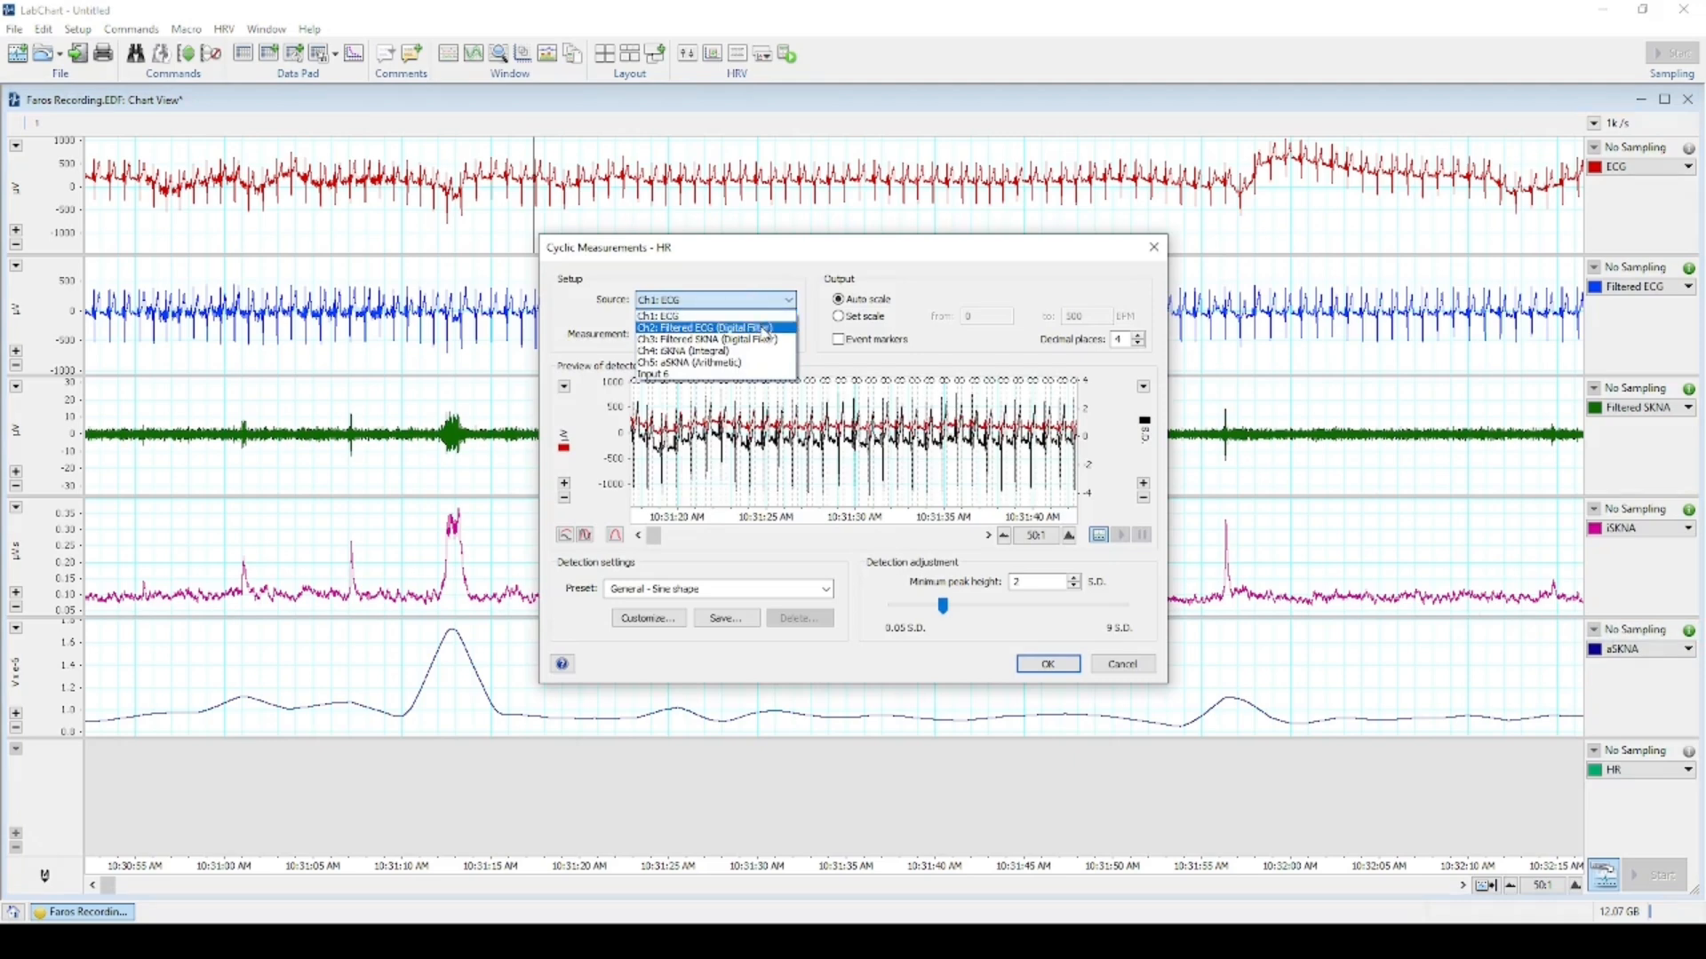
left_click(767, 329)
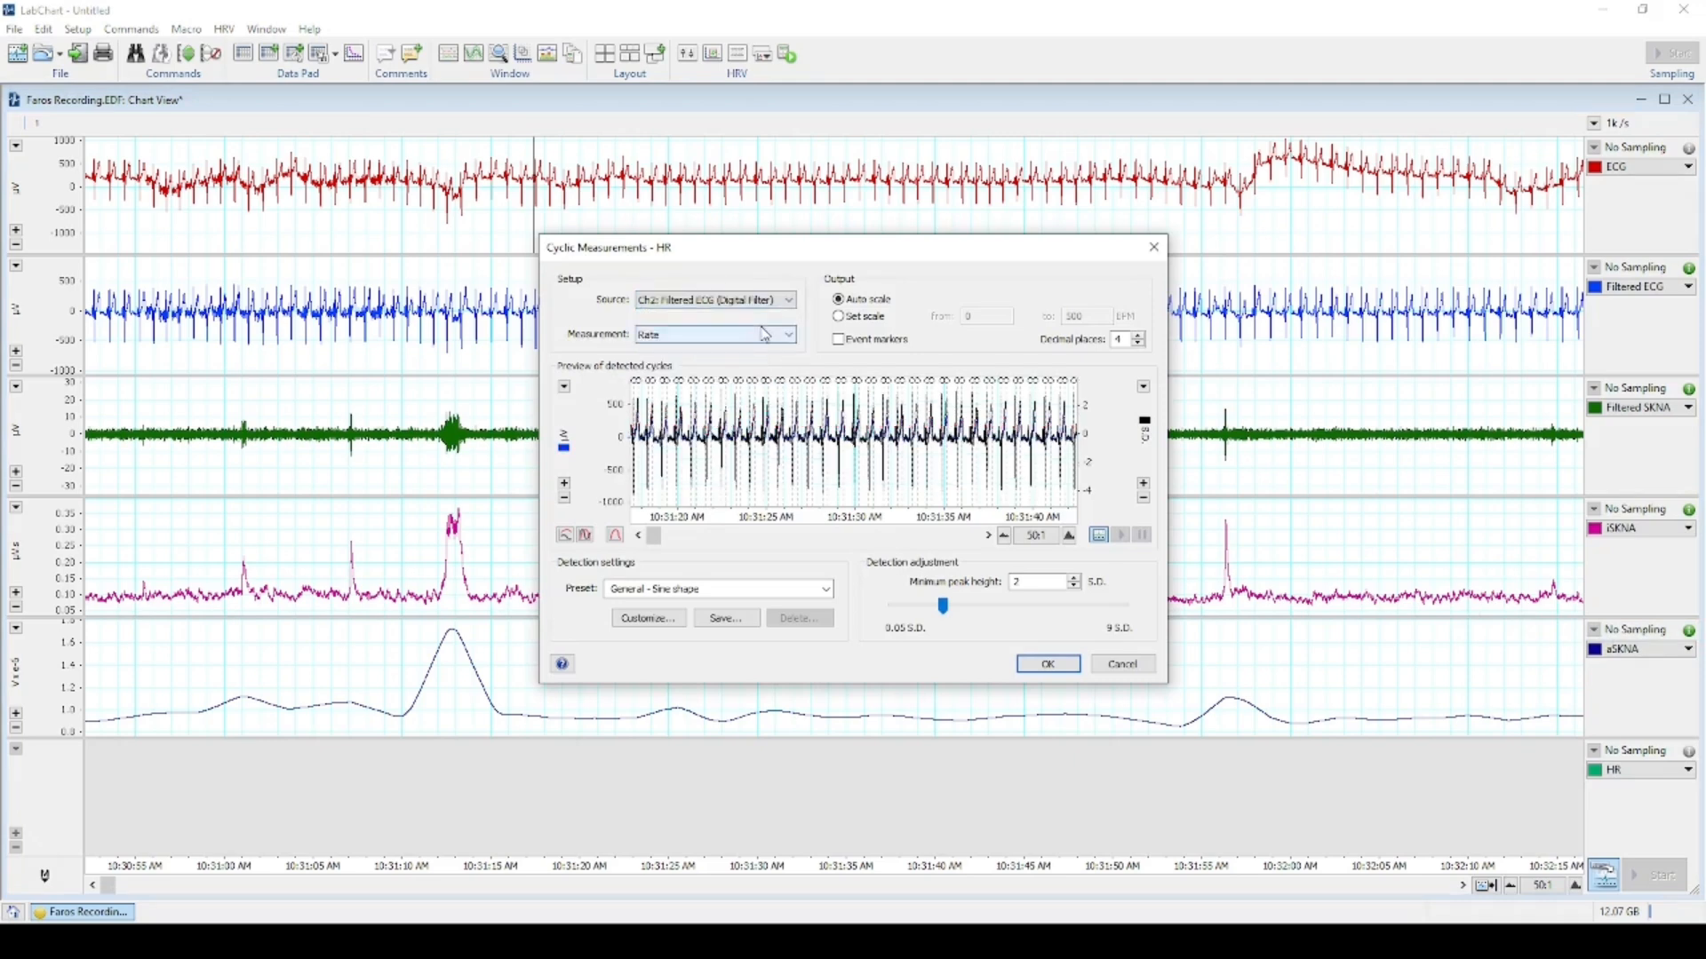
left_click(652, 592)
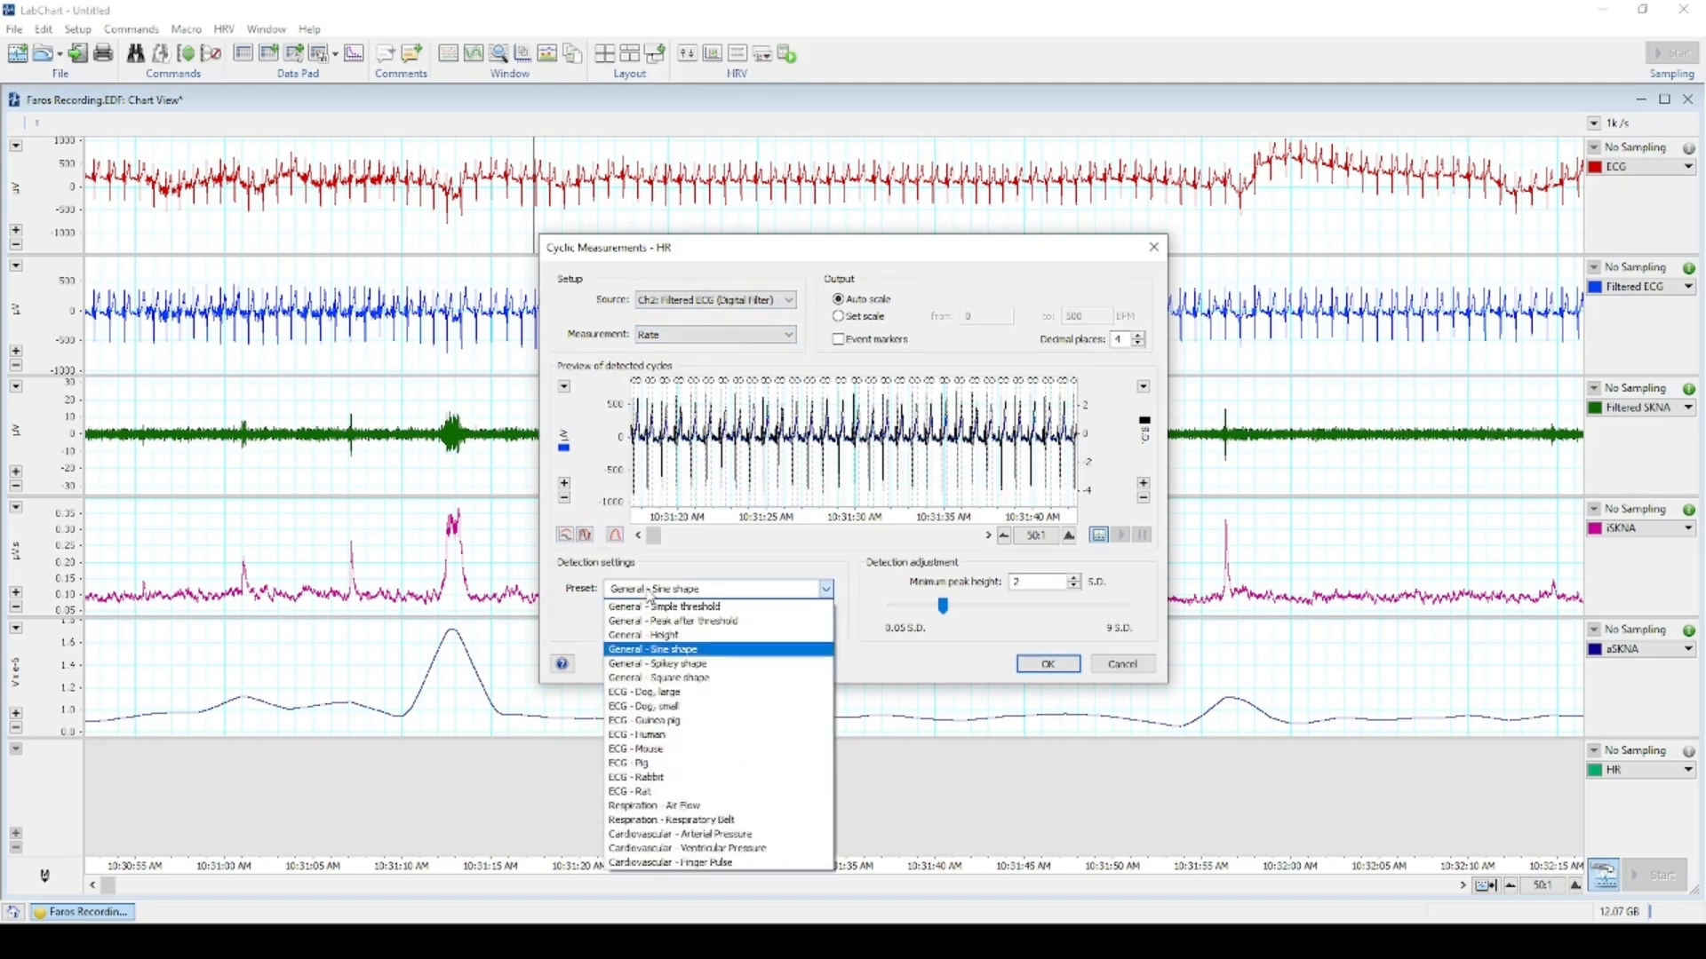
left_click(722, 737)
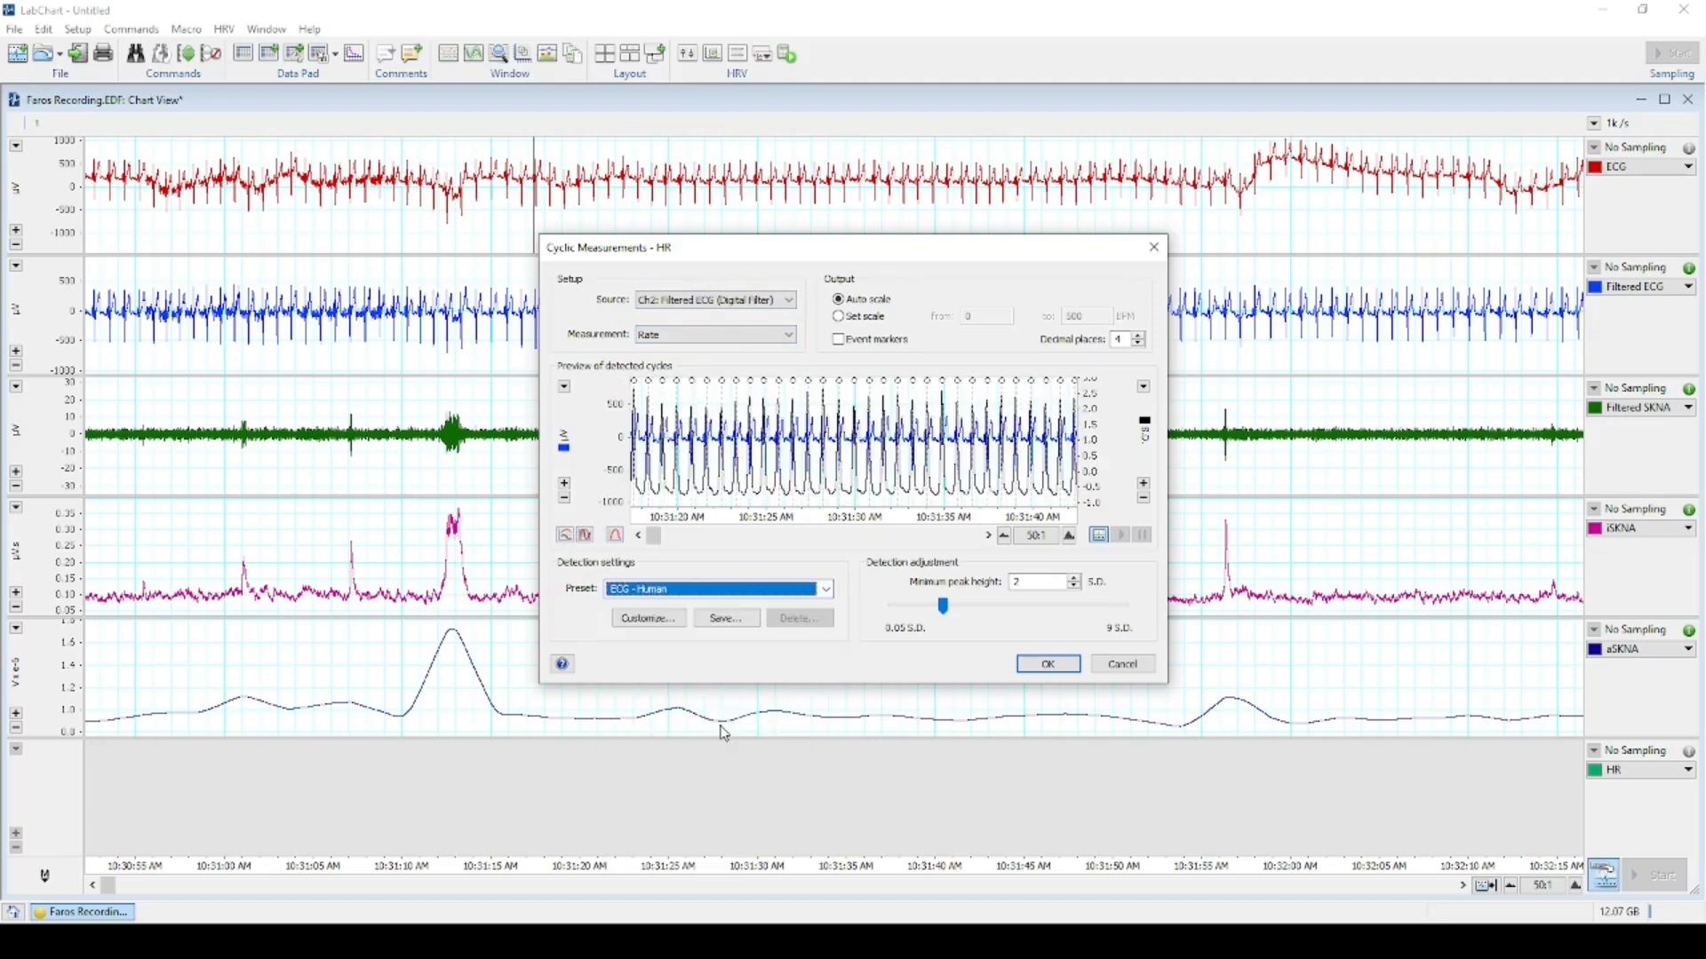
Show the source and detection traces separately in the HR preview and scroll through the beats.
left_click(567, 536)
scroll(803, 431, "up", 2)
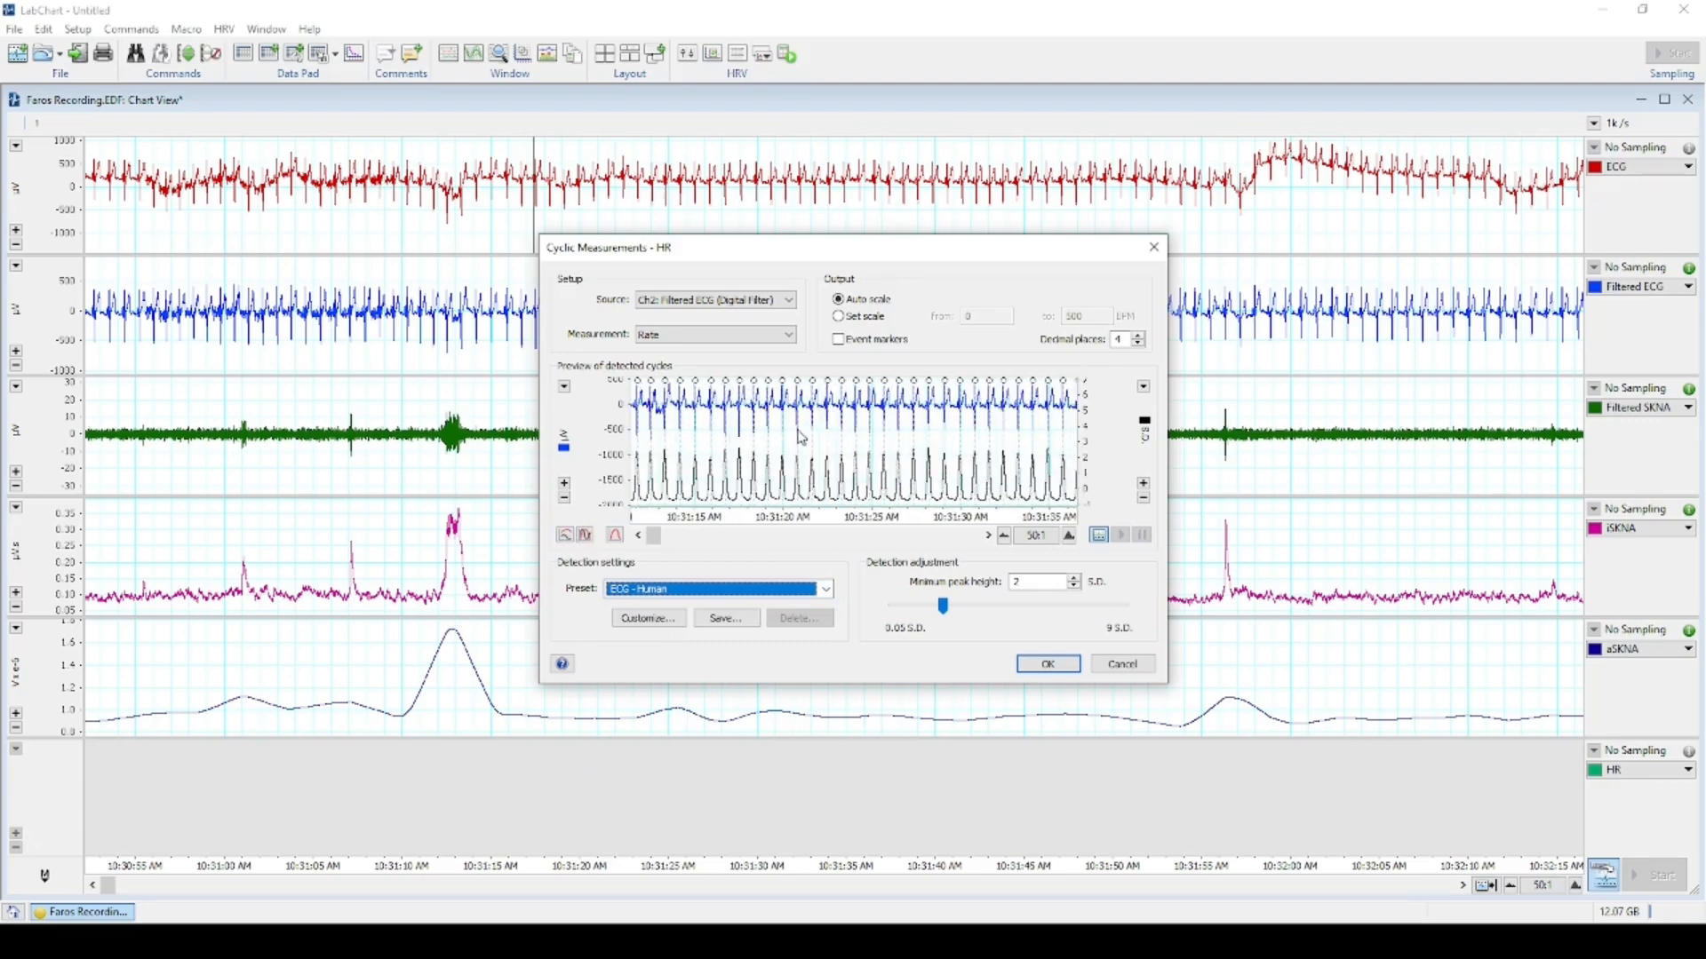
scroll(776, 447, "down", 1)
scroll(826, 444, "down", 2)
scroll(853, 447, "down", 2)
scroll(870, 446, "up", 3)
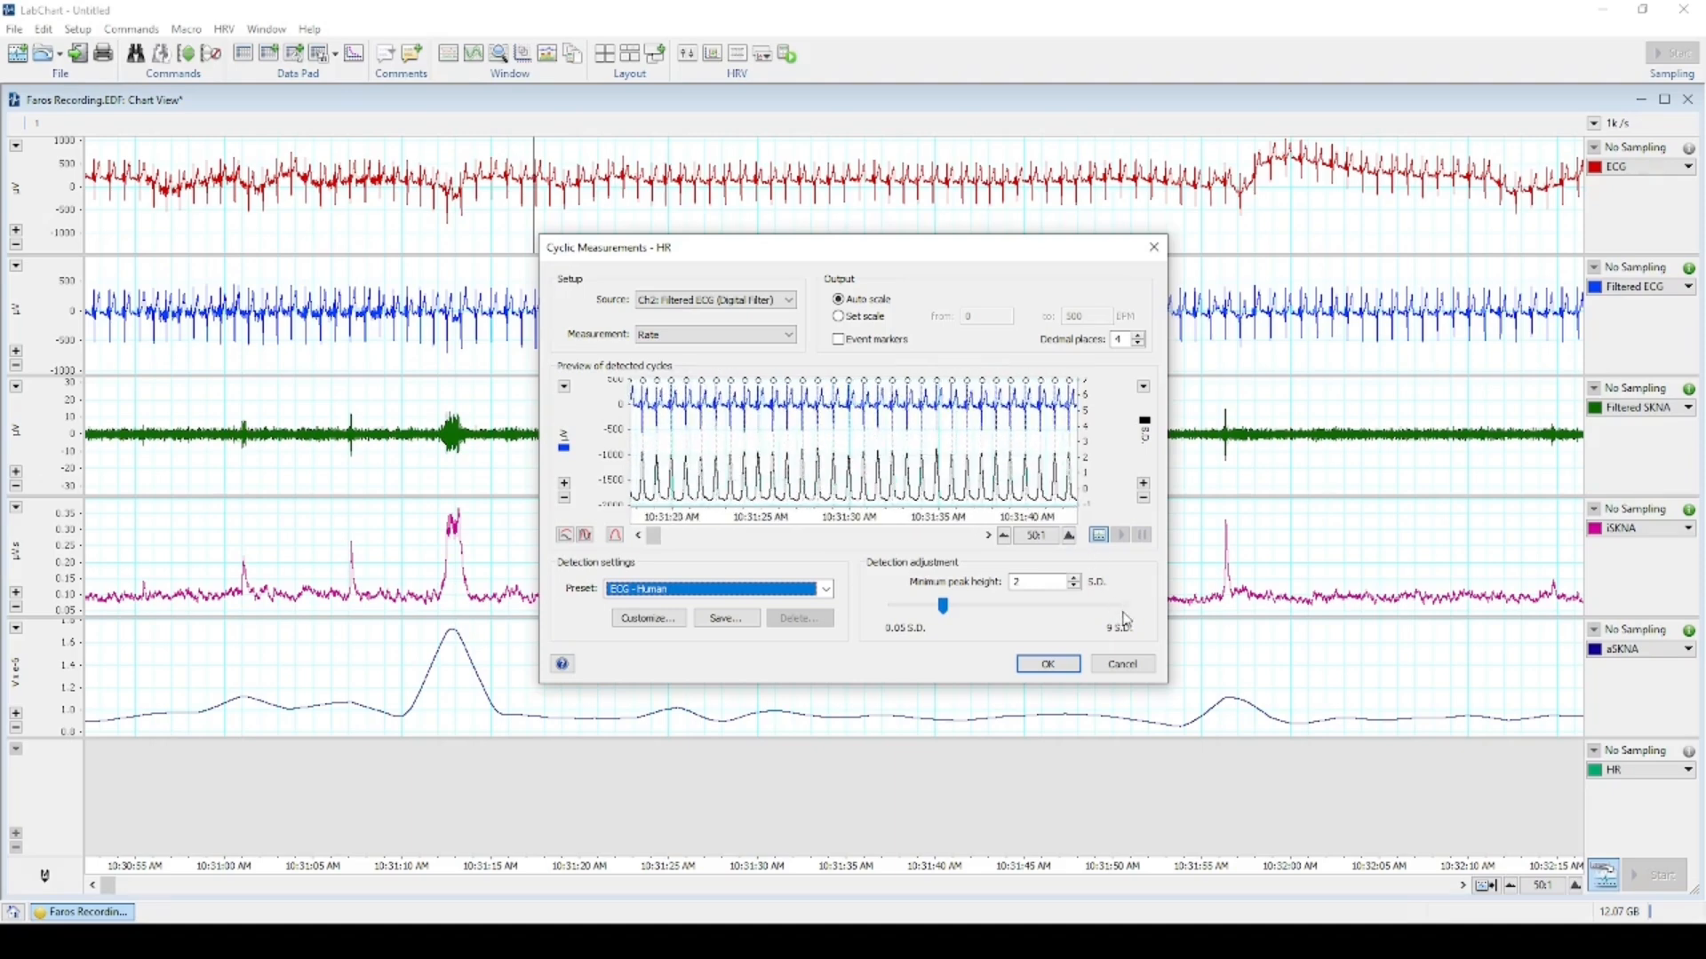
Raise the Minimum peak height by three notches and check the detected beats.
left_click(1075, 579)
left_click(1075, 578)
left_click(1075, 578)
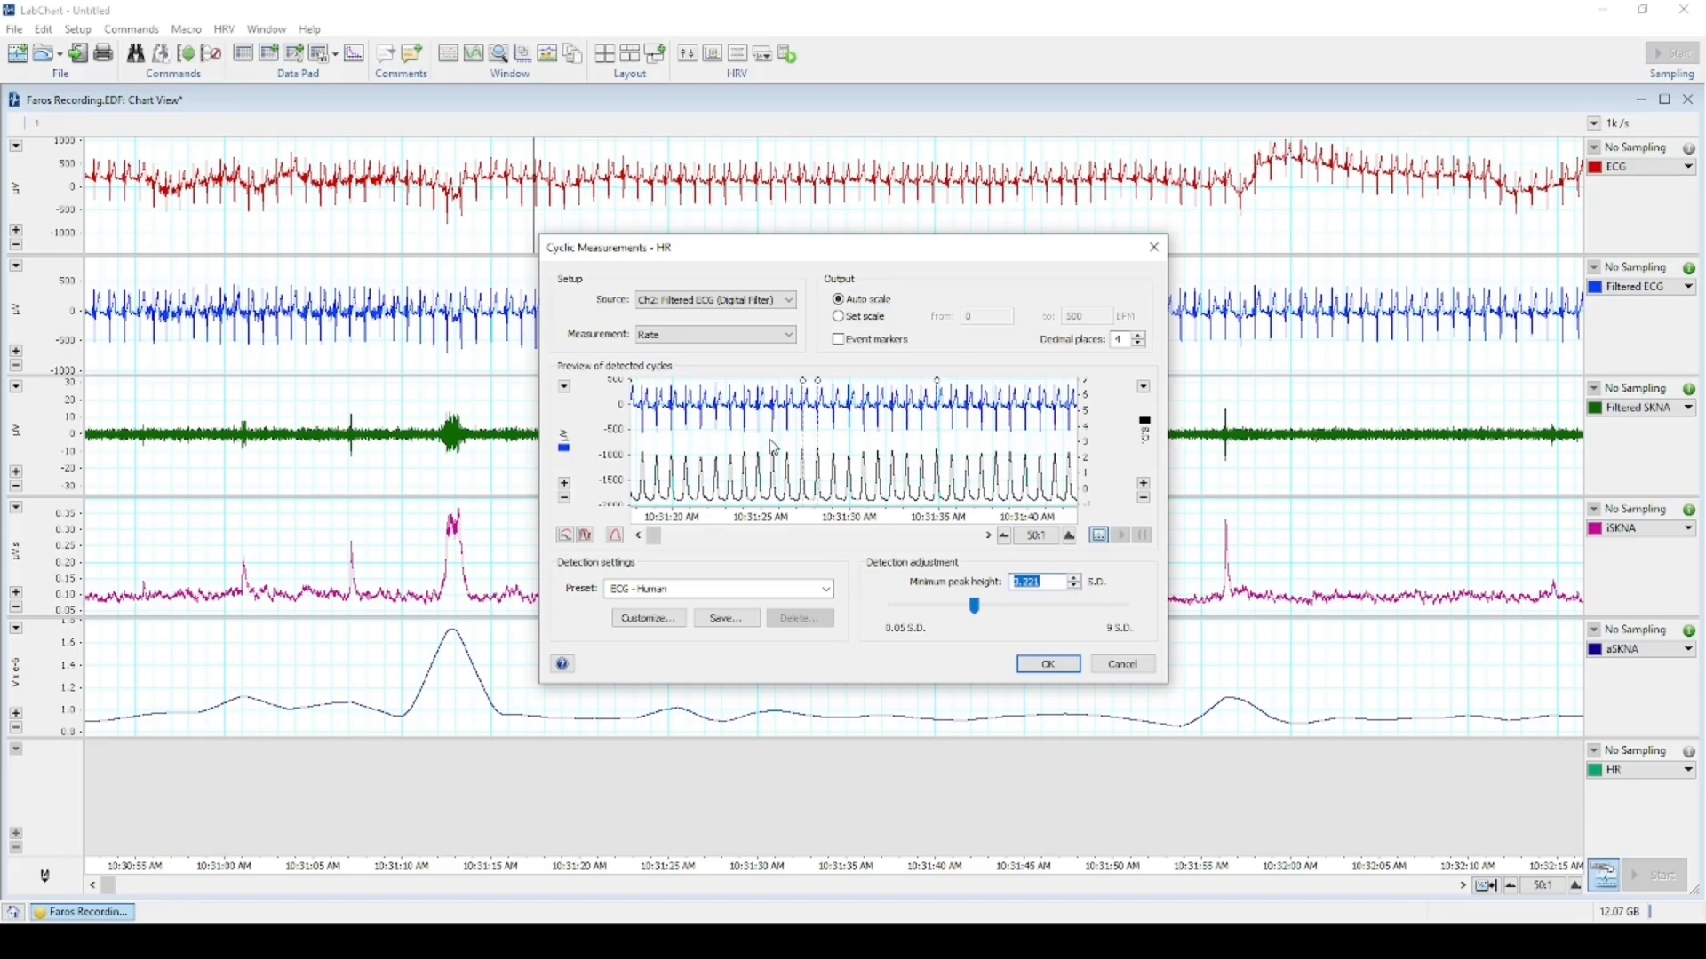
scroll(782, 449, "down", 2)
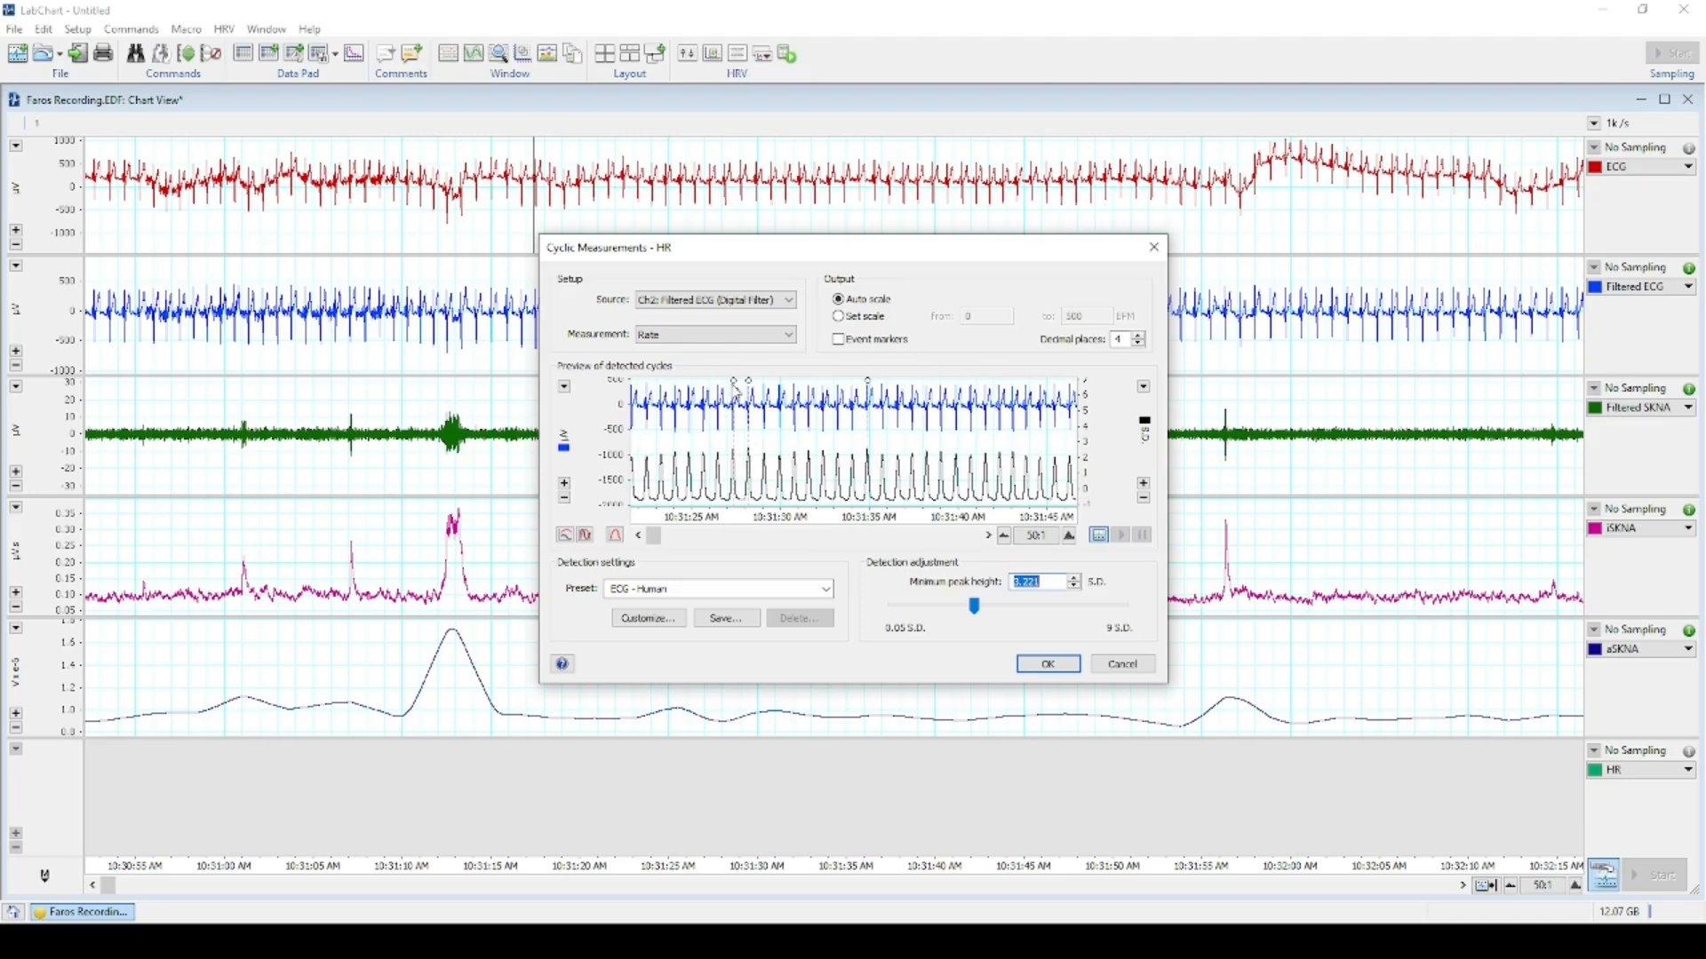
scroll(848, 445, "up", 3)
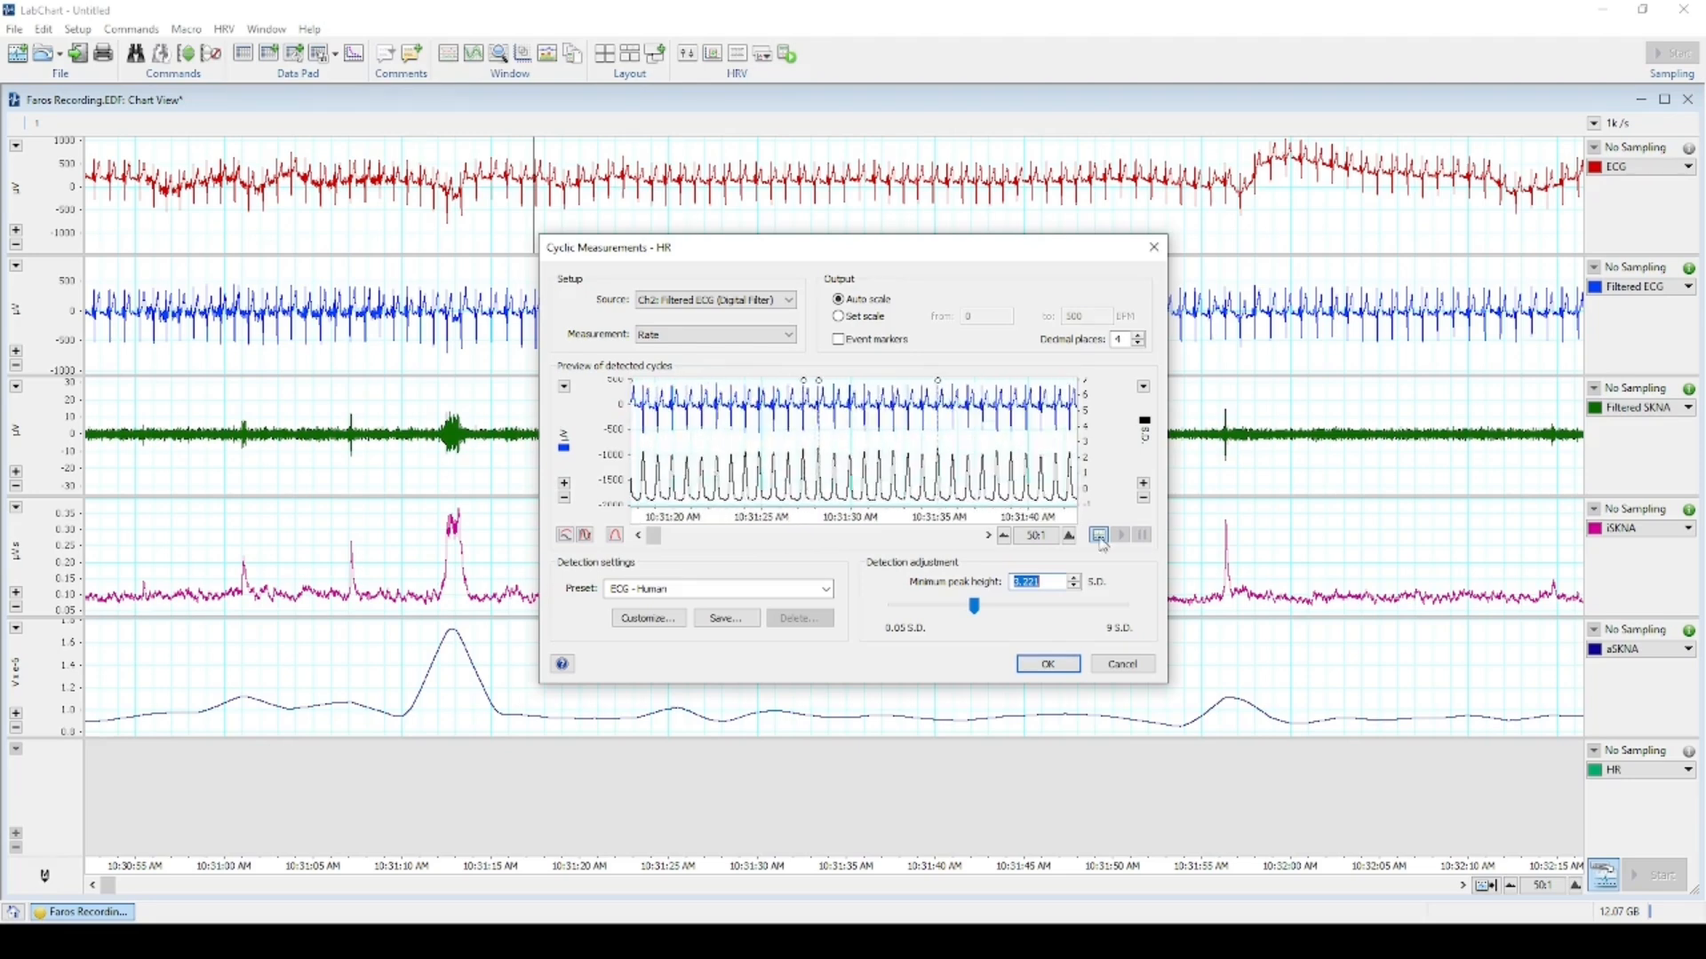
Lower the Minimum peak height to about 1.65 S.D. so the Filtered ECG beats are detected.
left_click(1076, 588)
scroll(751, 427, "up", 1)
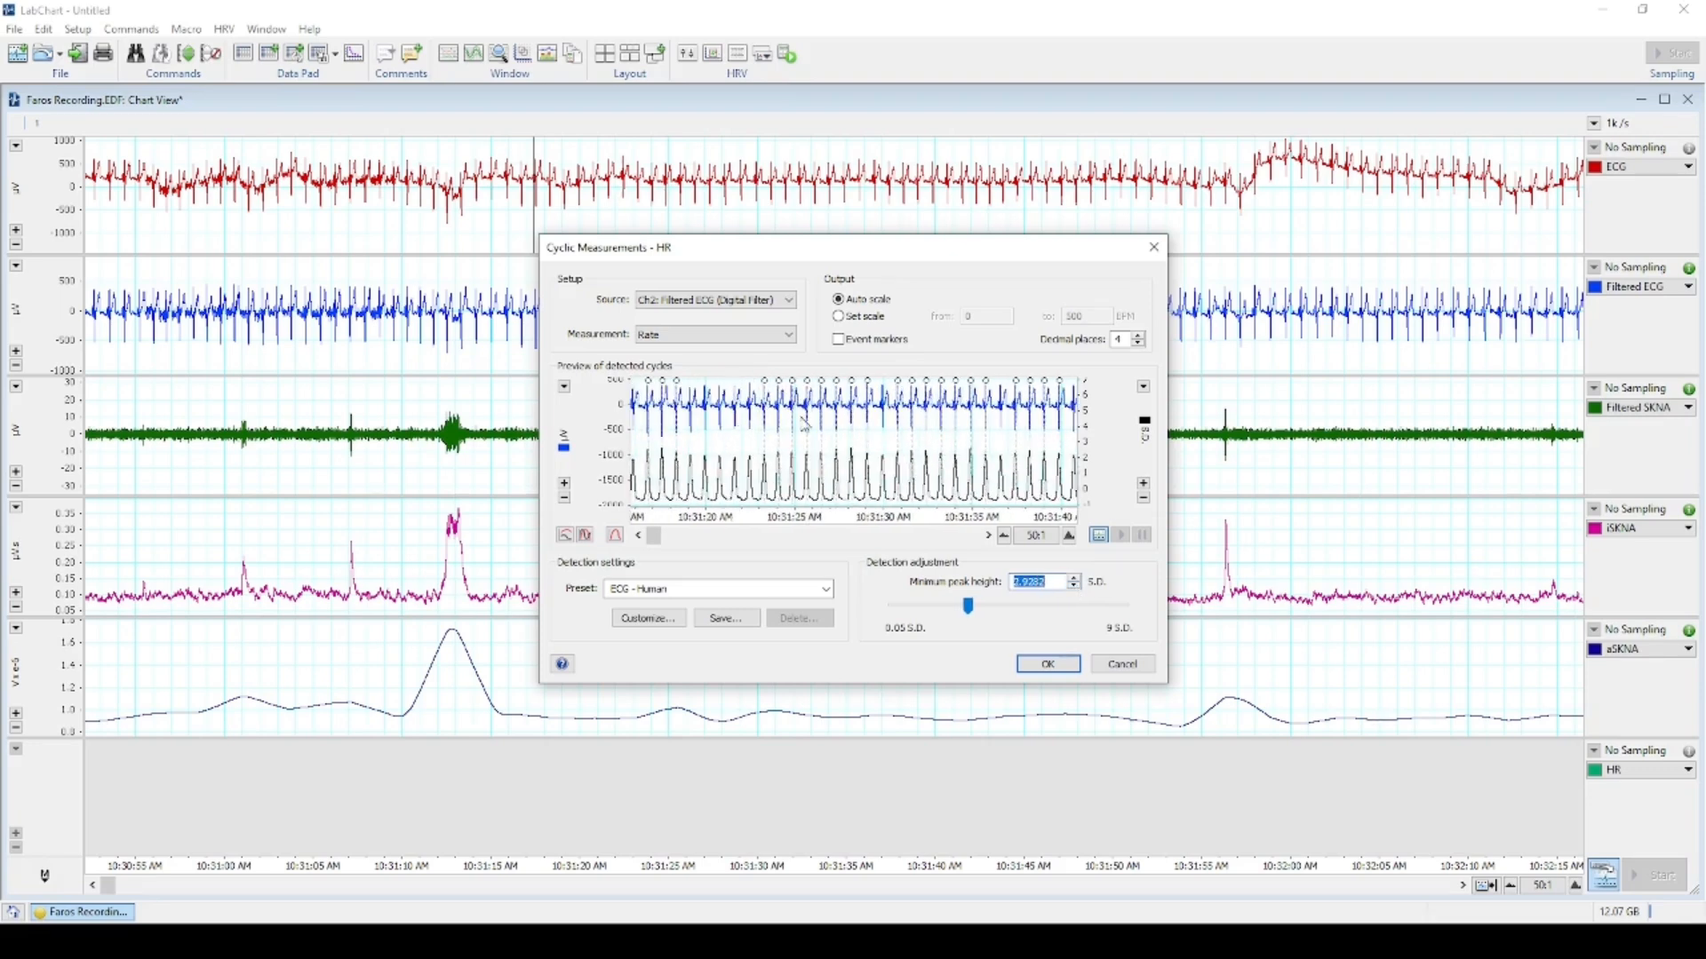
left_click(1076, 589)
scroll(711, 433, "down", 2)
left_click(1077, 587)
left_click(1077, 587)
left_click(1078, 587)
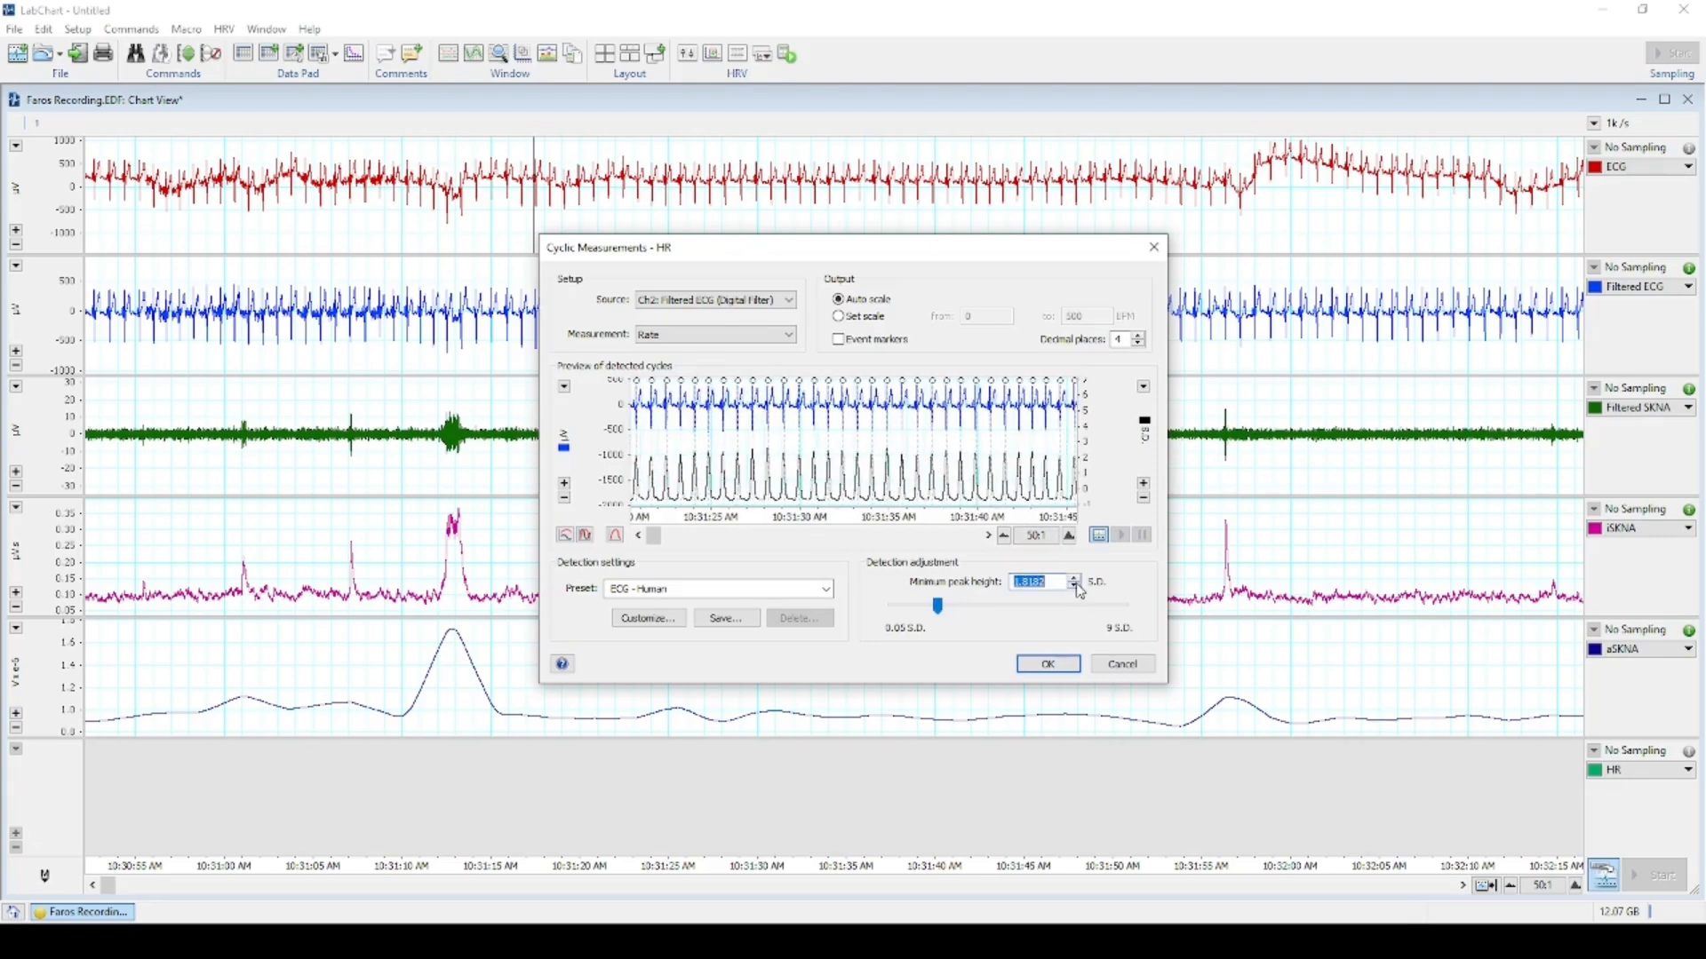
scroll(908, 440, "down", 2)
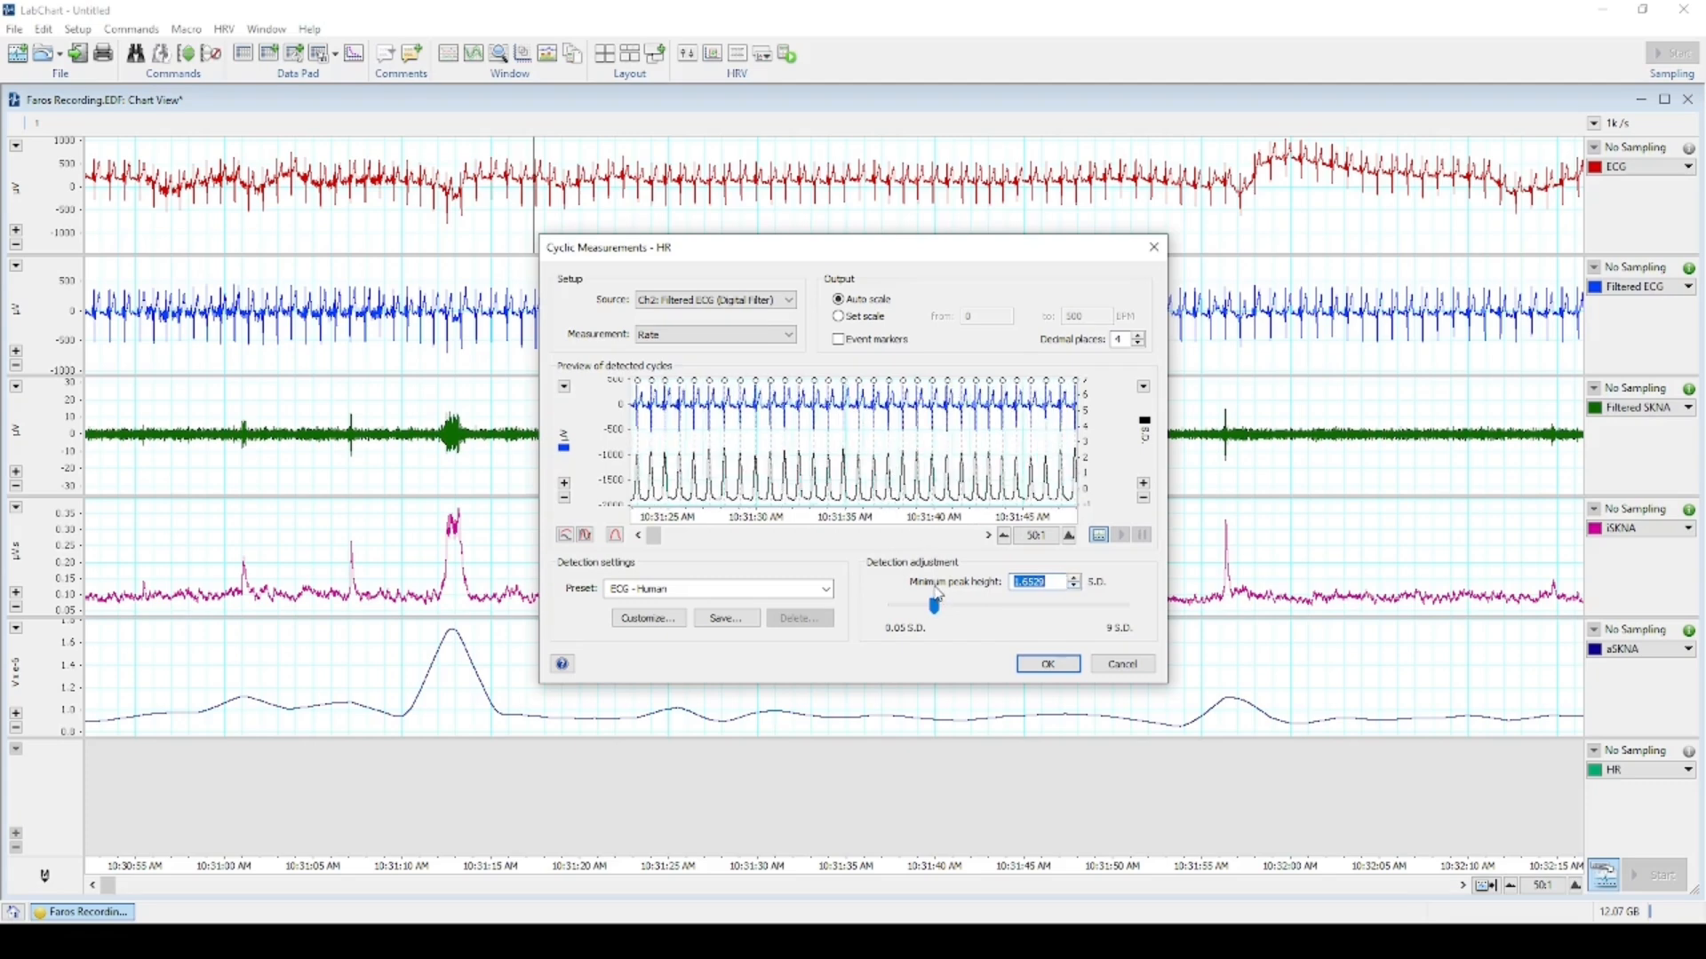
scroll(808, 432, "down", 2)
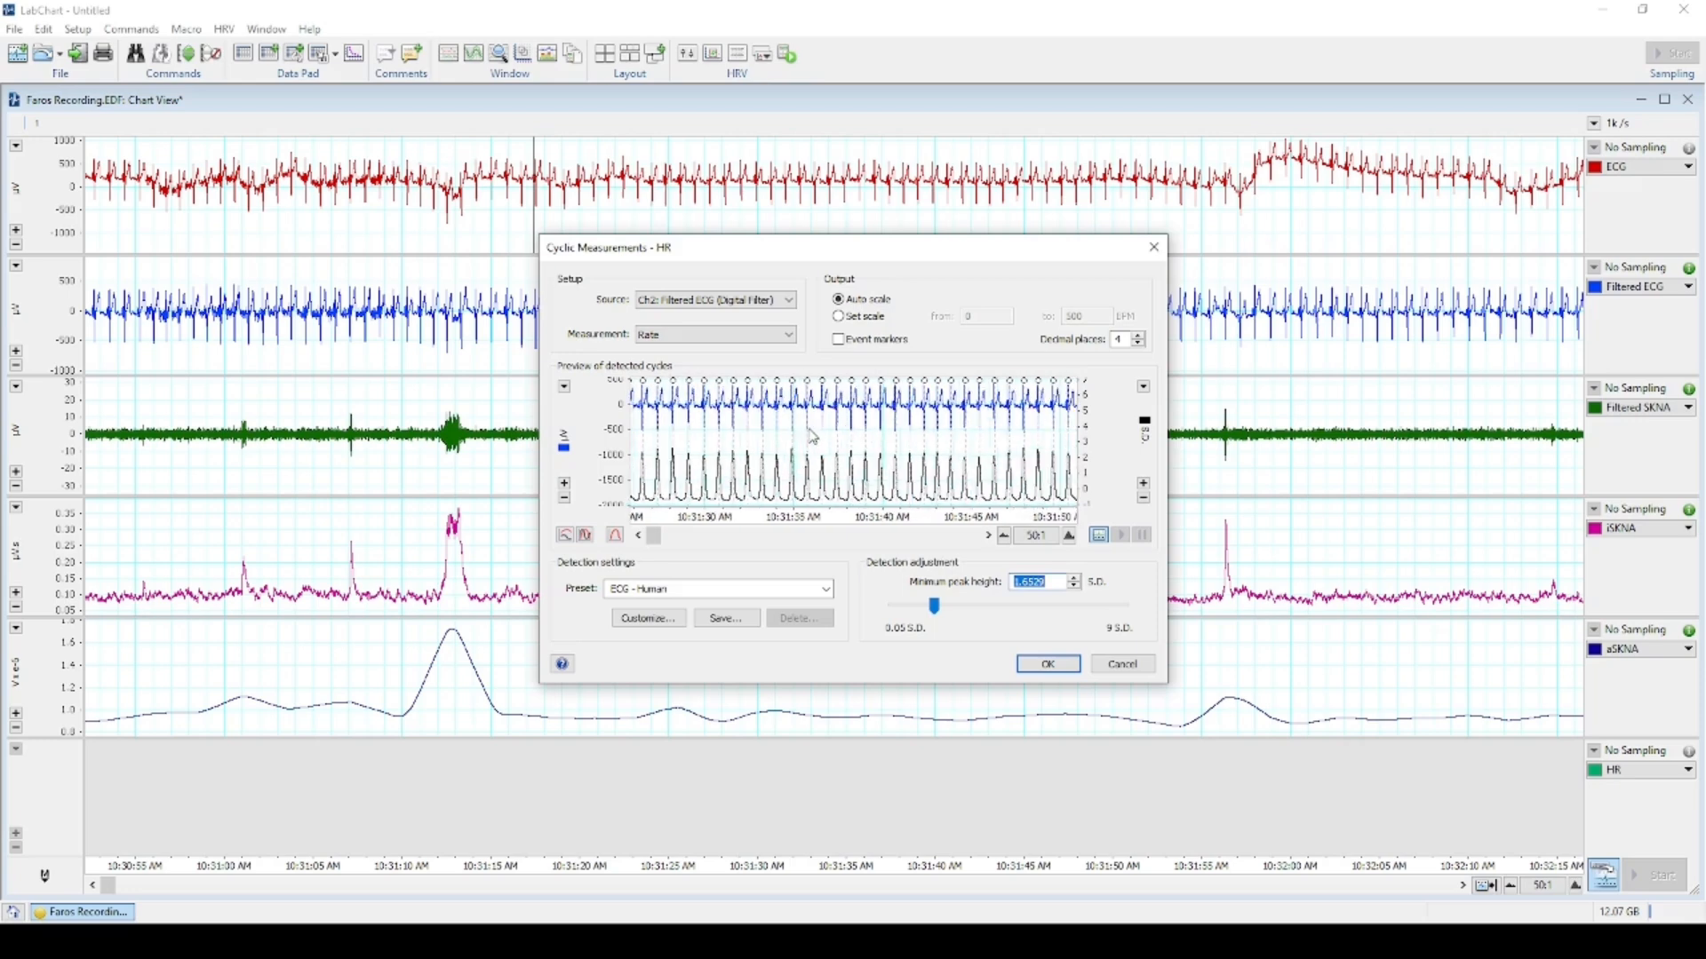
scroll(822, 448, "up", 3)
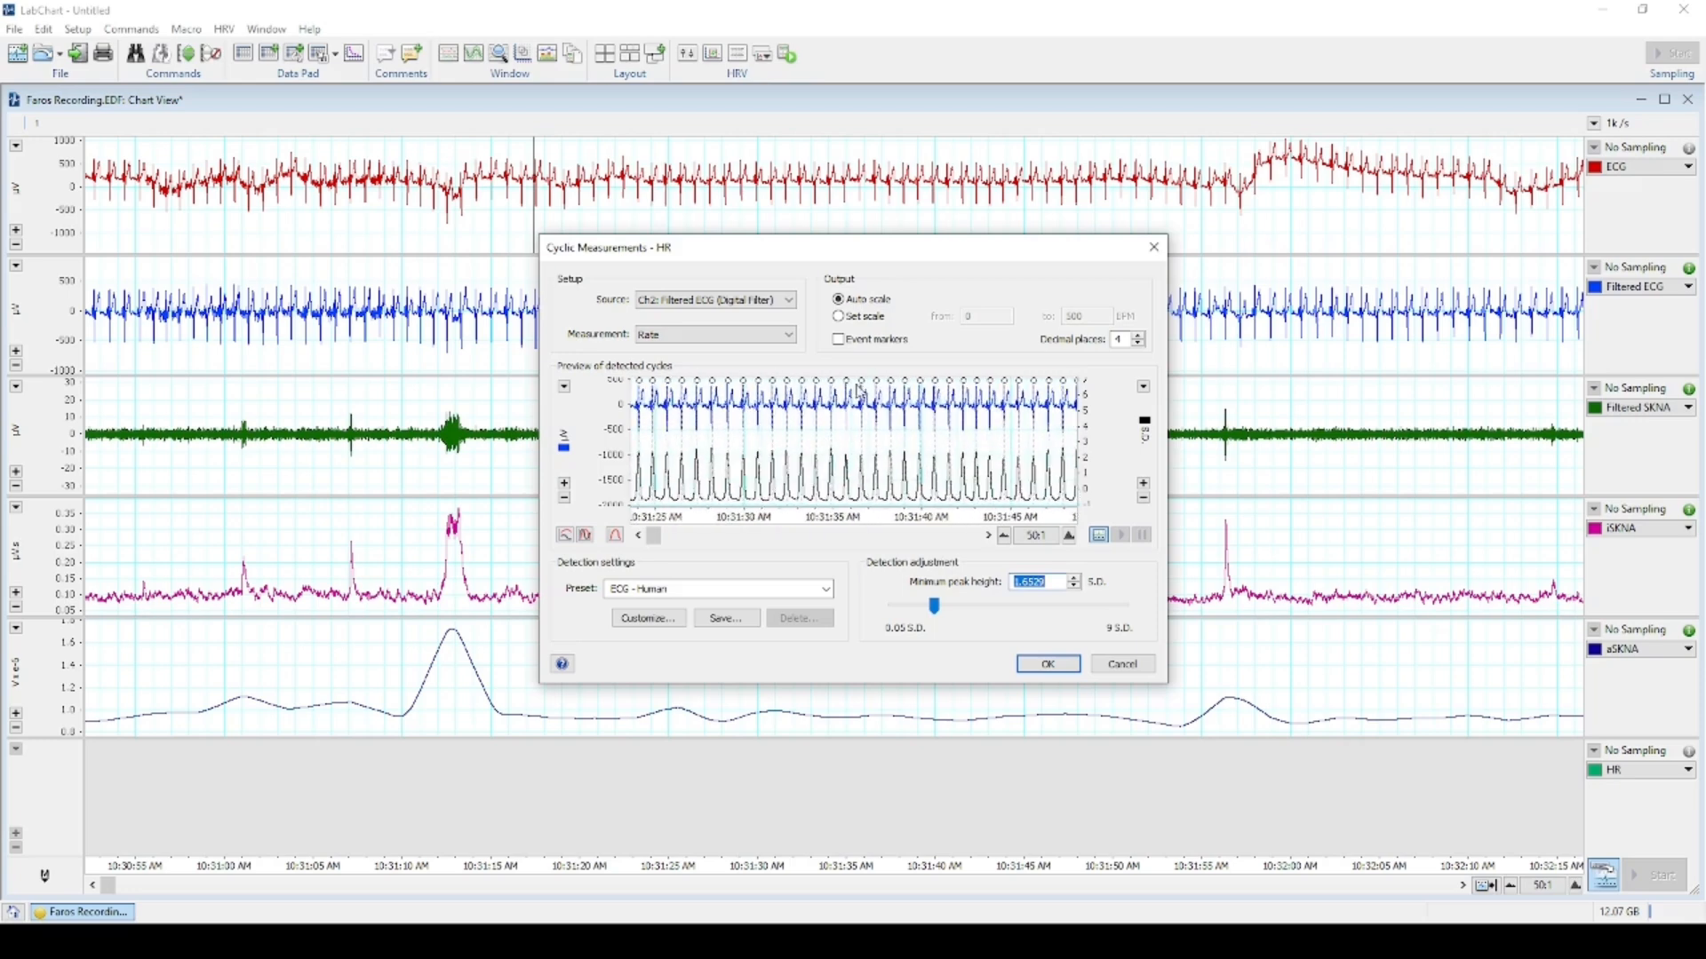
Apply the heart-rate calculation, auto-scale all channels and adjust the HR axis range.
left_click(1052, 665)
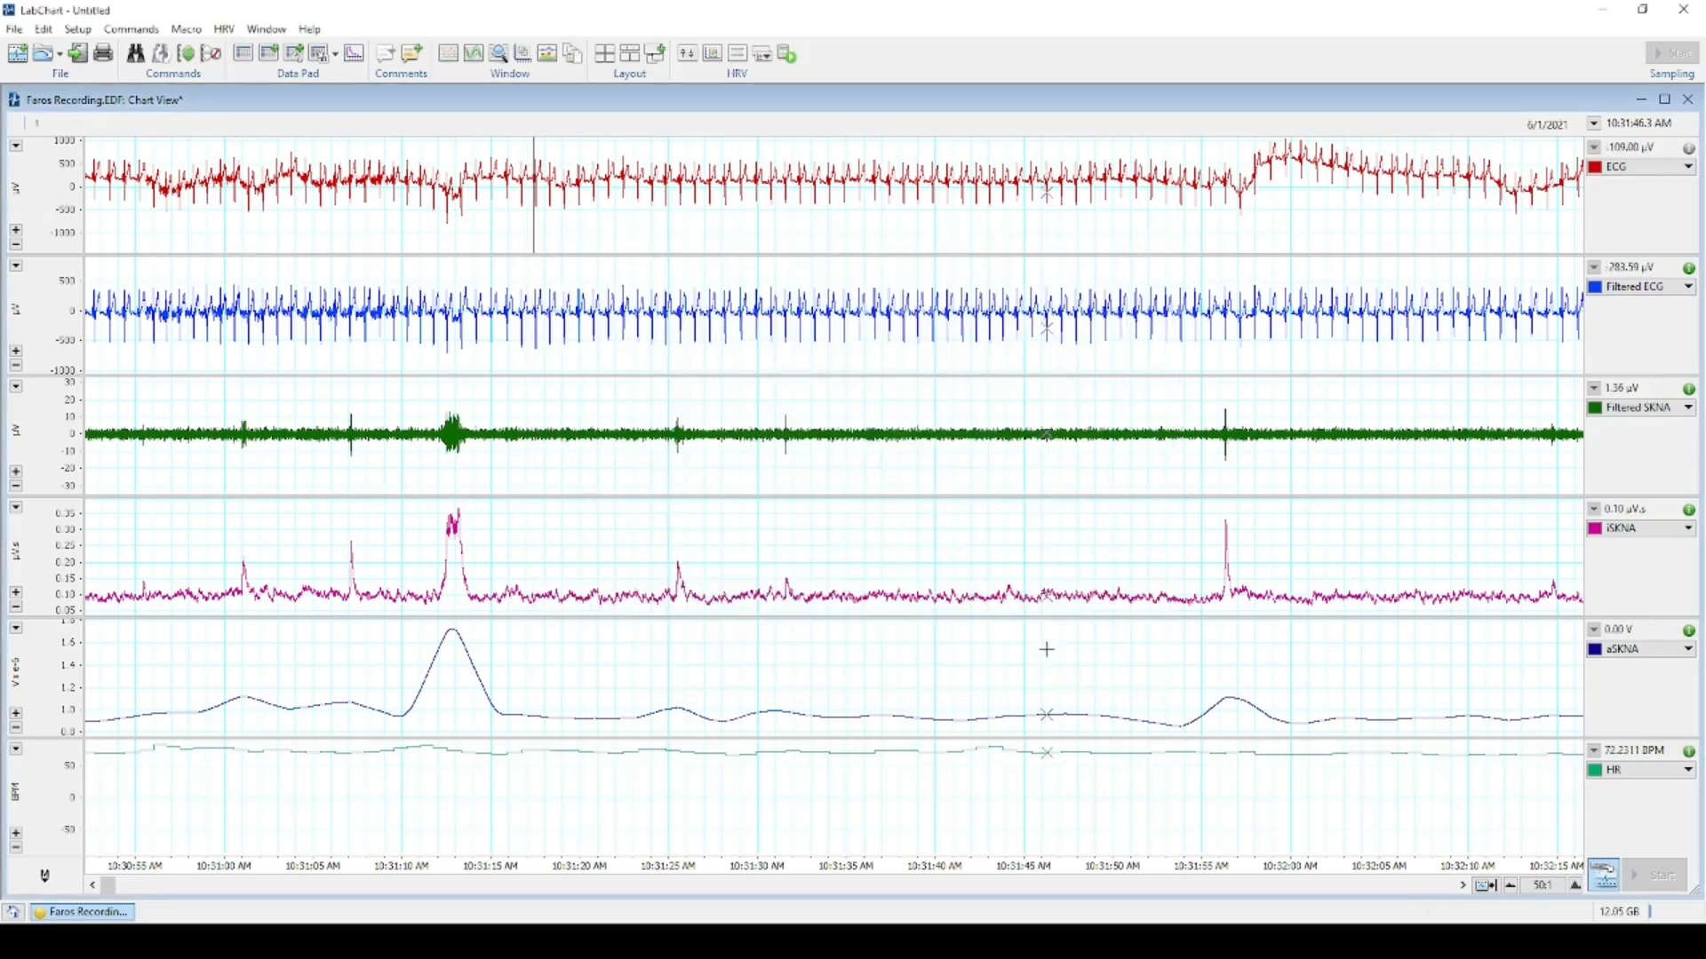
left_click(186, 53)
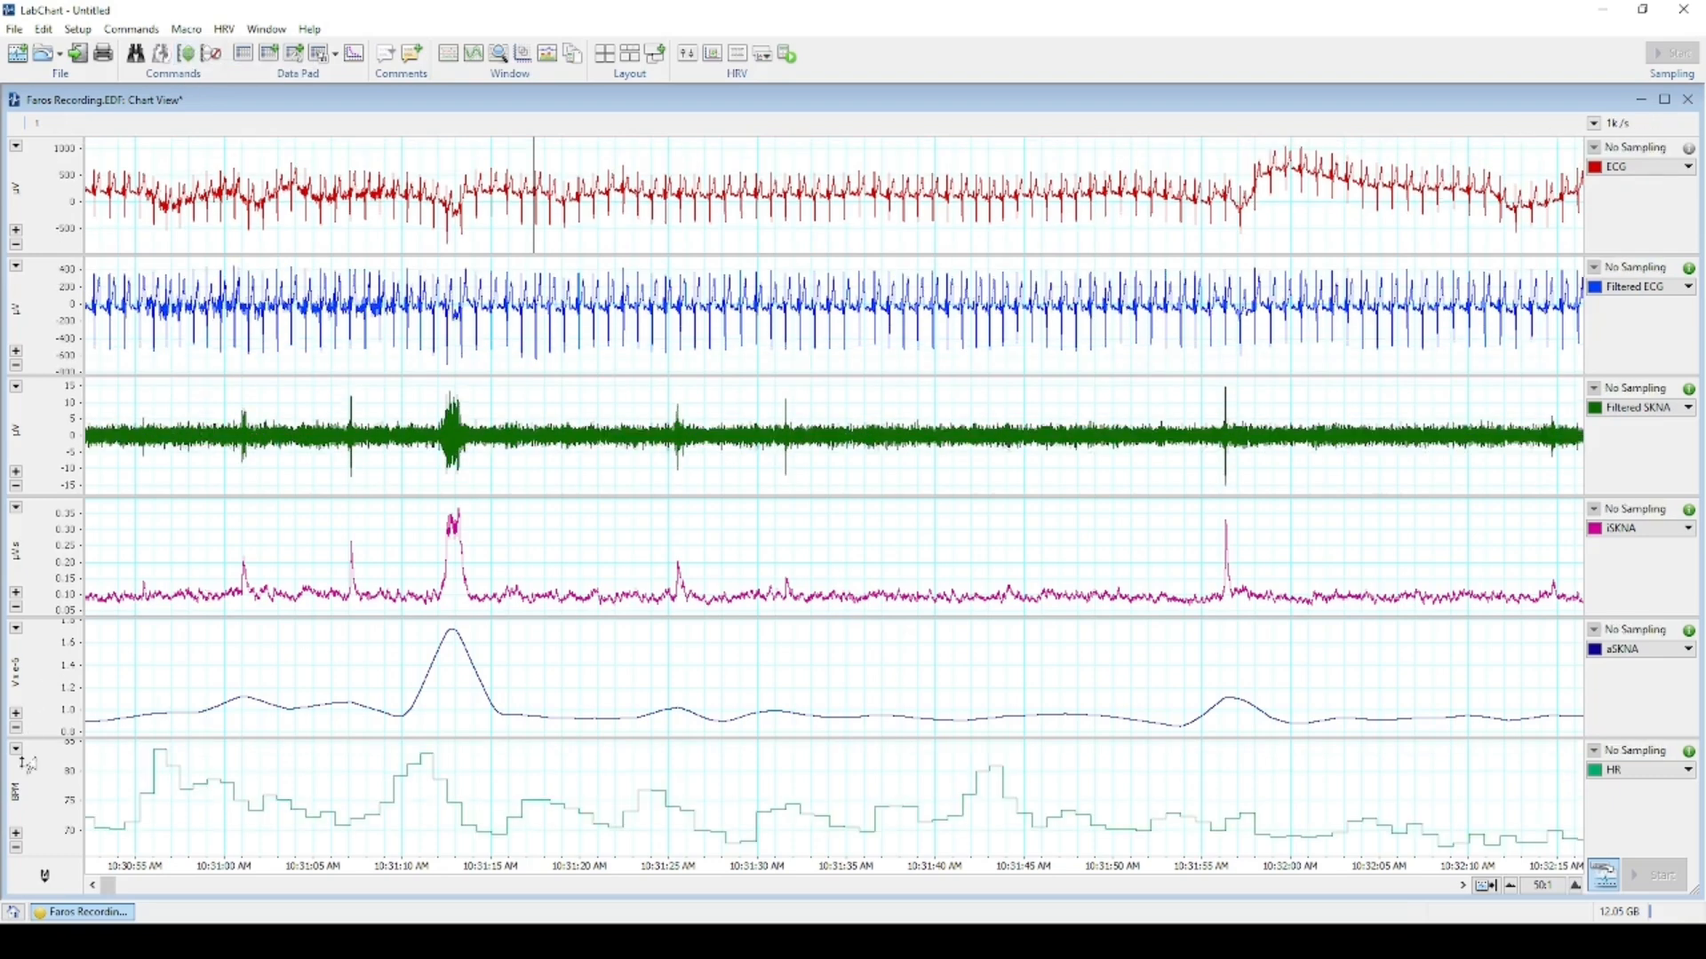
left_click(16, 848)
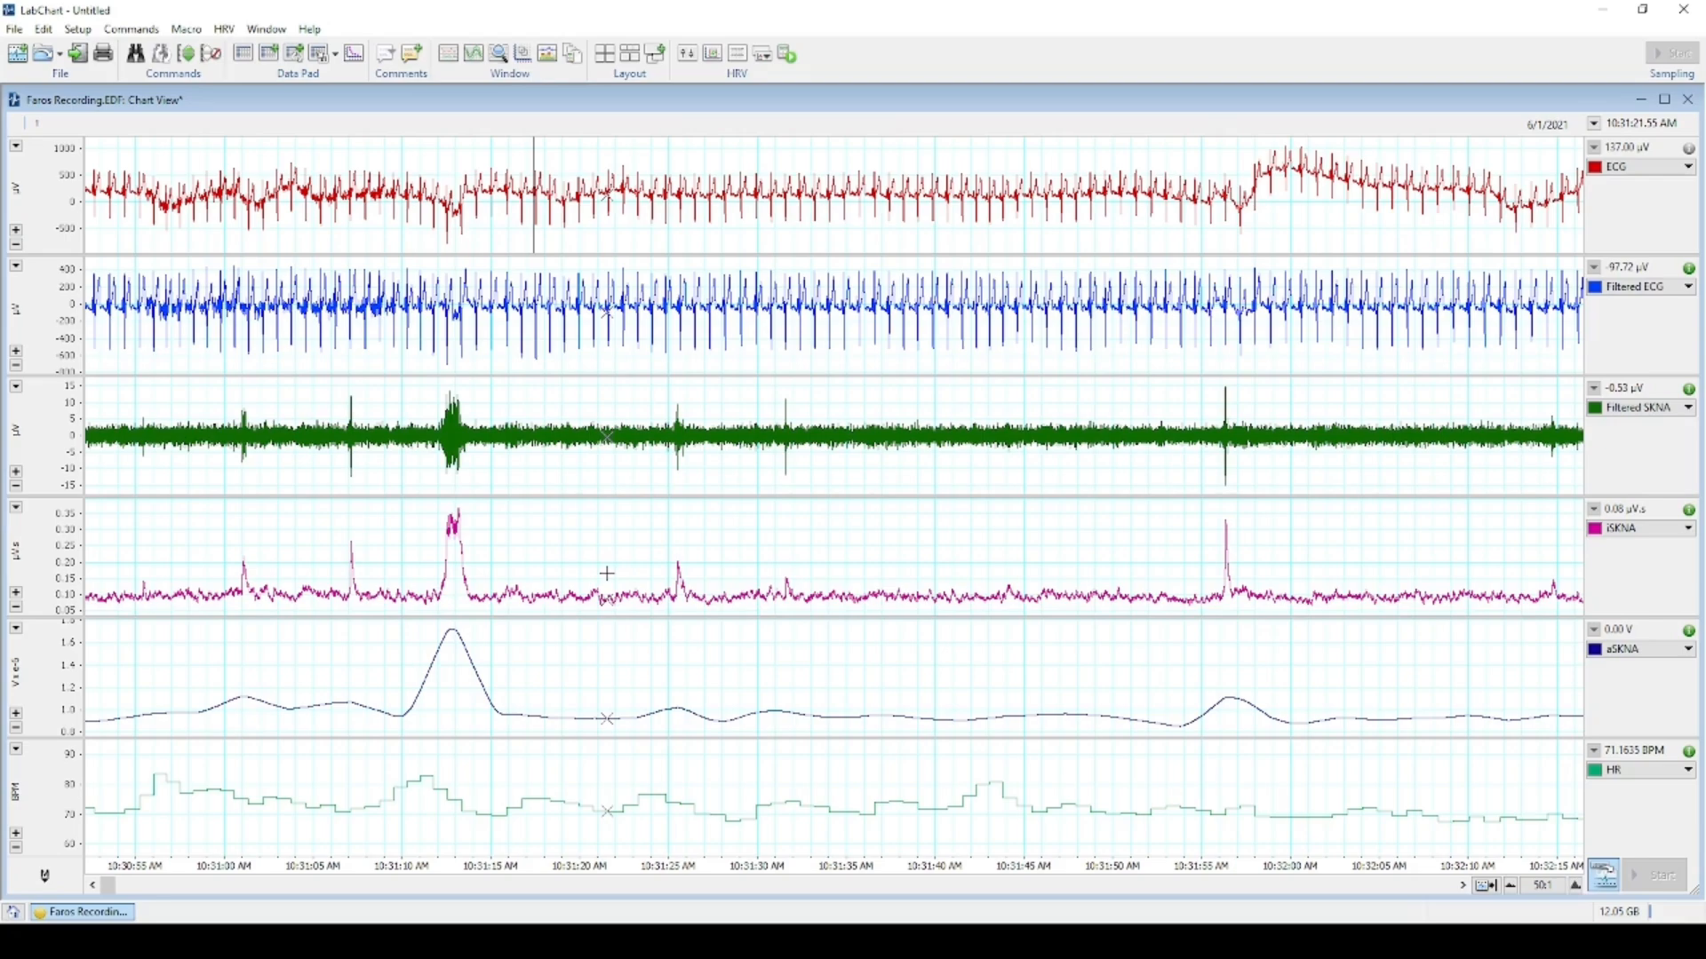
Scroll through the recording to check the HR trace around 70–90 BPM.
scroll(759, 757, "down", 3)
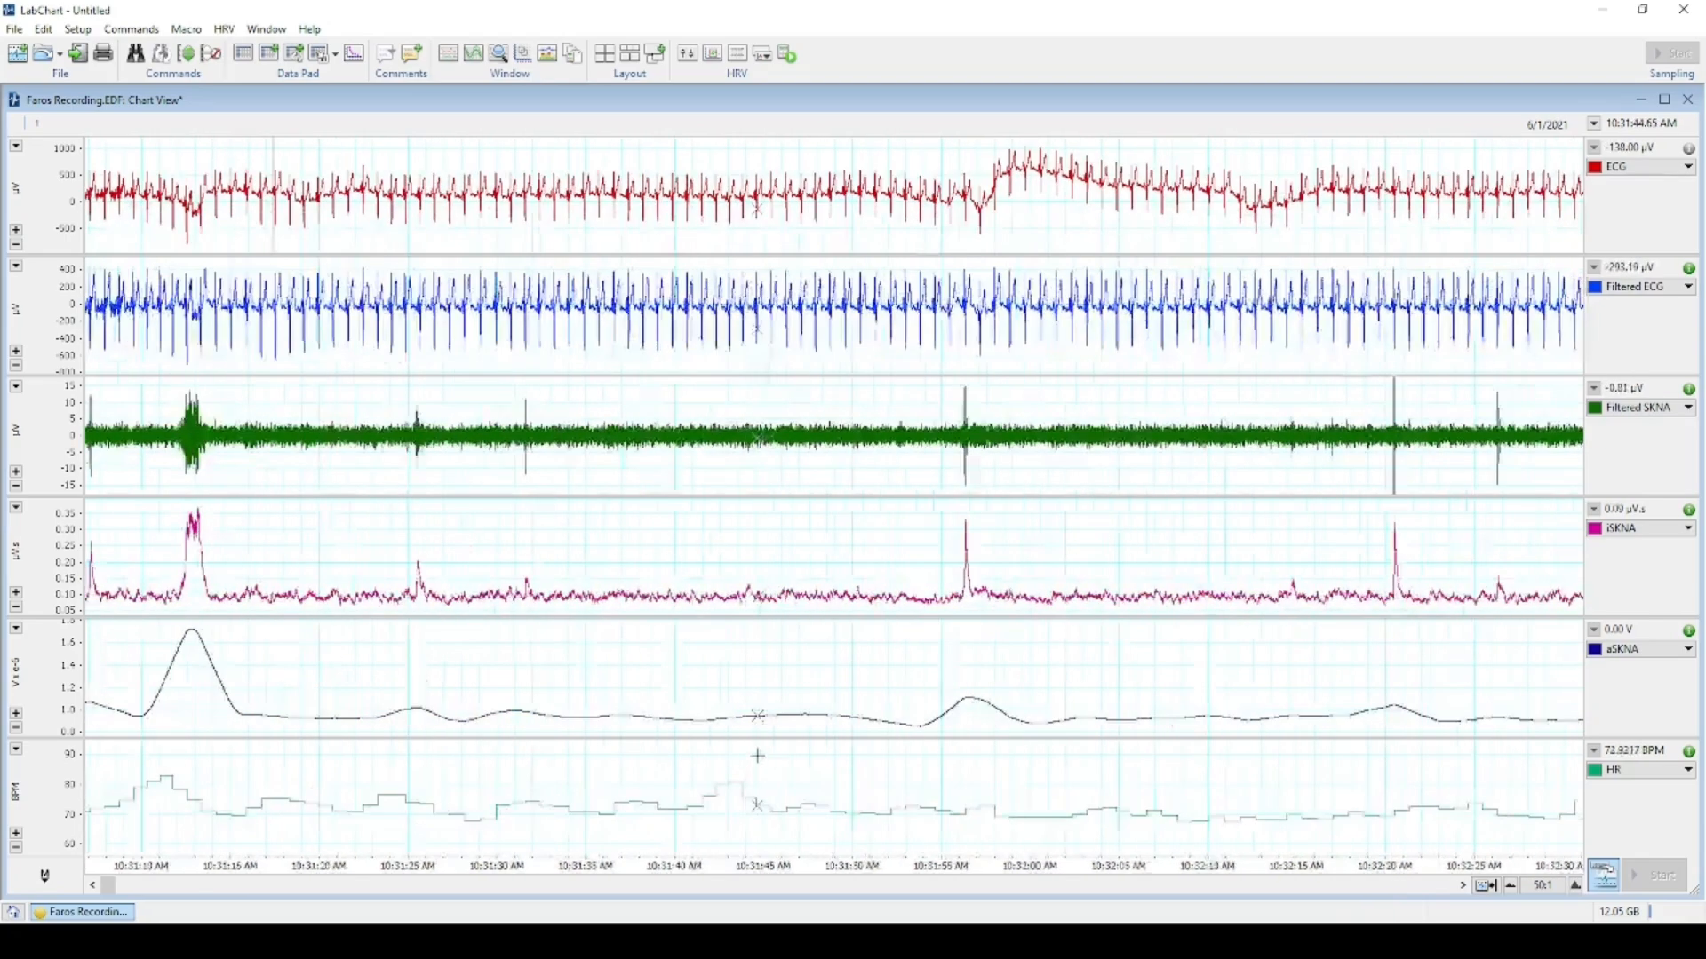
scroll(758, 756, "down", 3)
scroll(889, 711, "down", 3)
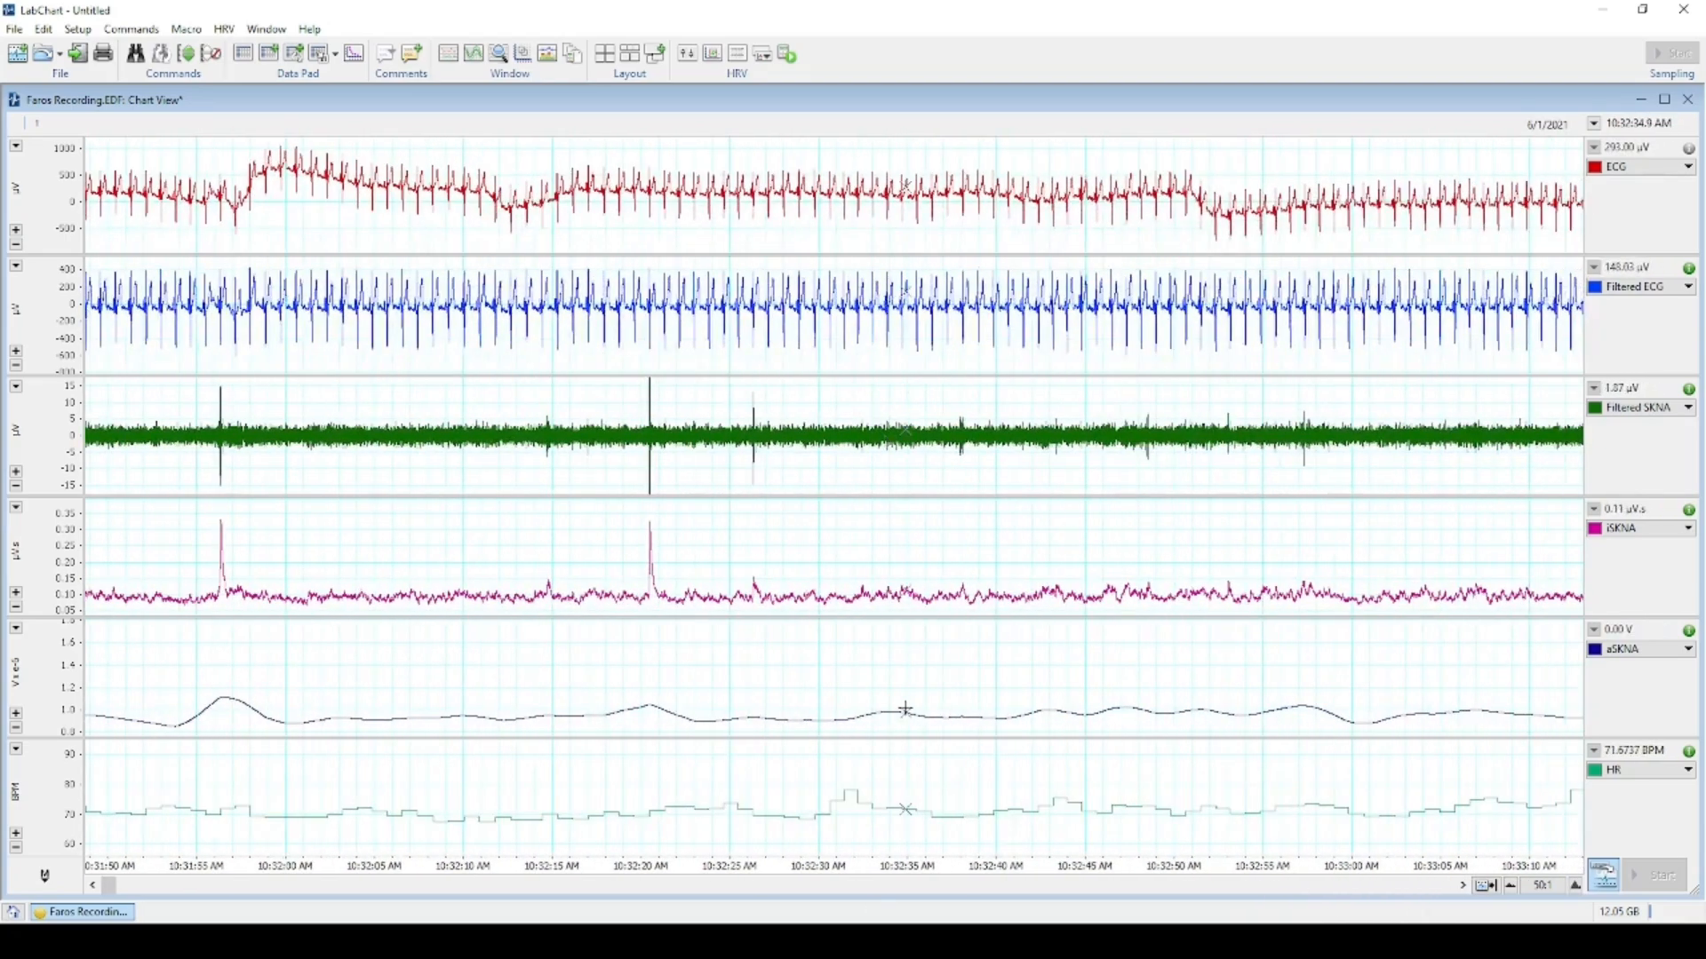
scroll(905, 709, "down", 2)
scroll(902, 708, "down", 2)
scroll(900, 707, "down", 4)
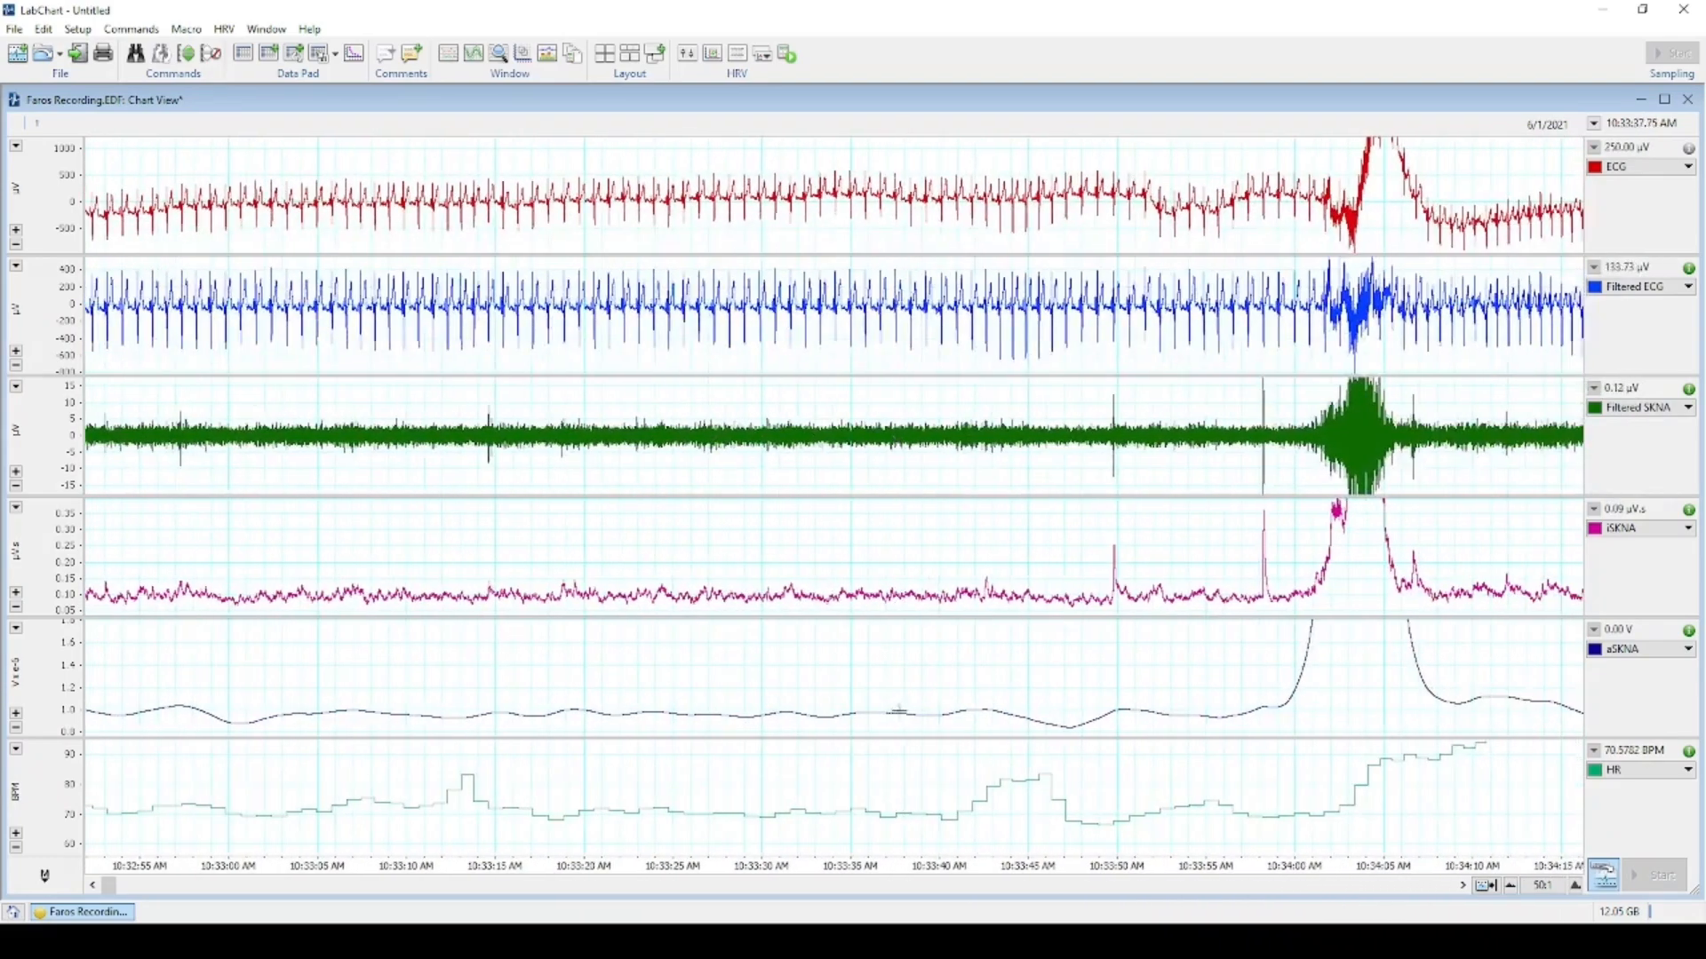
scroll(899, 715, "down", 2)
scroll(898, 722, "down", 3)
scroll(897, 722, "down", 1)
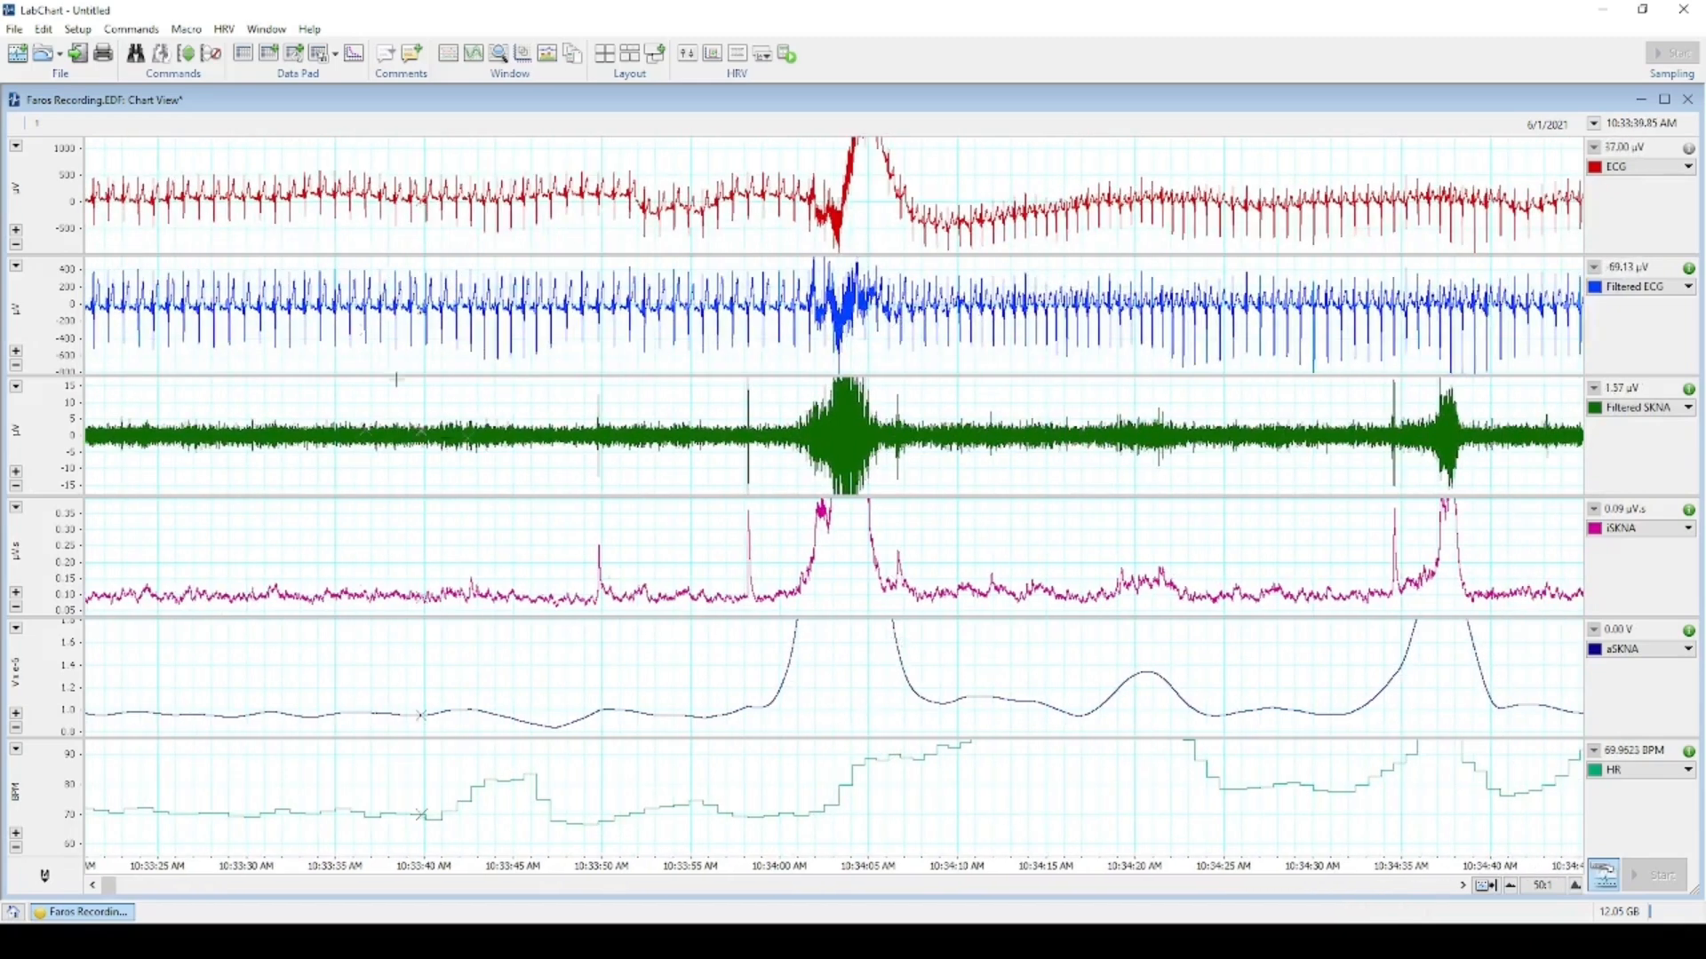
Auto-scale all channels and pan from about 10:33:30 past the 10:34:05 burst to 10:34:45.
left_click(187, 55)
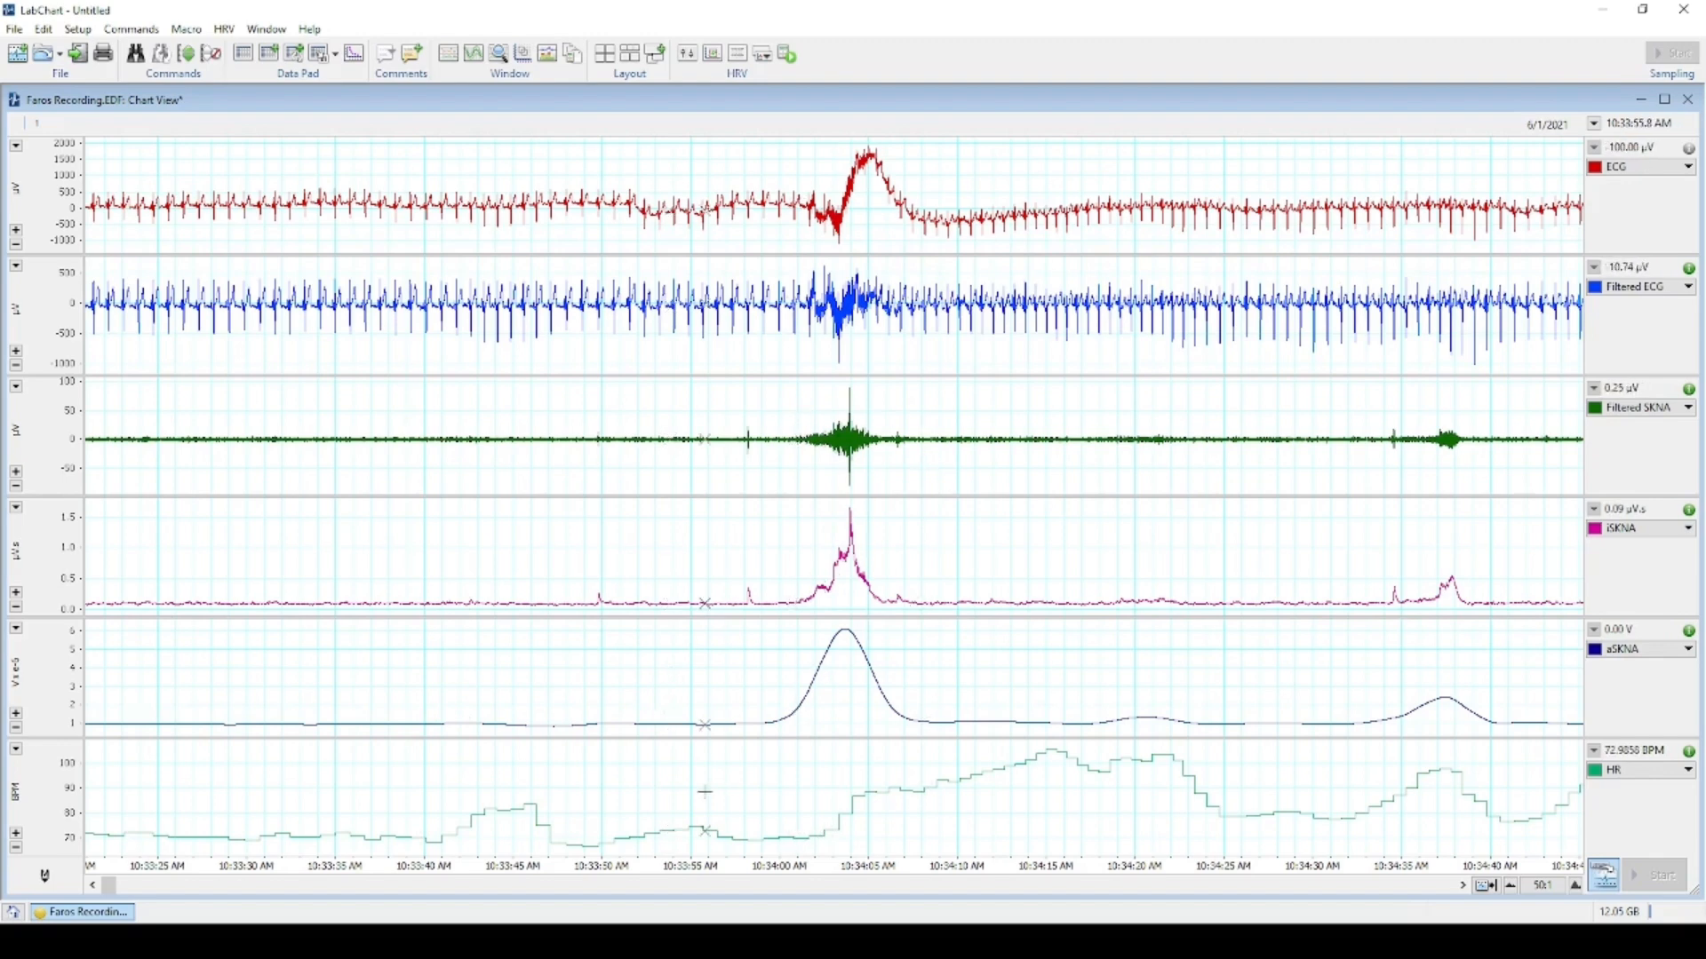
left_click_drag(877, 819, 764, 817)
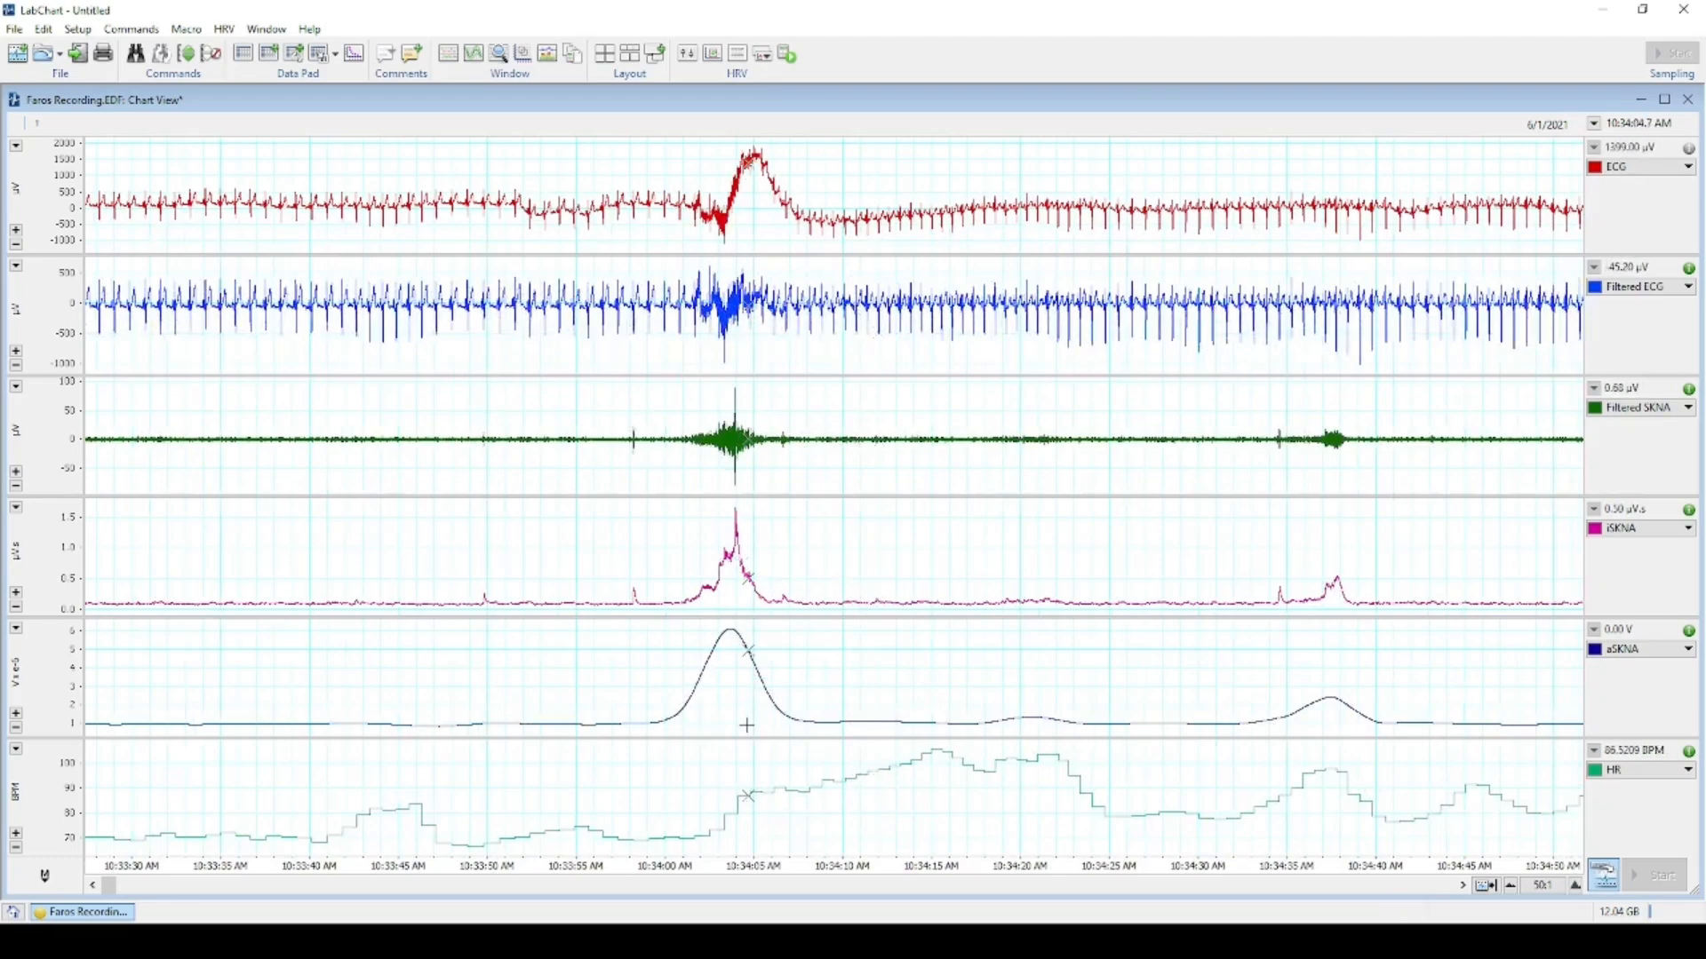
scroll(744, 727, "right", 2)
scroll(745, 727, "right", 2)
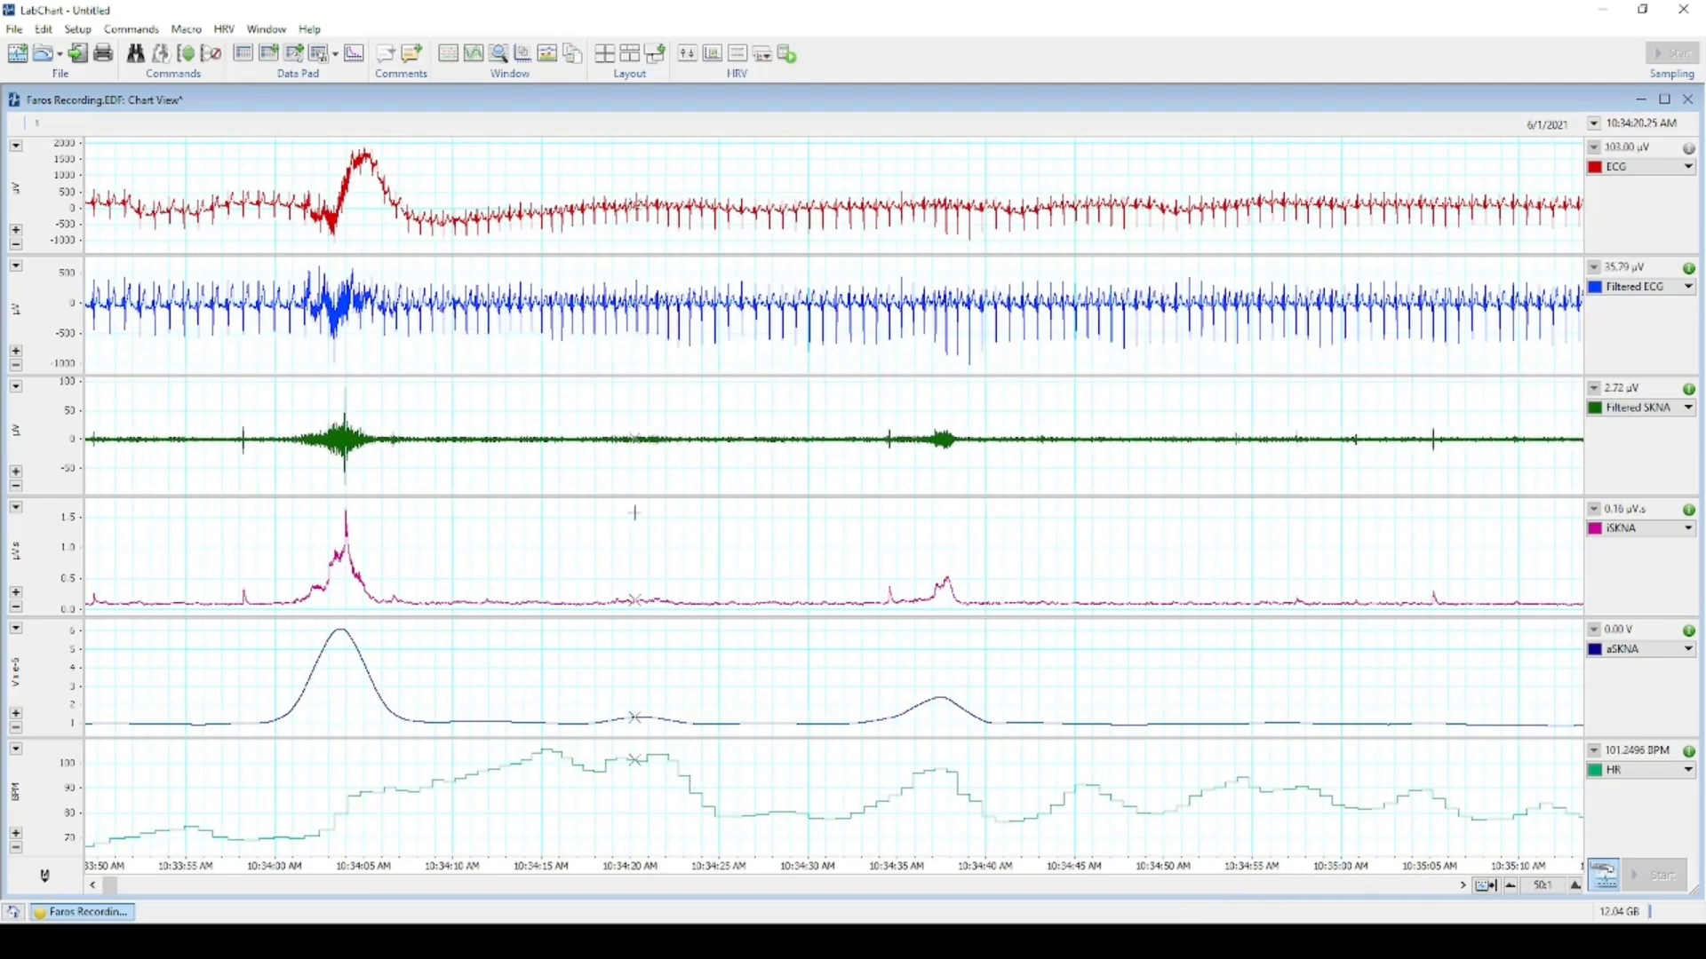
scroll(637, 511, "right", 5)
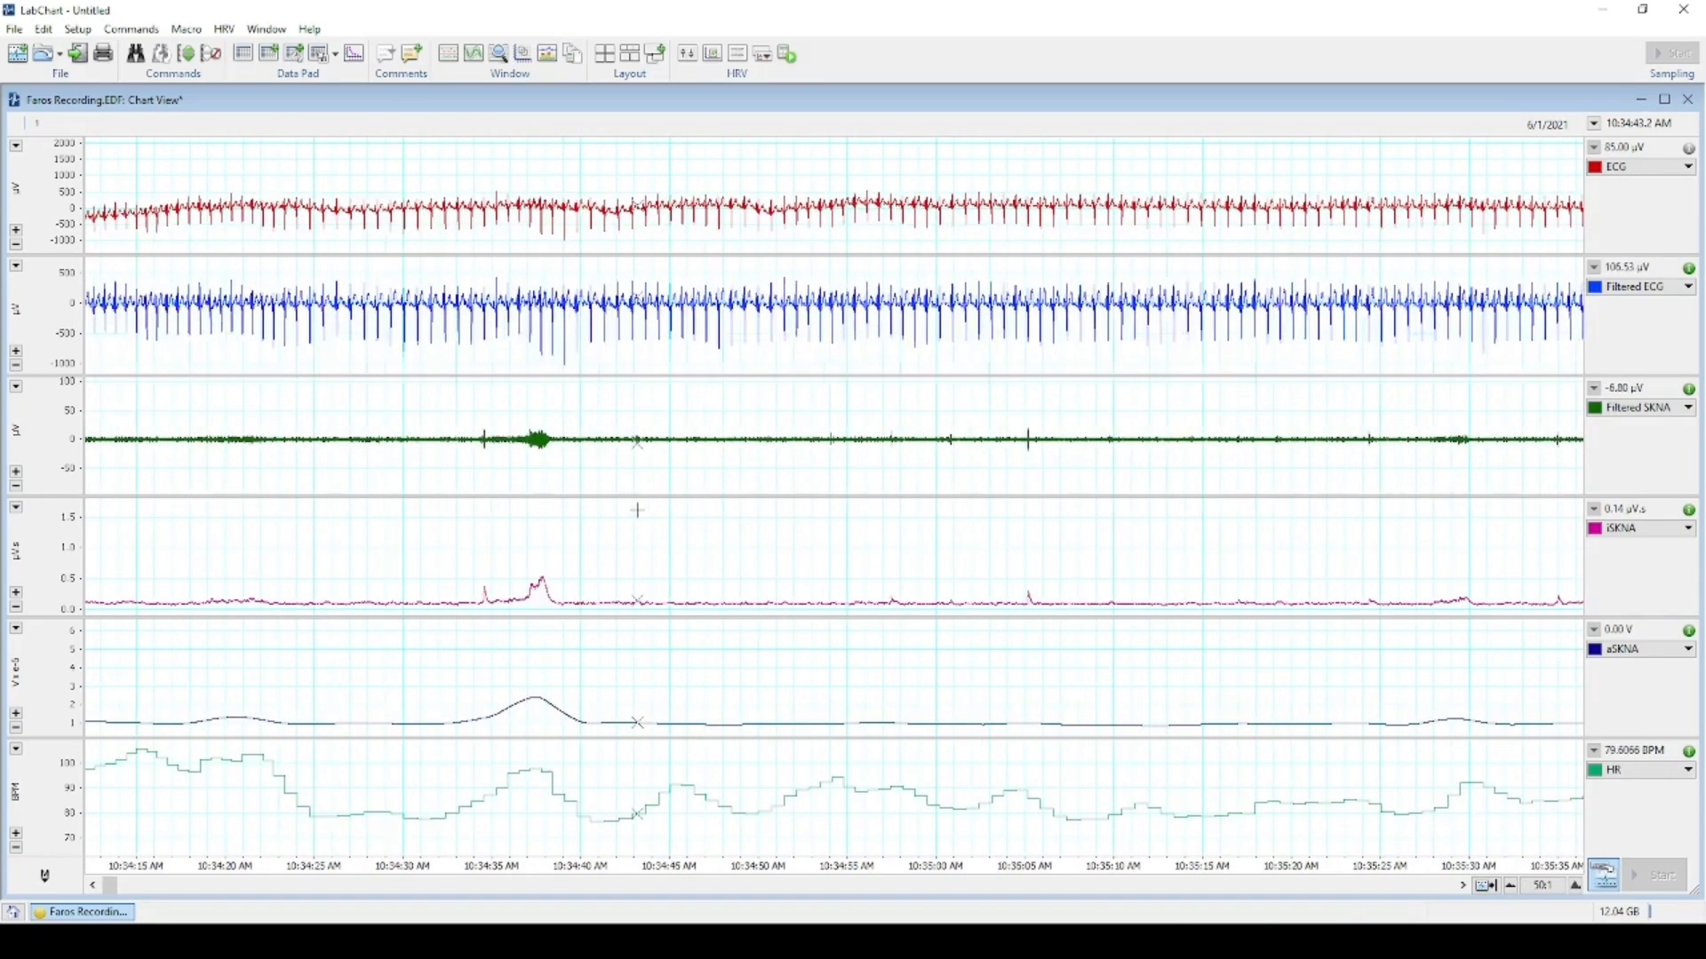
scroll(637, 511, "left", 4)
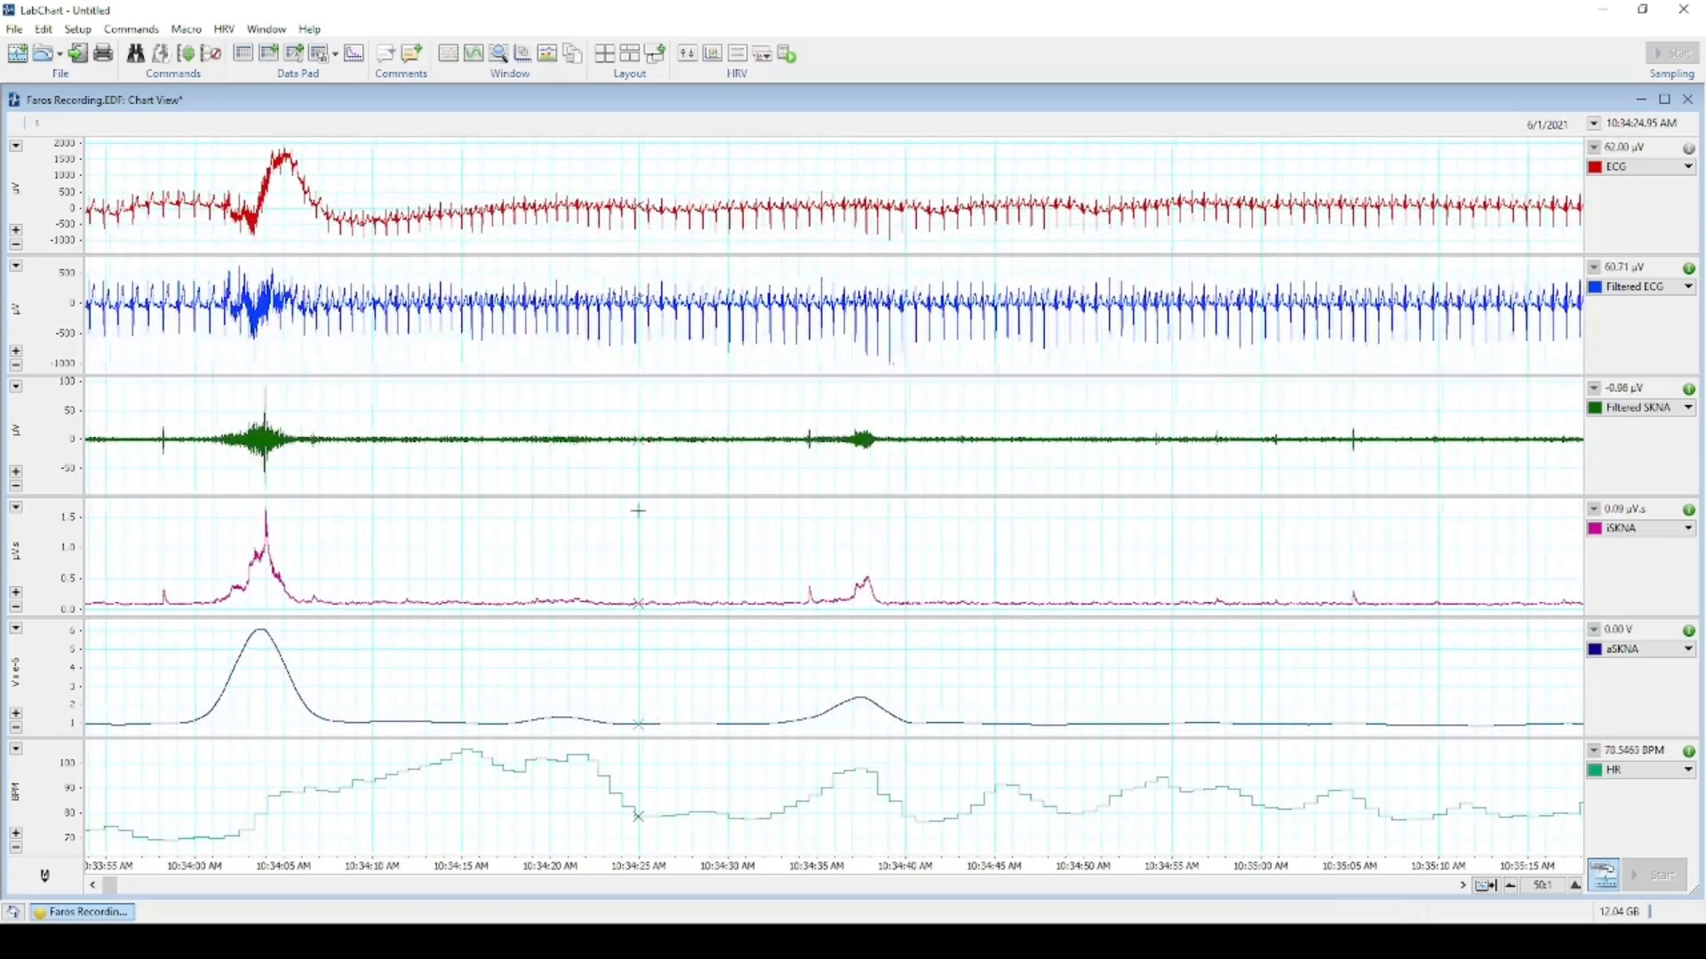
scroll(638, 511, "left", 5)
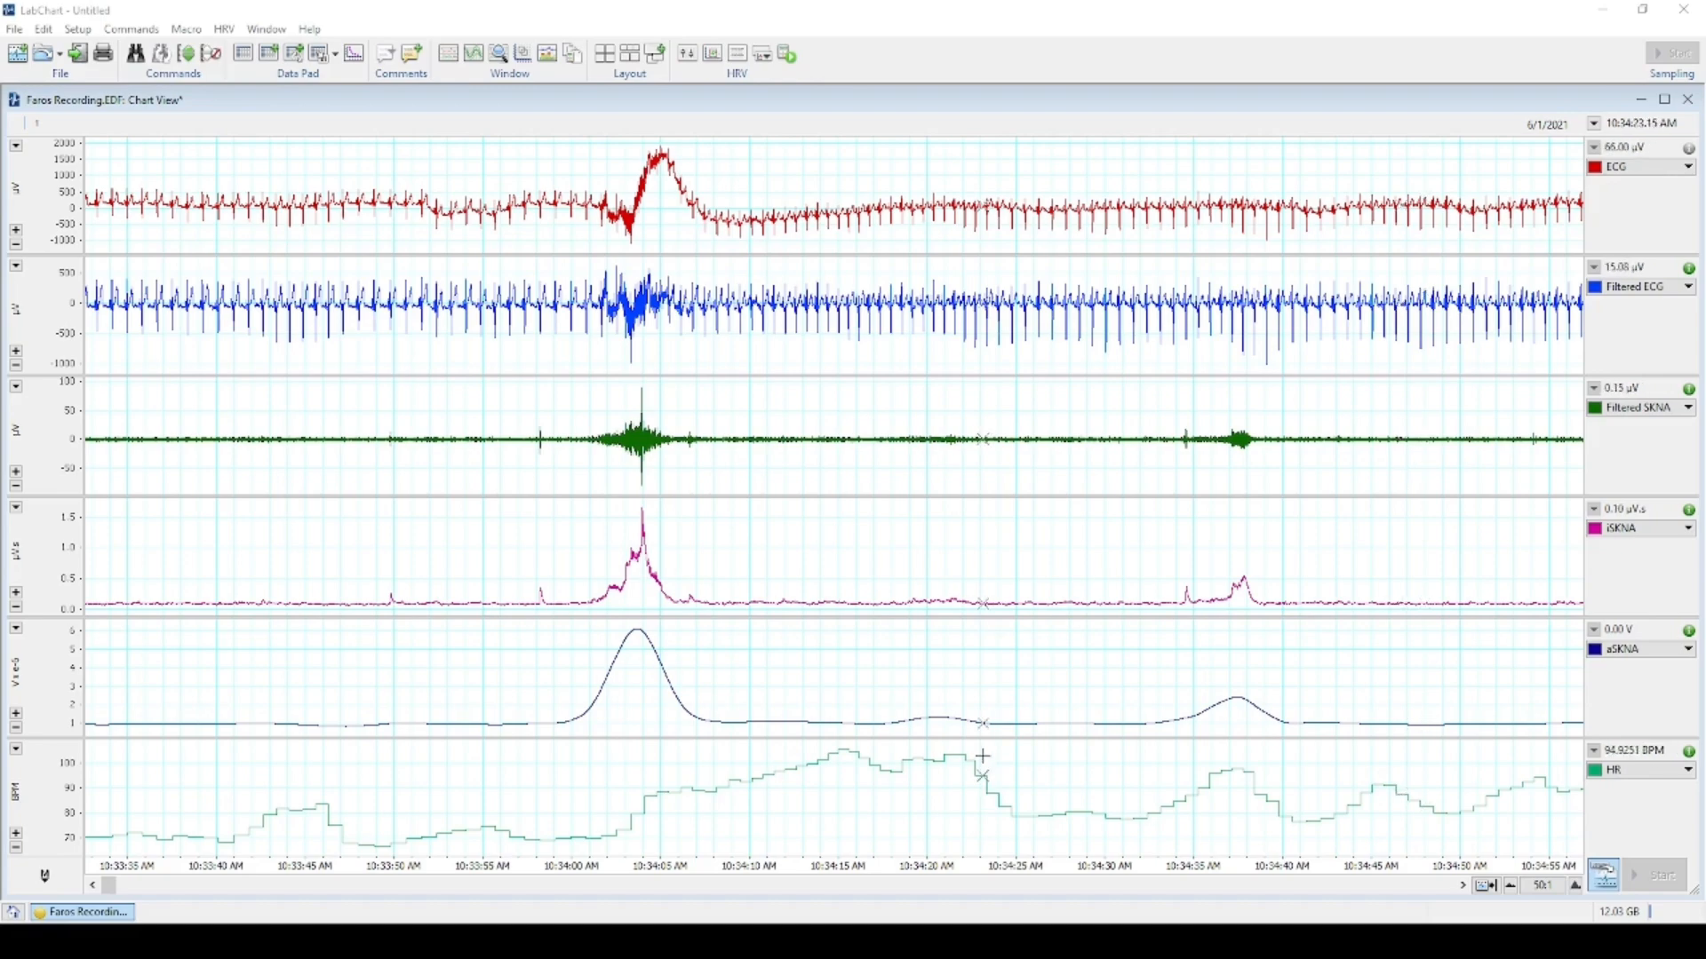
scroll(1249, 698, "right", 4)
scroll(1231, 680, "right", 12)
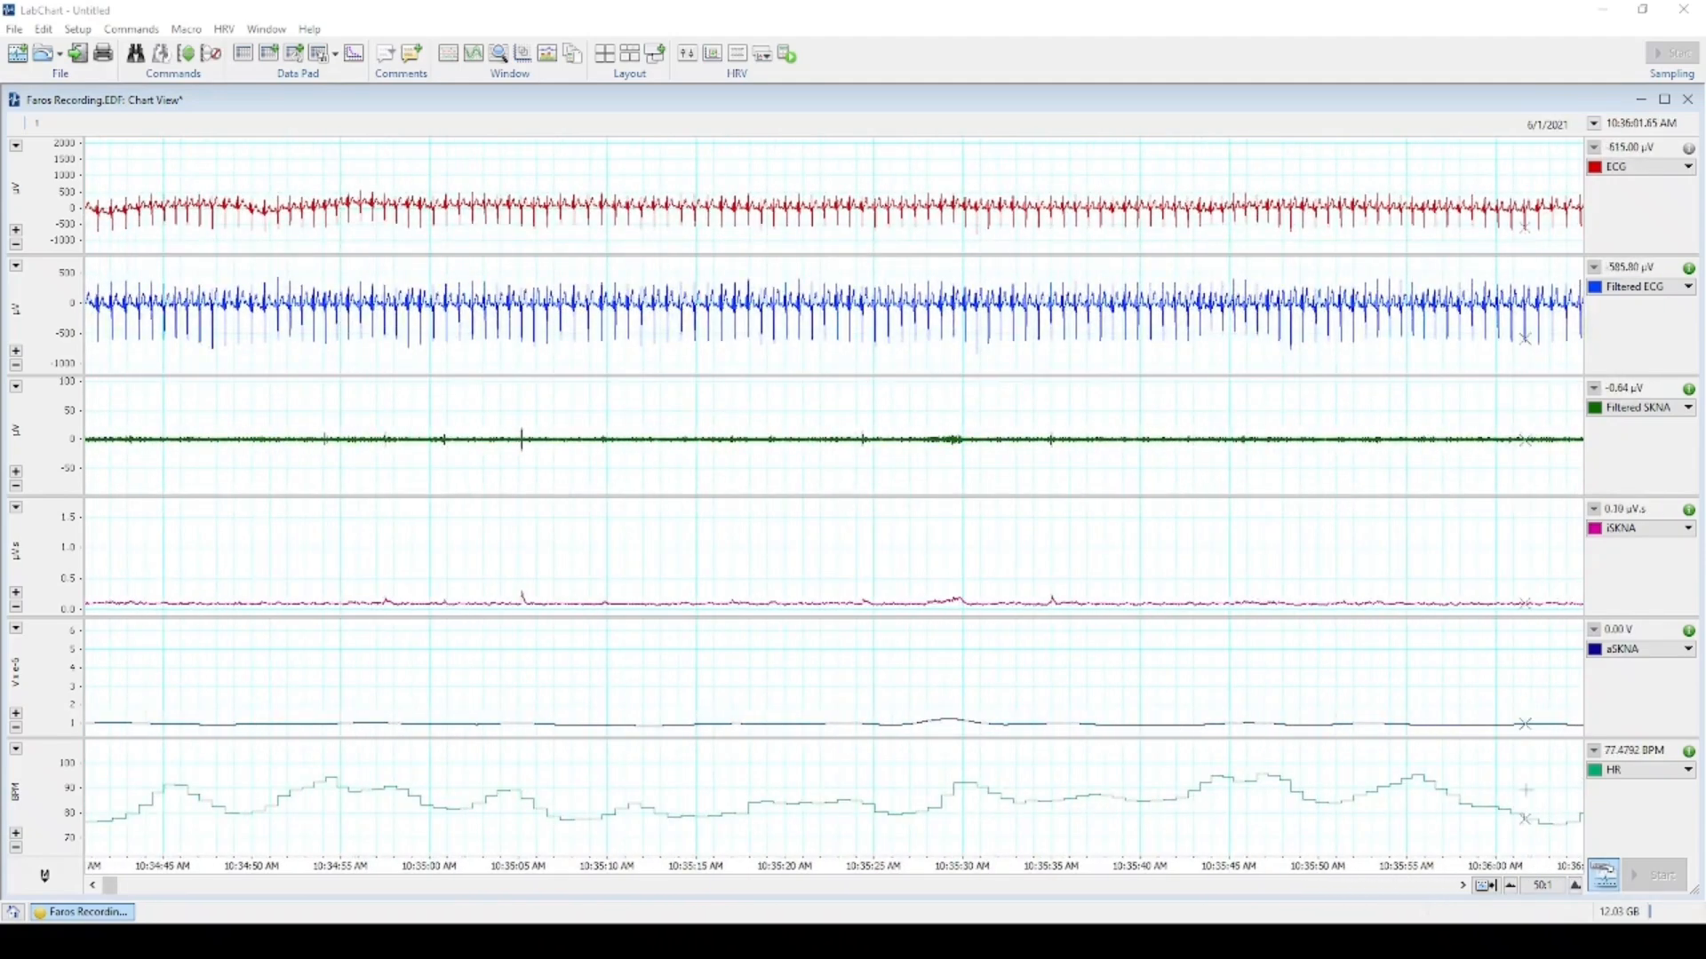
Zoom the time axis to 20:1, then compress it to 100:1.
left_click(1575, 886)
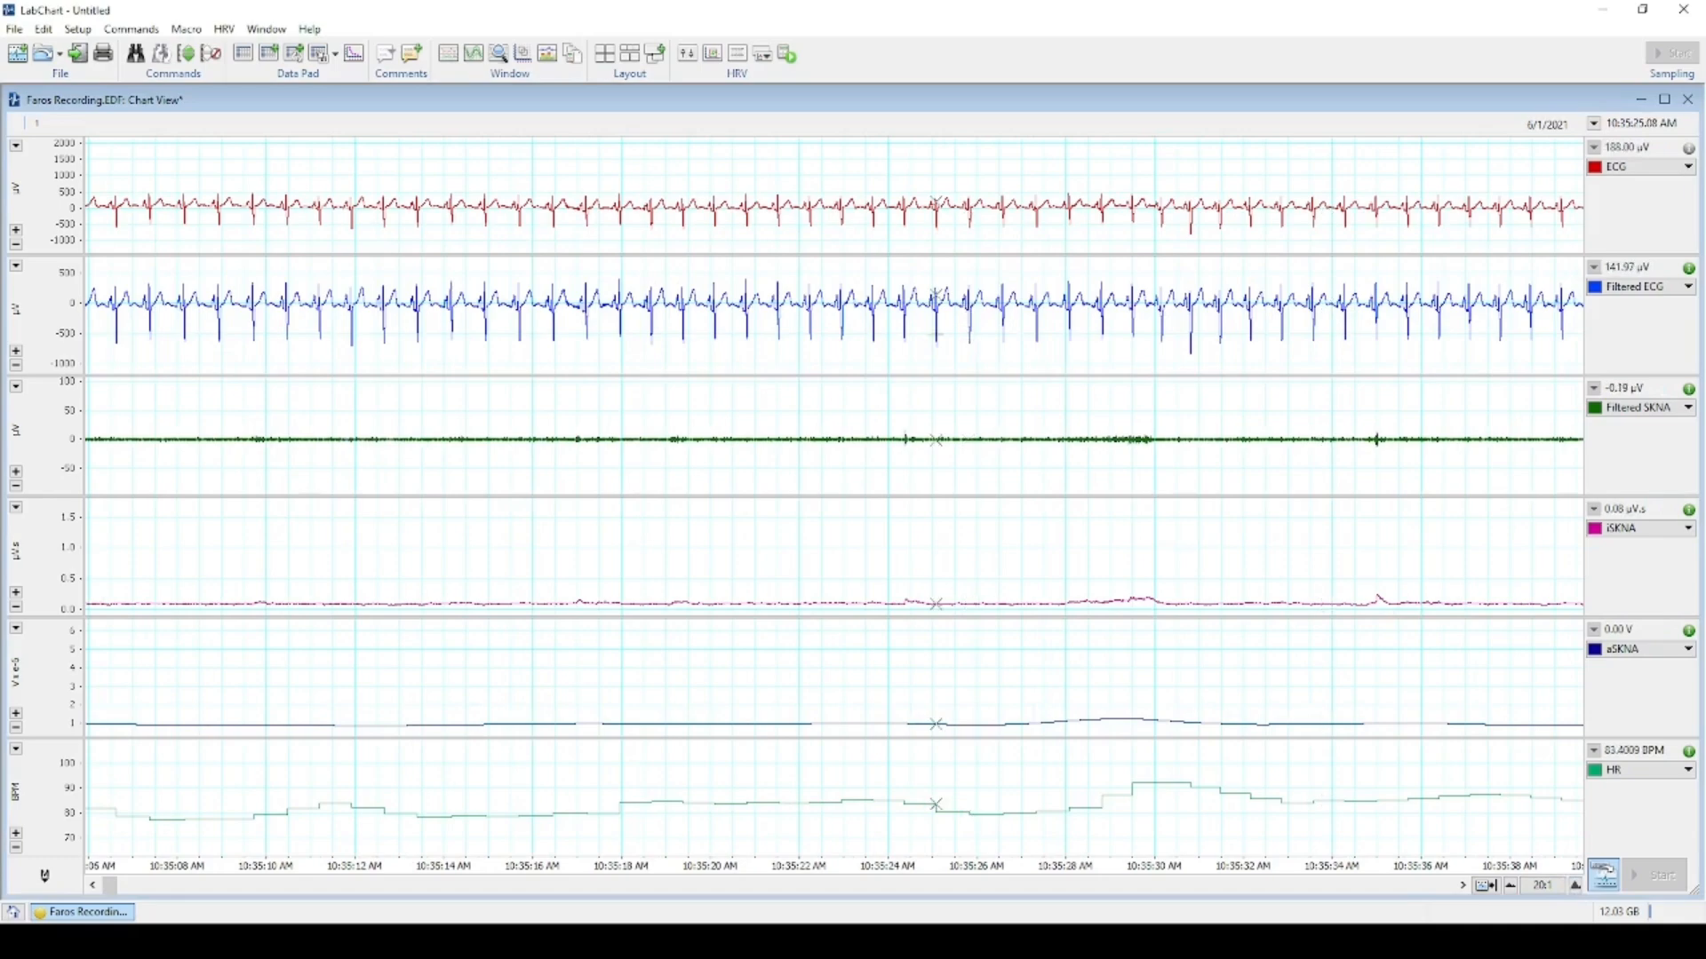
scroll(987, 436, "left", 3)
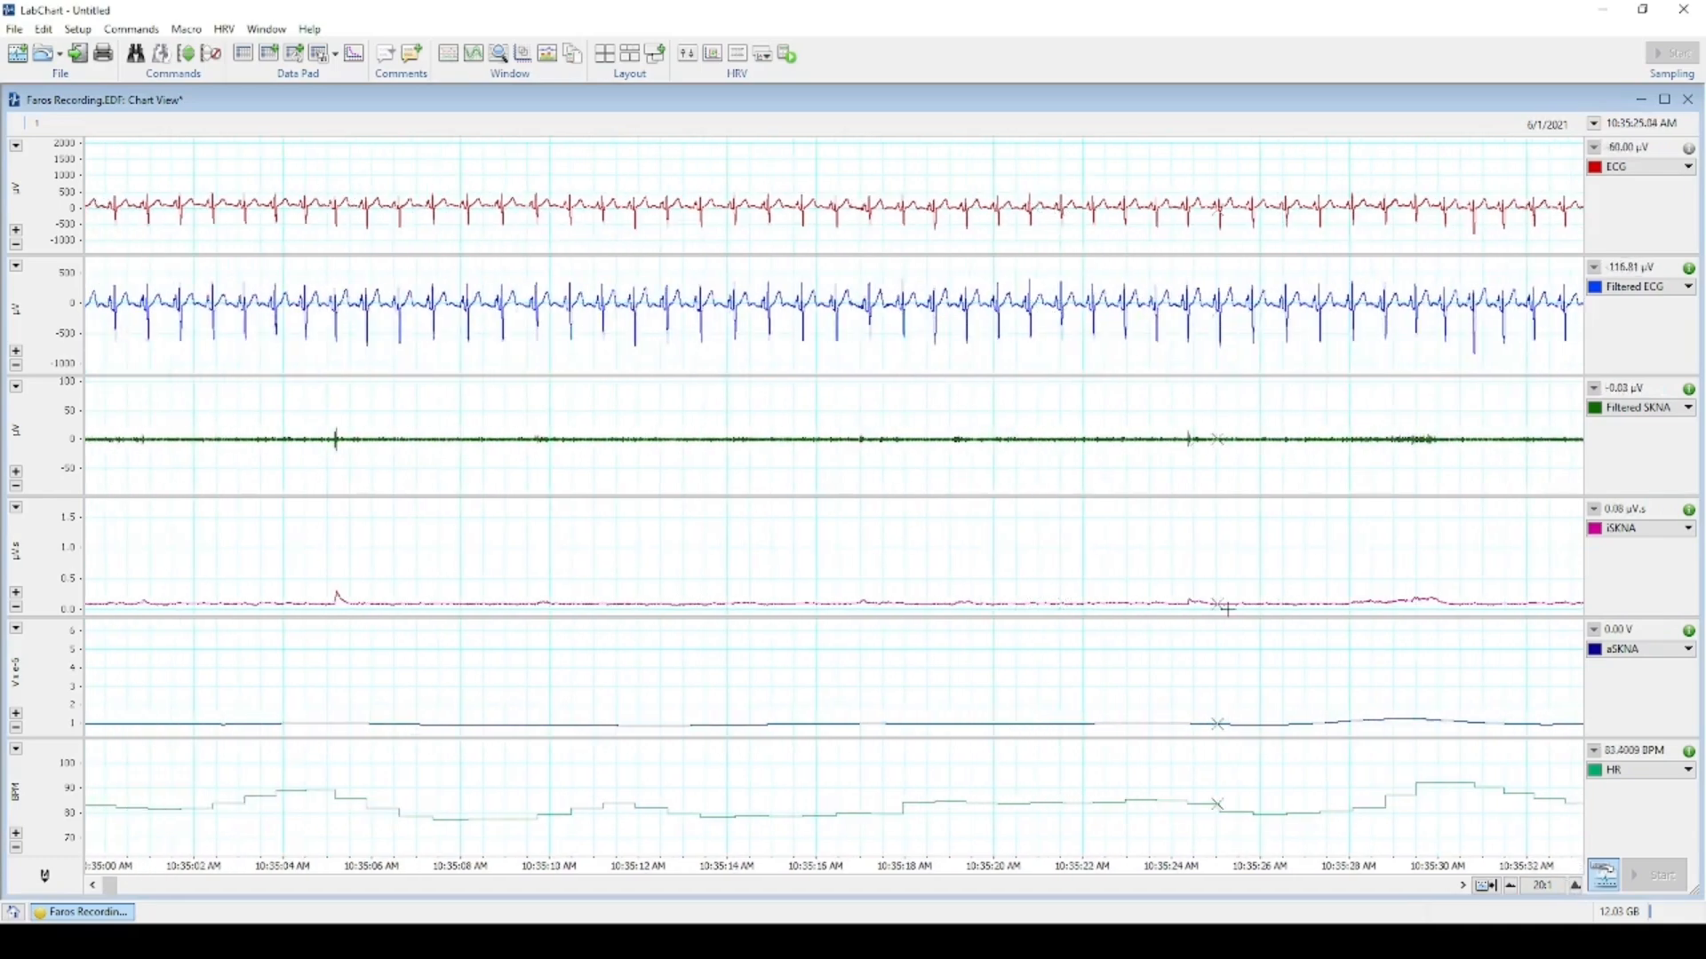
scroll(1199, 456, "right", 4)
left_click(1511, 886)
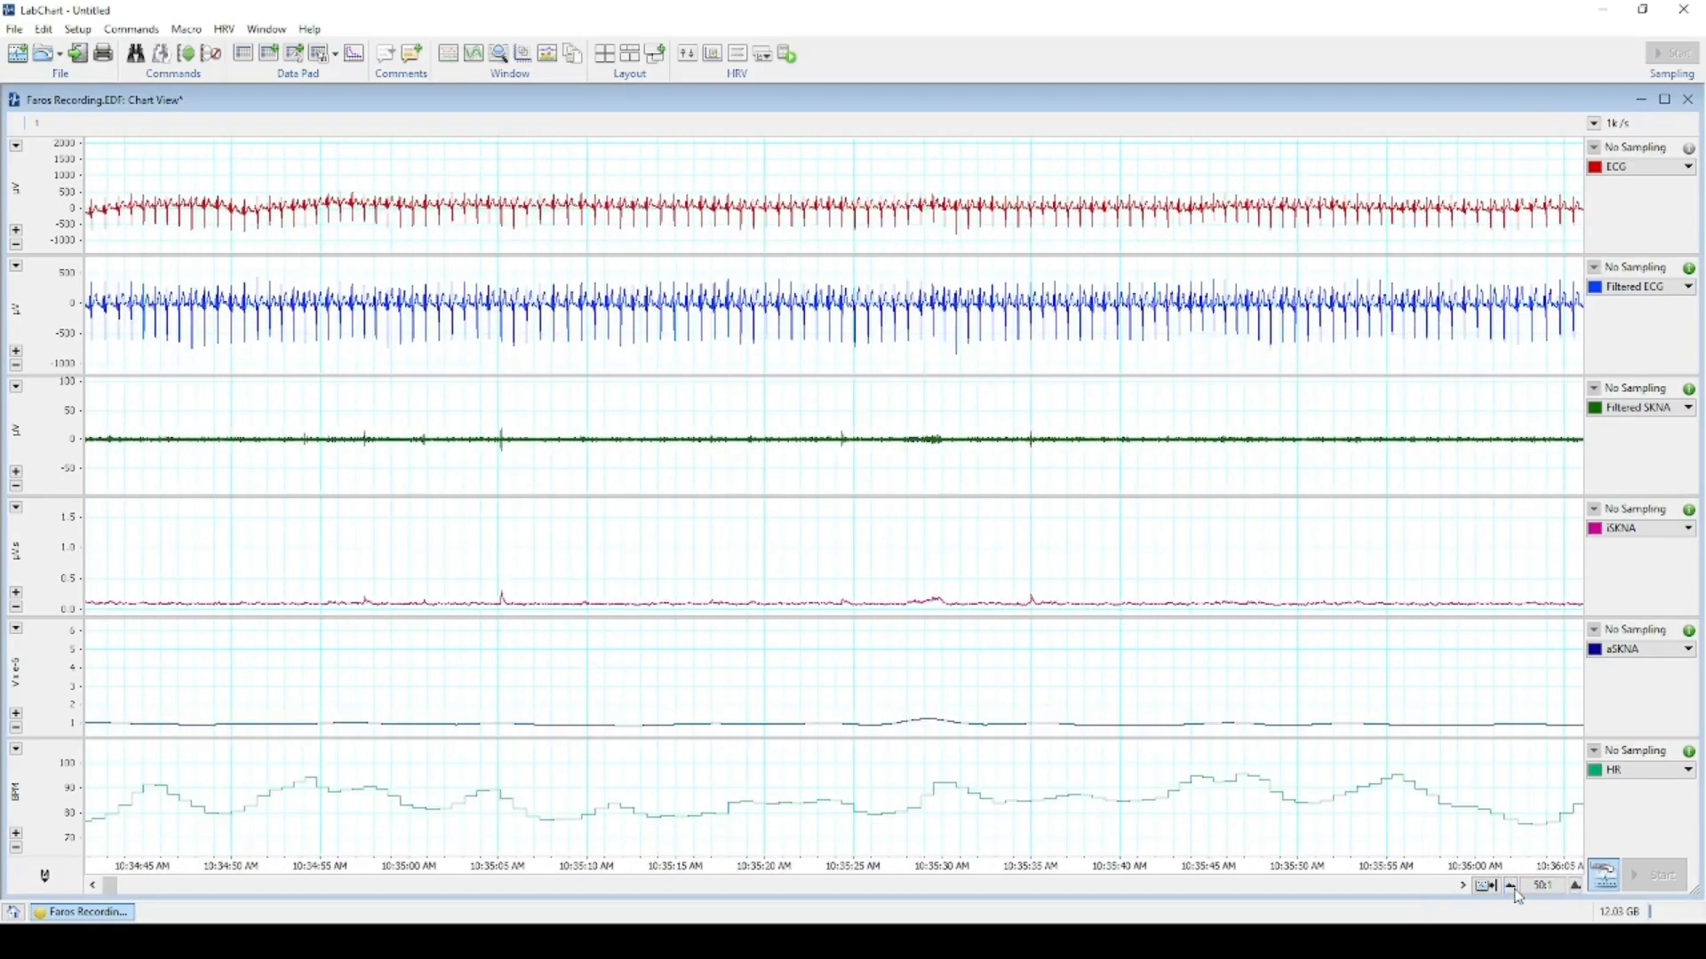
left_click(1511, 887)
Try 200:1, return to 100:1 and drag the scrollbar to the recording's start.
scroll(931, 548, "left", 6)
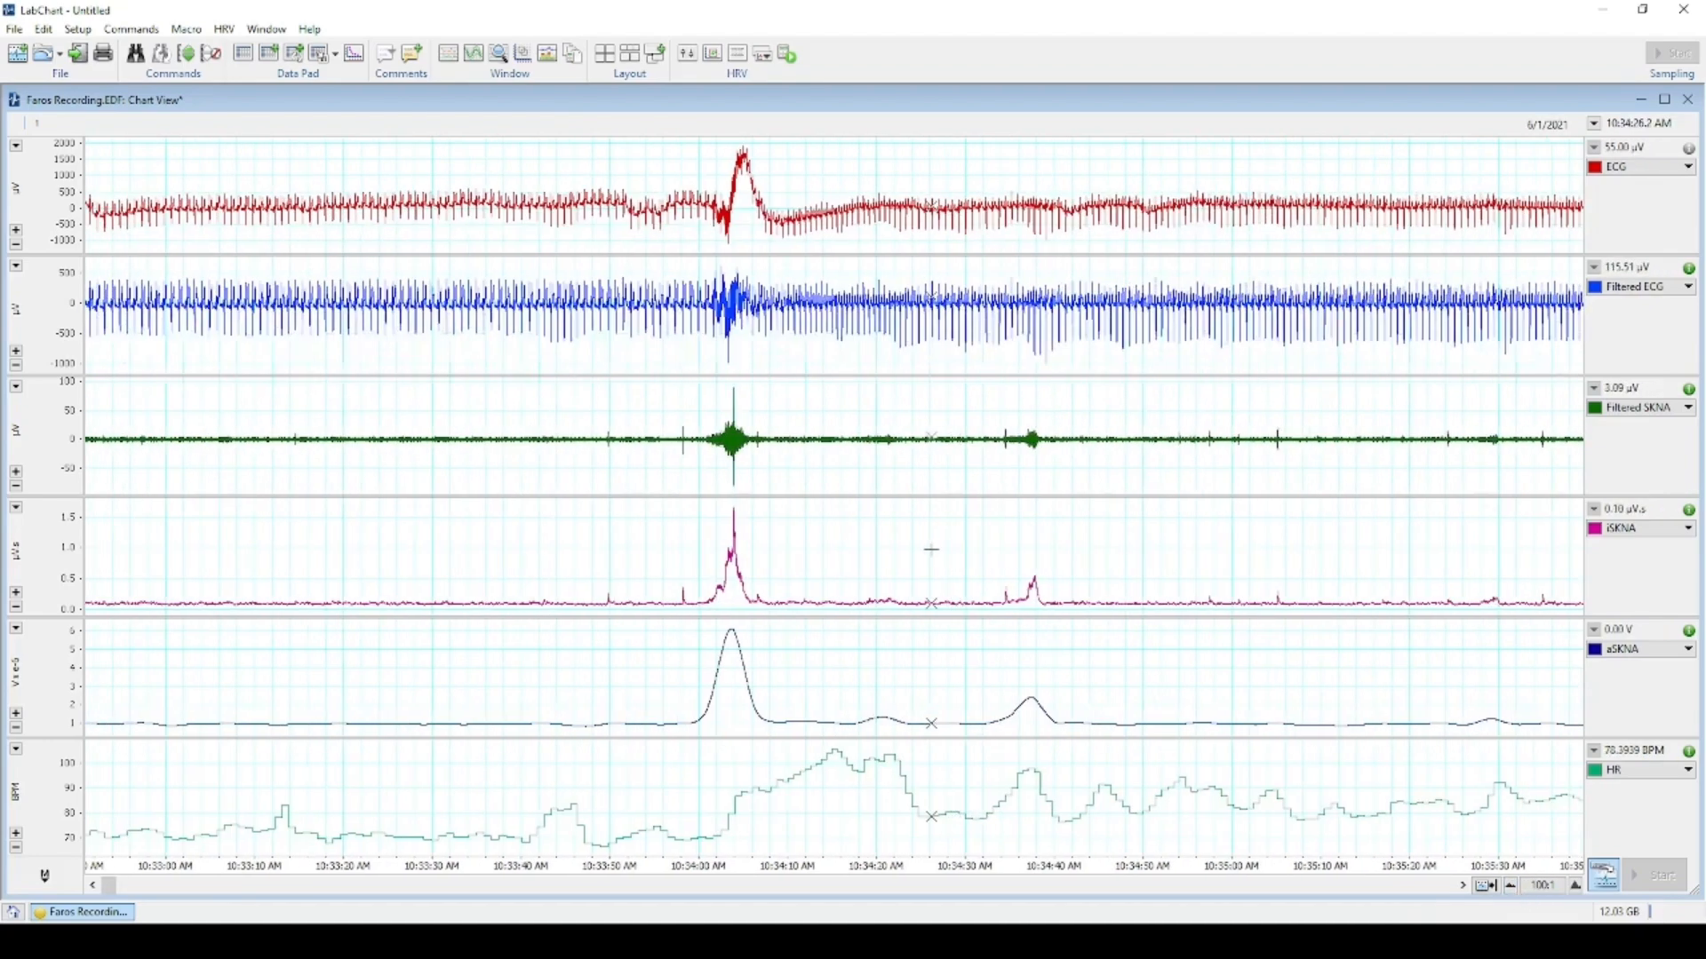
scroll(983, 571, "left", 1)
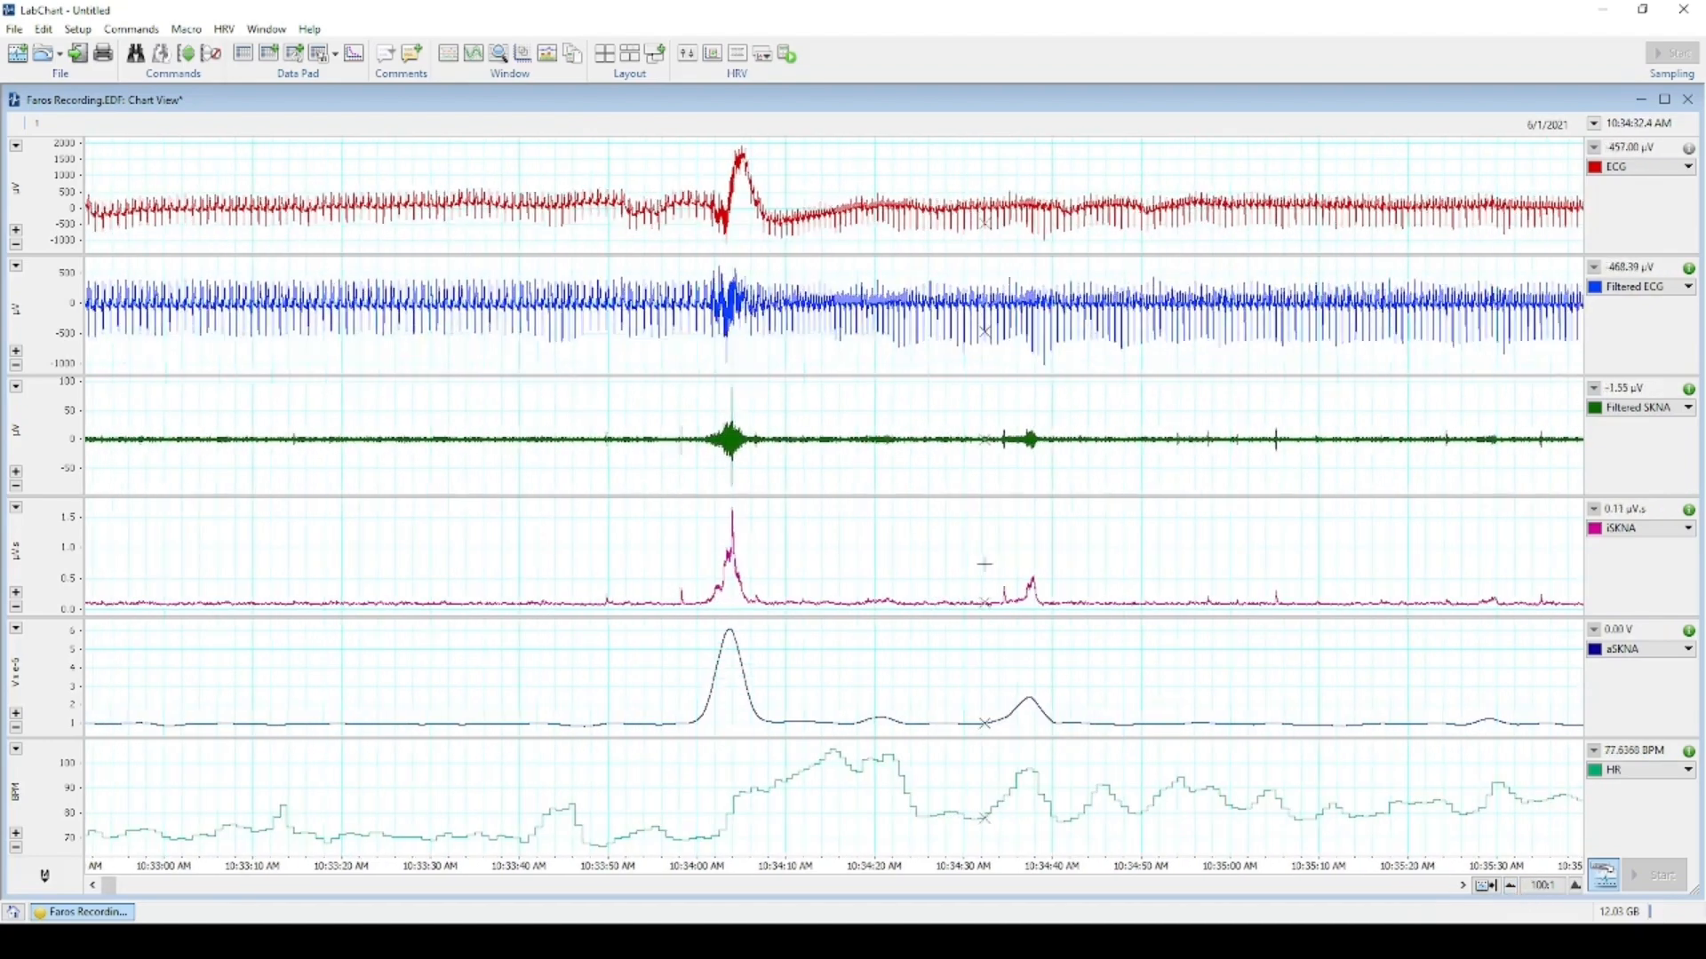
left_click(1511, 887)
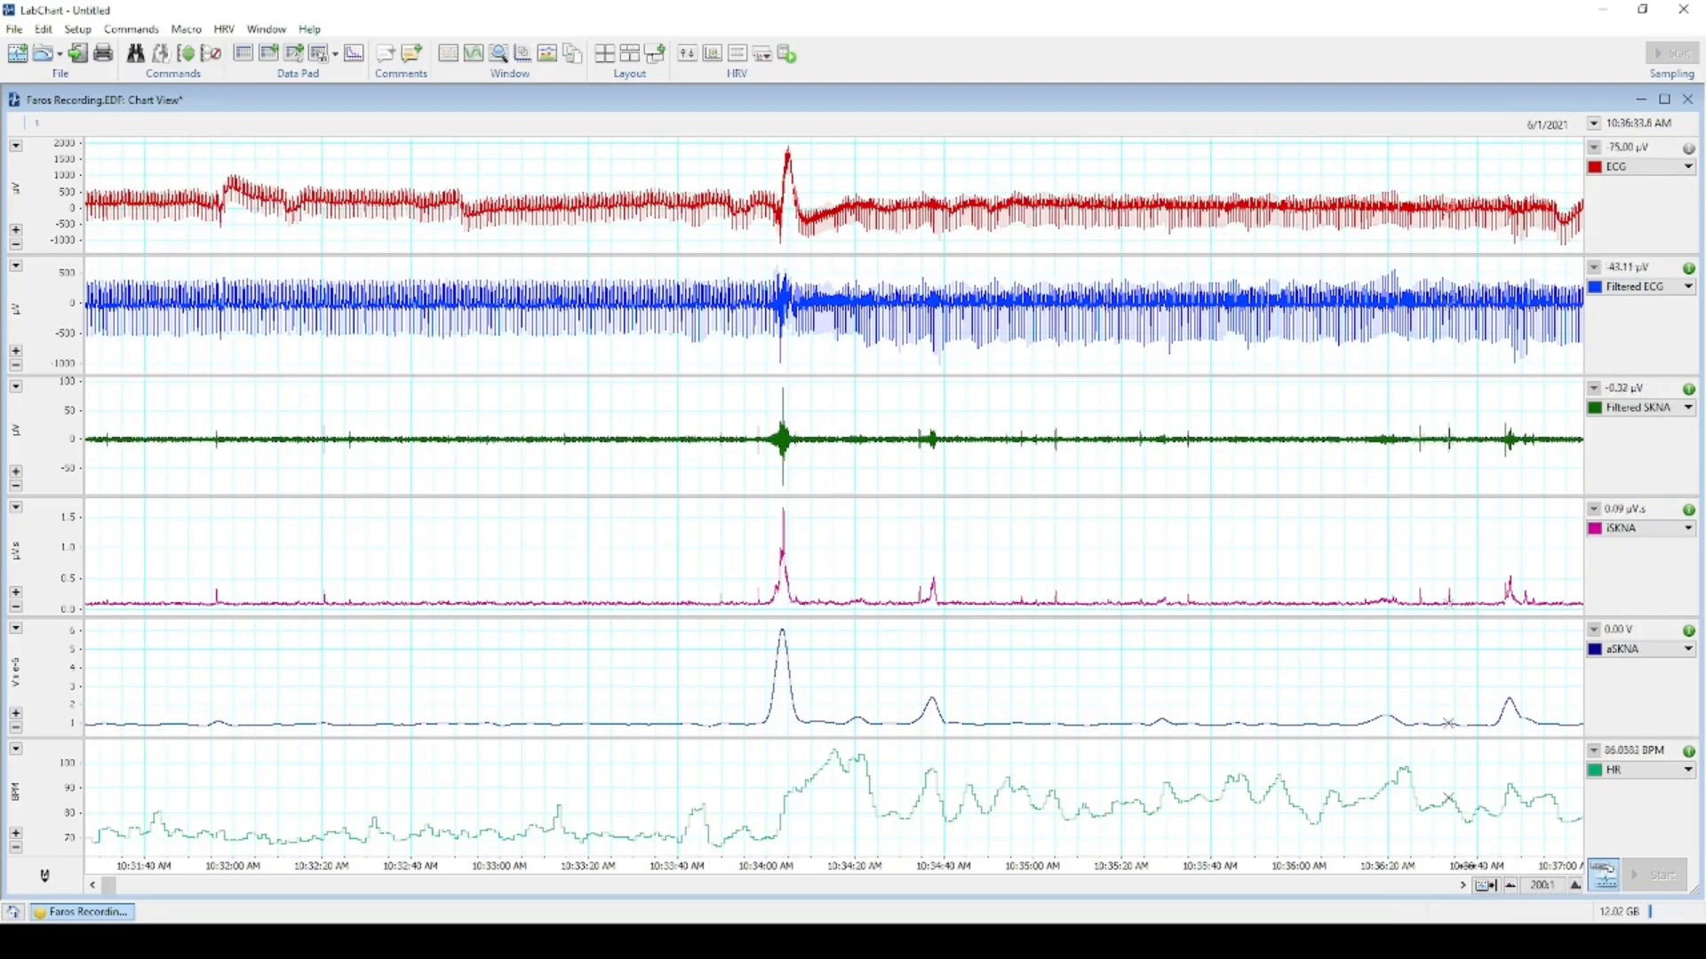
left_click(1575, 887)
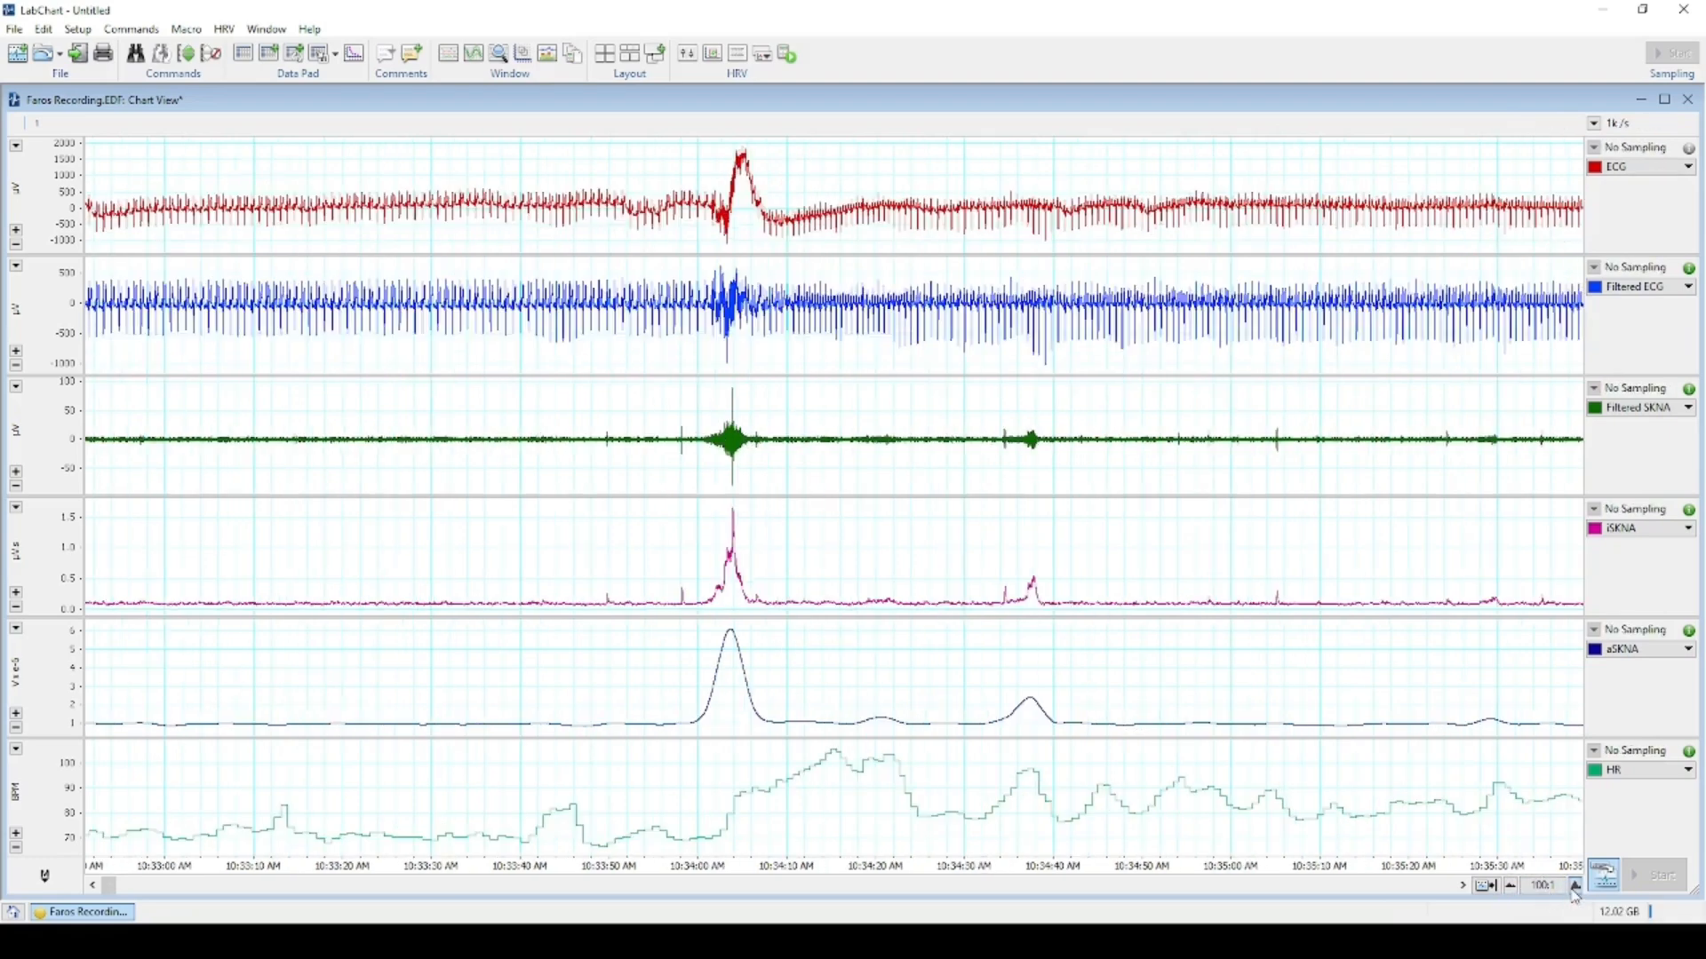
scroll(179, 796, "left", 6)
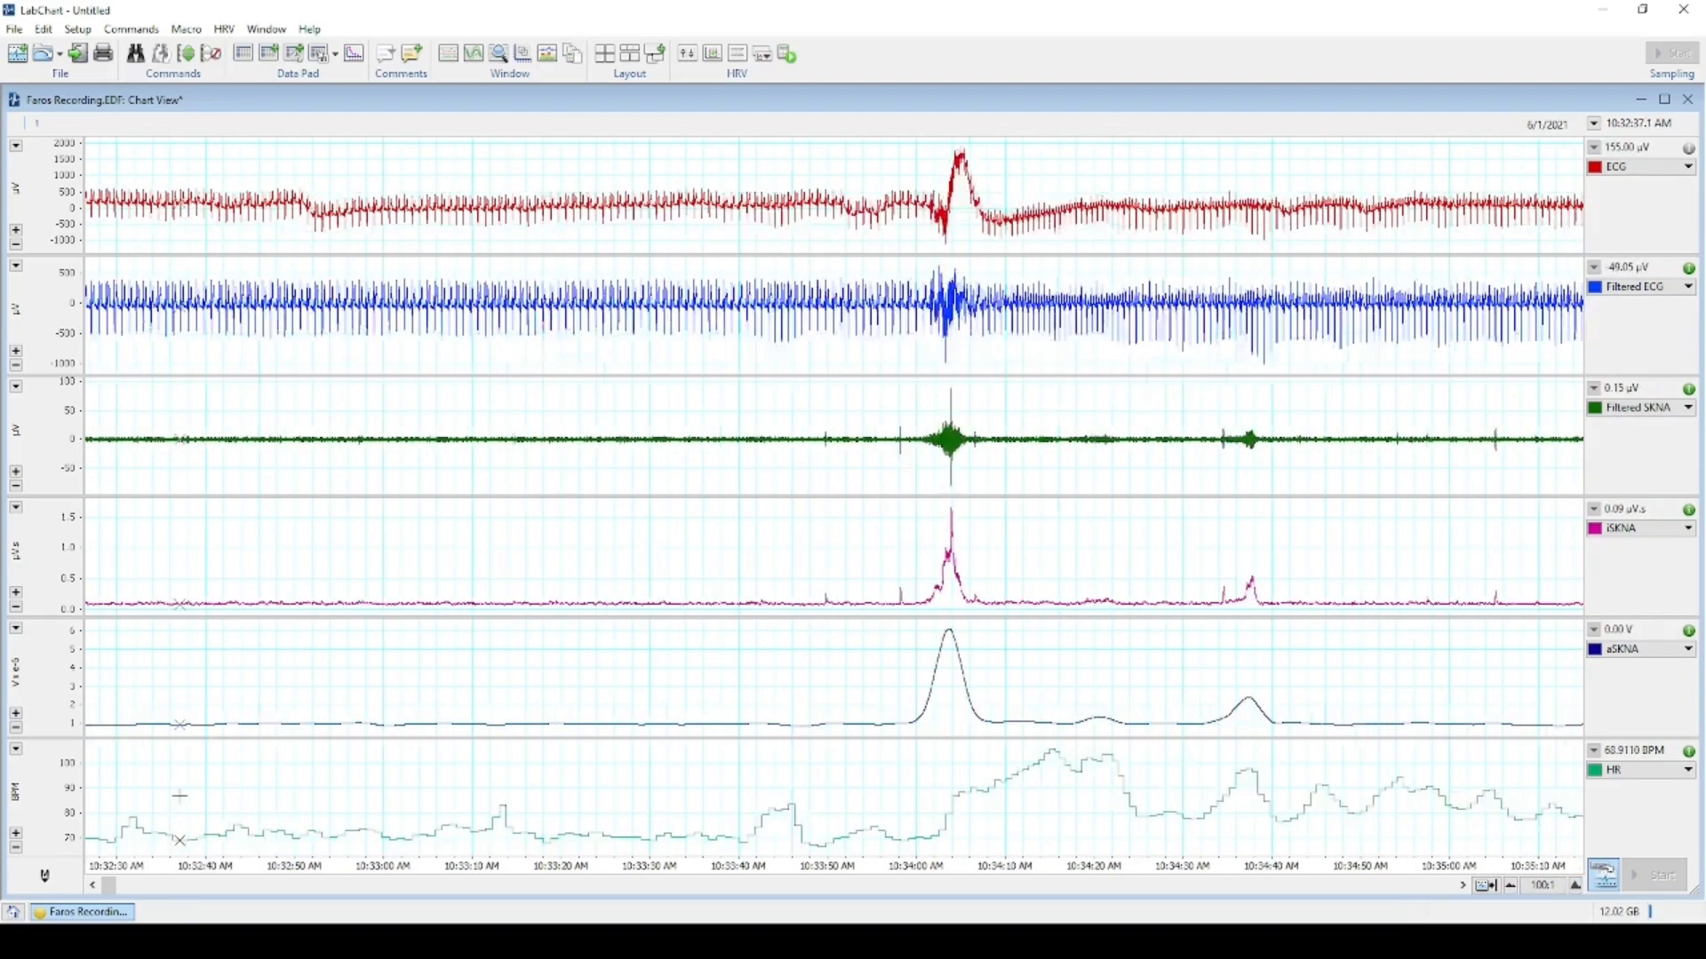
left_click_drag(121, 891, 100, 888)
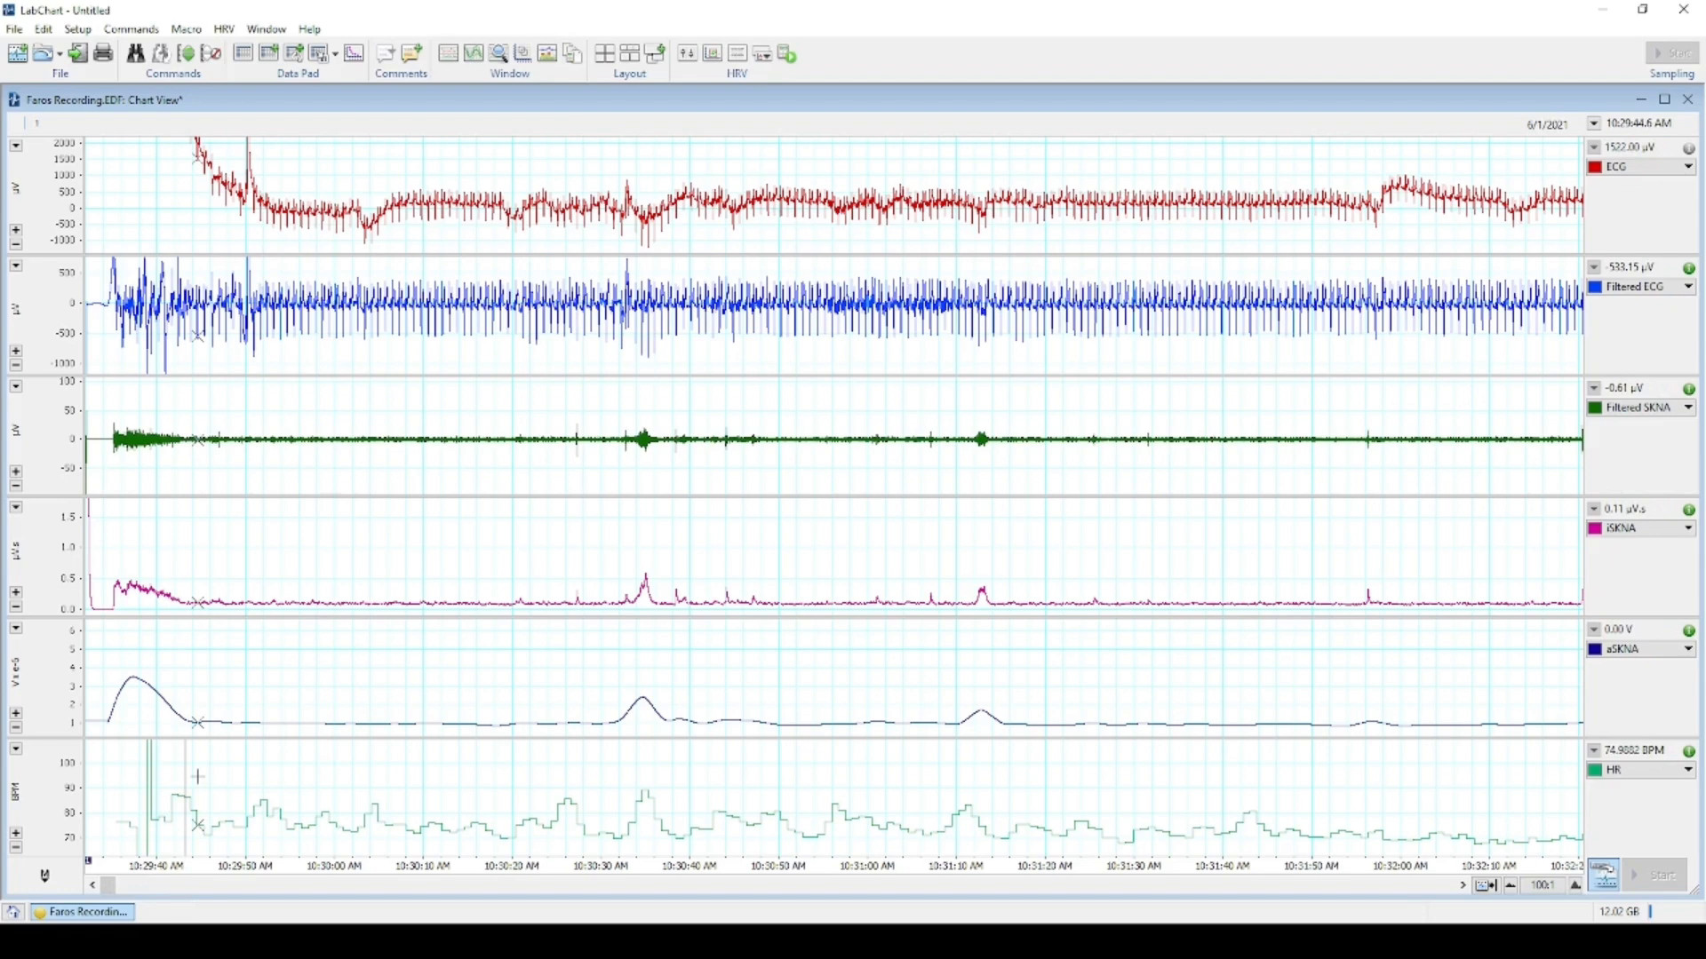
Move from the 10:30:00 point to the 10:19:30–10:22:30 stretch at the recording's end.
left_click(334, 863)
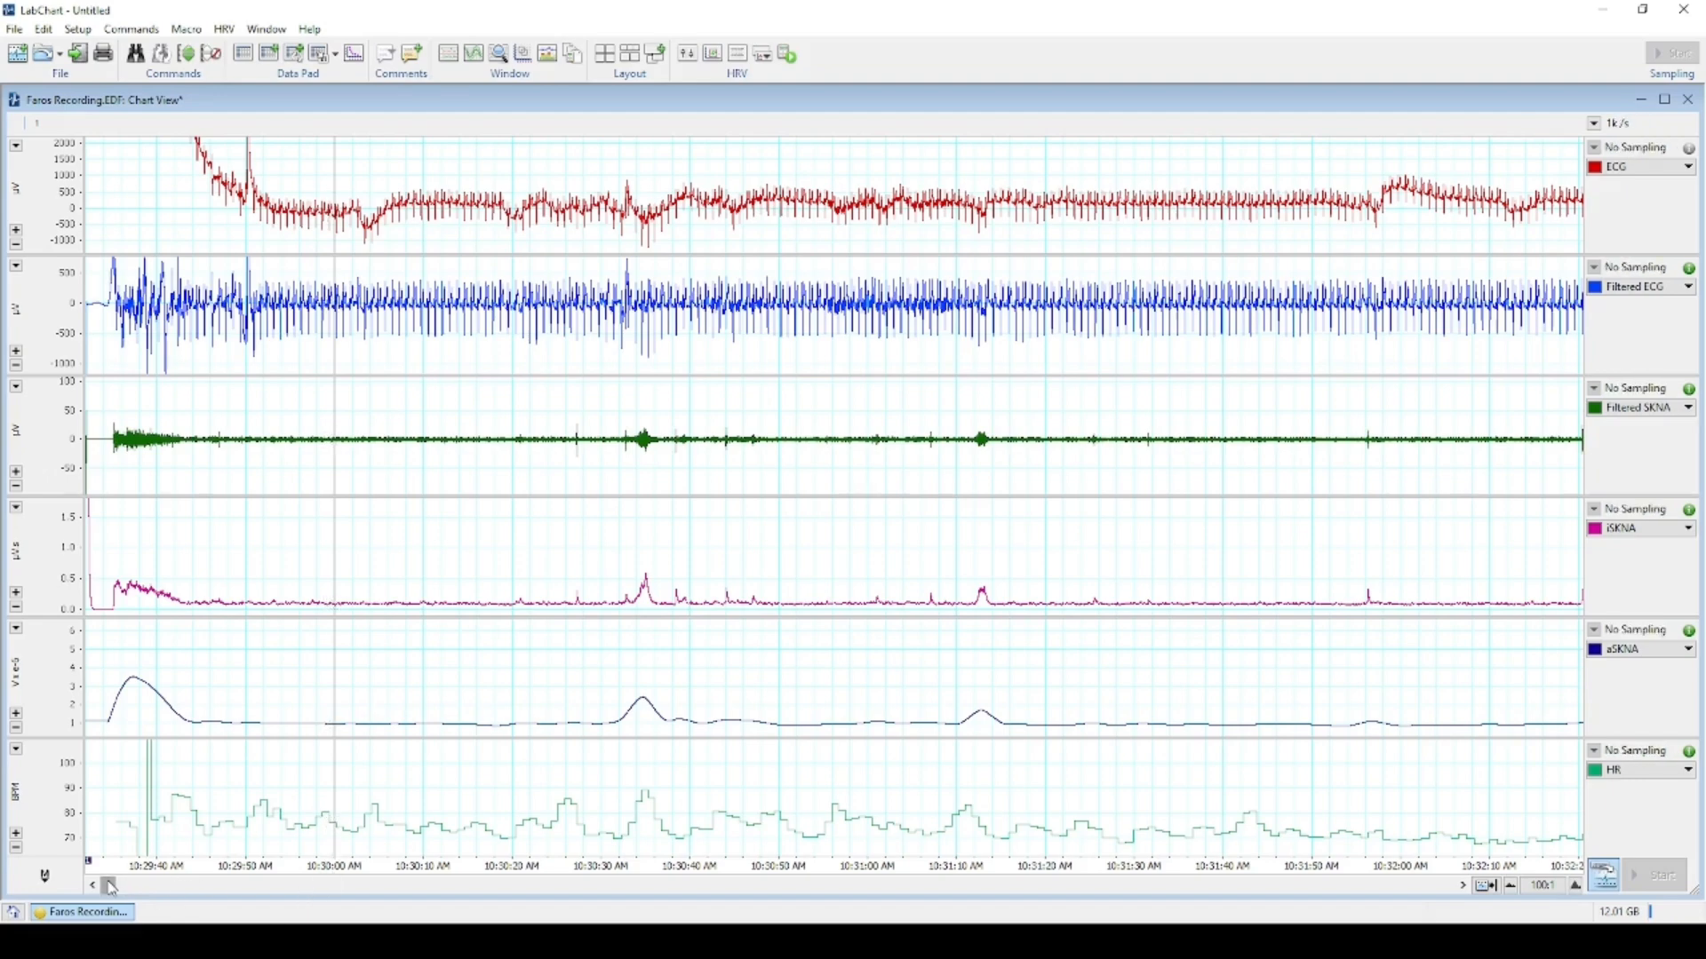
left_click_drag(111, 888, 558, 886)
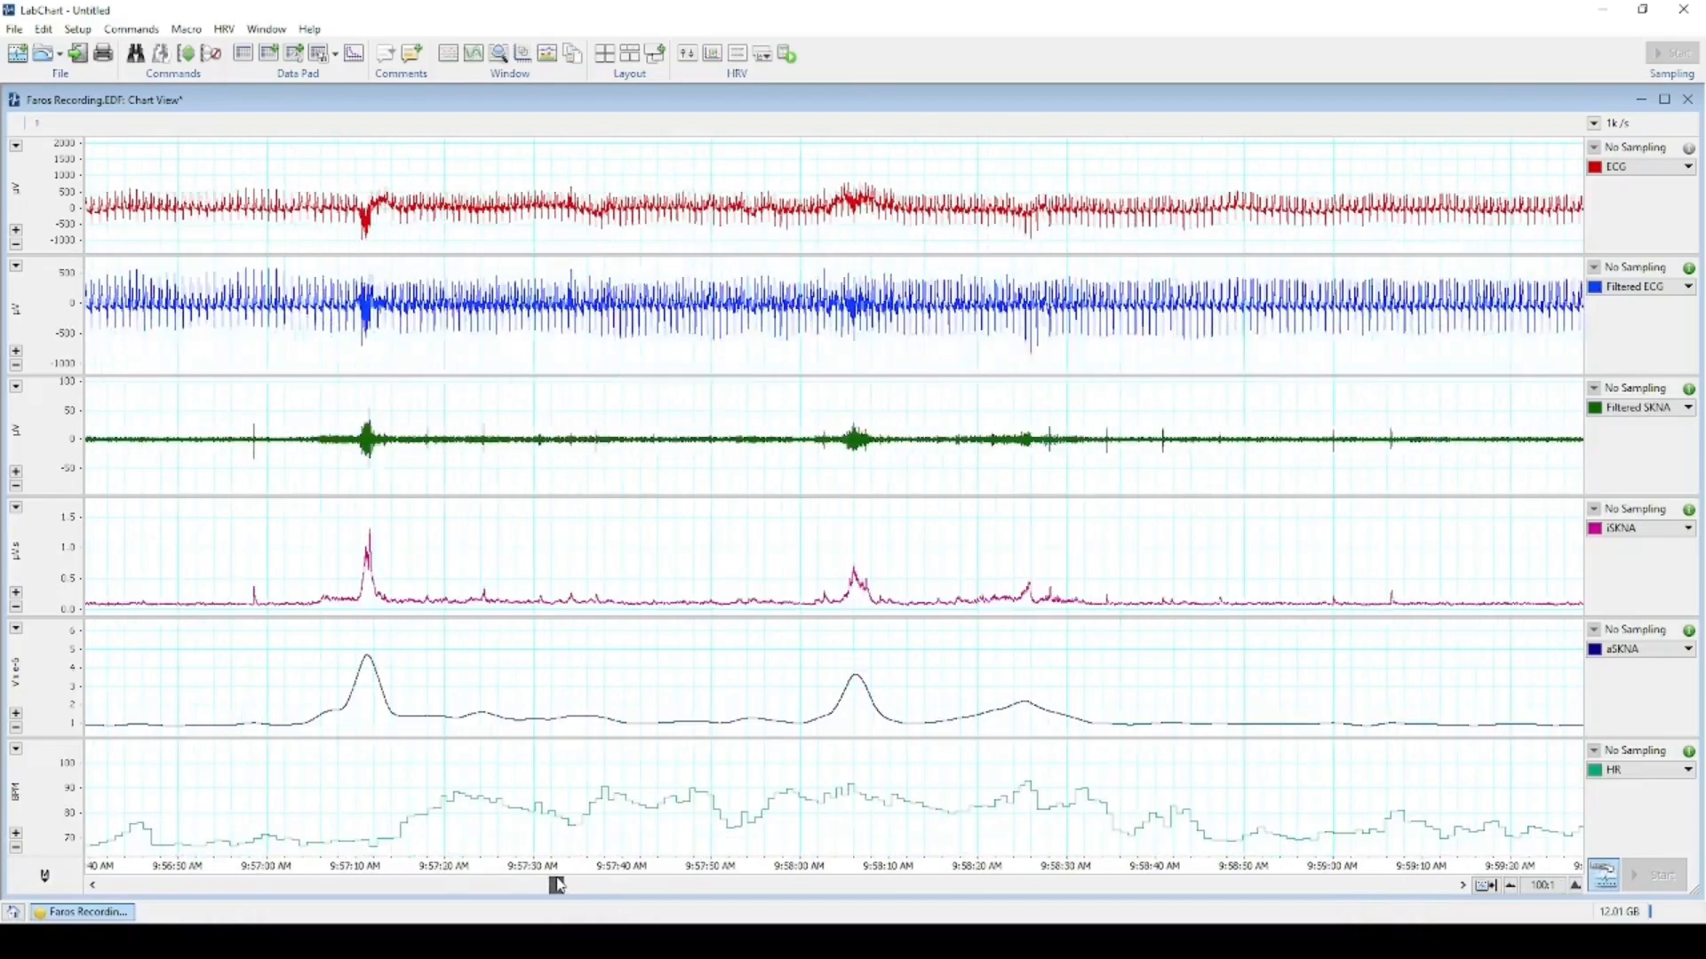
left_click(628, 886)
left_click(525, 887)
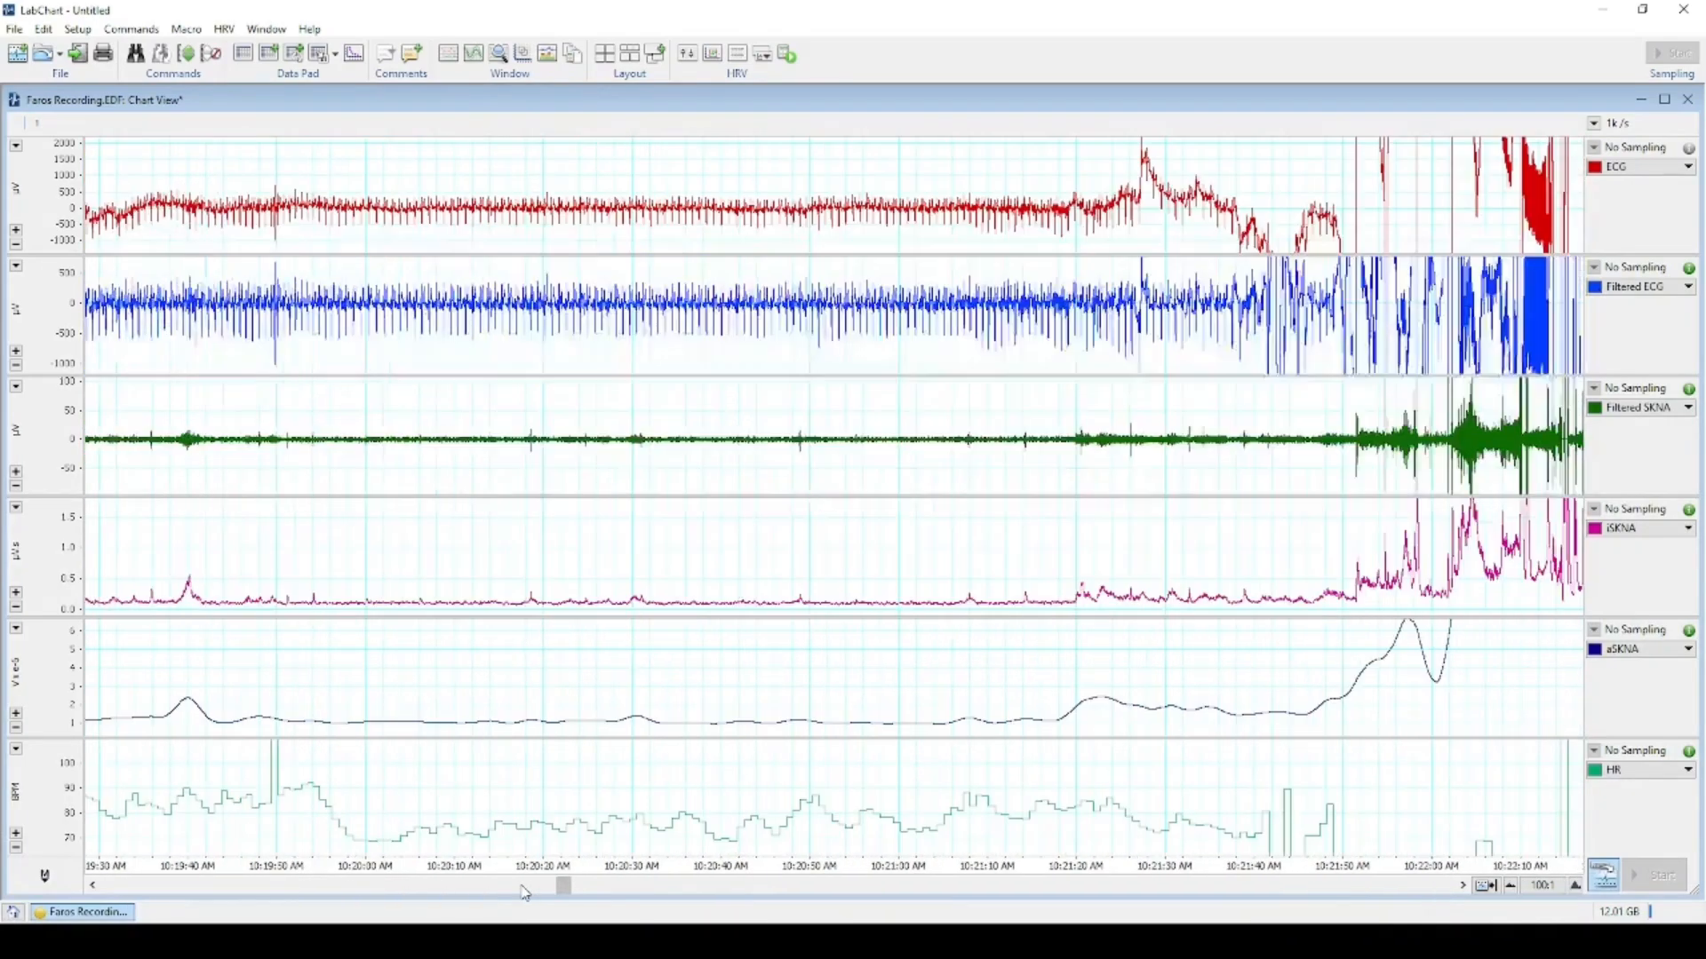
Select all channels' data from the start of the recording up to 10:21:36.
left_click(1219, 865, "shift")
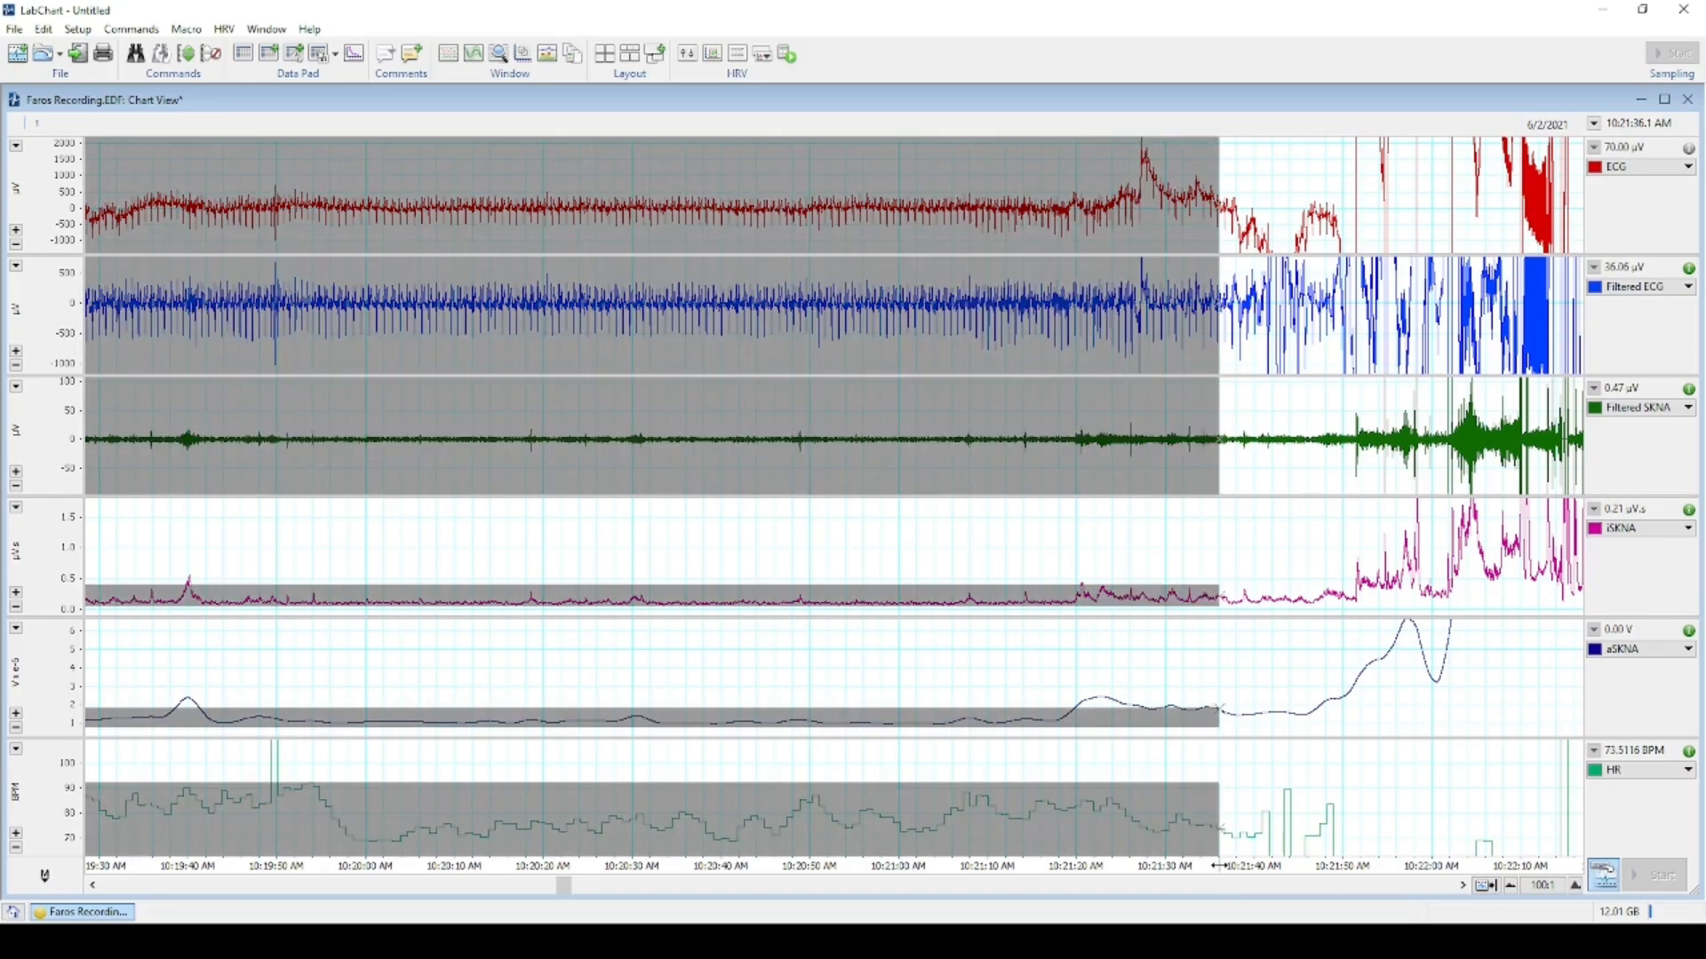
scroll(1164, 762, "up", 3)
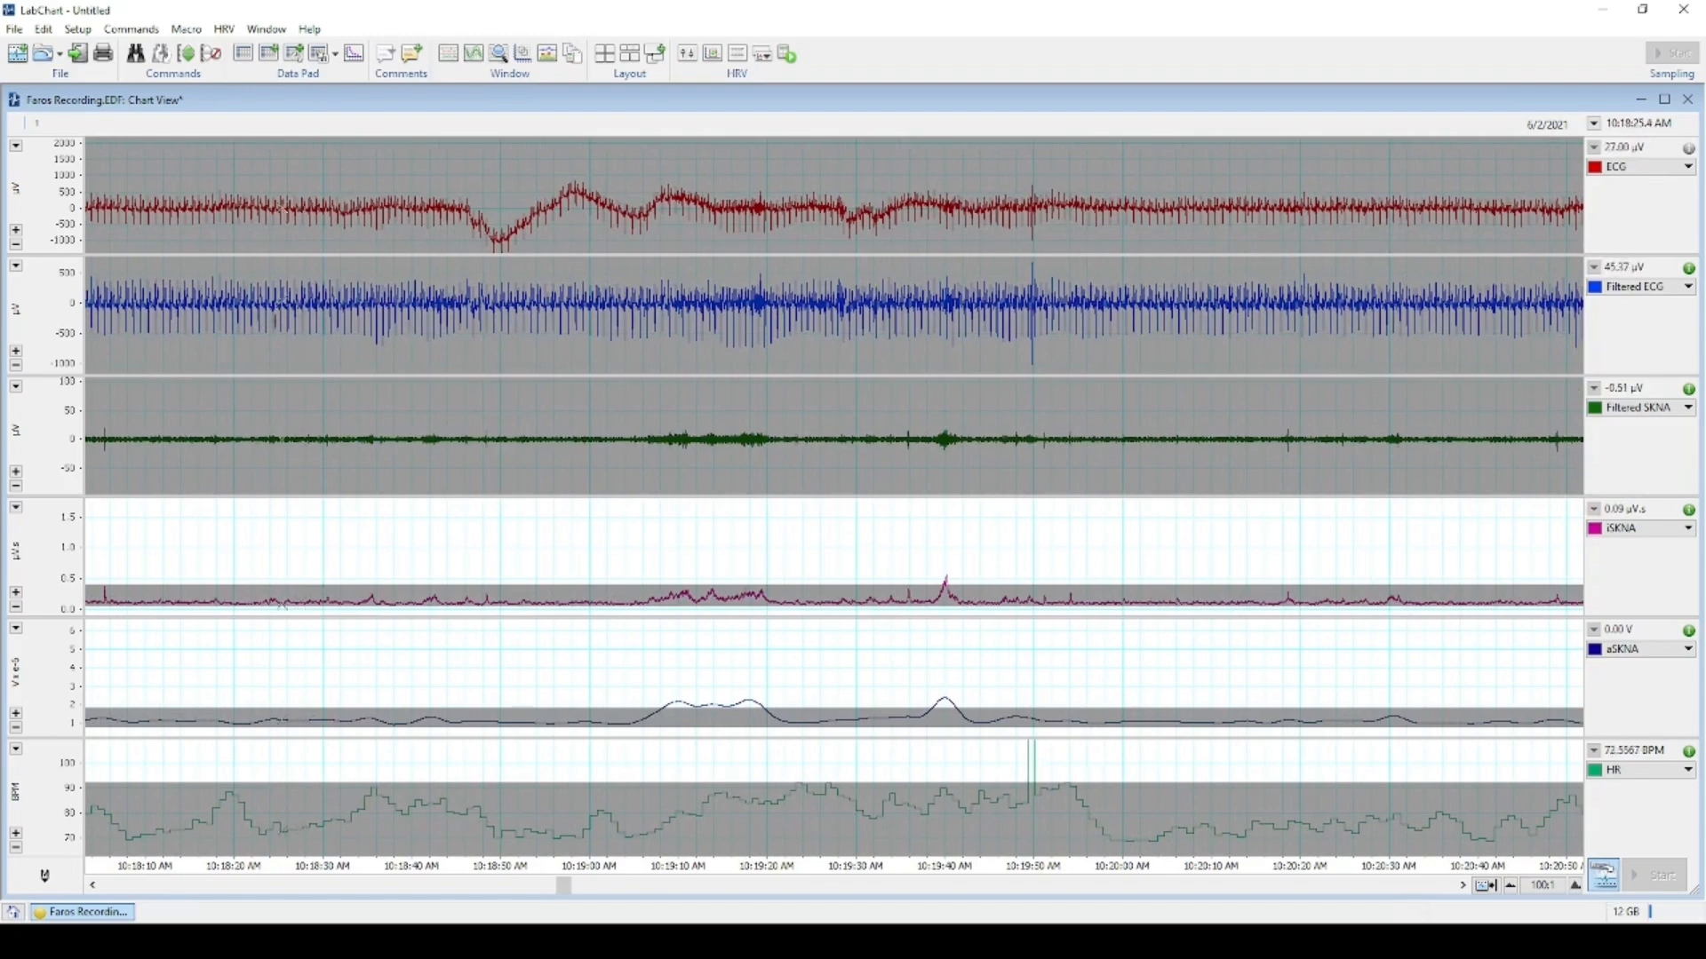
left_click(15, 29)
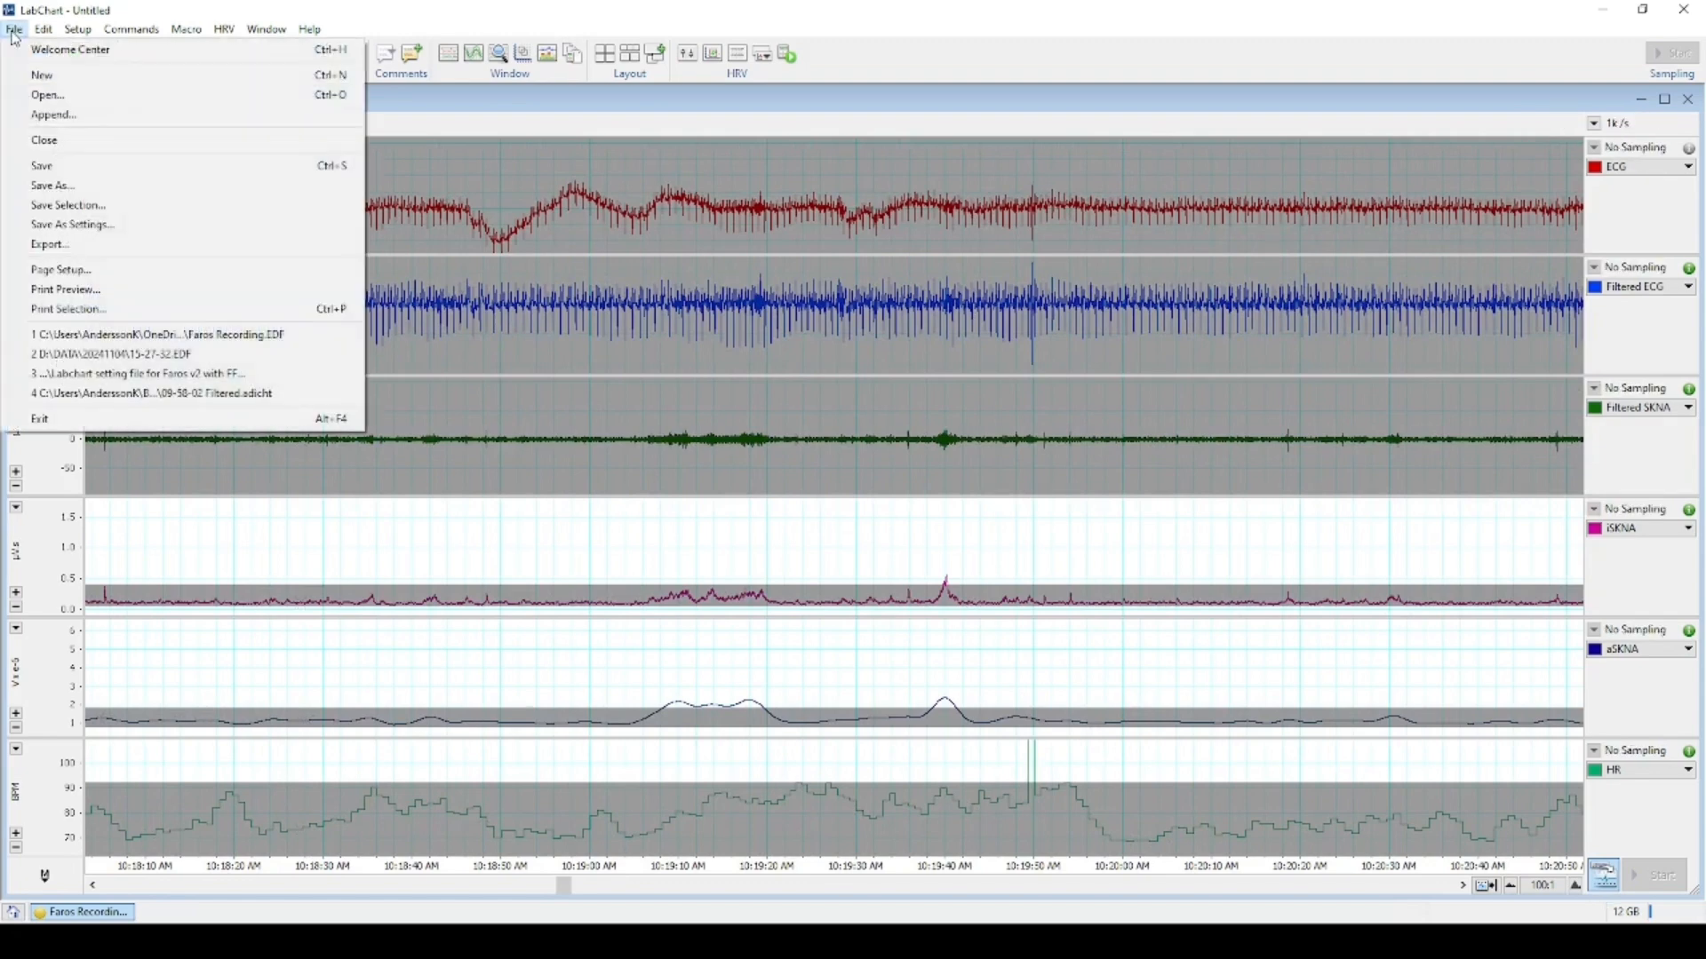
Save the selection as LabChart Data File 'Faros RecordingSel', then clear the selection.
left_click(100, 213)
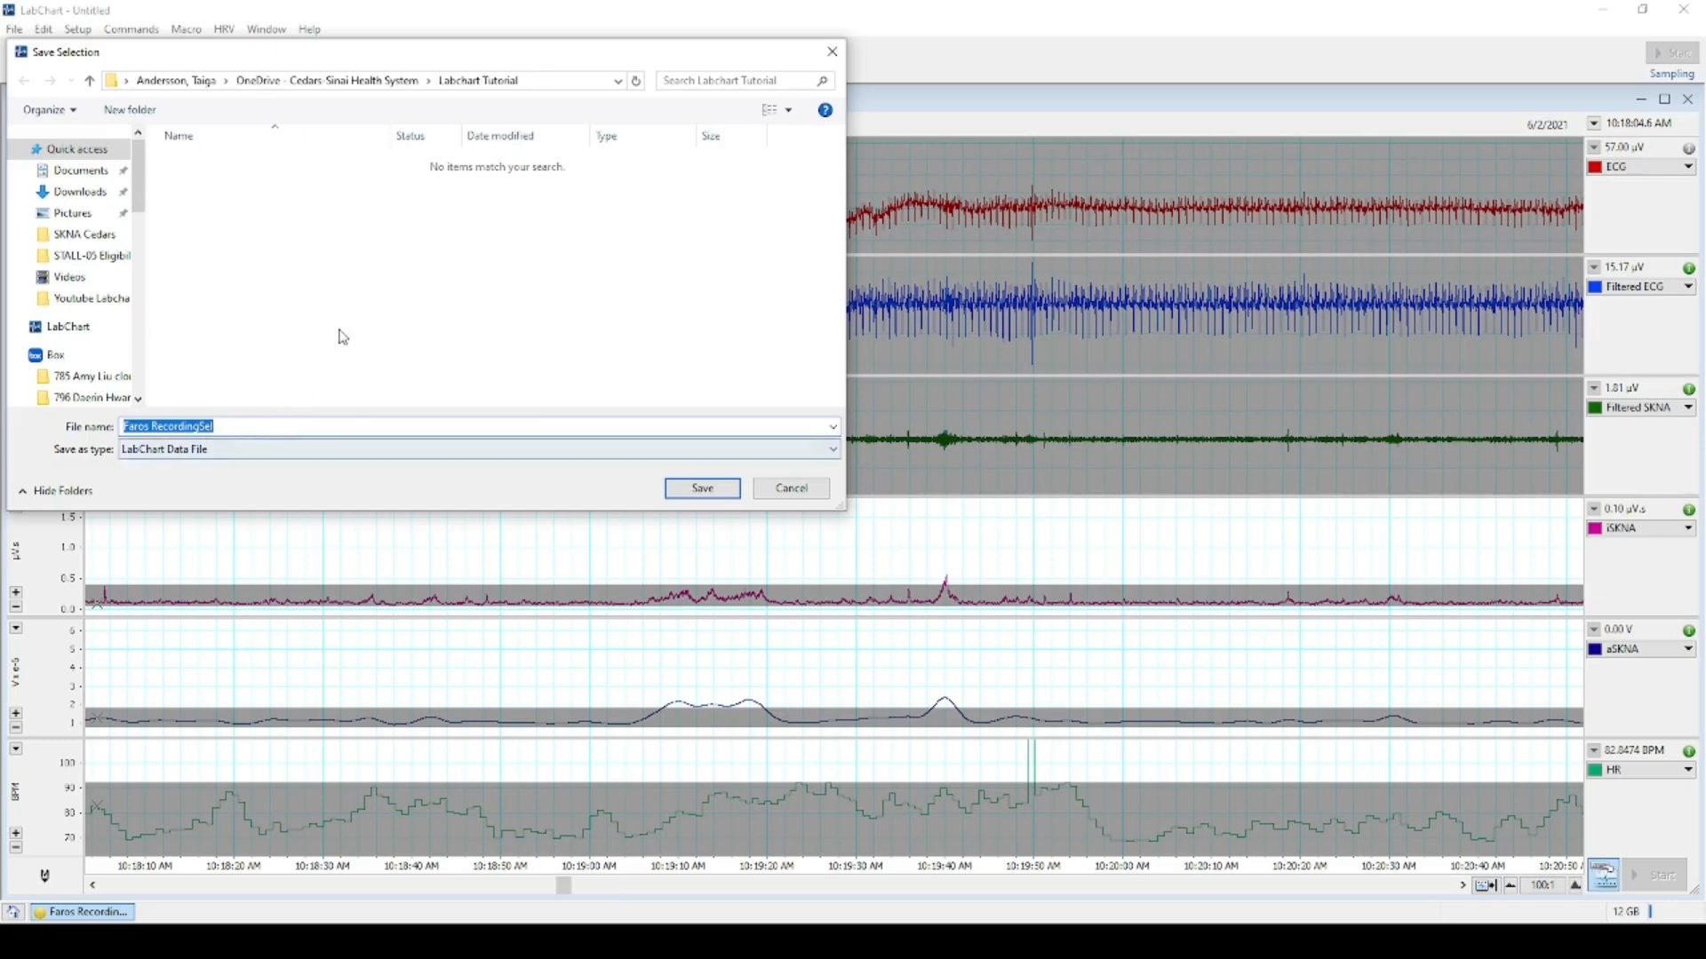
left_click(254, 426)
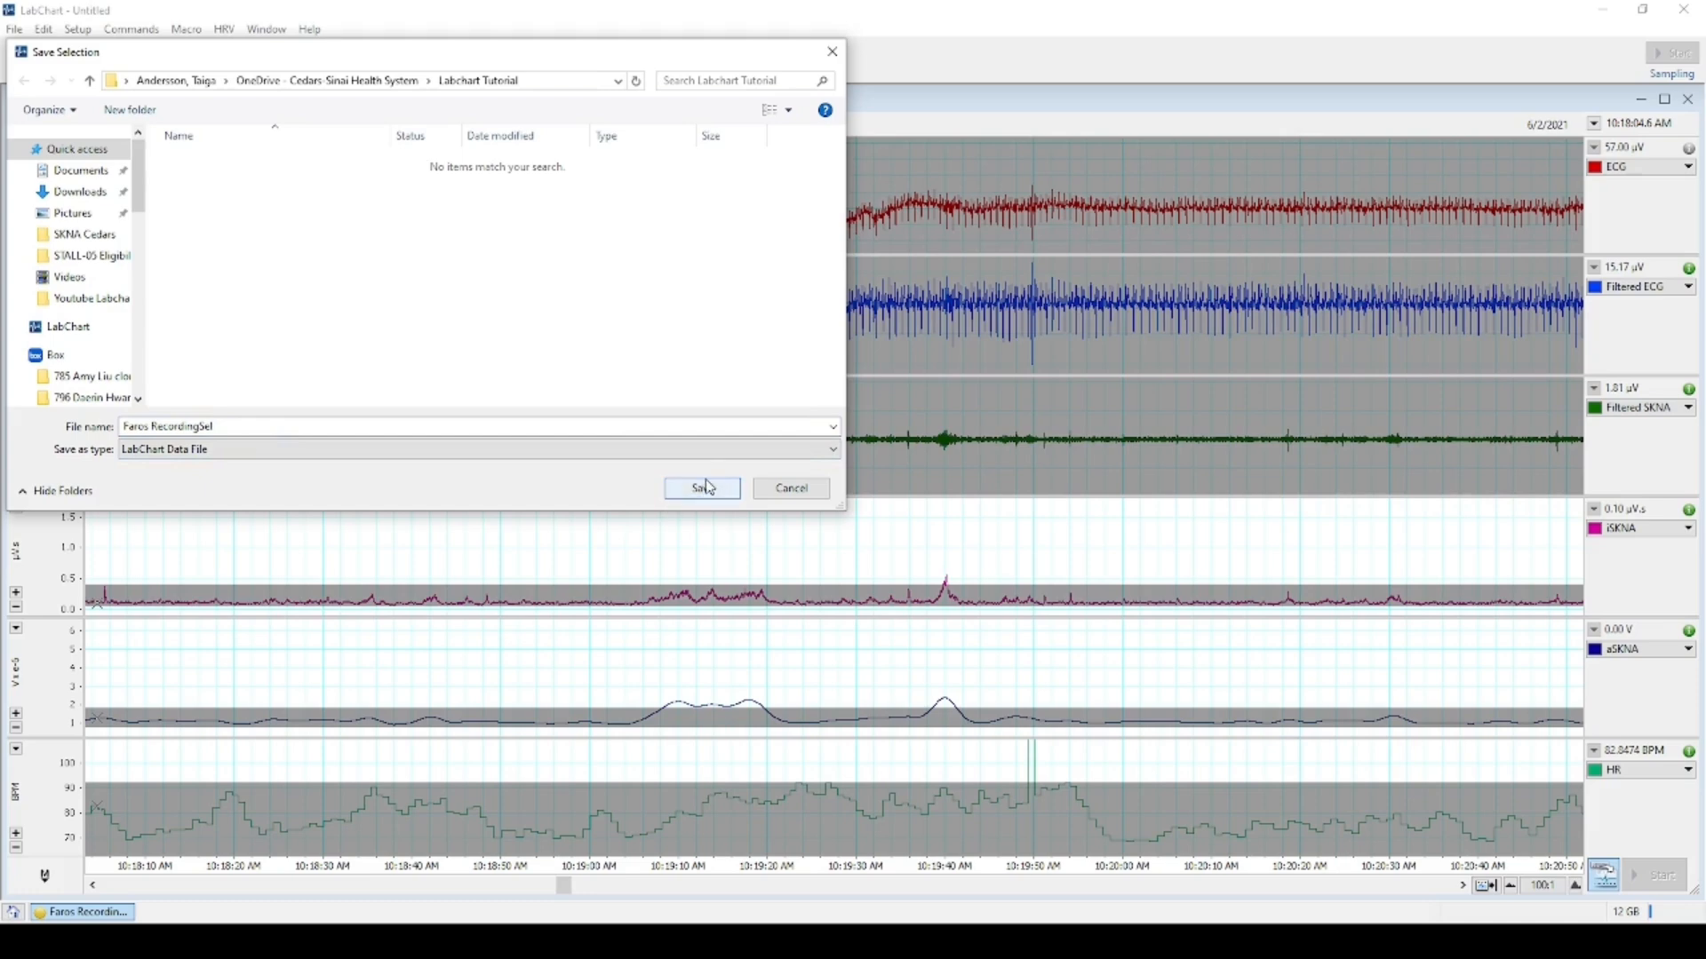
left_click(709, 489)
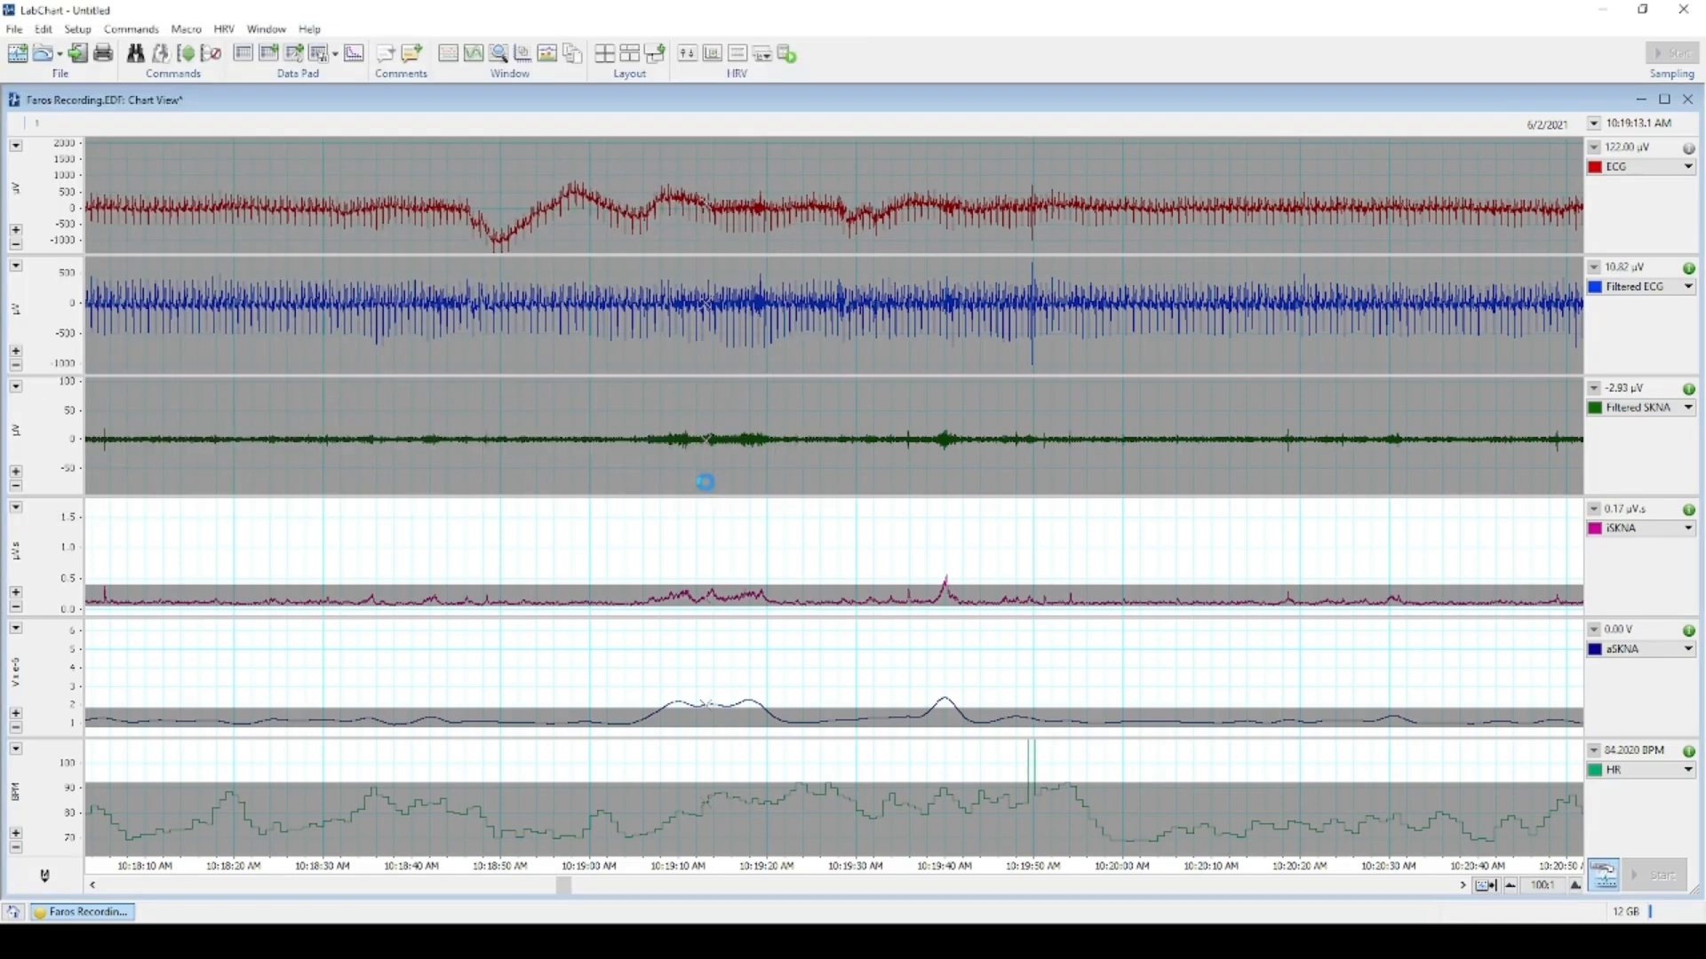
scroll(701, 530, "up", 3)
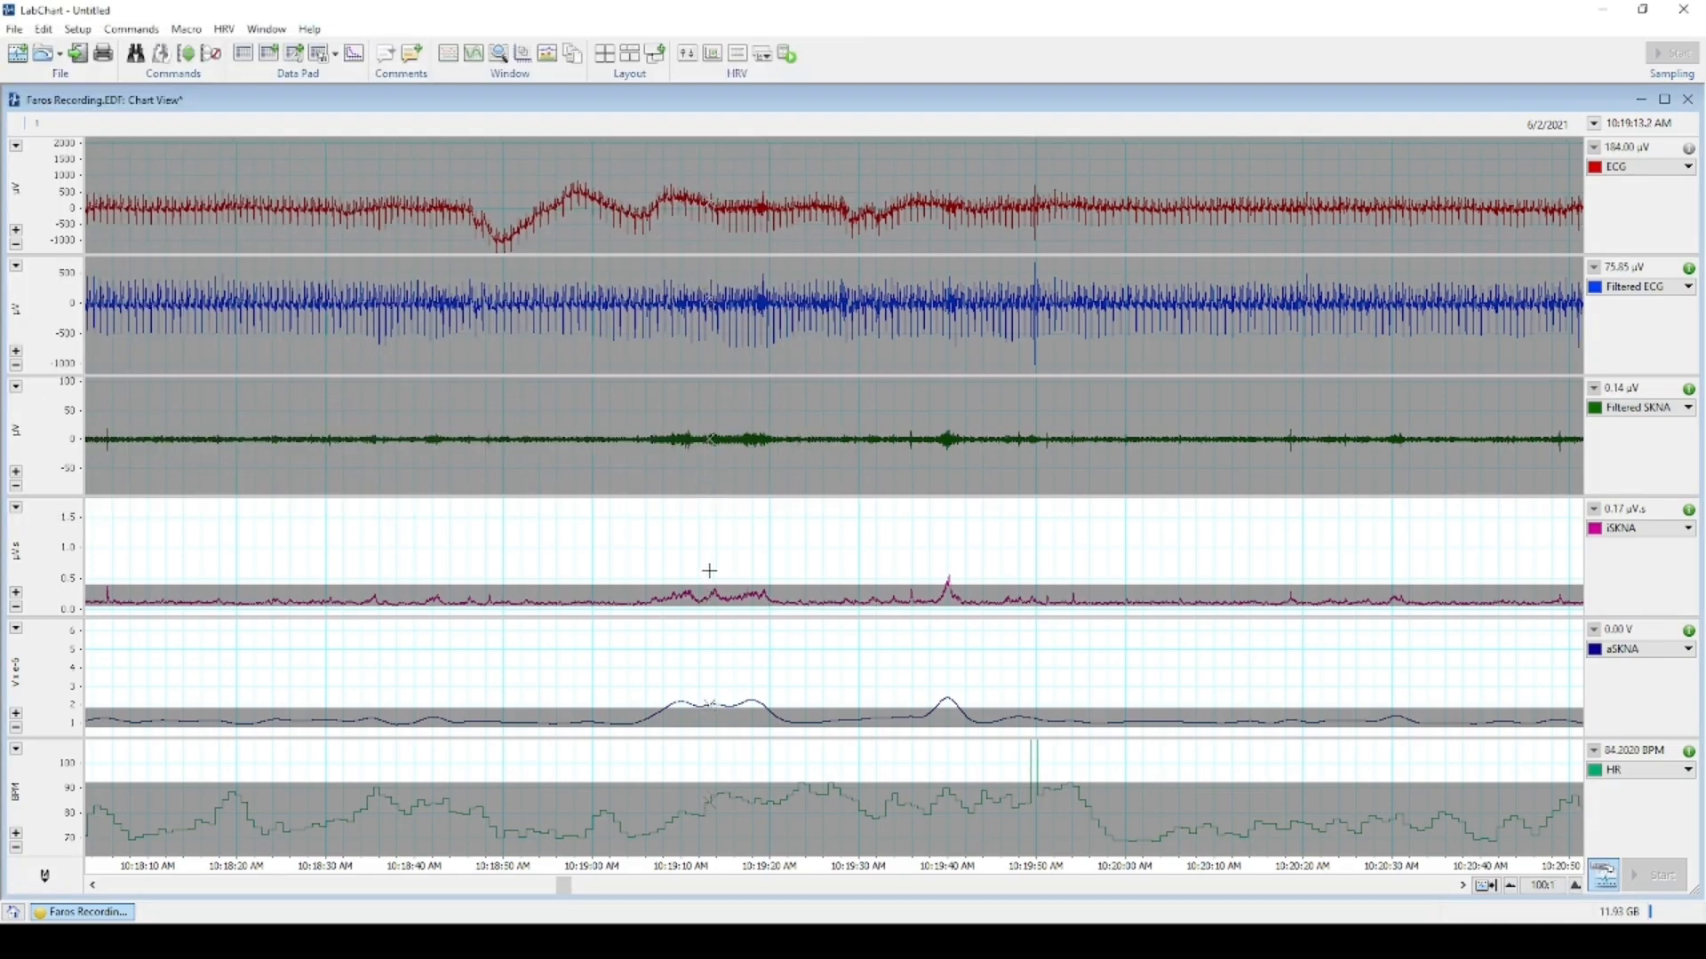
left_click(721, 571)
scroll(725, 575, "up", 10)
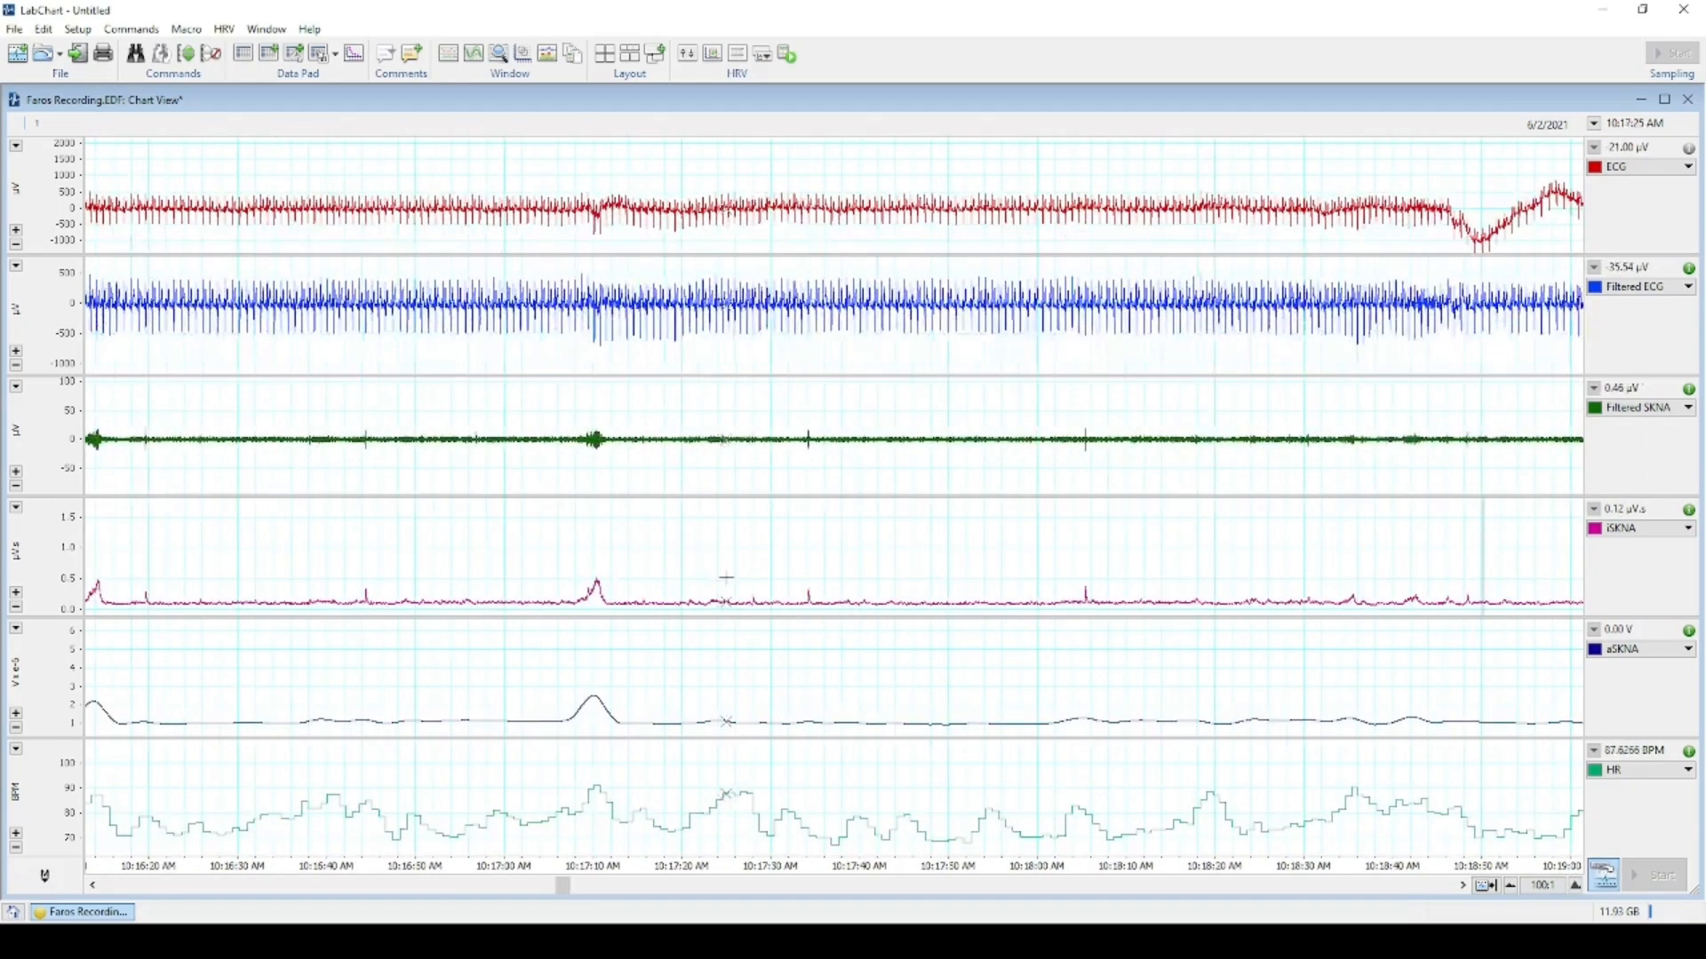
scroll(621, 684, "up", 5)
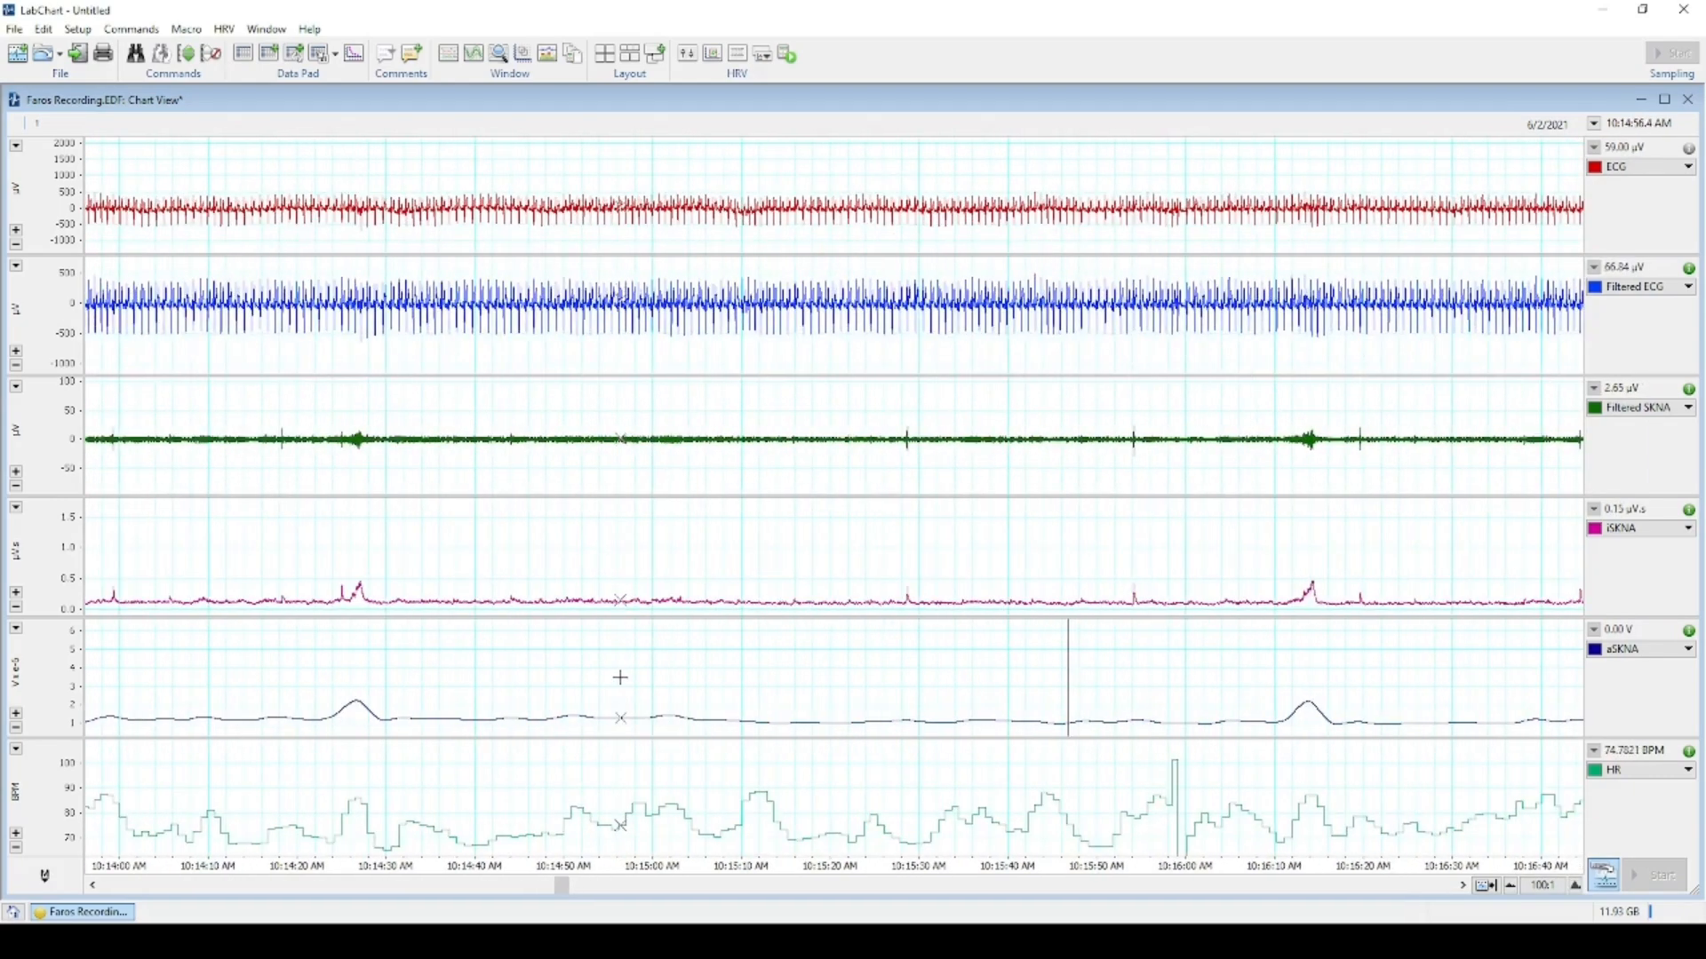